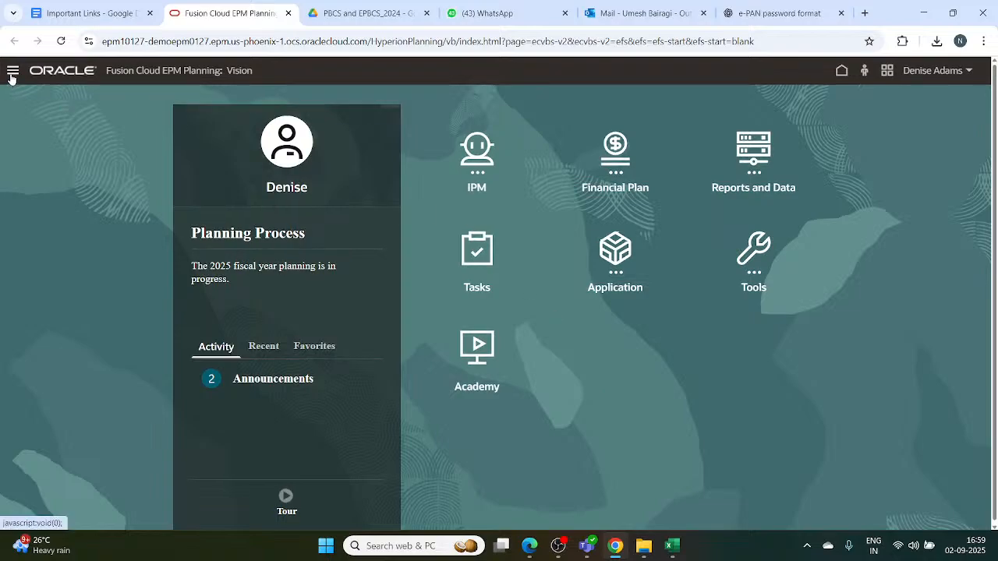
# Reload the Fusion Cloud EPM Planning page and close the WhatsApp and e-PAN password format browser tabs
pyautogui.click(61, 41)
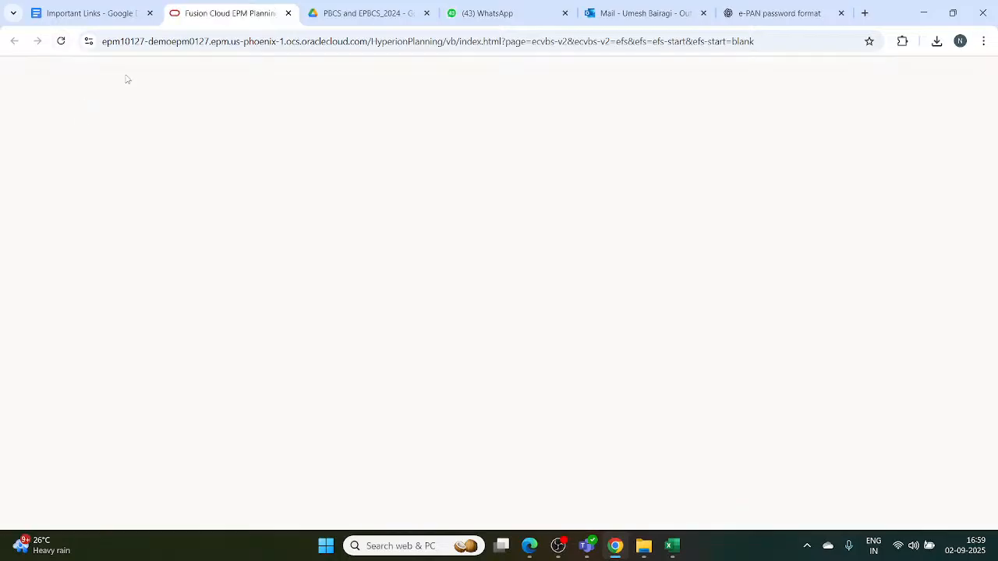
pyautogui.click(565, 13)
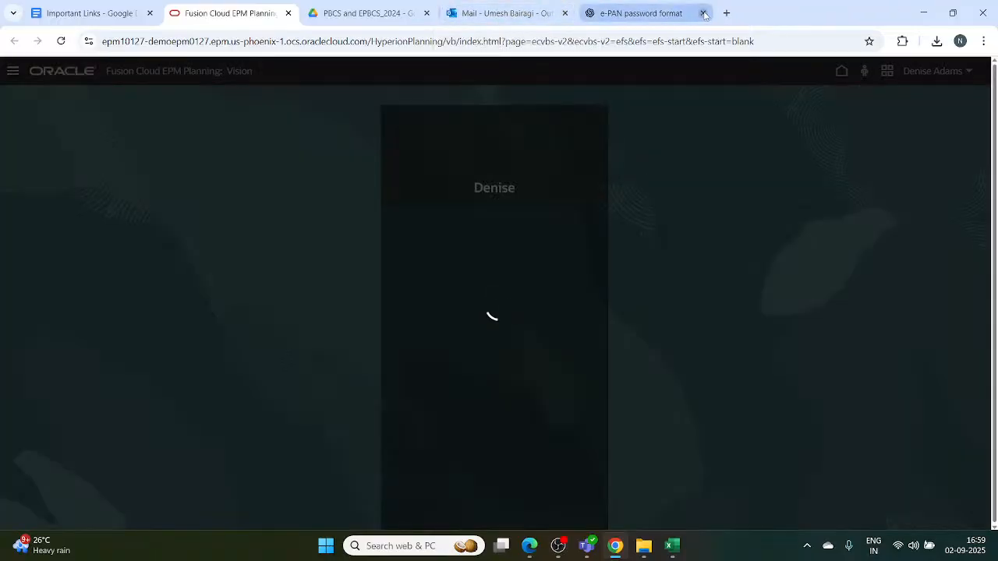
pyautogui.click(702, 14)
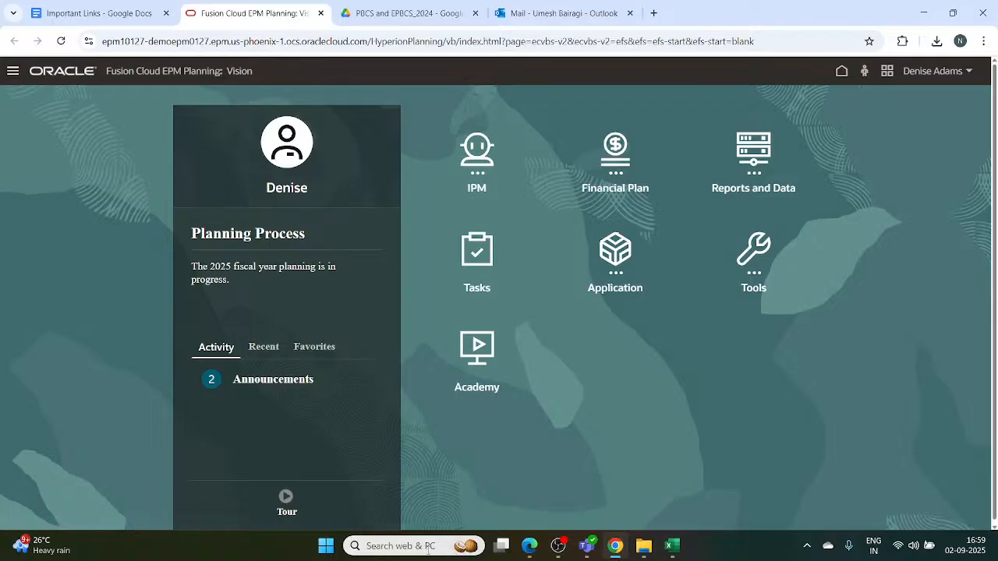
# Open the Application Overview page of the Vision application from the Navigator
pyautogui.click(12, 72)
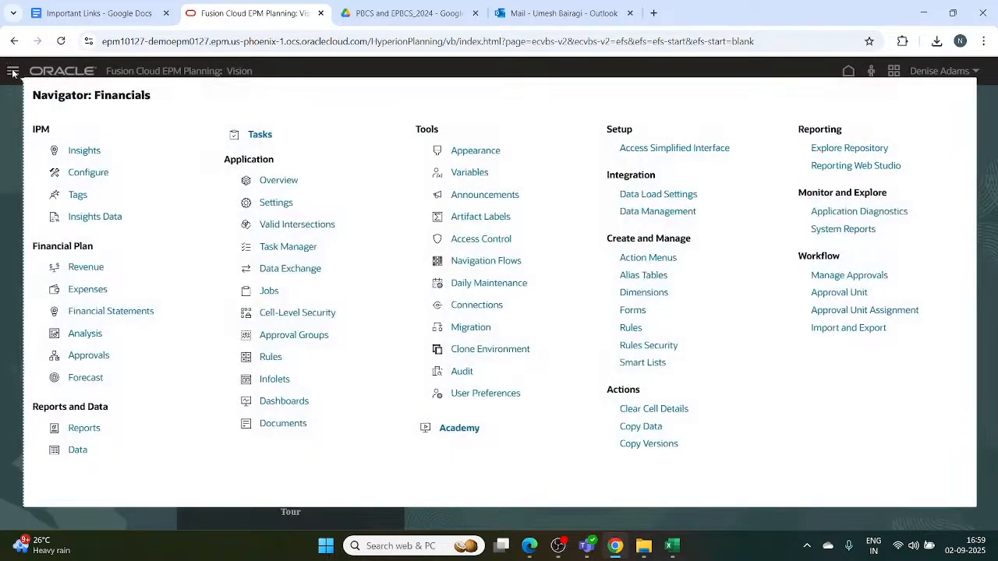
pyautogui.click(13, 72)
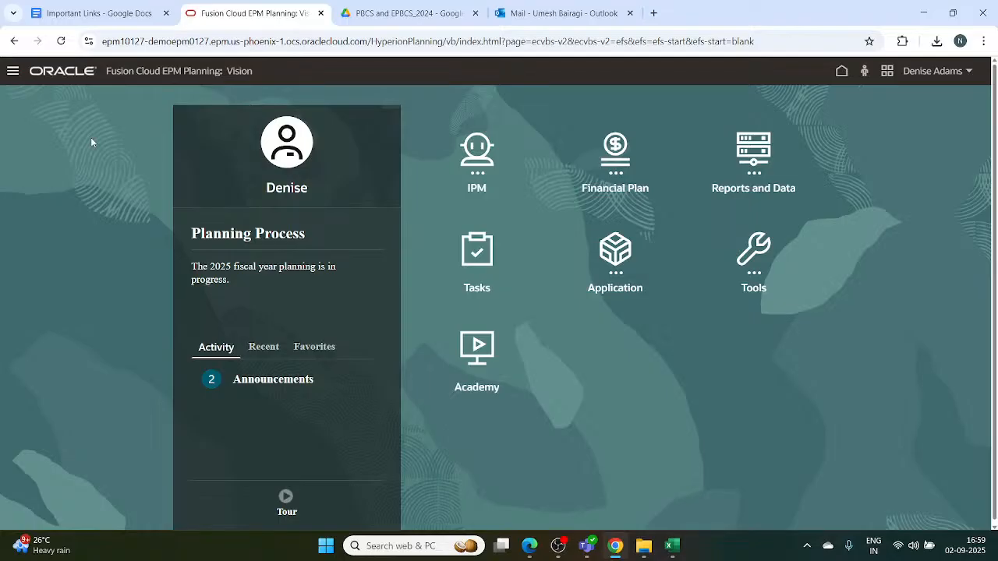
pyautogui.click(14, 71)
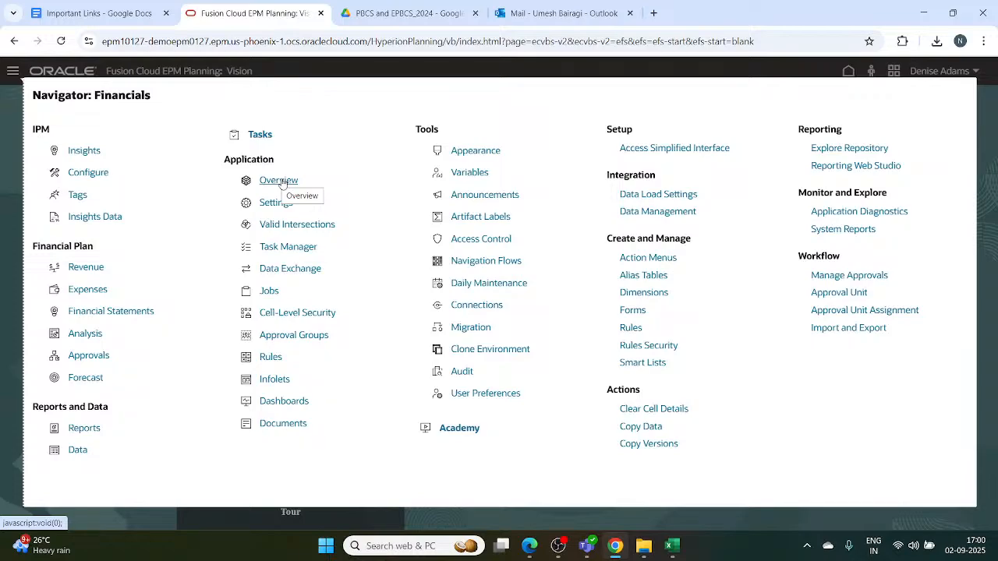
pyautogui.click(279, 181)
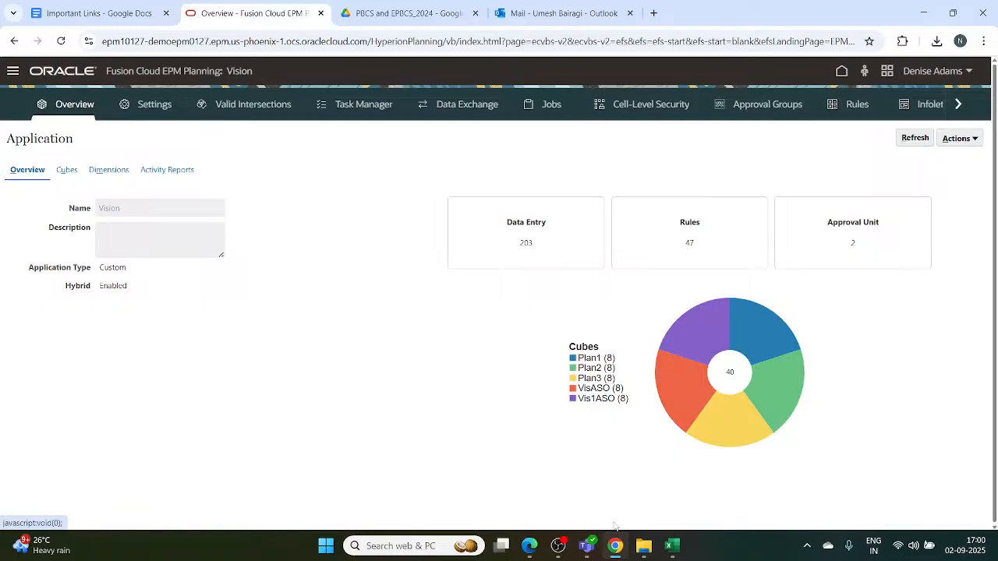
# Close the File Explorer window showing the Downloads folder
pyautogui.moveTo(643, 549)
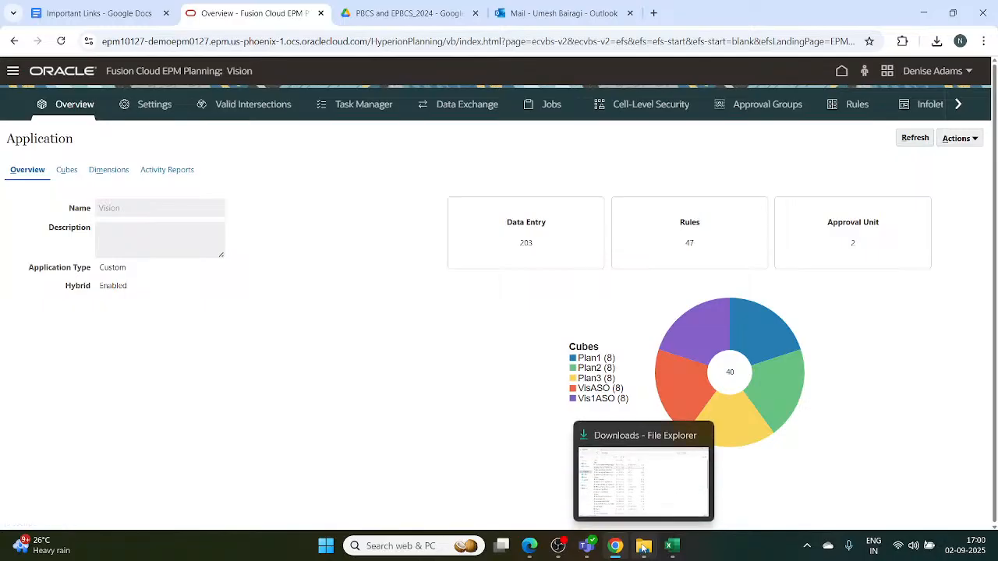
pyautogui.rightClick(642, 549)
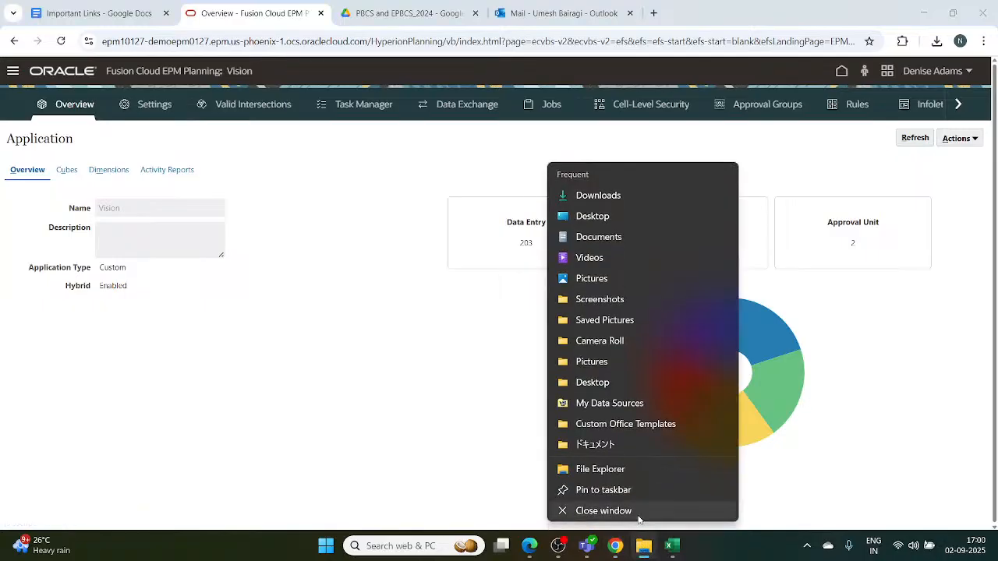
pyautogui.click(635, 510)
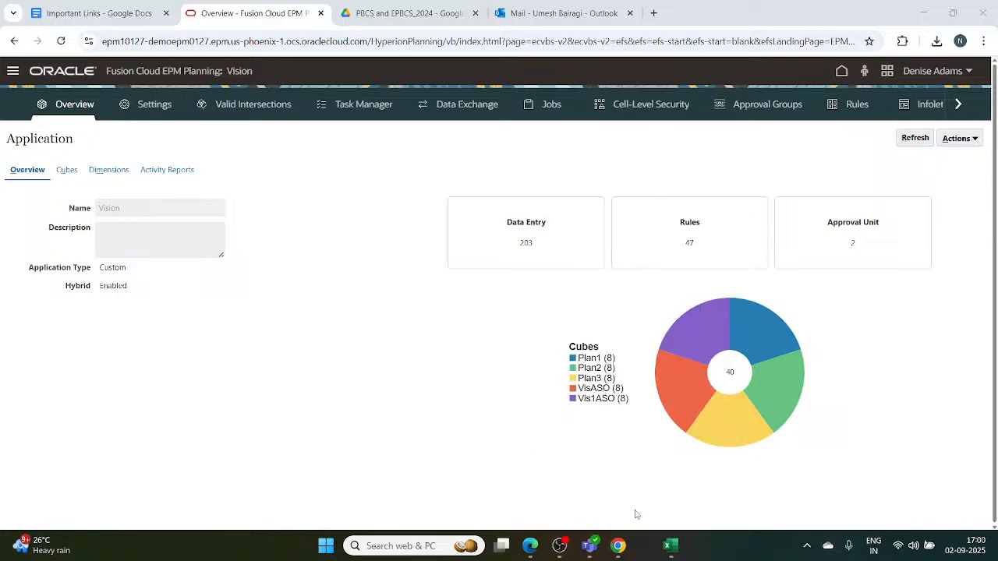
# Close the demoadmin_ExportedMetadata_Account workbook in Excel without saving its changes
pyautogui.moveTo(659, 548)
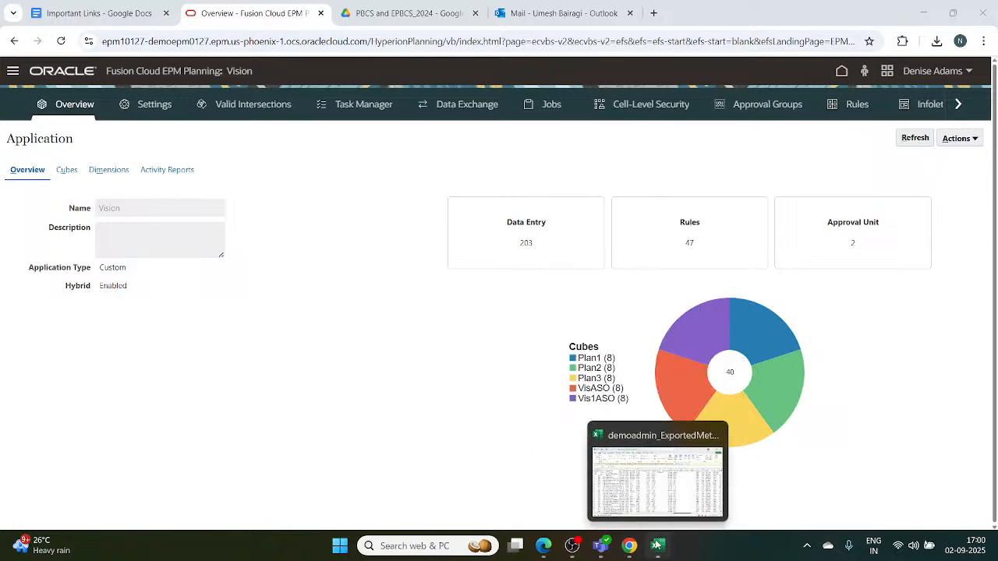
pyautogui.rightClick(657, 546)
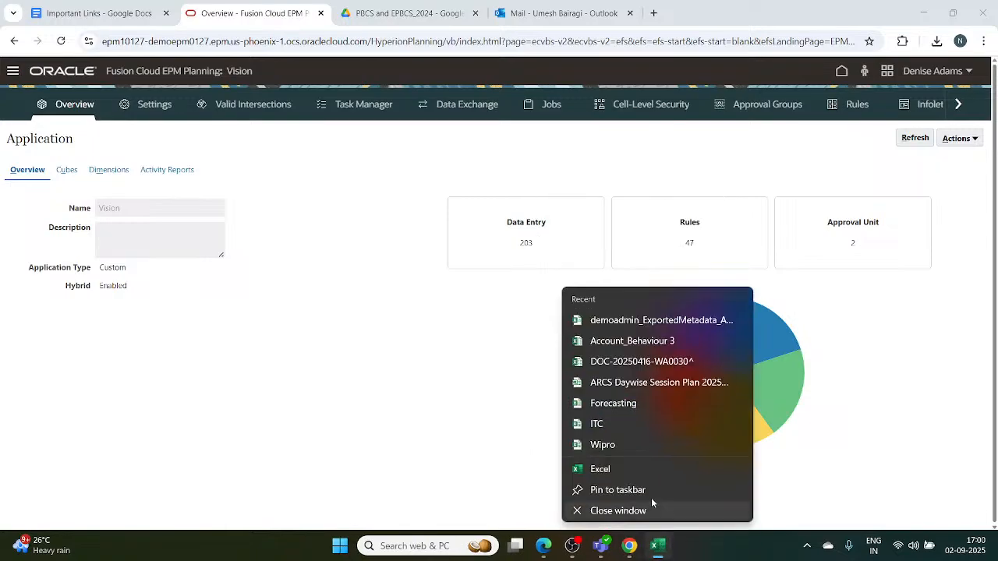
pyautogui.click(618, 511)
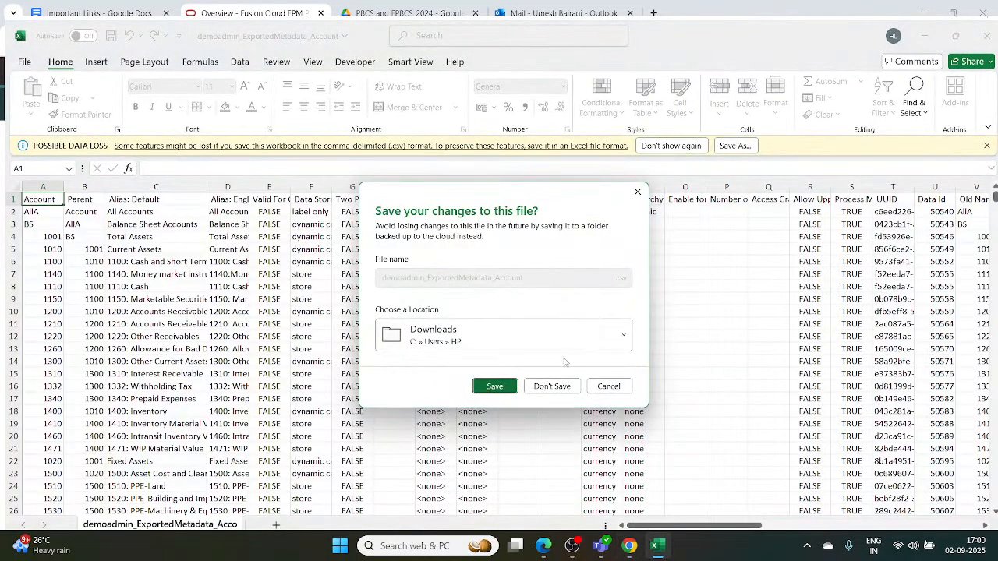
pyautogui.click(604, 384)
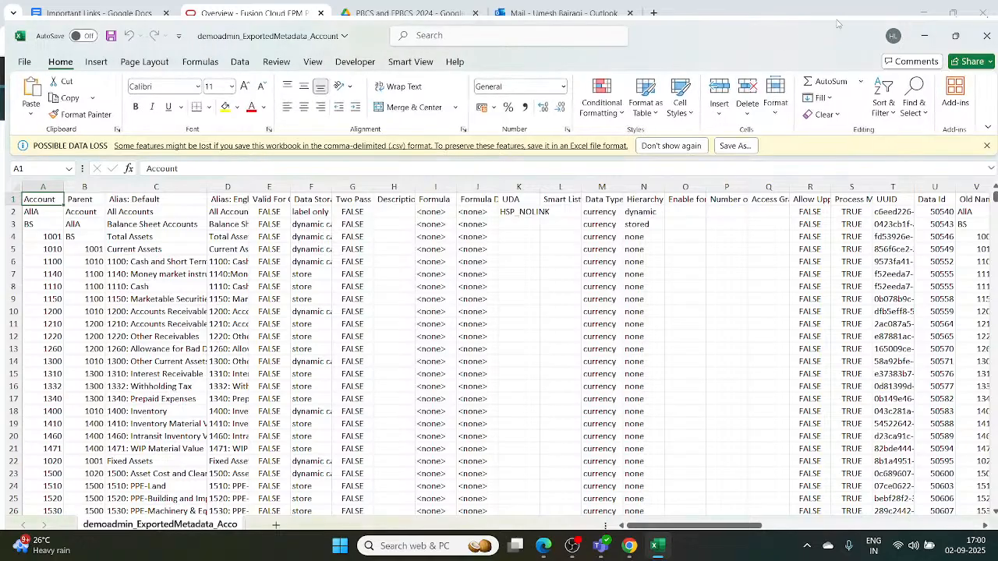
pyautogui.click(987, 35)
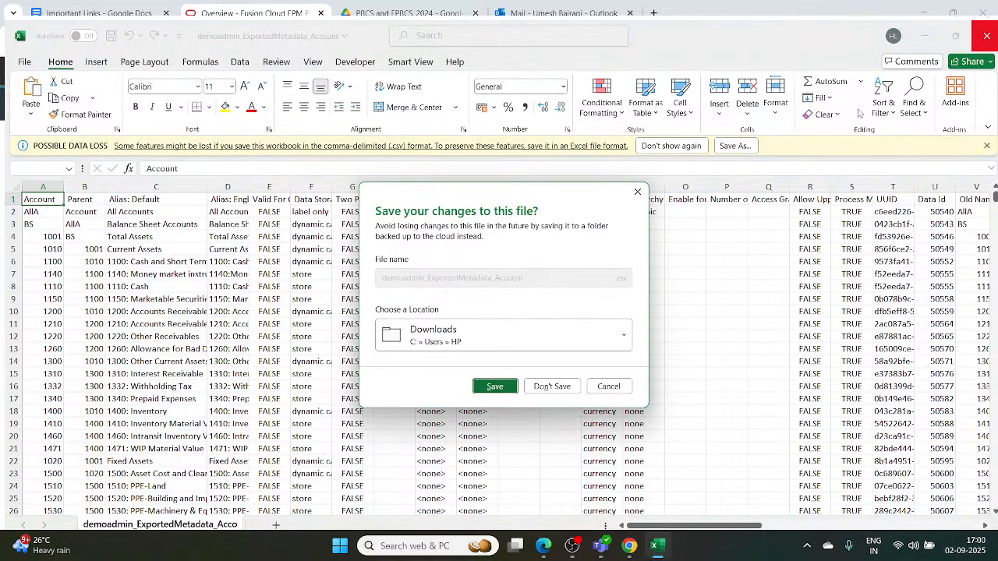
pyautogui.click(551, 384)
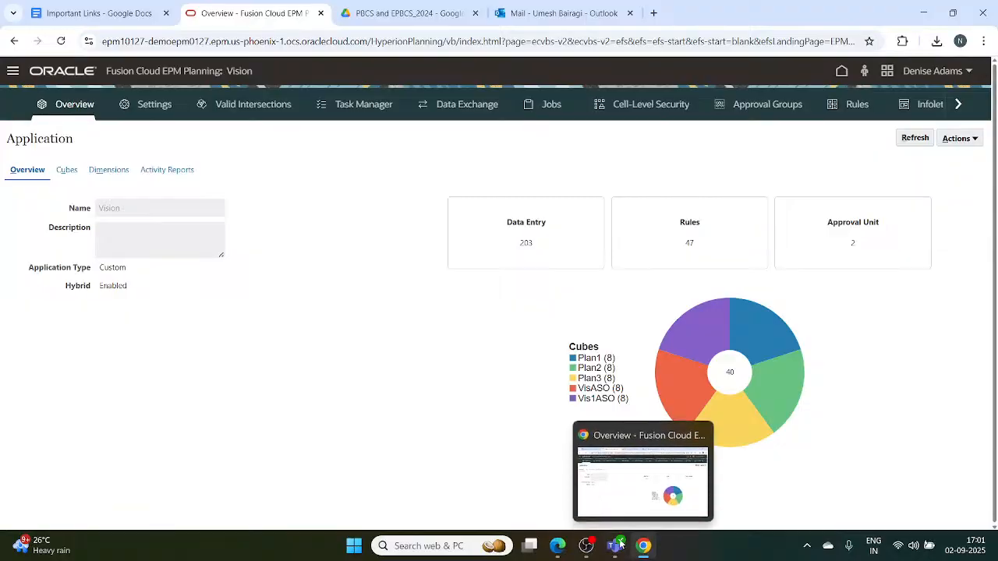
# Switch to Notepad and delete the old list of methods, keeping only the heading "Metadata loading :-"
pyautogui.moveTo(529, 546)
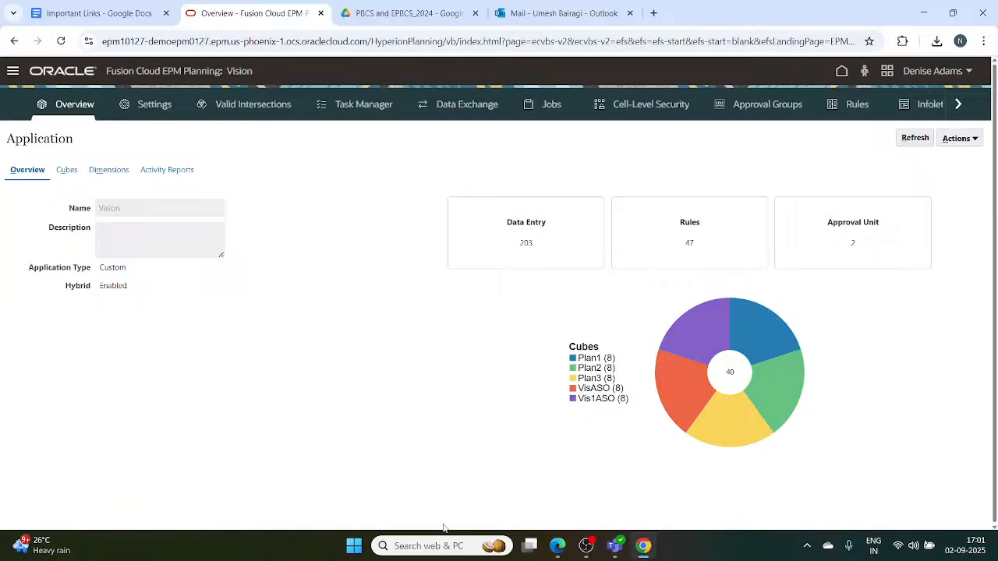
pyautogui.click(396, 545)
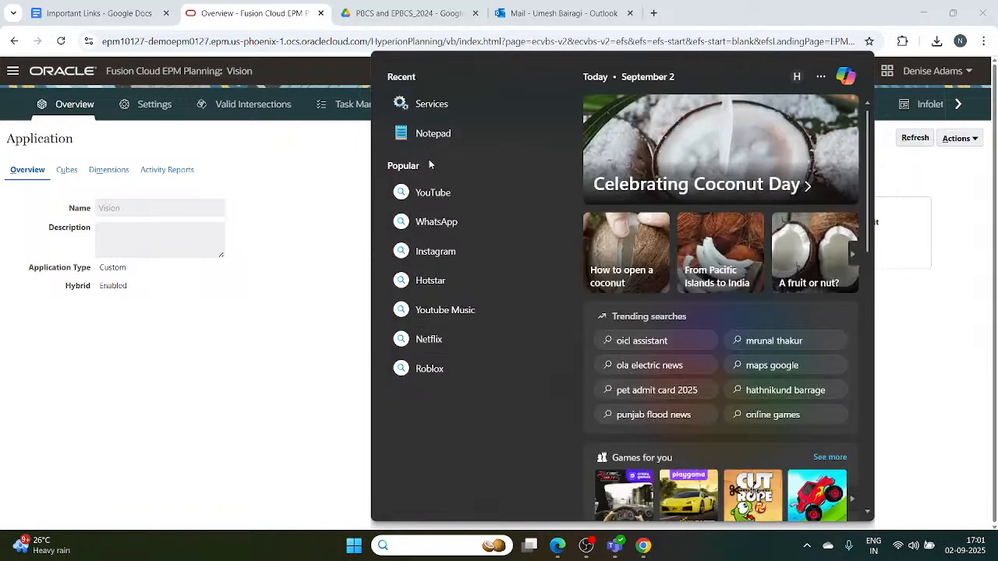
pyautogui.click(431, 132)
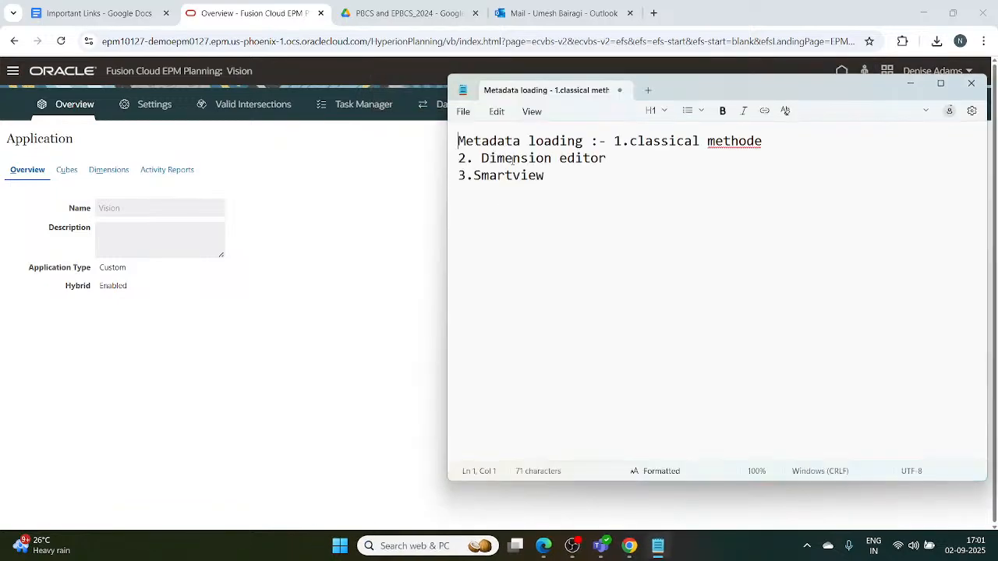
pyautogui.click(583, 179)
pyautogui.press('BackSpace')
pyautogui.press('BackSpace')
pyautogui.press('BackSpace')
pyautogui.press('BackSpace')
pyautogui.press('BackSpace')
pyautogui.press('BackSpace')
pyautogui.press('BackSpace')
pyautogui.press('BackSpace')
pyautogui.press('BackSpace')
pyautogui.press('BackSpace')
pyautogui.press('BackSpace')
pyautogui.press('BackSpace')
pyautogui.press('BackSpace')
pyautogui.press('BackSpace')
pyautogui.press('BackSpace')
pyautogui.press('BackSpace')
pyautogui.press('BackSpace')
pyautogui.press('BackSpace')
pyautogui.press('BackSpace')
pyautogui.press('BackSpace')
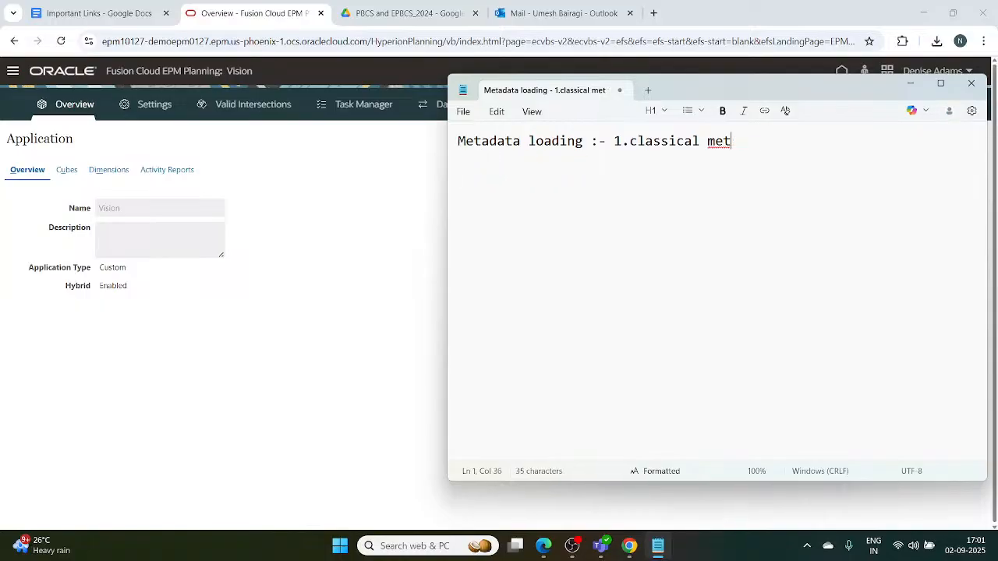
pyautogui.press('BackSpace')
pyautogui.press('BackSpace')
pyautogui.press('BackSpace')
pyautogui.press('BackSpace')
pyautogui.press('BackSpace')
pyautogui.press('BackSpace')
pyautogui.press('BackSpace')
pyautogui.press('BackSpace')
pyautogui.press('BackSpace')
pyautogui.press('BackSpace')
pyautogui.press('BackSpace')
pyautogui.press('BackSpace')
pyautogui.press('BackSpace')
pyautogui.press('BackSpace')
pyautogui.press('BackSpace')
pyautogui.press('BackSpace')
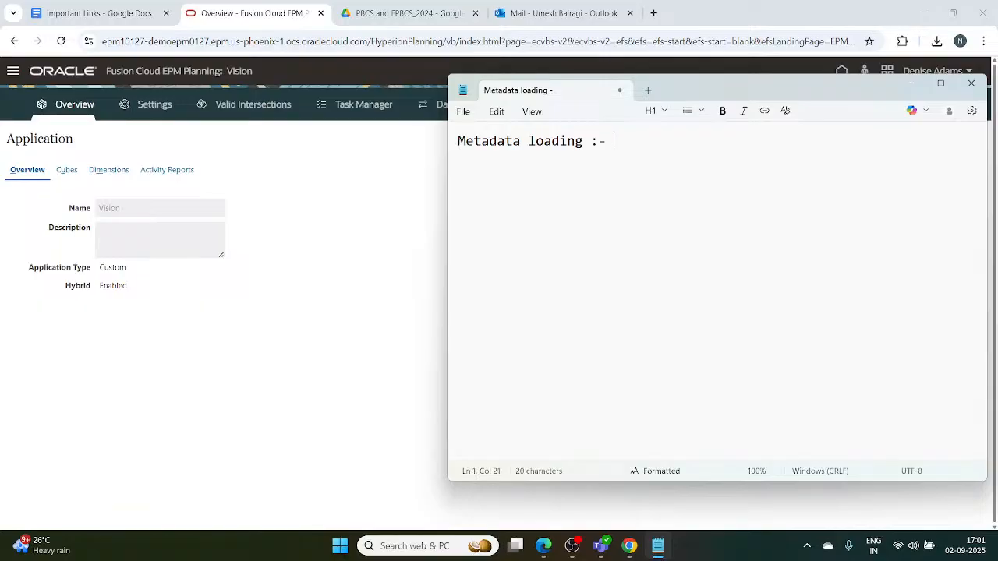
# Write "1. Bulk loading" after the "Metadata loading :-" heading
pyautogui.press('Return')
pyautogui.write('1')
pyautogui.press('BackSpace')
pyautogui.press('BackSpace')
pyautogui.press('BackSpace')
pyautogui.write('1. Bulk loading')
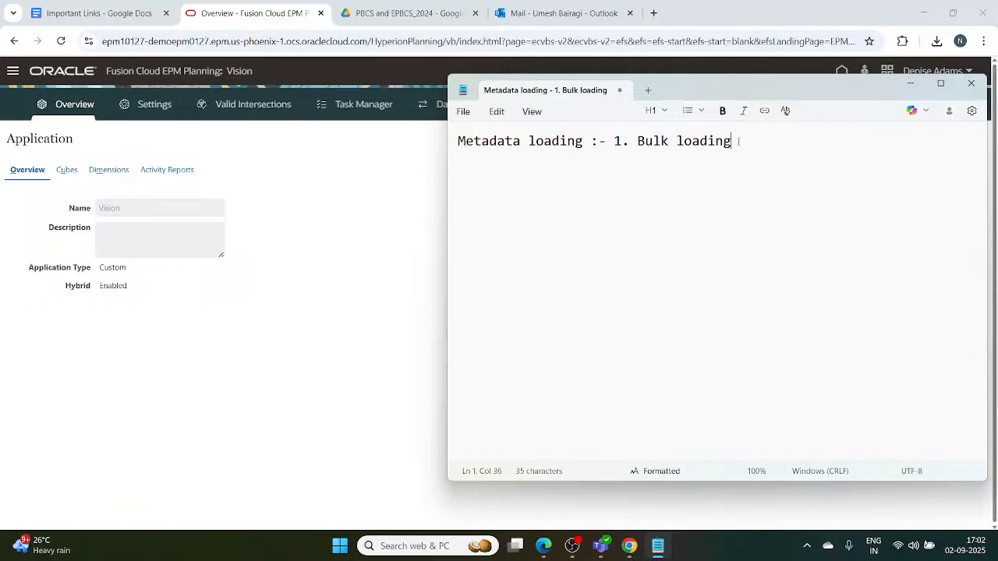
# Put "1. Bulk loading" on its own indented line below the heading and append ":-" to it
pyautogui.click(613, 141)
pyautogui.press('Return')
pyautogui.click(637, 137)
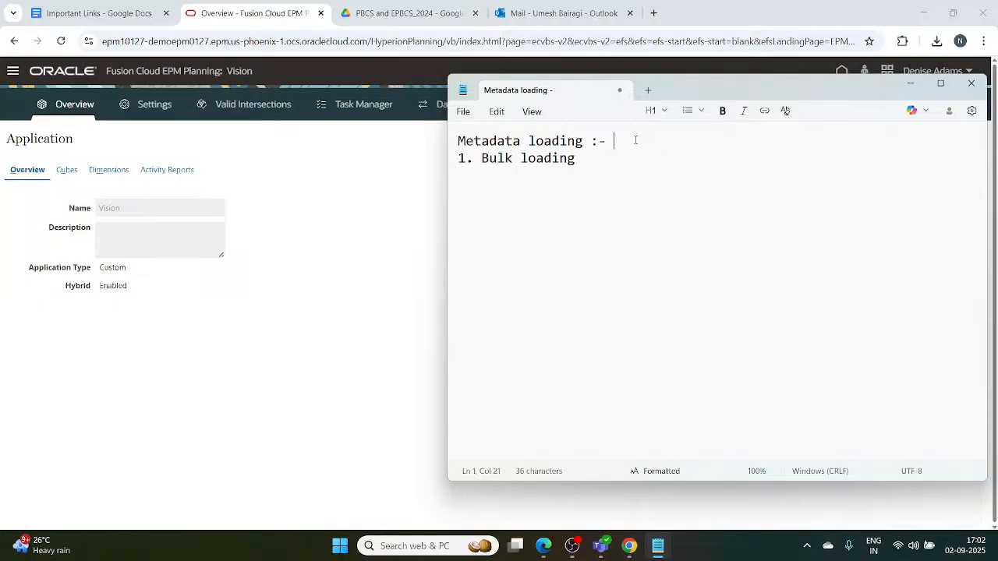
pyautogui.click(590, 160)
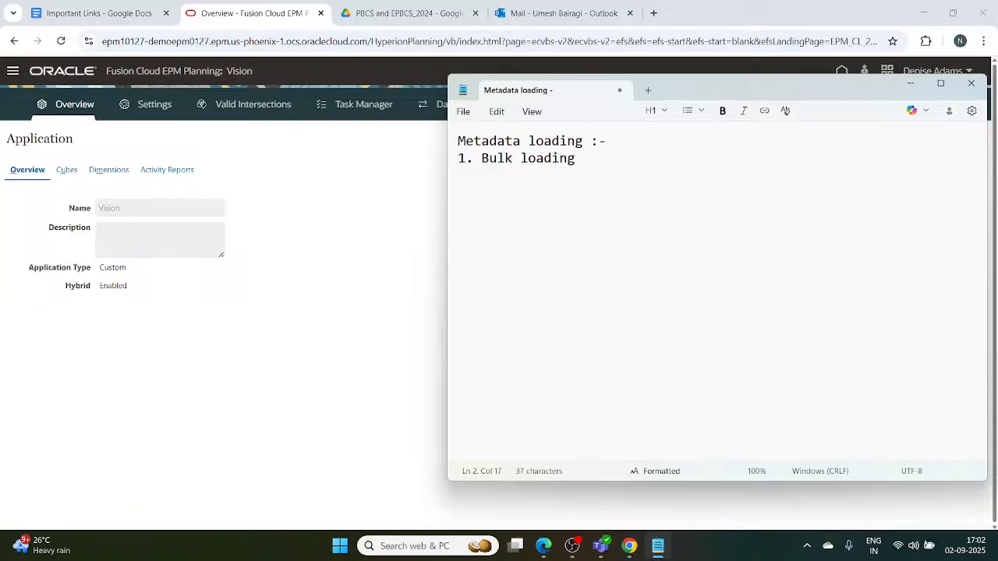
pyautogui.press('BackSpace')
pyautogui.write(':-')
pyautogui.press('BackSpace')
pyautogui.write('(')
pyautogui.press('BackSpace')
pyautogui.write(':-')
pyautogui.click(460, 158)
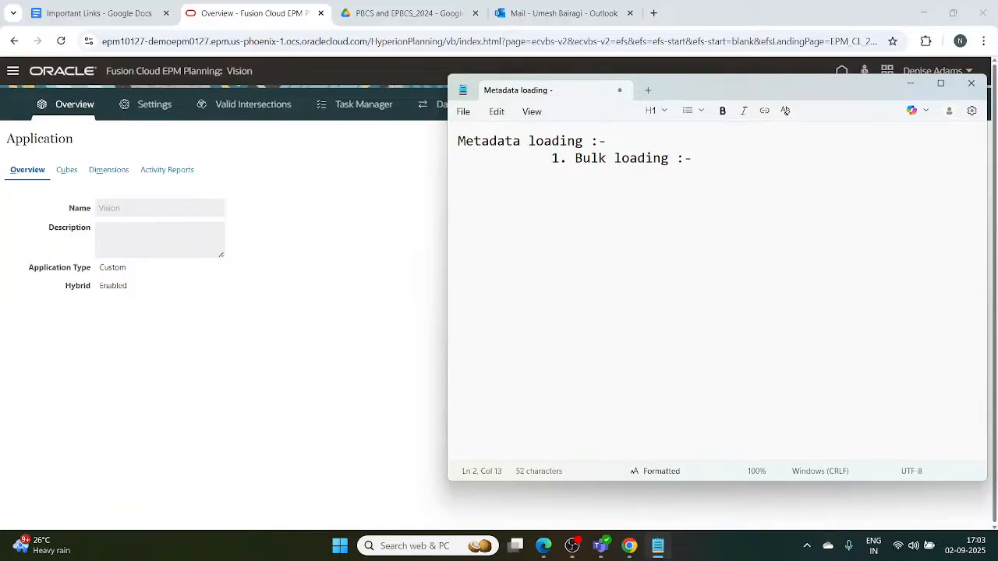
# Describe the bulk loading method with the text "export metadata and import metadata"
pyautogui.click(717, 159)
pyautogui.write('export metadata')
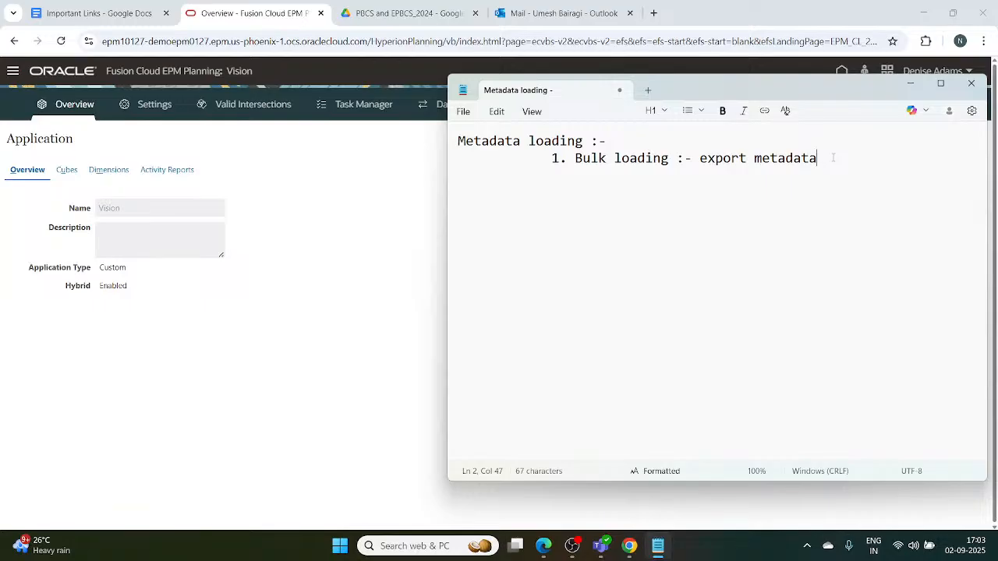
pyautogui.write('and impr')
pyautogui.press('BackSpace')
pyautogui.write('ort ')
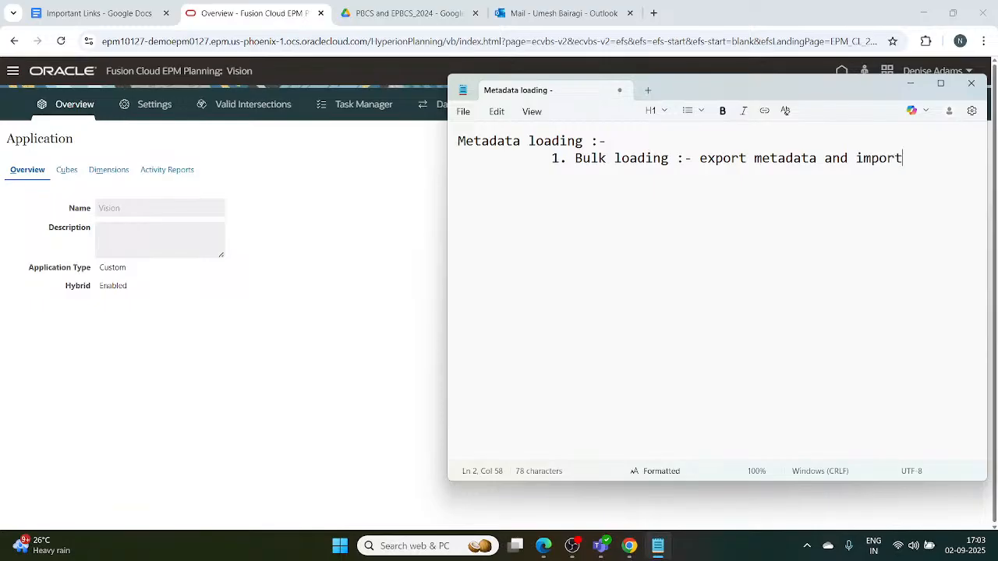
pyautogui.write('metadata')
# Add the entry "2. Metadata loading through smartview" on a new line below the bulk loading entry
pyautogui.press('Return')
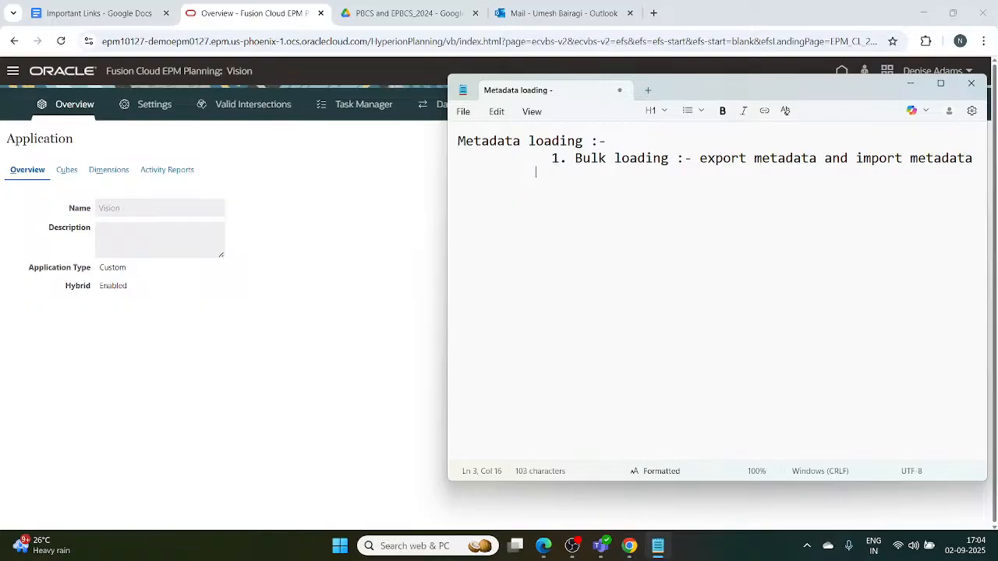
pyautogui.write('2')
pyautogui.press('BackSpace')
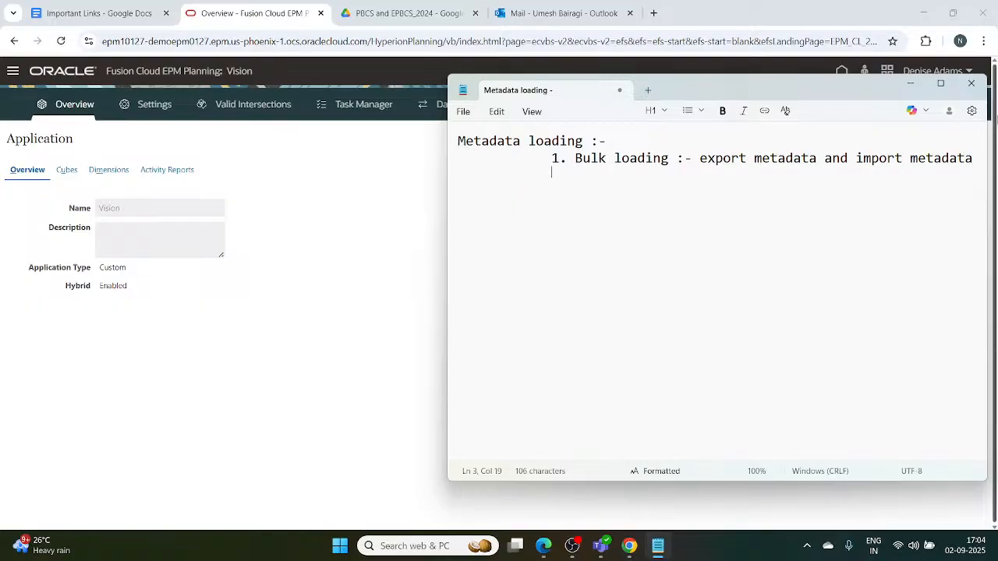
pyautogui.click(975, 157)
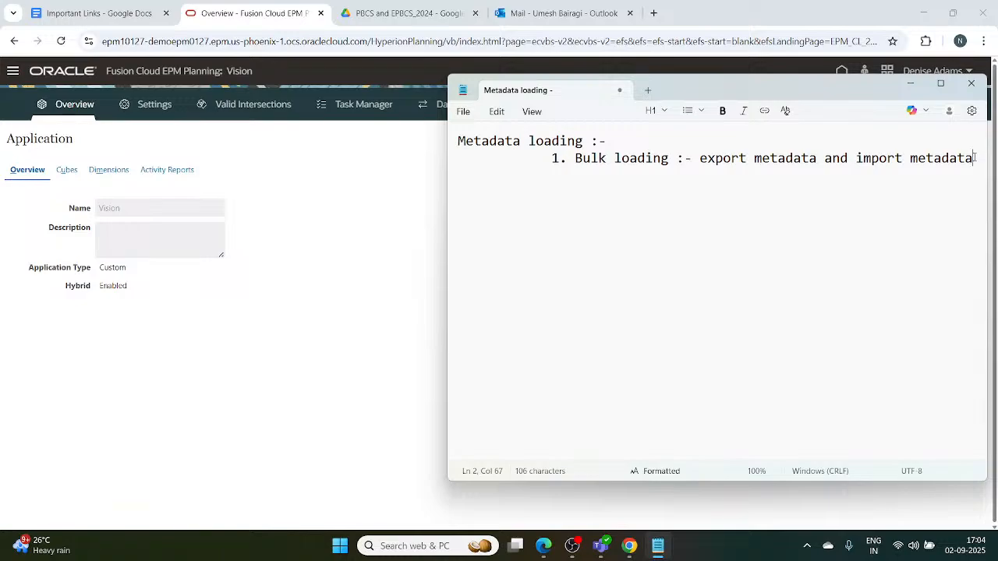
pyautogui.press('Return')
pyautogui.click(977, 158)
pyautogui.write('2. Metadata ')
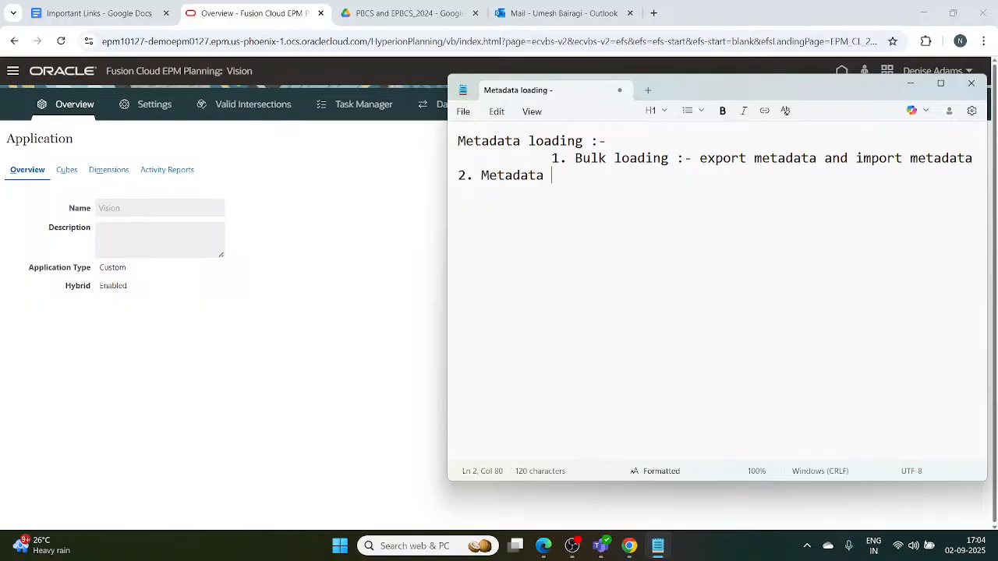
pyautogui.write('loading throu')
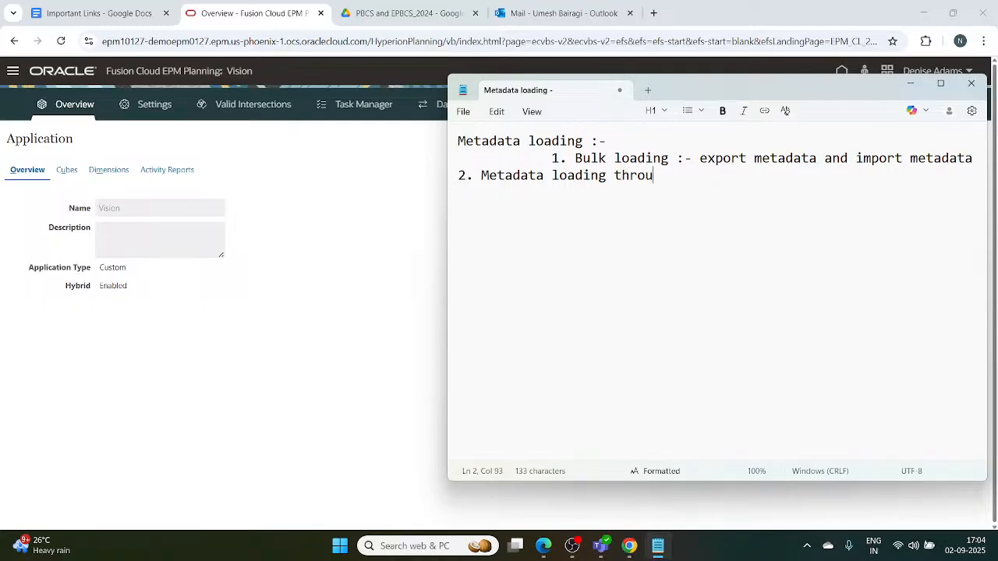
pyautogui.write('gh smartview')
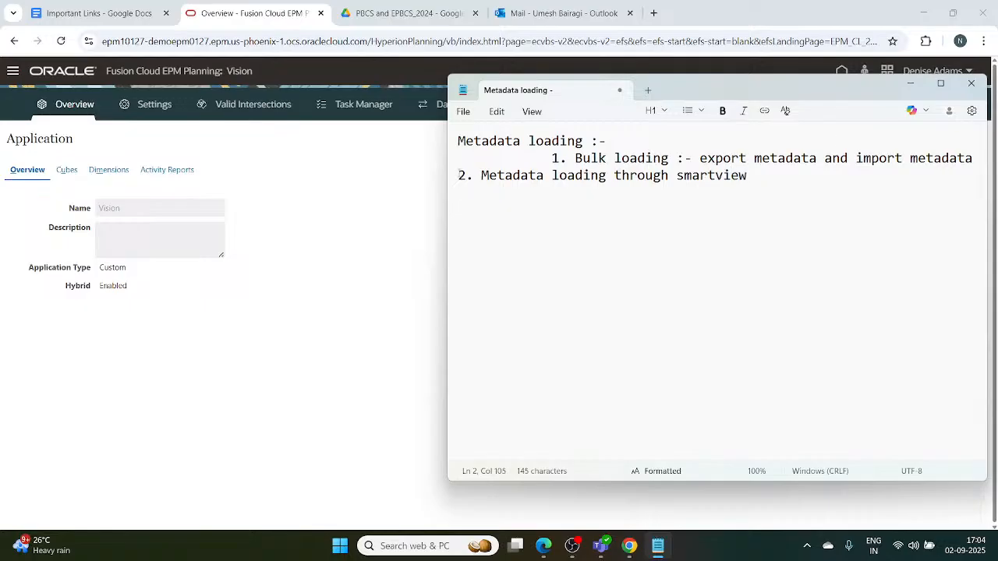
pyautogui.tripleClick(458, 175)
pyautogui.hotkey('shift', 'Up')
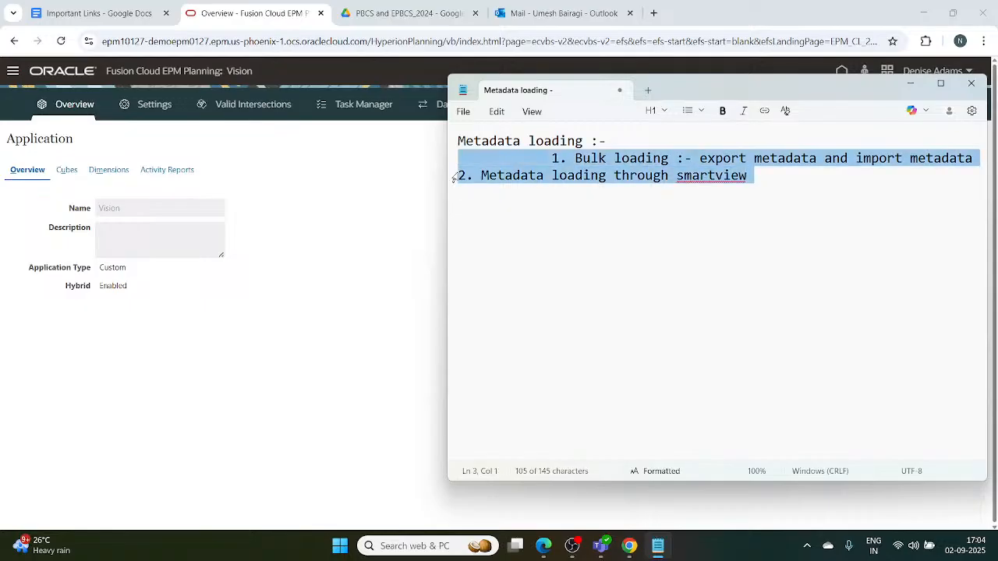
pyautogui.hotkey('shift', 'Down')
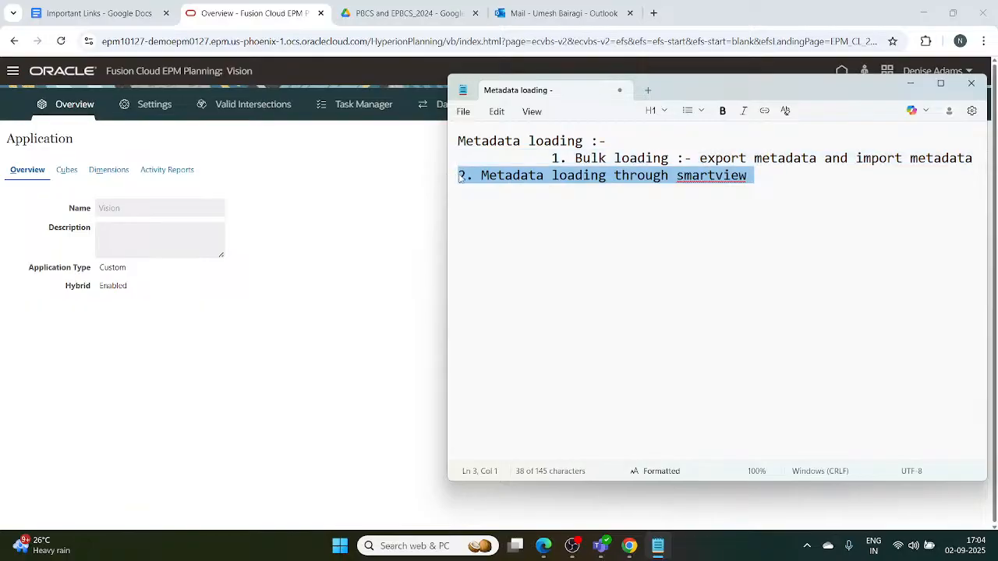
pyautogui.press('Right')
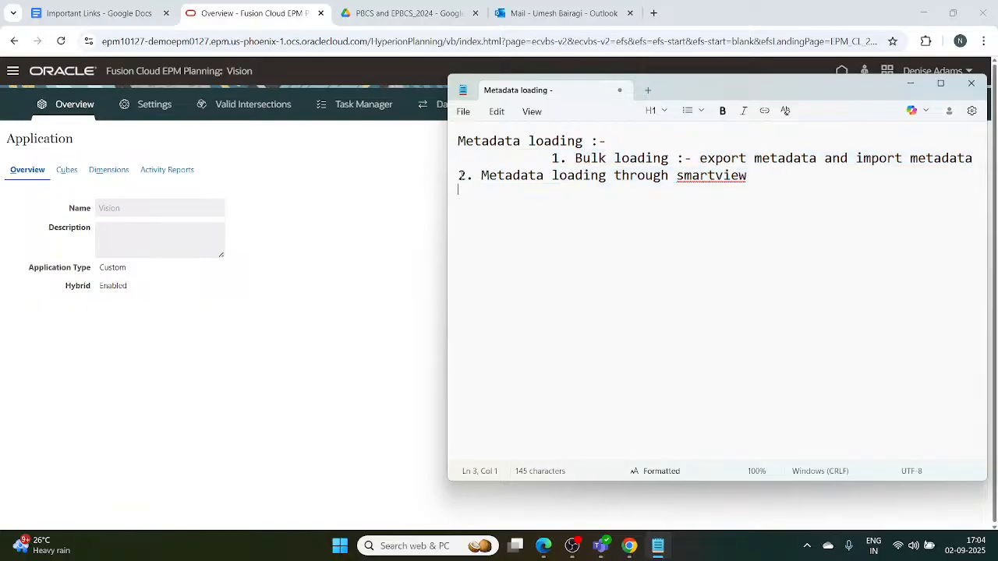
# Remove the indentation before "1. Bulk loading" so it starts on its own line, flush with the second entry
pyautogui.press('Up')
pyautogui.press('Home')
pyautogui.press('BackSpace')
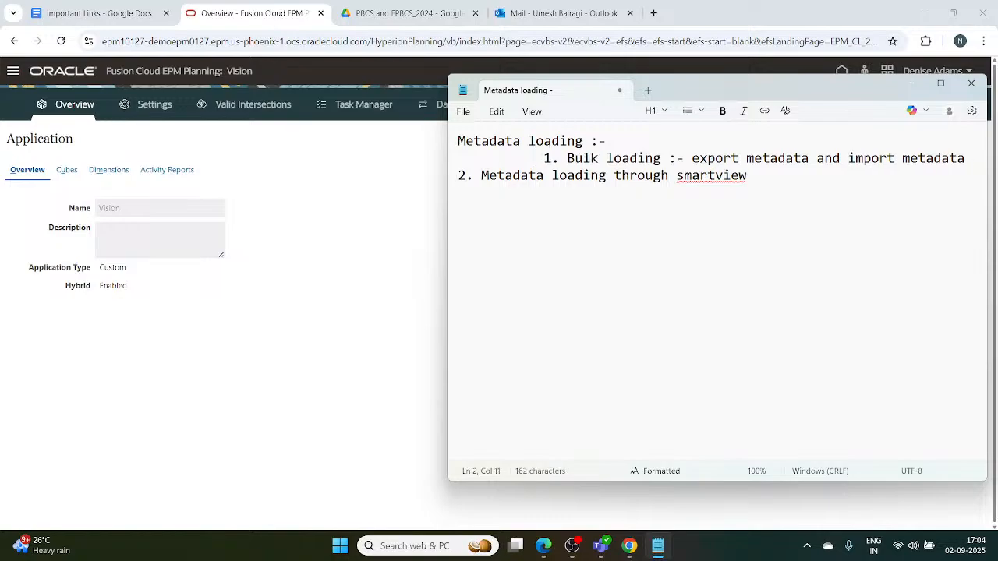
pyautogui.press('BackSpace')
pyautogui.press('BackSpace')
pyautogui.press('BackSpace')
pyautogui.press('BackSpace')
pyautogui.press('BackSpace')
pyautogui.press('BackSpace')
pyautogui.press('BackSpace')
pyautogui.press('BackSpace')
pyautogui.press('BackSpace')
pyautogui.press('BackSpace')
pyautogui.press('BackSpace')
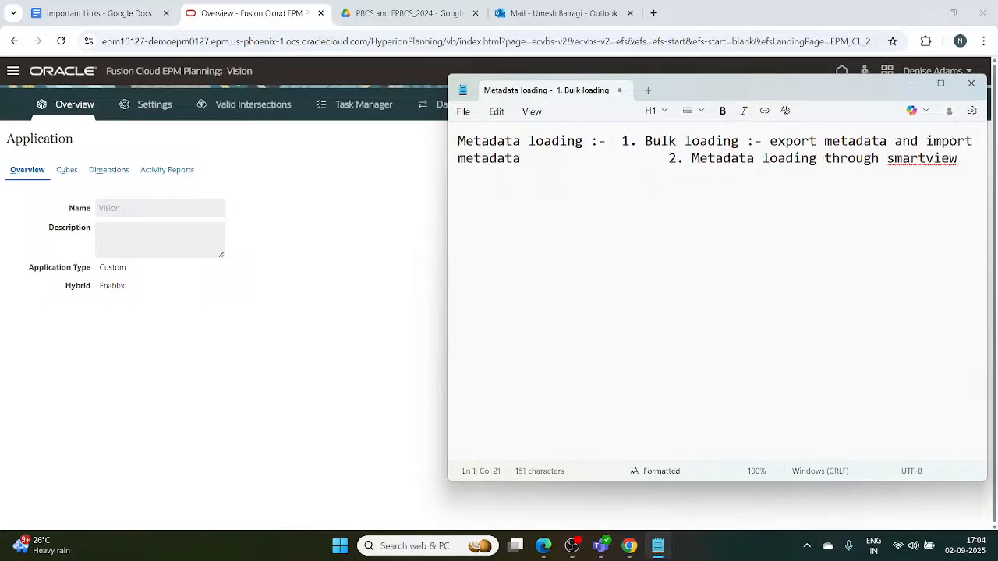
pyautogui.press('Return')
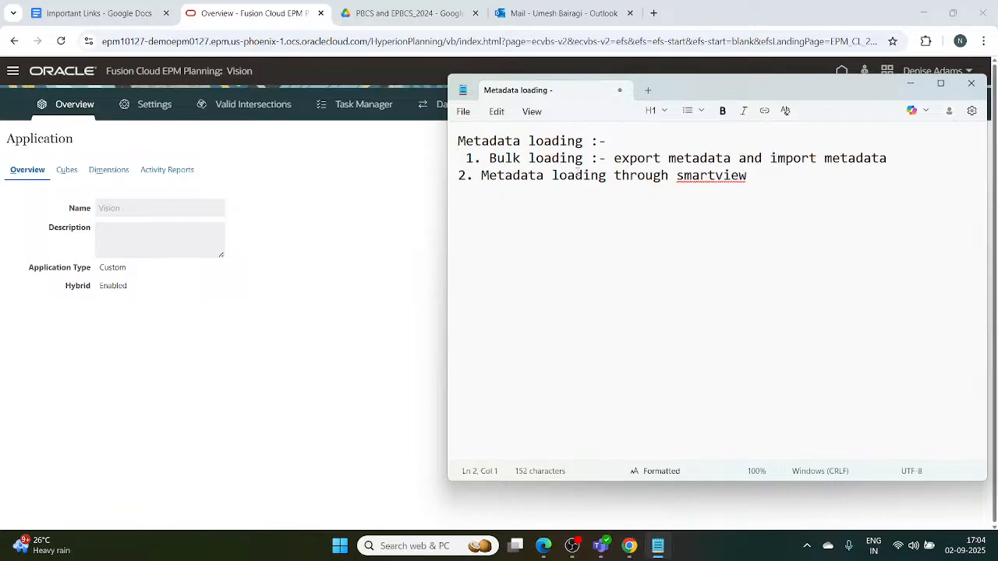
pyautogui.click(459, 176)
pyautogui.click(467, 159)
pyautogui.press('BackSpace')
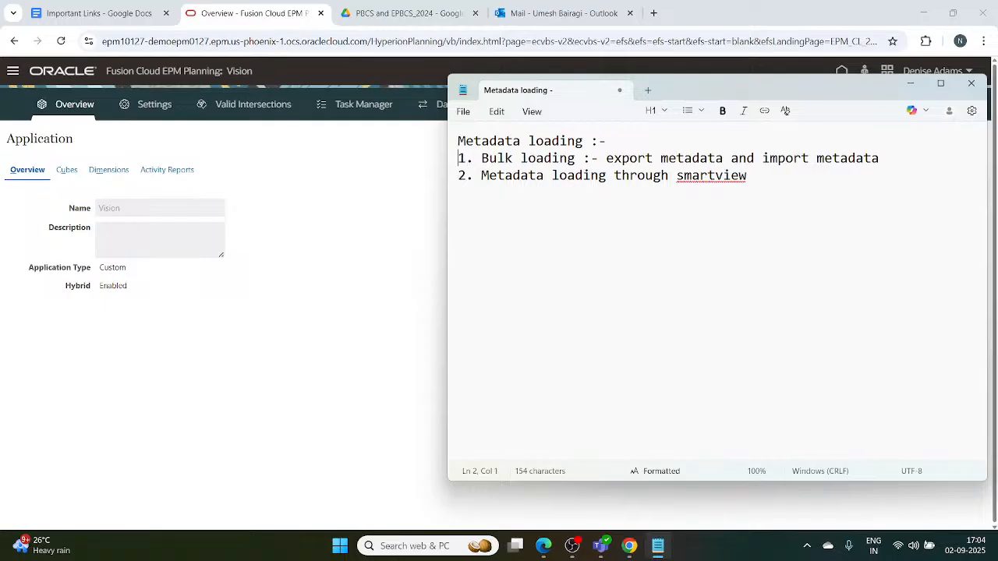
pyautogui.click(762, 175)
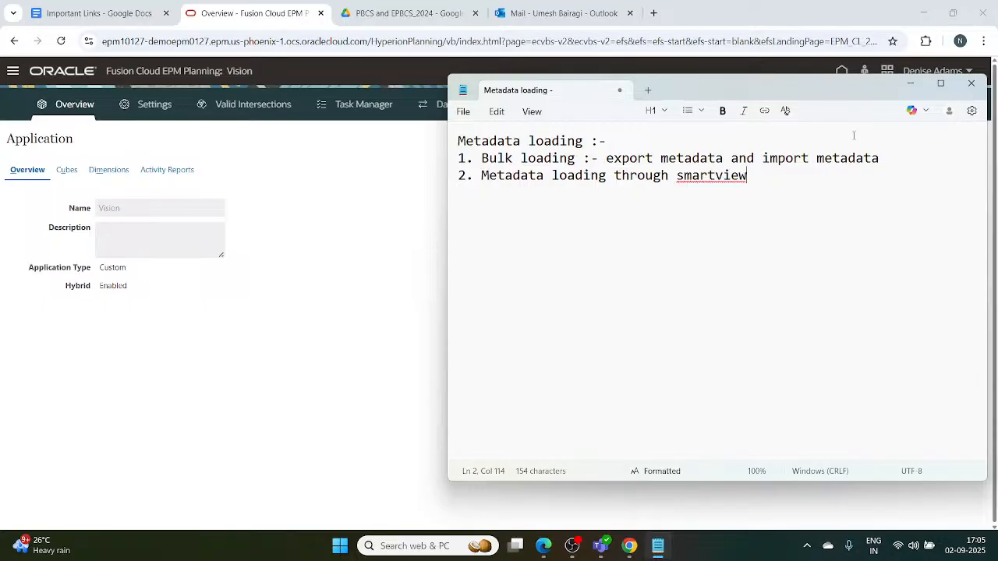
# Switch back to the Vision application in the browser and open its list of dimensions
pyautogui.click(911, 85)
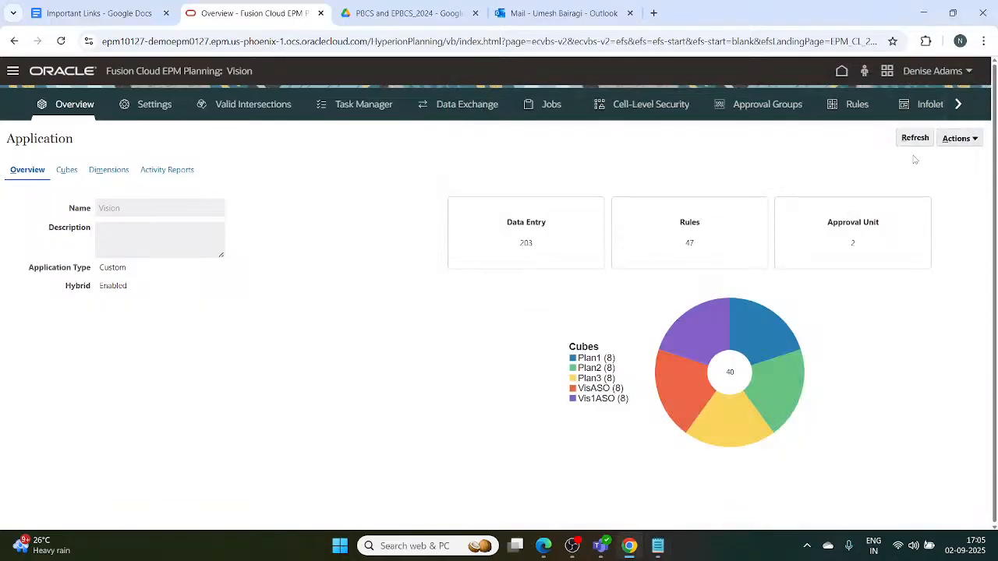
pyautogui.click(975, 139)
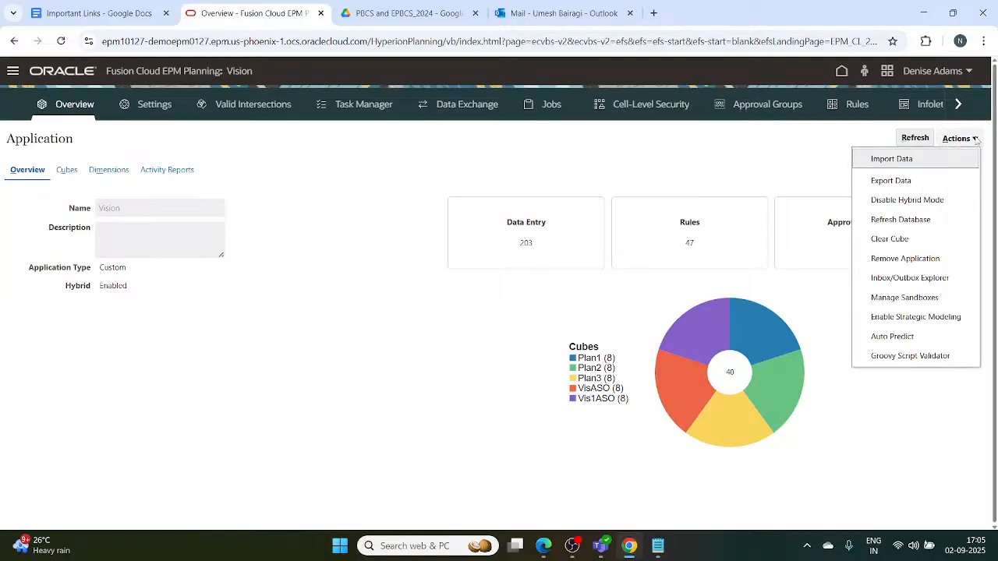
pyautogui.click(761, 162)
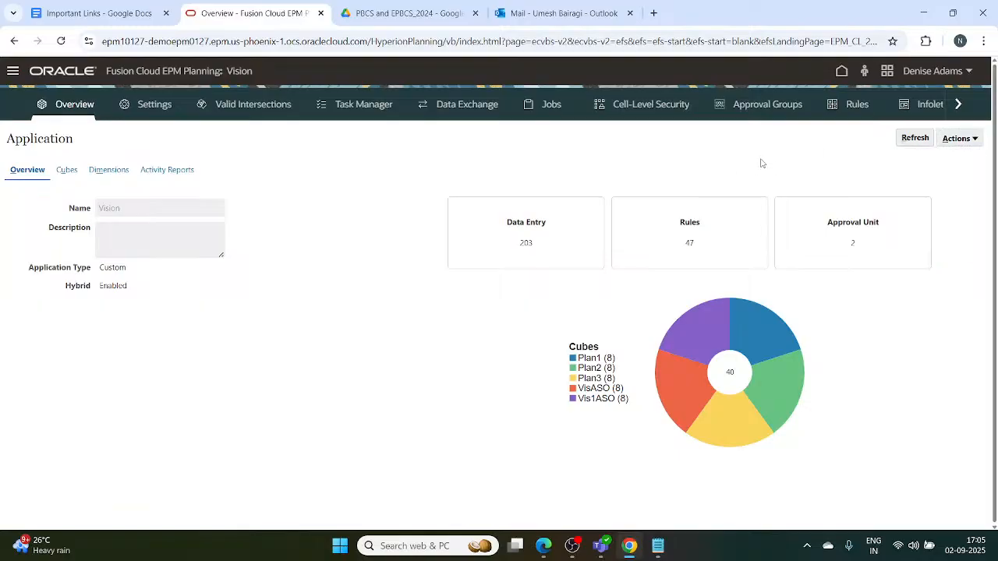
pyautogui.click(107, 170)
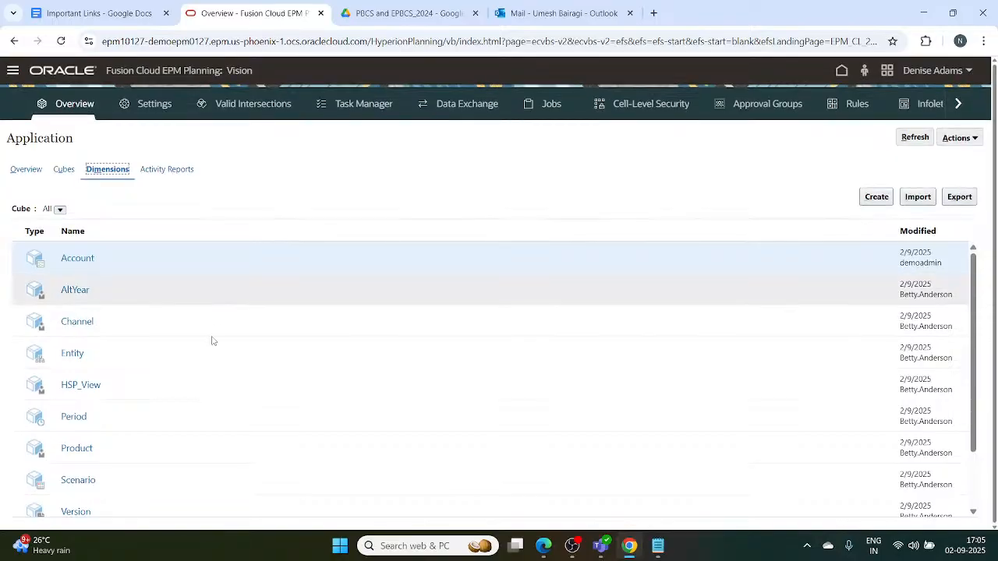
# Look through the Vision application's dimensions from Account to Year
pyautogui.scroll(-1, 213, 347)
pyautogui.scroll(1, 215, 353)
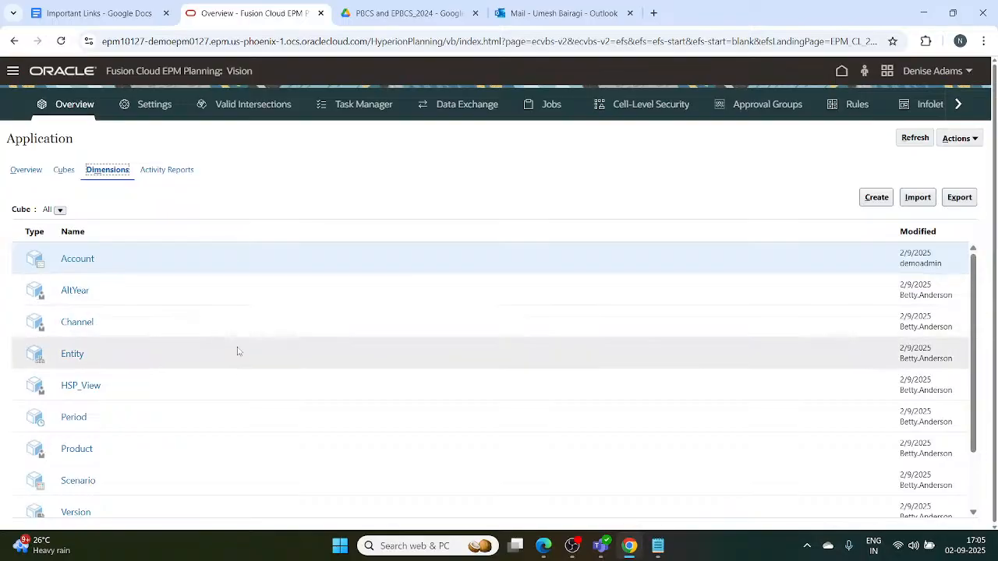
pyautogui.scroll(-2, 238, 351)
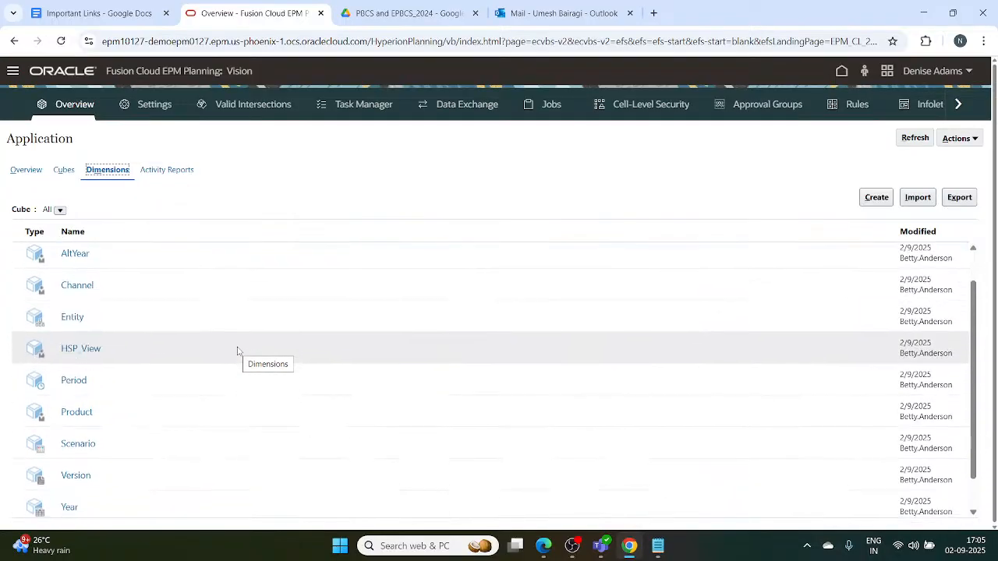
pyautogui.scroll(2, 238, 350)
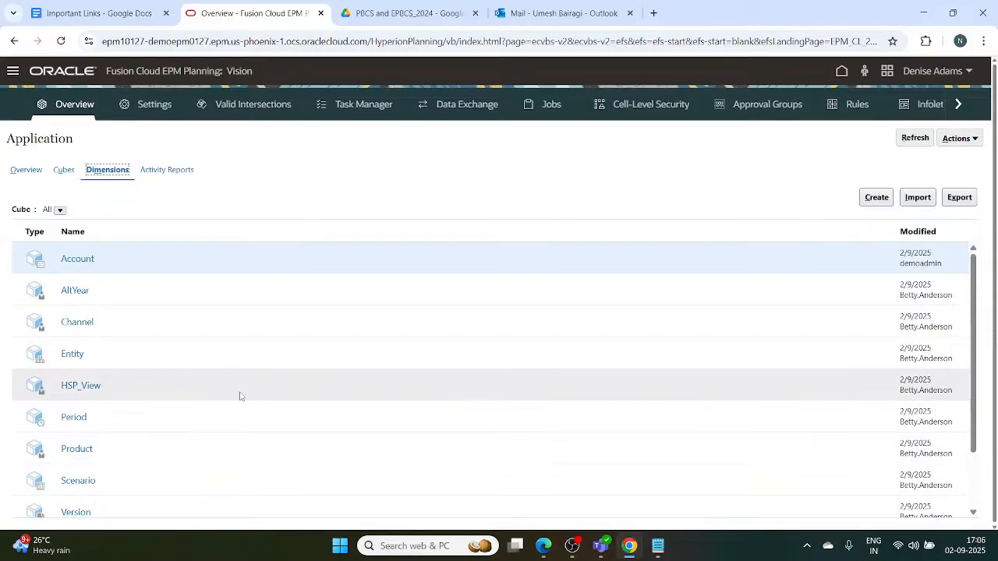
pyautogui.scroll(-2, 240, 396)
pyautogui.scroll(2, 239, 395)
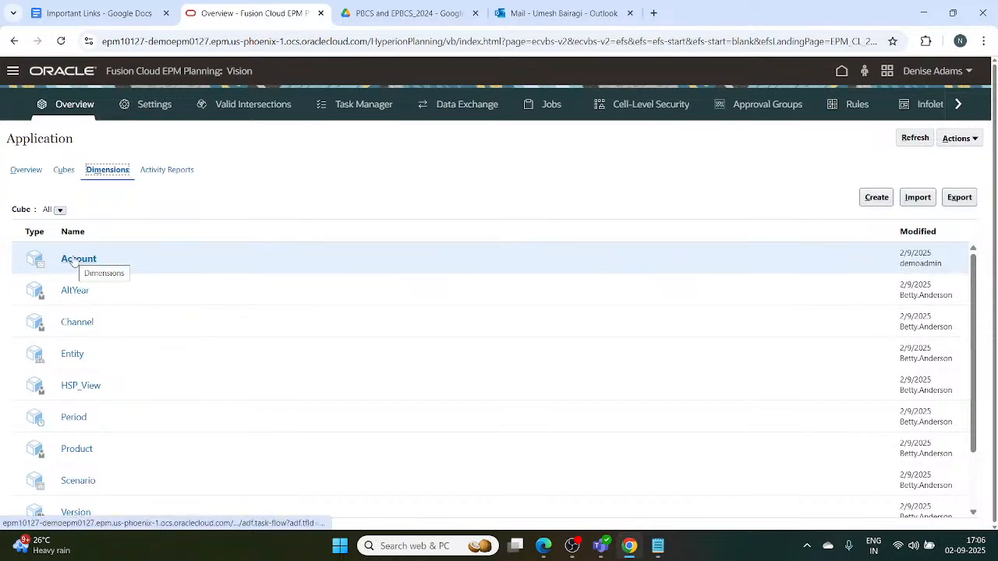
pyautogui.click(436, 232)
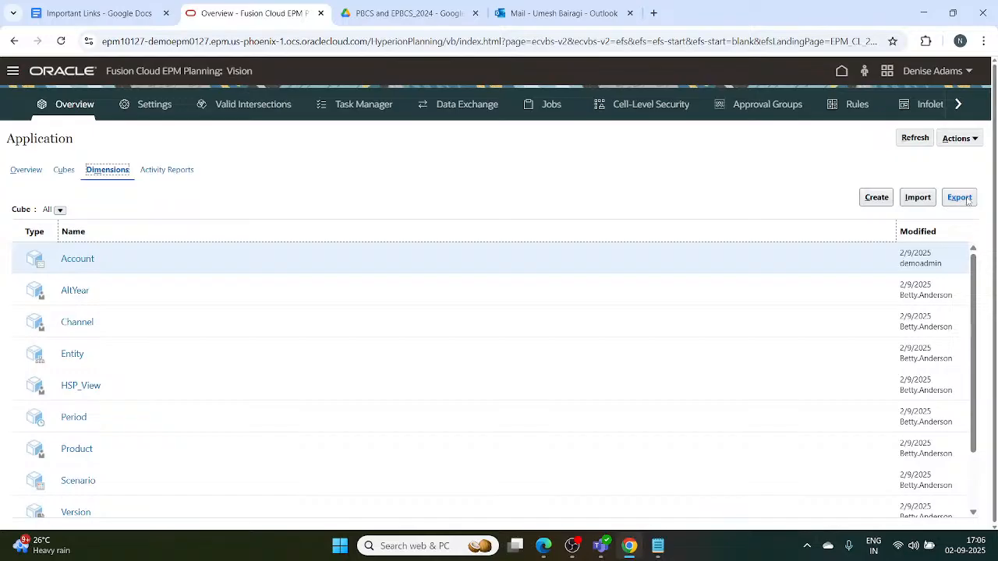
# Create a metadata export of the Entity dimension as a comma-delimited file in the Local location and run it
pyautogui.click(55, 357)
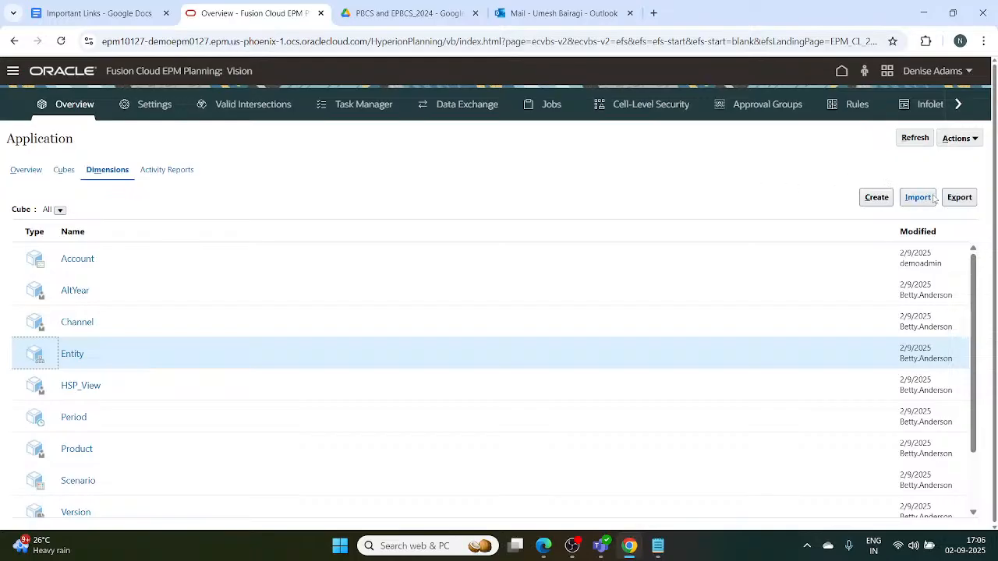
pyautogui.click(959, 198)
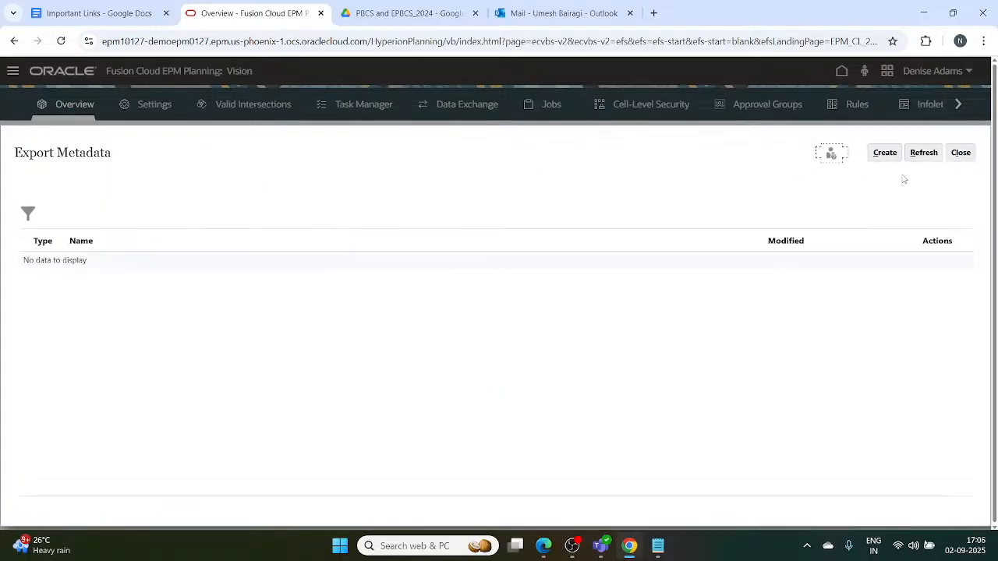
pyautogui.click(884, 154)
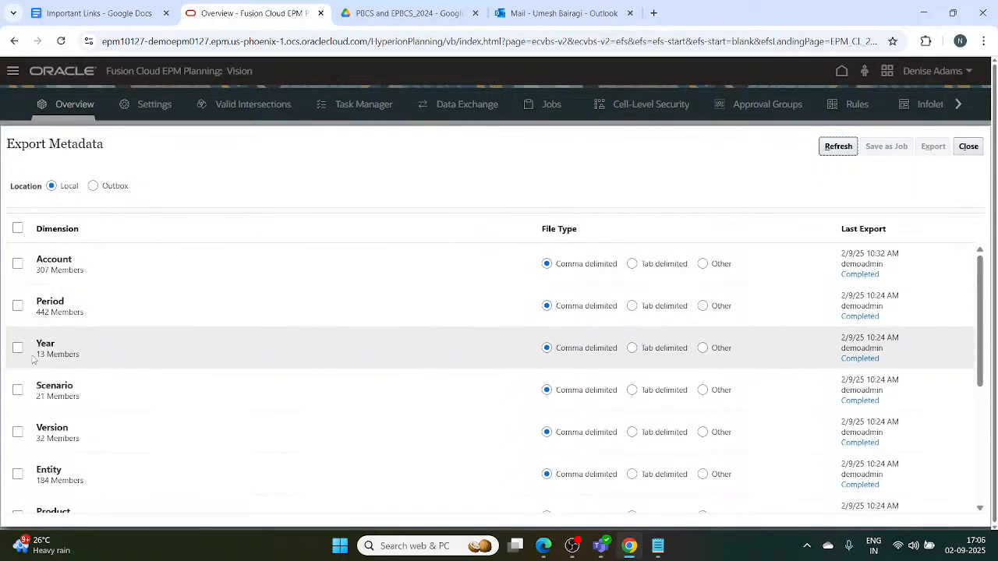
pyautogui.scroll(-1, 29, 396)
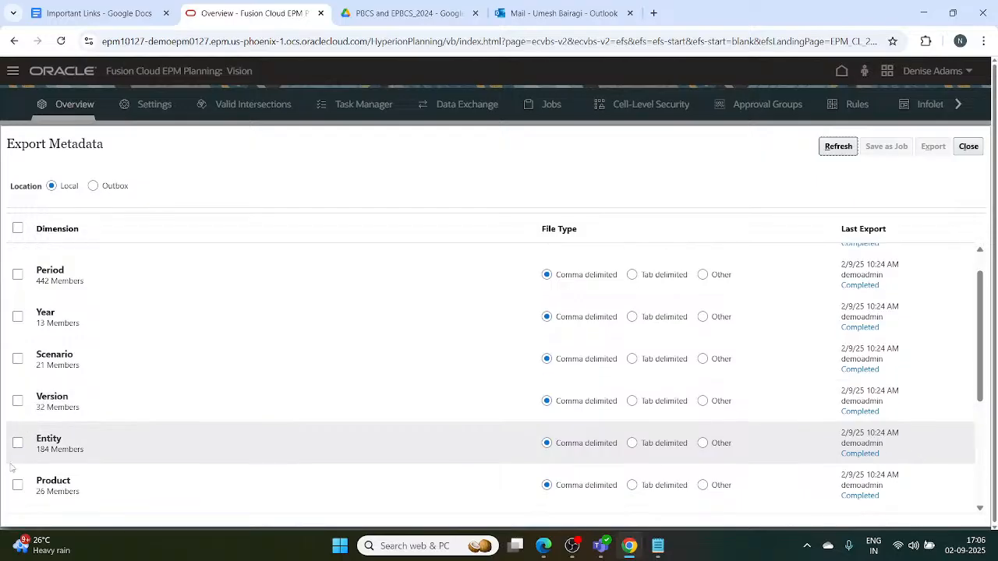
pyautogui.click(19, 443)
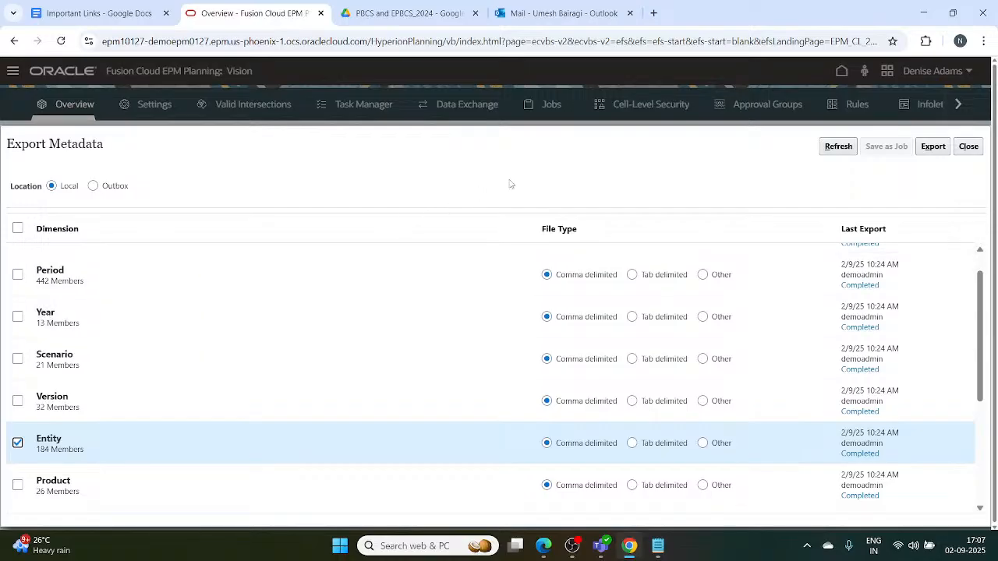
pyautogui.click(932, 147)
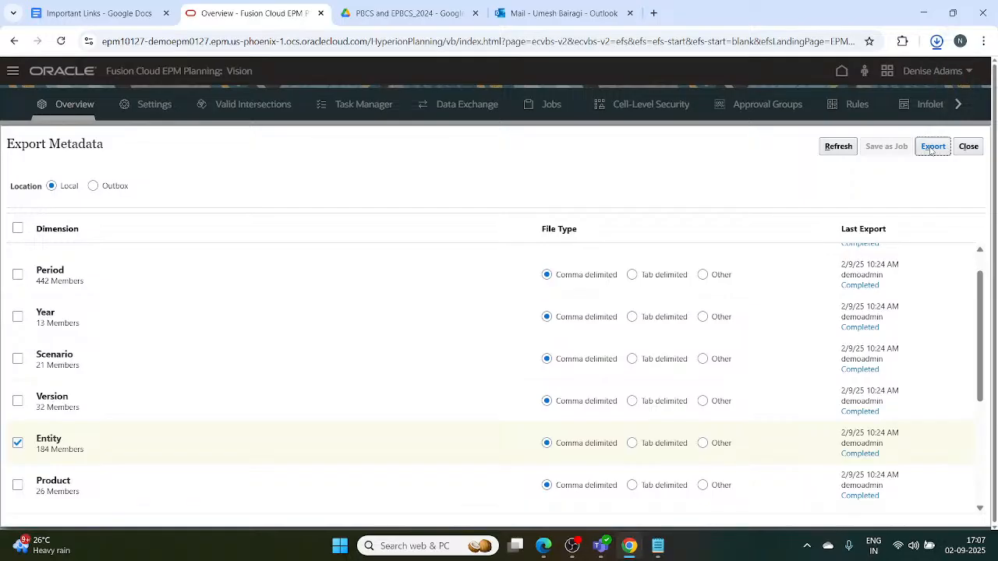
# Check the downloaded metadata file, and close the Export Metadata pages to return to the dimensions list
pyautogui.click(939, 47)
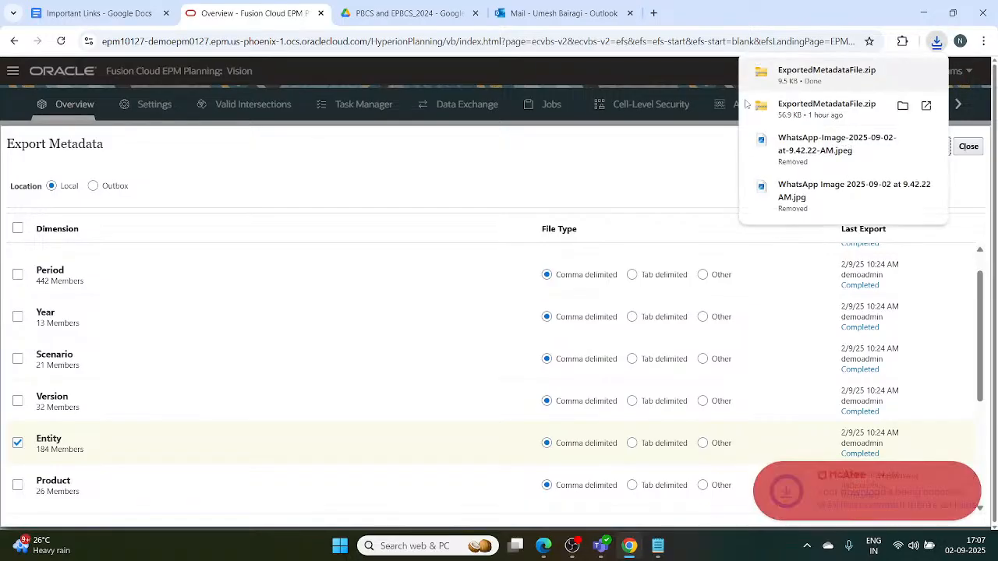
pyautogui.click(660, 167)
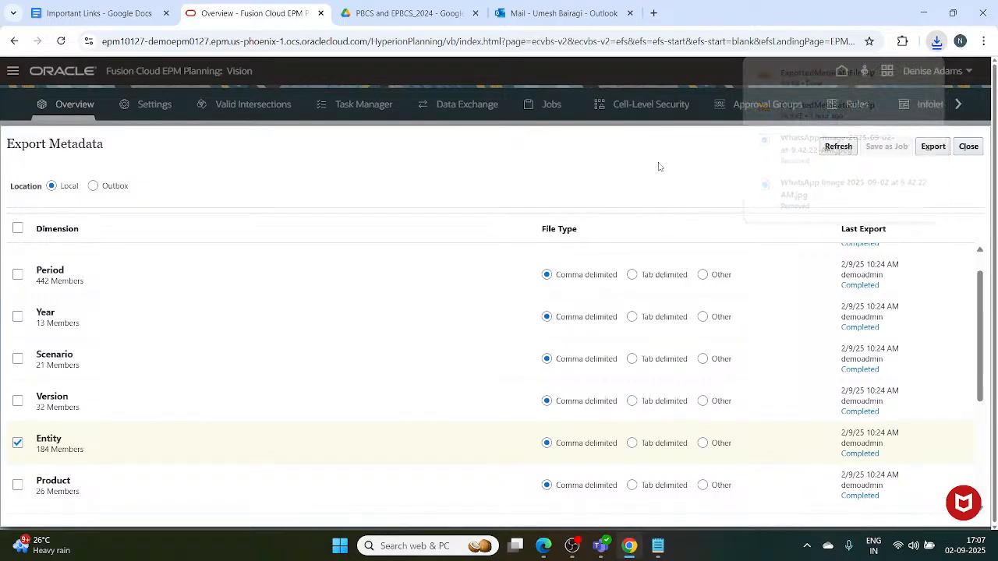
pyautogui.click(969, 147)
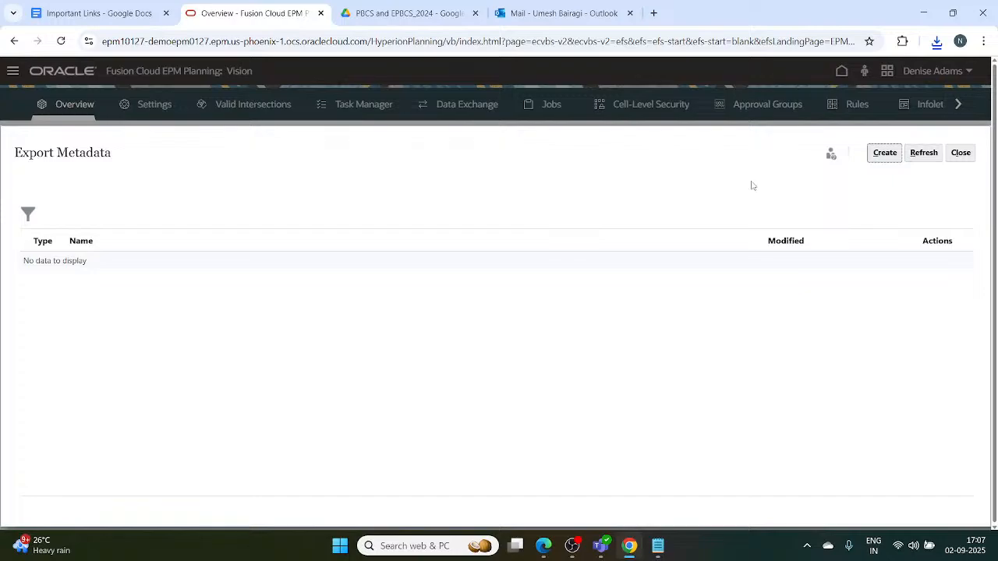
pyautogui.click(957, 155)
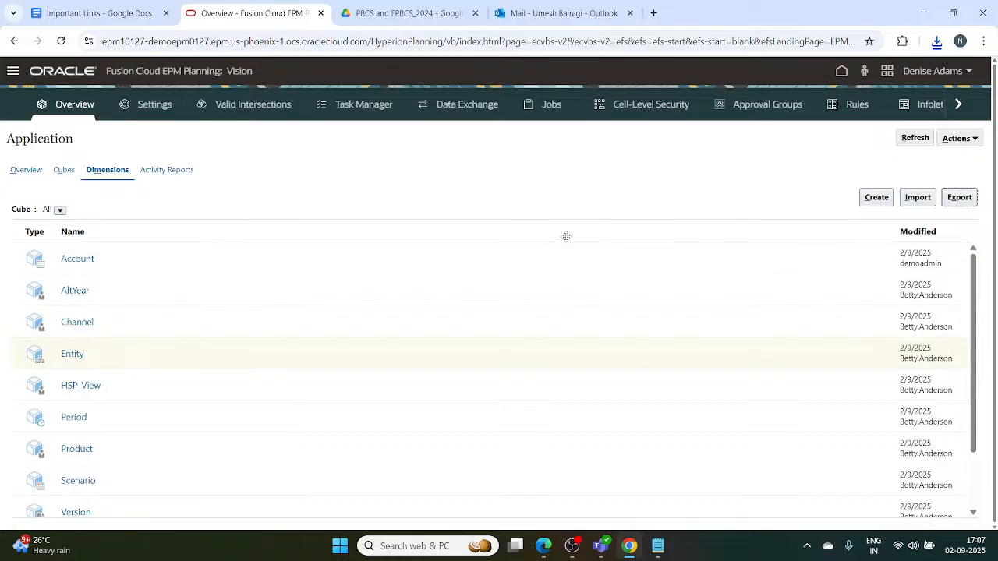
# Open the newly downloaded ExportedMetadataFile archive and find it in the Downloads folder to show its contents
pyautogui.click(936, 41)
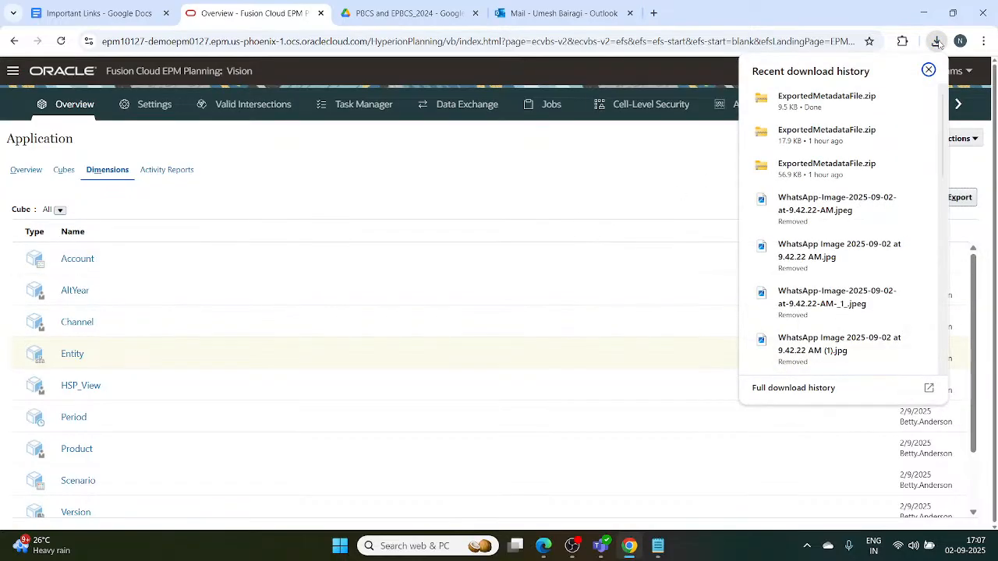
pyautogui.click(849, 102)
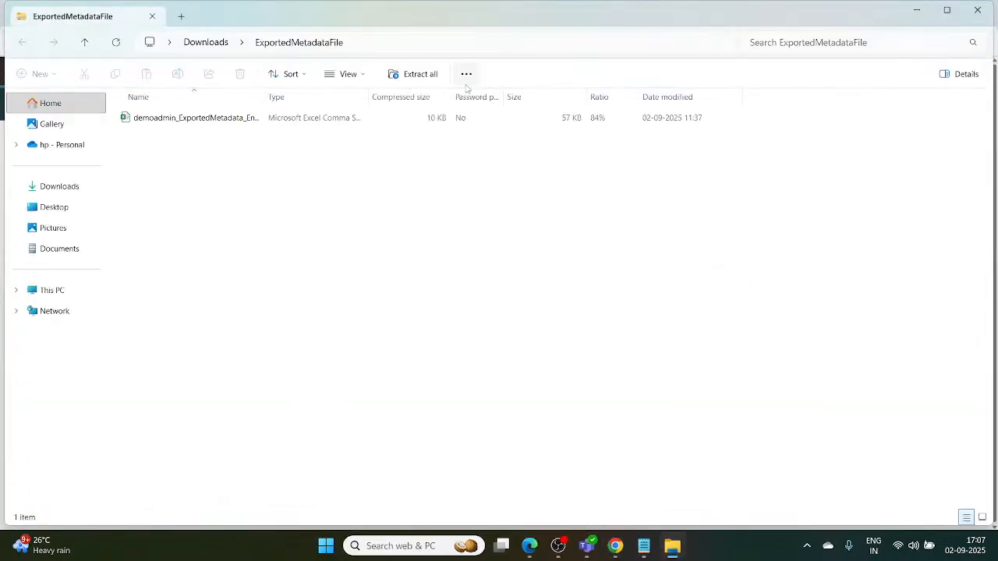
pyautogui.click(59, 185)
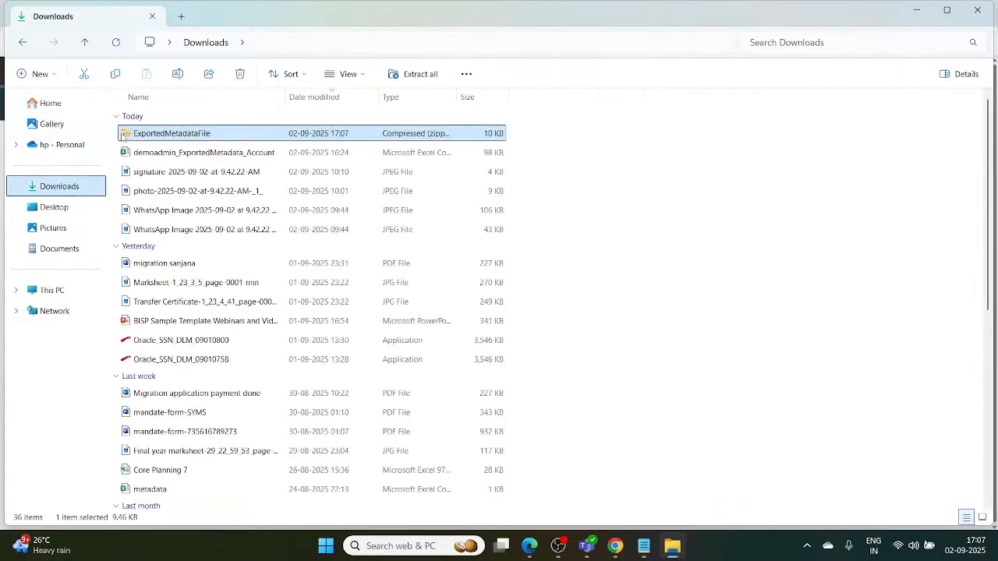
pyautogui.click(134, 135)
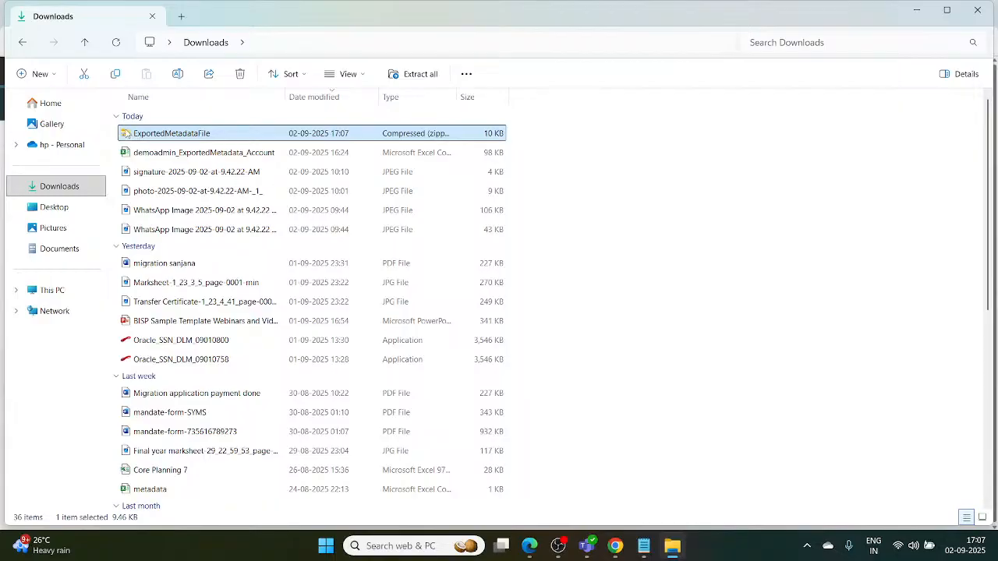
pyautogui.doubleClick(134, 136)
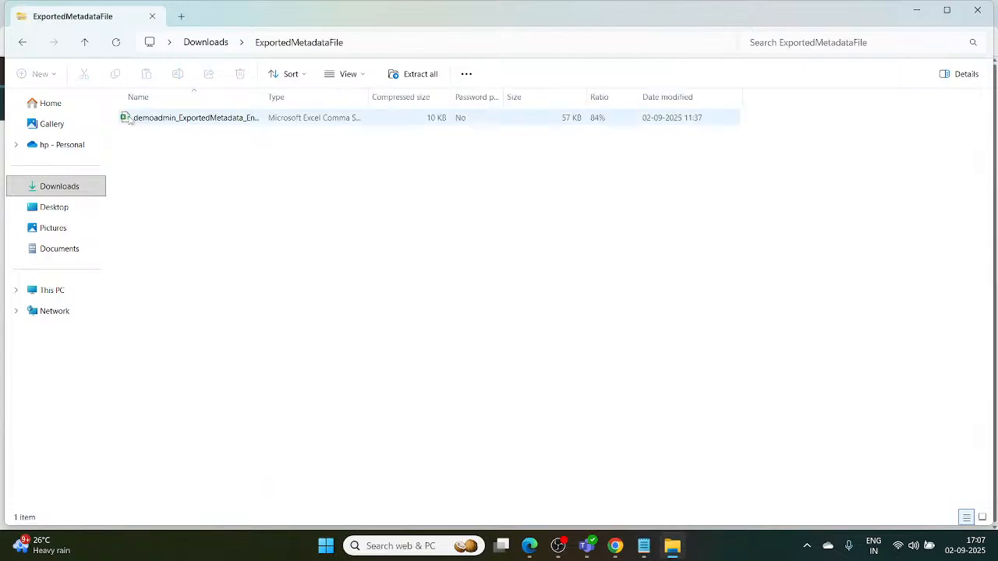
# Open the exported Entity metadata CSV file from the archive in Excel
pyautogui.click(130, 119)
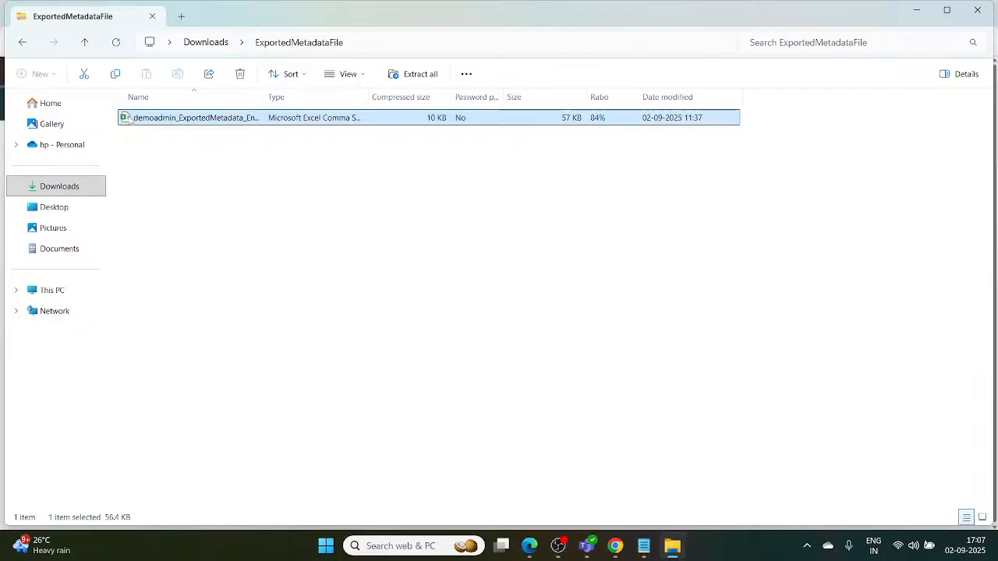
pyautogui.rightClick(126, 118)
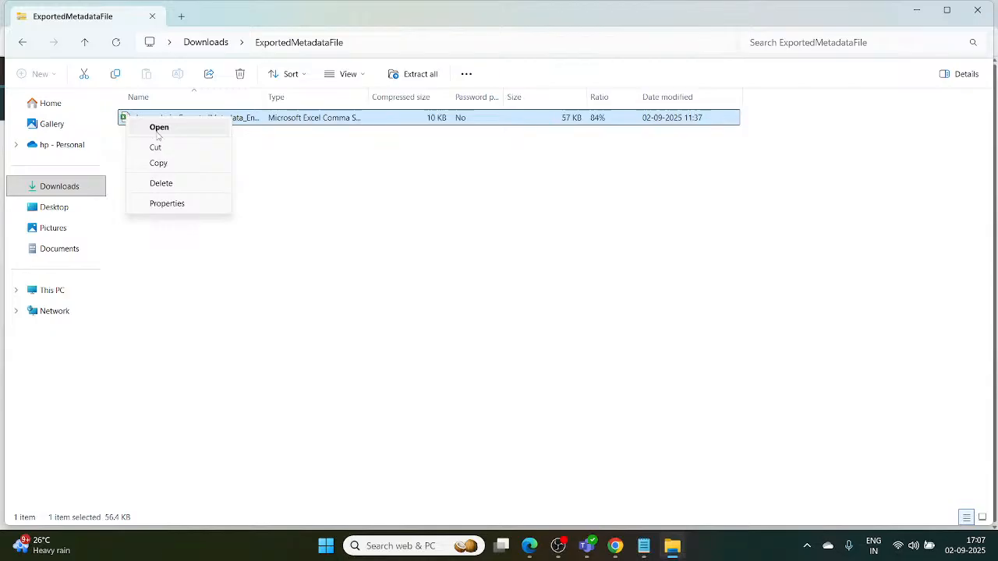
pyautogui.click(157, 134)
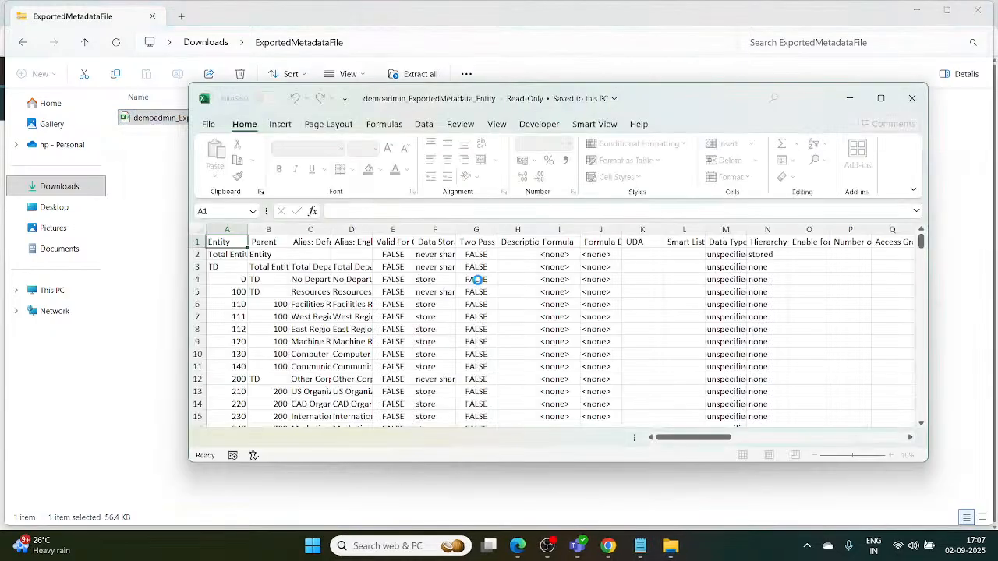
# Maximize the exported Entity metadata workbook and widen columns A through H so their headers and values are readable
pyautogui.click(882, 98)
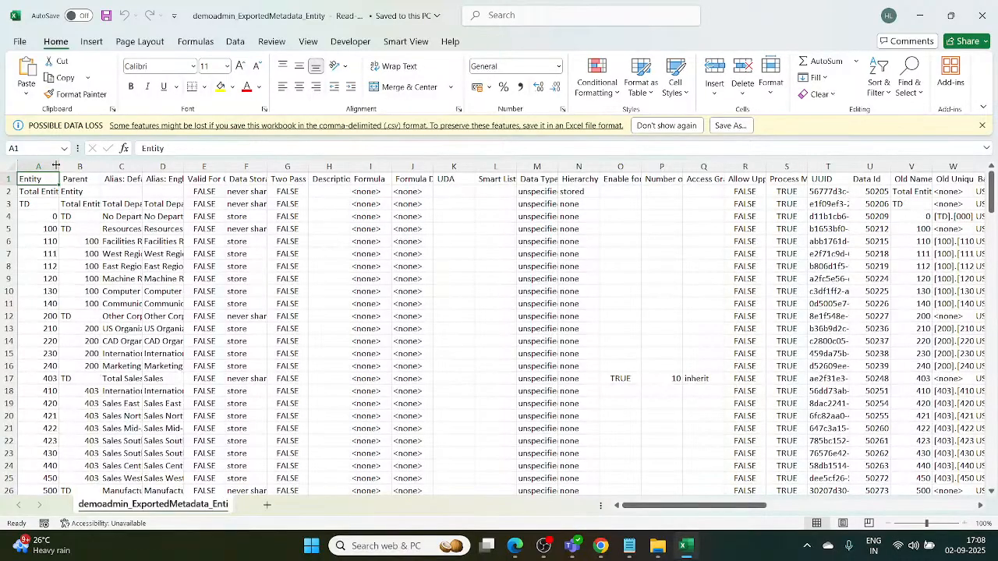
pyautogui.moveTo(58, 166); pyautogui.dragTo(162, 167)
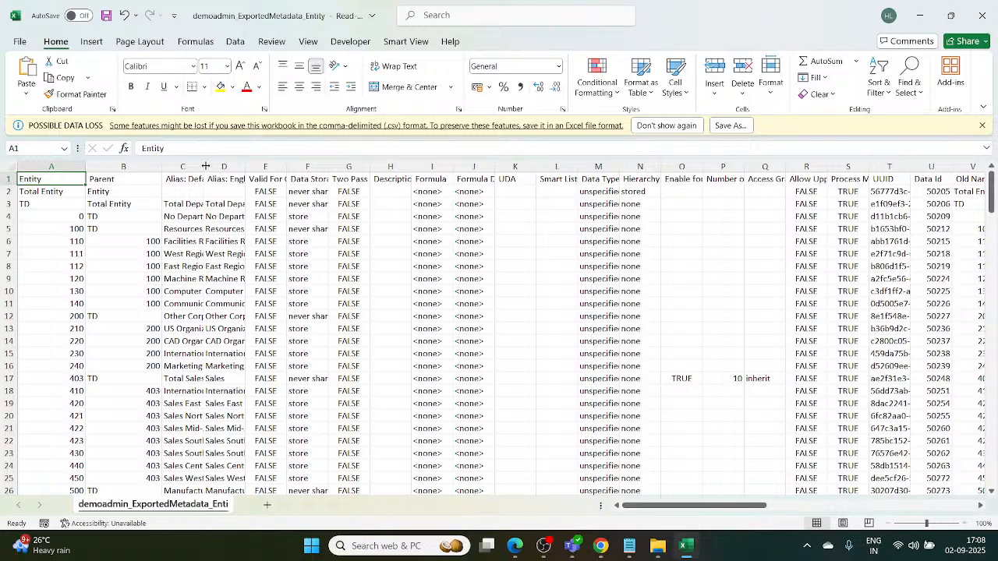
pyautogui.moveTo(205, 165); pyautogui.dragTo(752, 168)
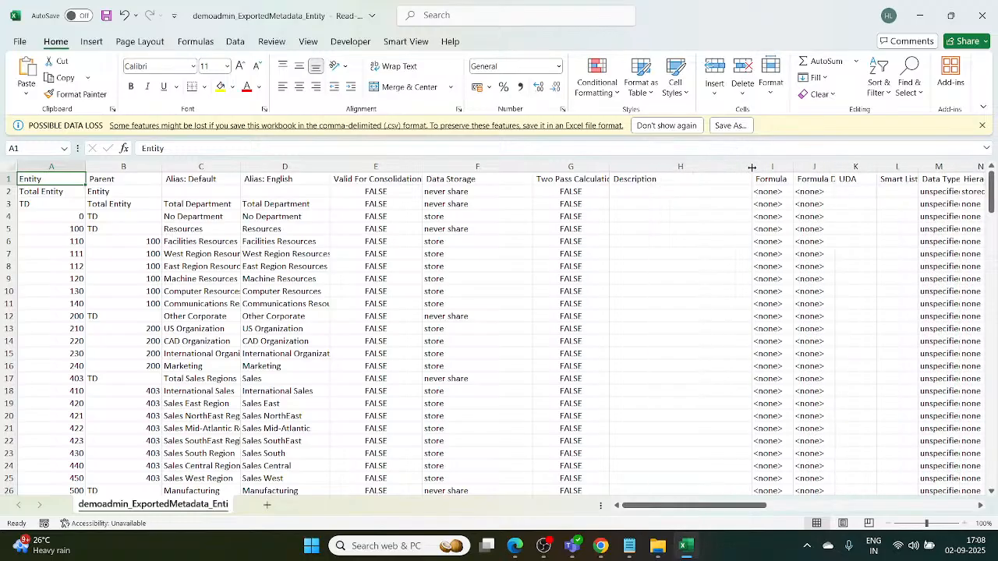
# Examine the Entity and Parent columns in the first rows, starting with the parent of Total Entity
pyautogui.scroll(-1, 357, 312)
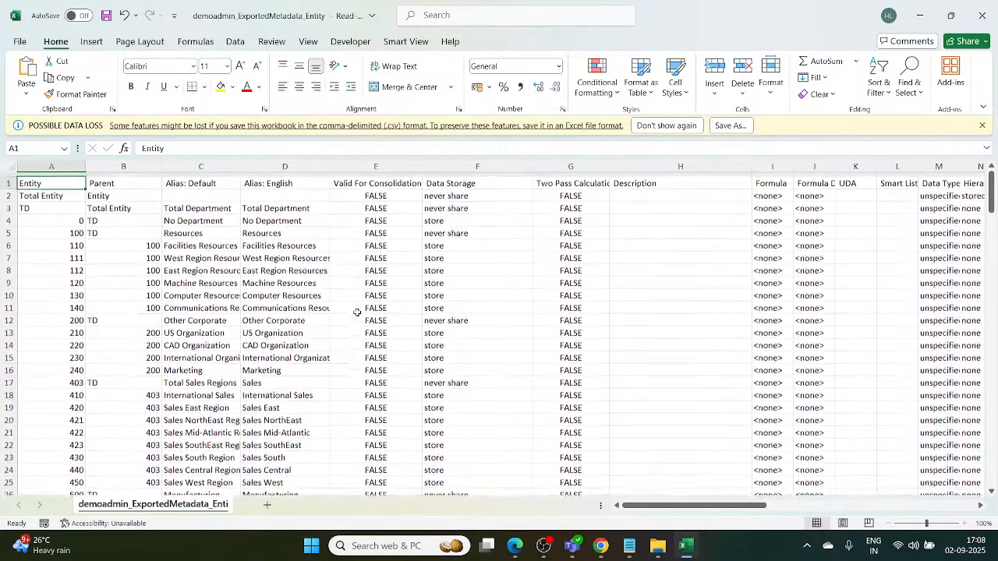
pyautogui.scroll(-1, 357, 312)
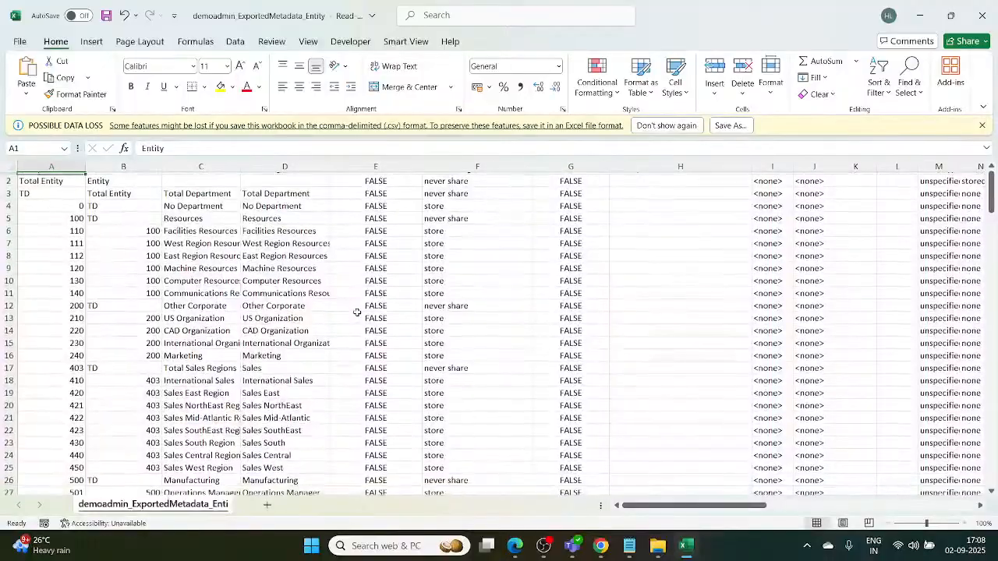
pyautogui.scroll(1, 357, 312)
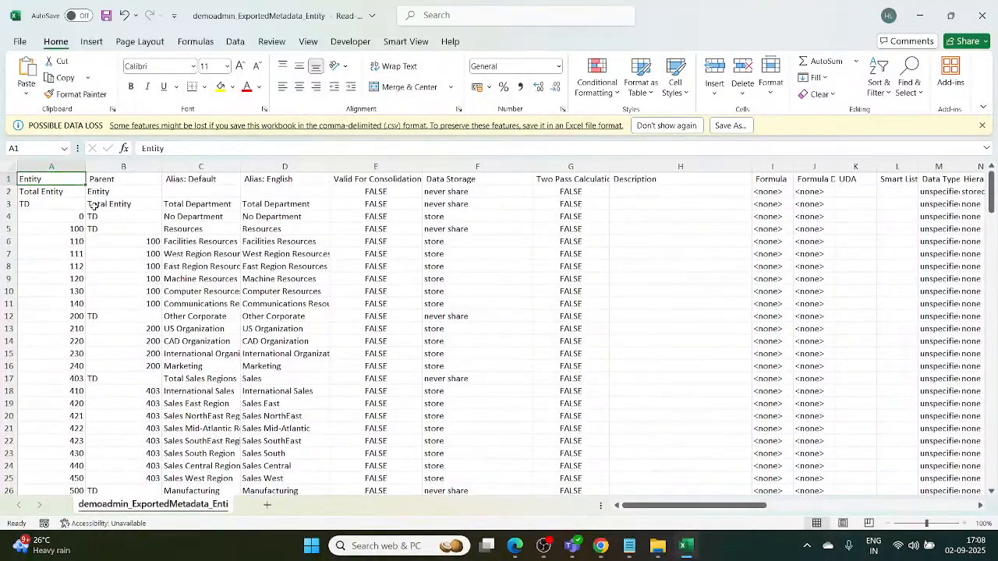
pyautogui.click(105, 193)
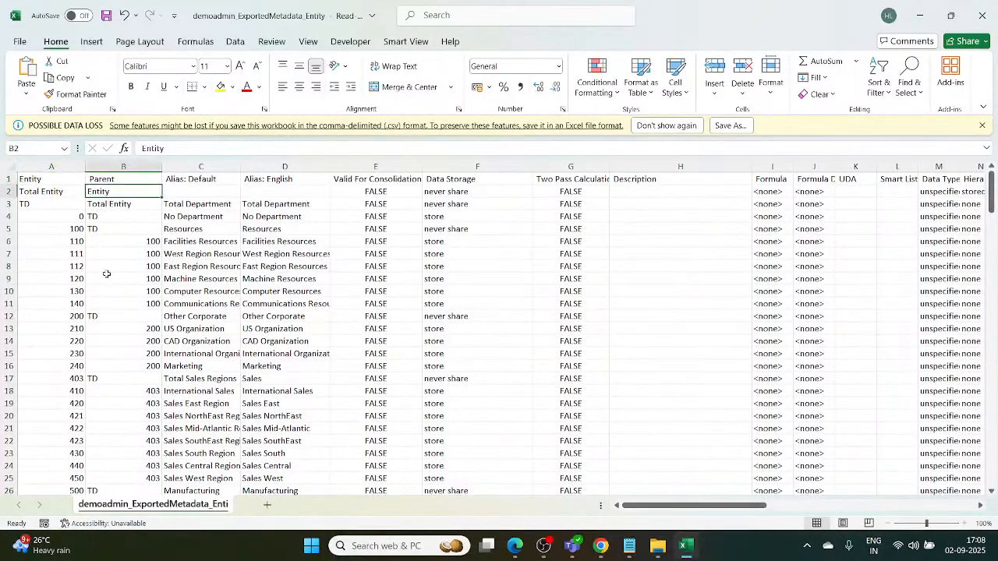
pyautogui.scroll(-1, 106, 274)
pyautogui.scroll(1, 107, 274)
pyautogui.scroll(-4, 107, 274)
pyautogui.scroll(2, 106, 274)
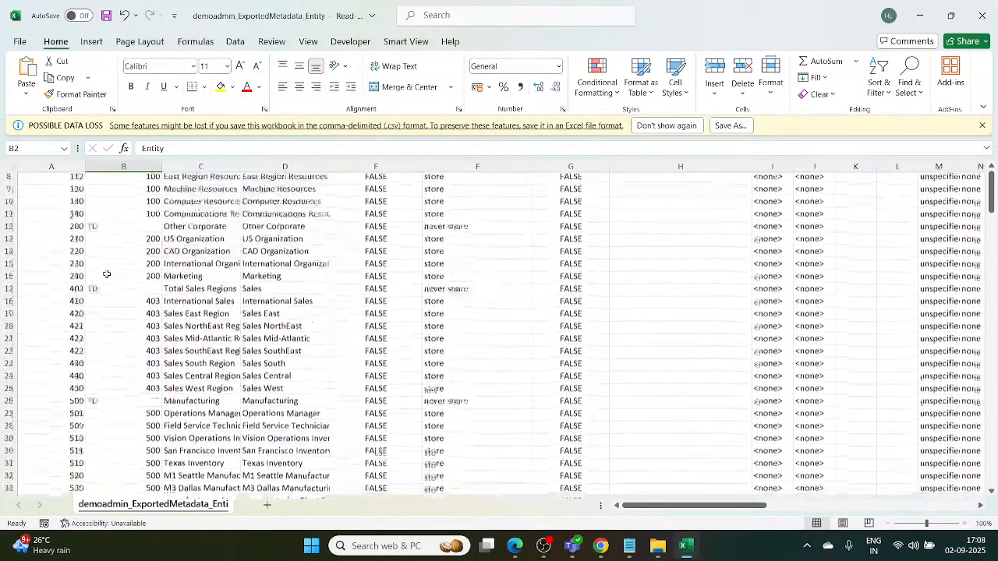
pyautogui.scroll(3, 107, 274)
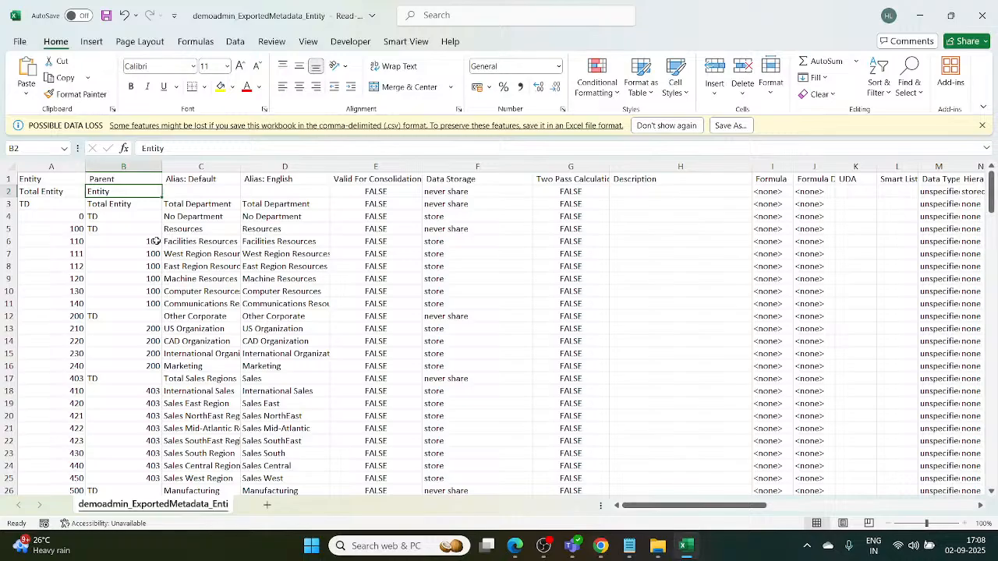
# Review the full list of entity members and their parents down to the last row, and return to the header row
pyautogui.scroll(-2, 155, 242)
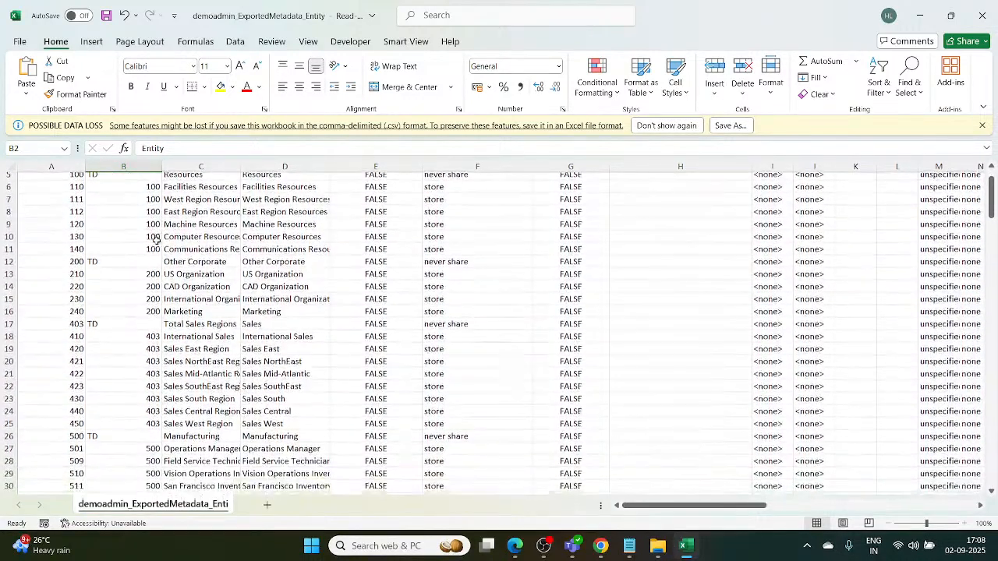
pyautogui.scroll(-15, 155, 242)
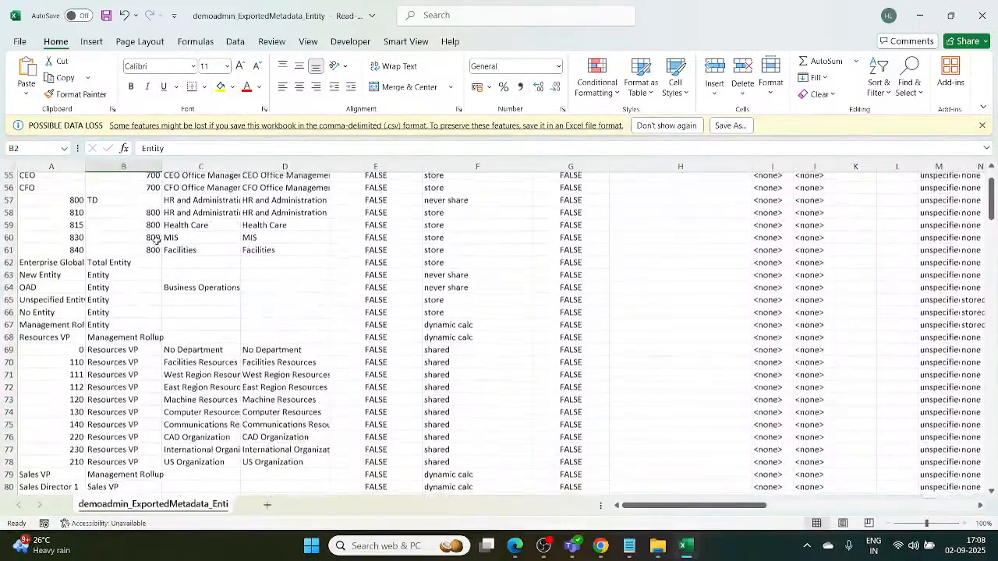
pyautogui.scroll(-17, 155, 241)
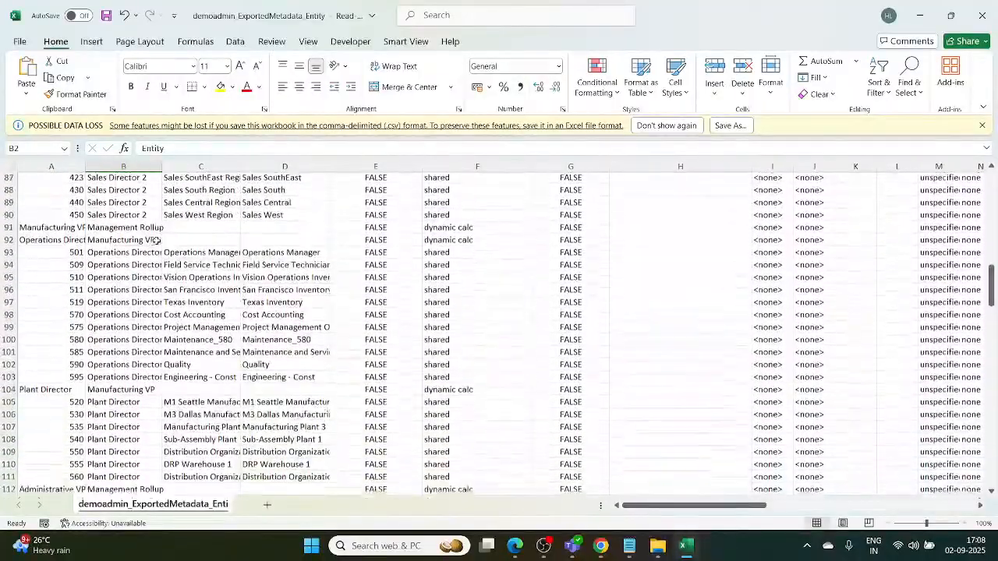
pyautogui.scroll(-5, 157, 240)
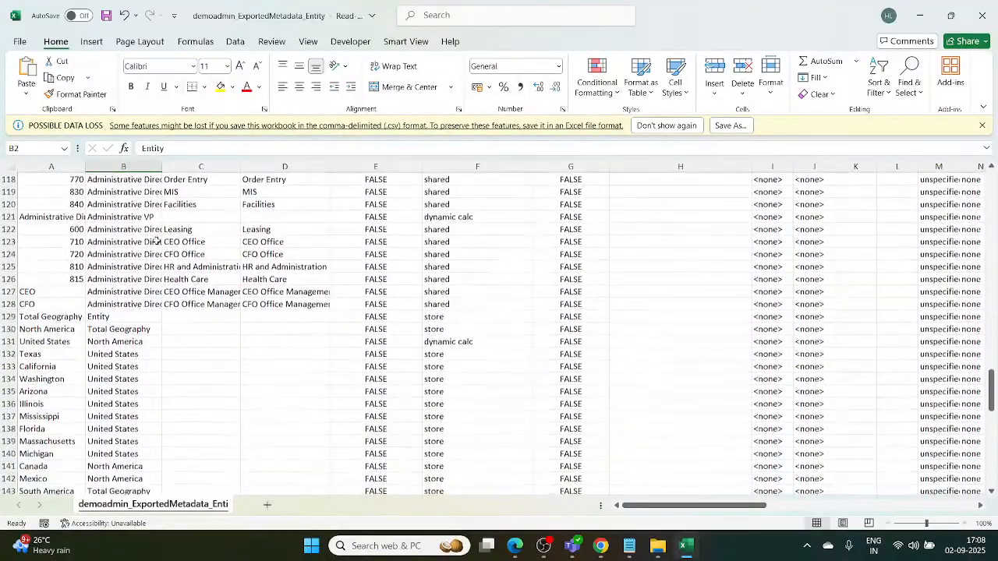
pyautogui.scroll(1, 156, 241)
pyautogui.scroll(1, 156, 241)
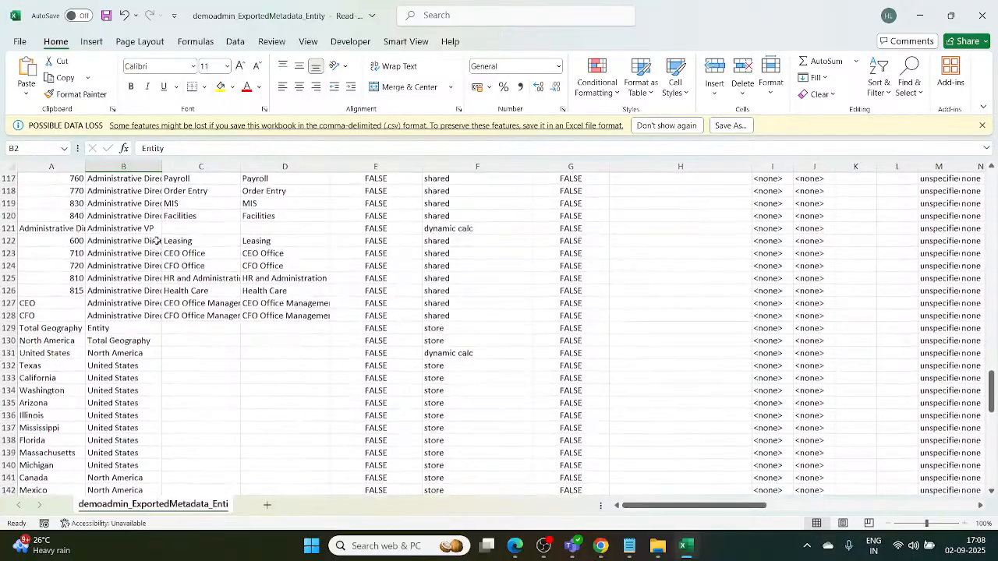
pyautogui.scroll(-2, 156, 241)
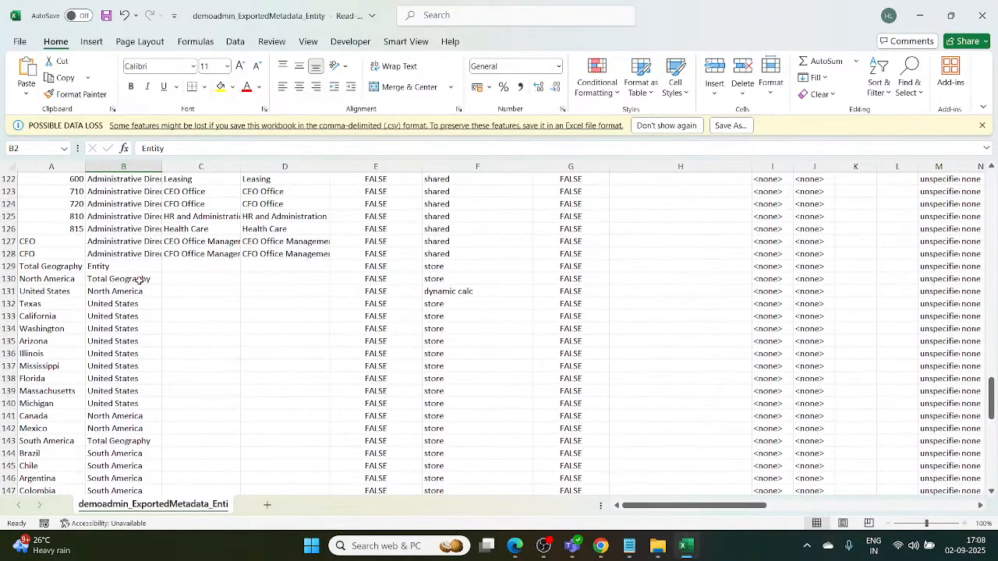
pyautogui.scroll(-1, 138, 279)
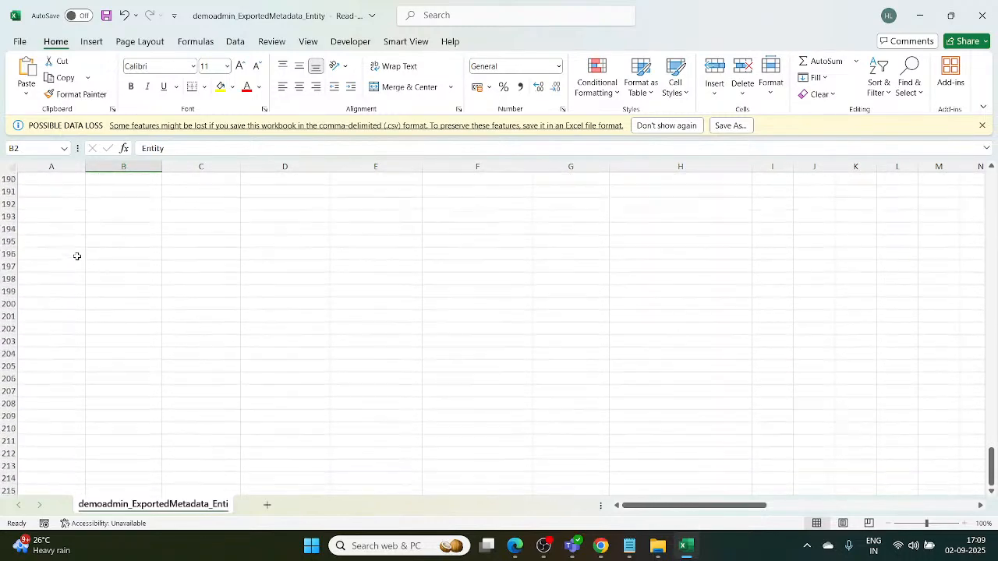
pyautogui.scroll(9, 77, 256)
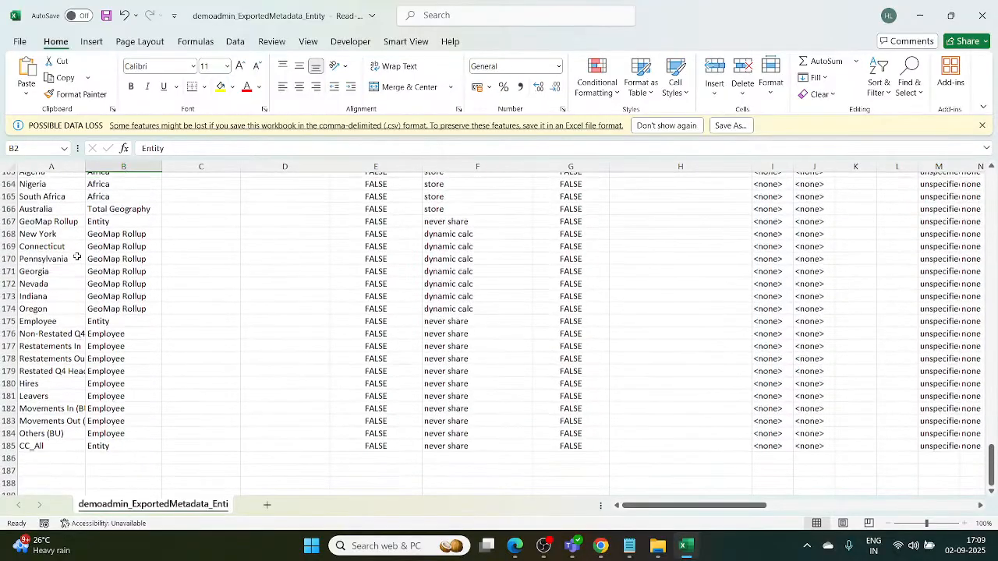
pyautogui.scroll(1, 77, 257)
pyautogui.scroll(14, 78, 256)
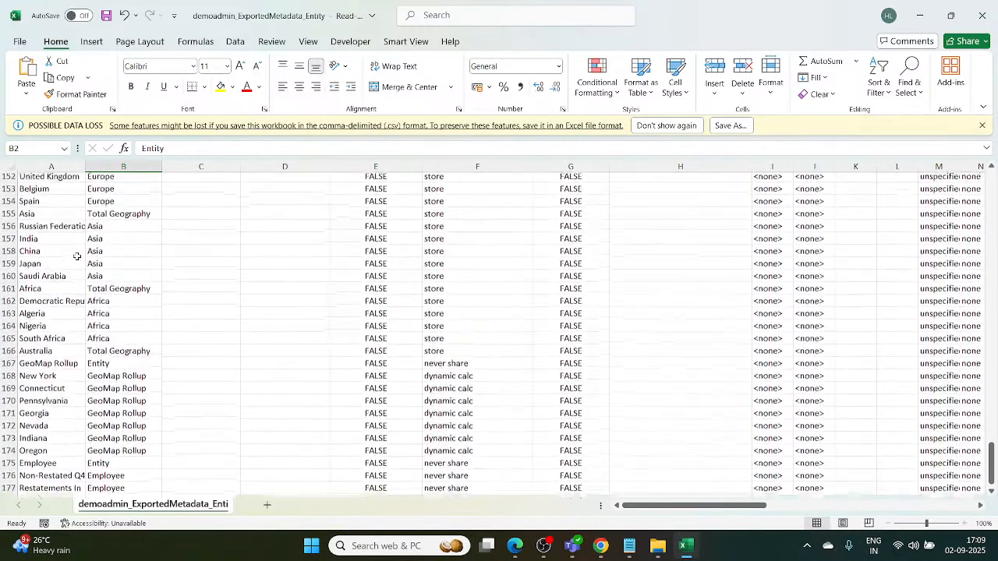
pyautogui.scroll(20, 85, 287)
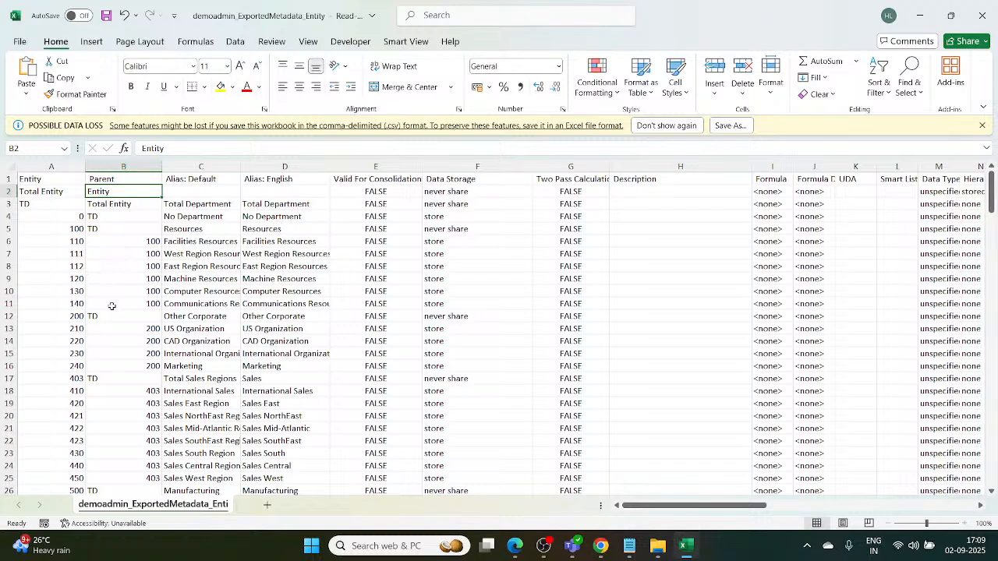
# Check the member in cell A11, and find the Total Geography row to examine its member name and parent
pyautogui.click(78, 304)
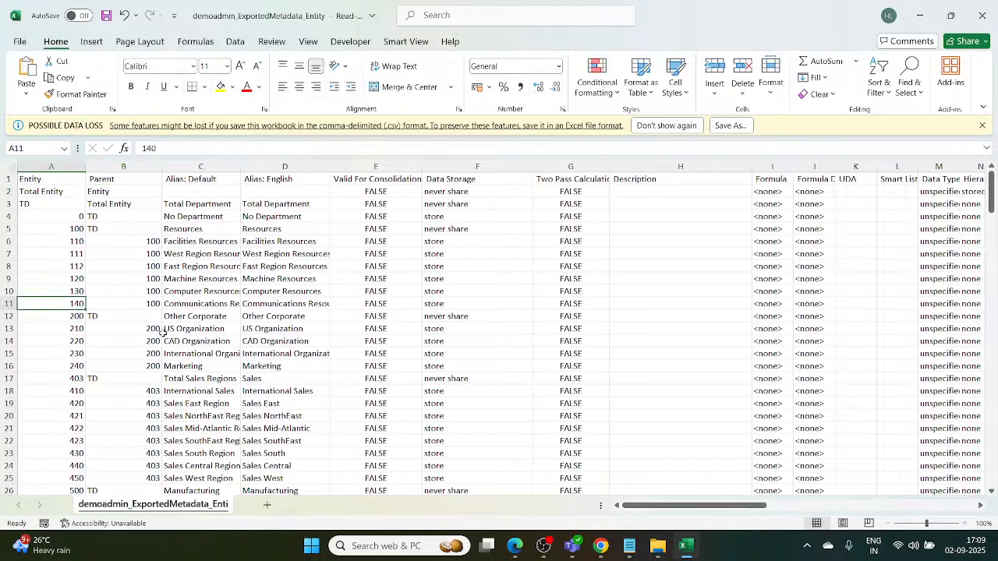
pyautogui.scroll(-3, 165, 378)
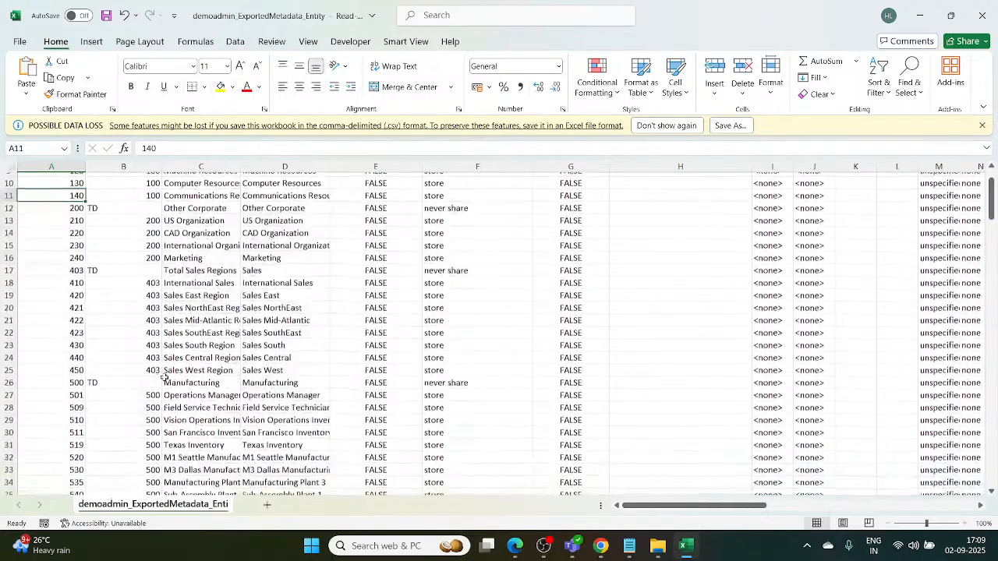
pyautogui.scroll(-12, 165, 377)
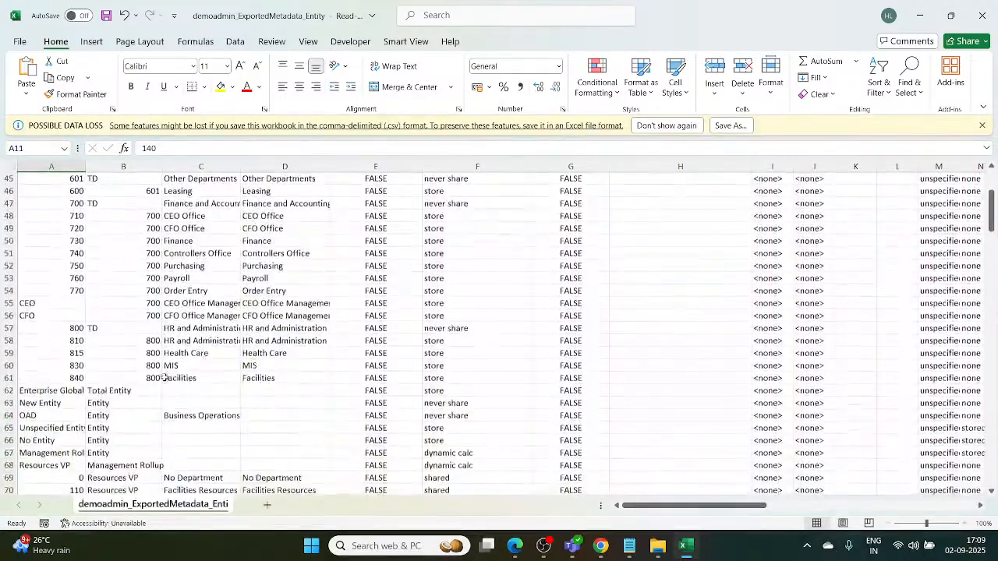
pyautogui.scroll(-3, 165, 377)
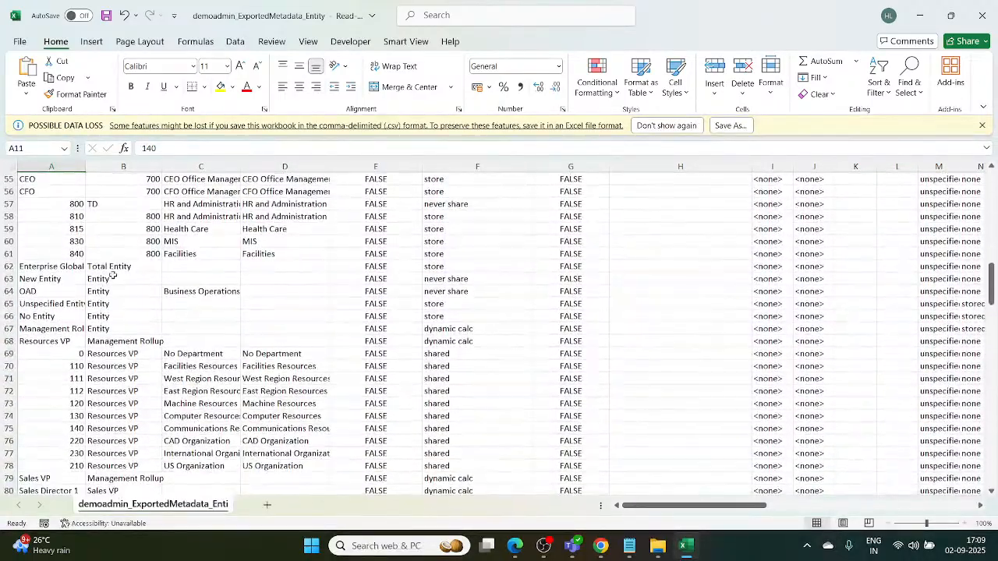
pyautogui.scroll(-6, 122, 359)
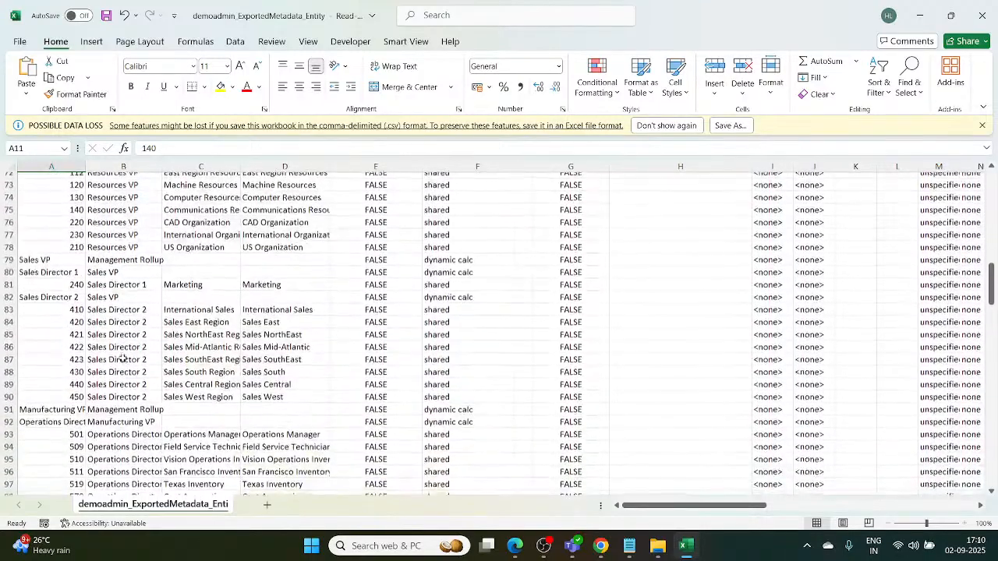
pyautogui.scroll(-12, 122, 358)
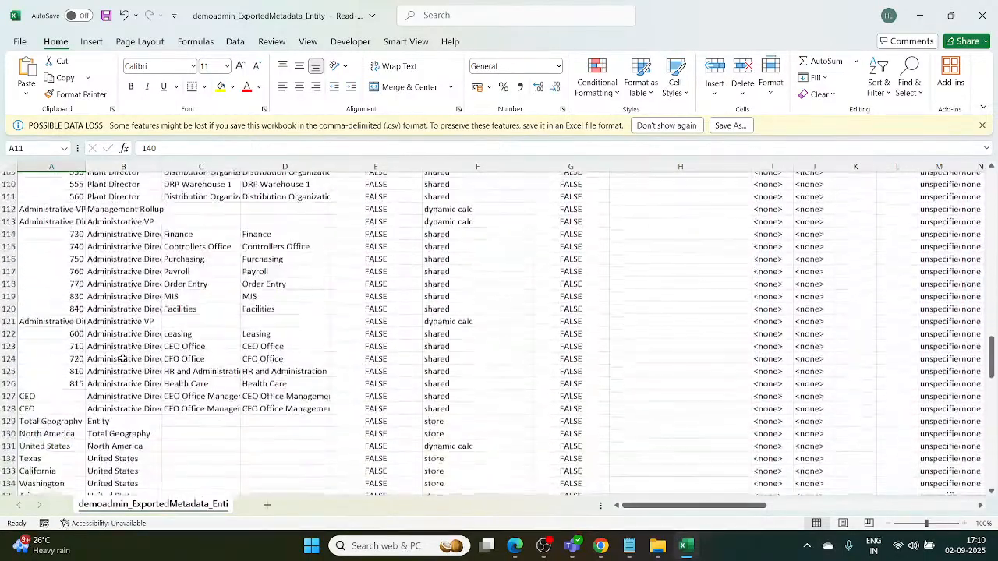
pyautogui.scroll(-3, 122, 358)
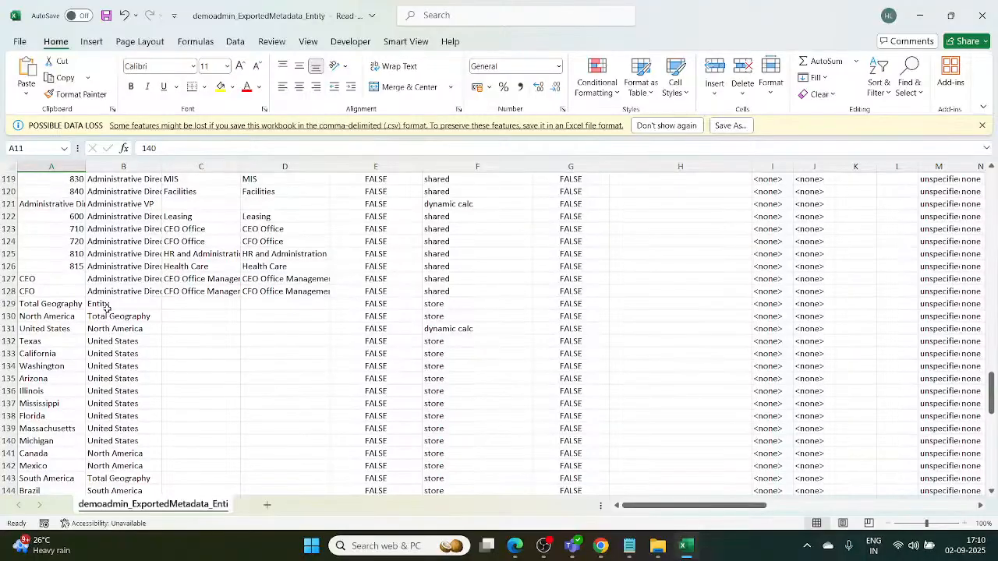
pyautogui.click(107, 307)
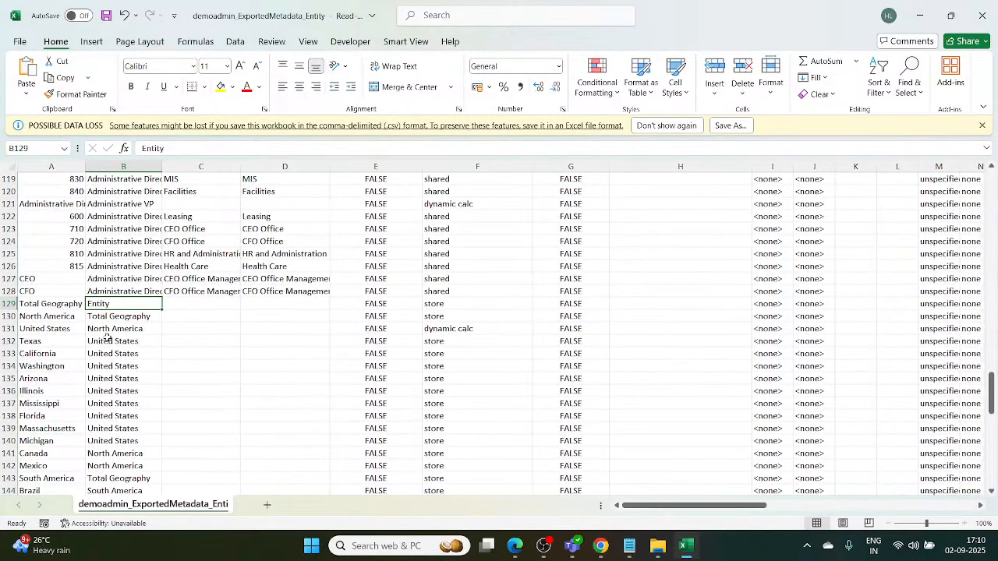
pyautogui.click(56, 307)
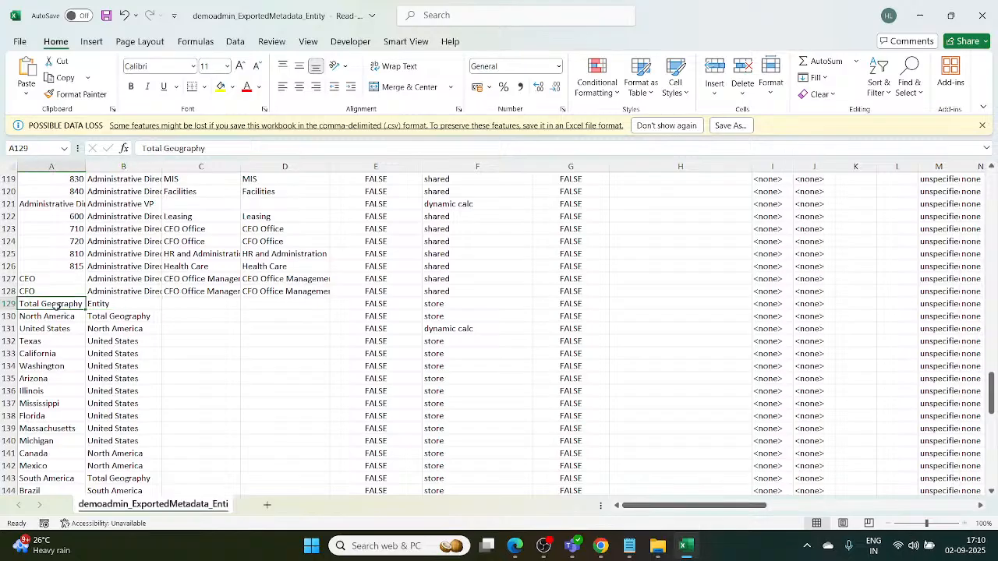
pyautogui.click(95, 307)
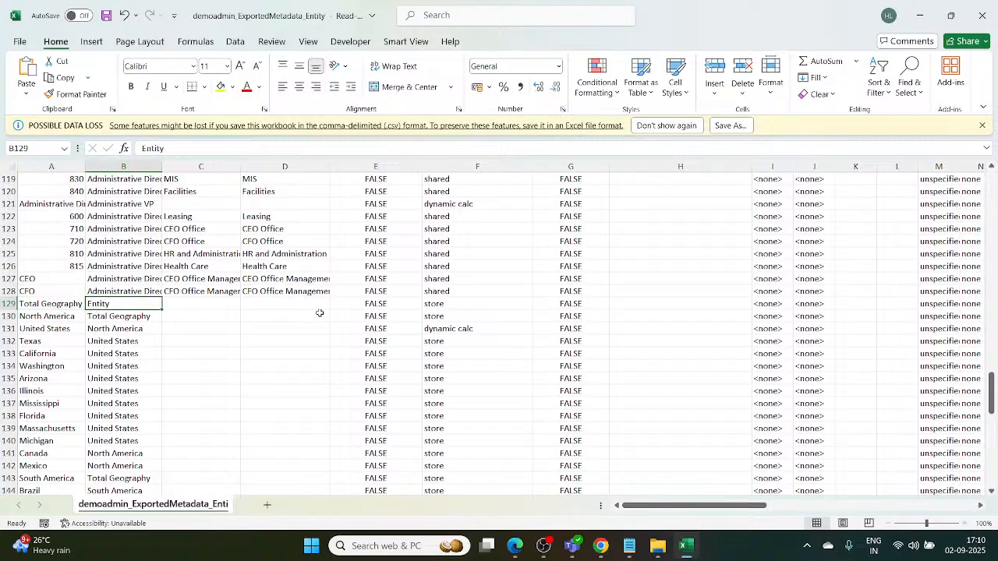
# Return to the first rows of the sheet and check entity members 110 and 111 in the Entity column
pyautogui.scroll(2, 286, 323)
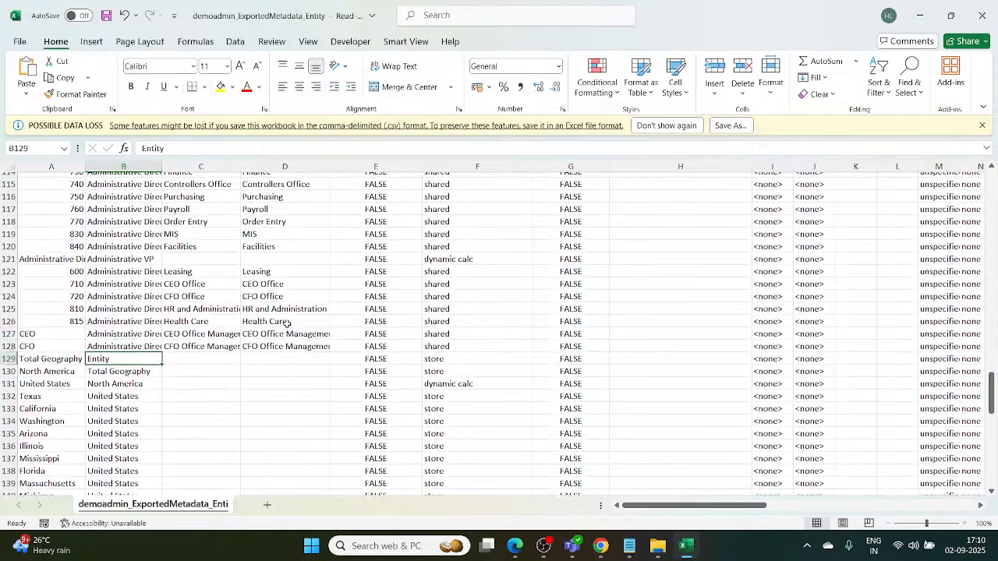
pyautogui.scroll(20, 287, 324)
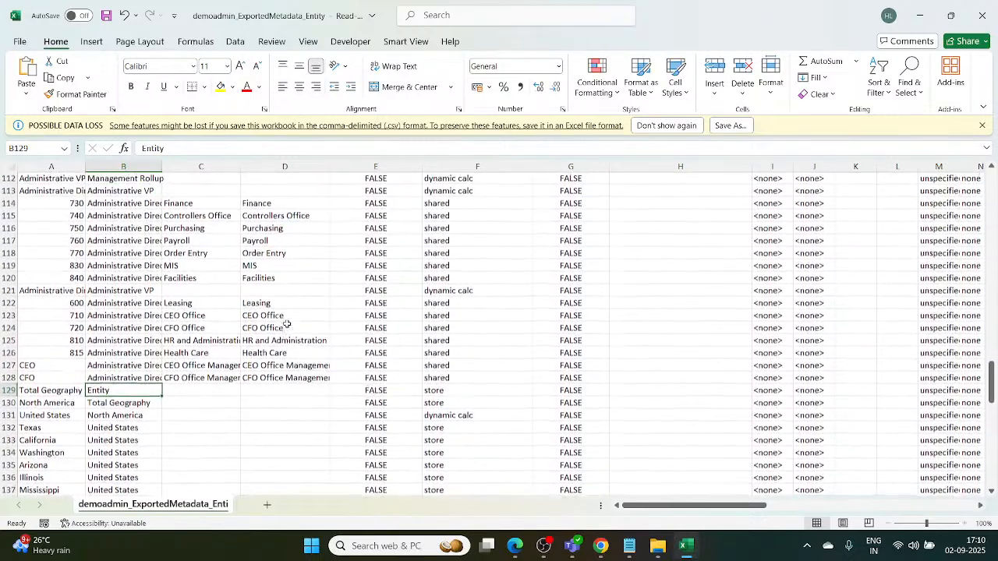
pyautogui.scroll(10, 285, 326)
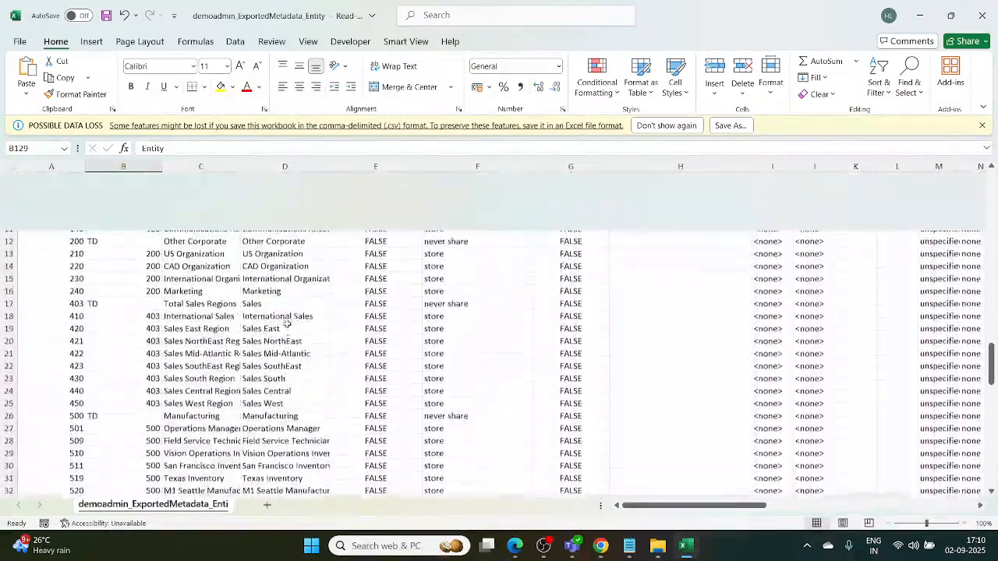
pyautogui.scroll(2, 287, 324)
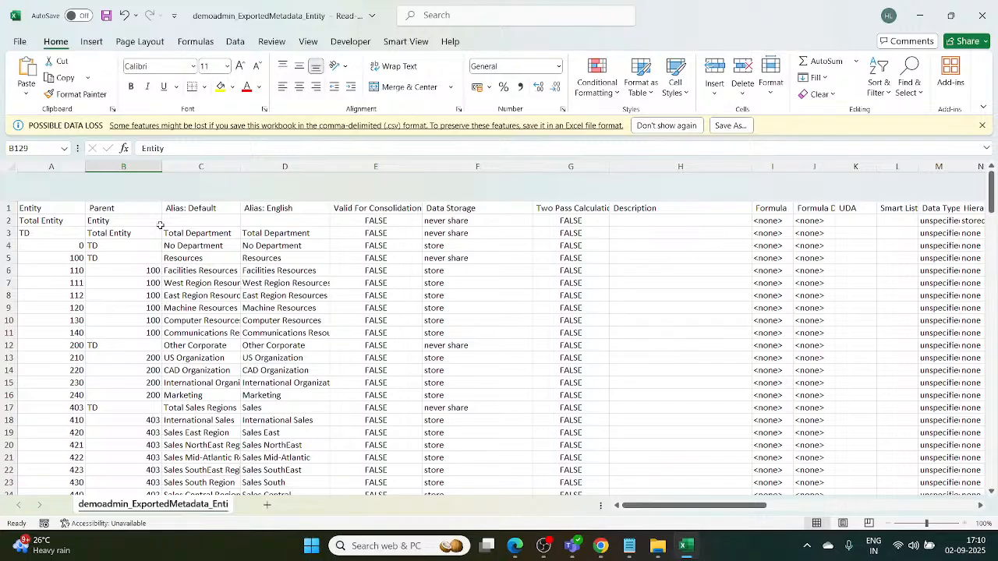
pyautogui.click(43, 246)
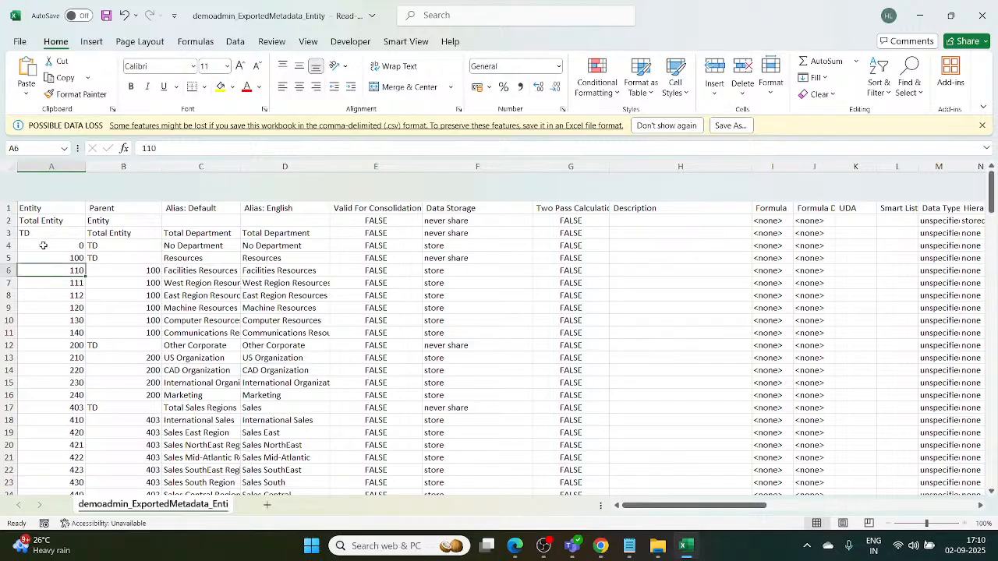
pyautogui.click(64, 257)
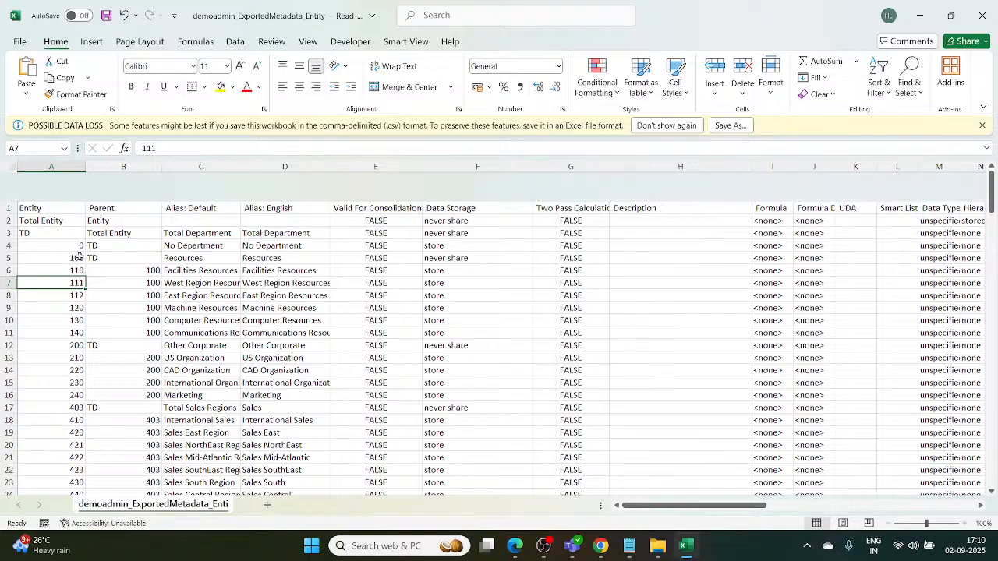
# Check the parent of entity member 111, and look over the neighbouring members 110, 100 and 0 in the Entity column
pyautogui.click(117, 259)
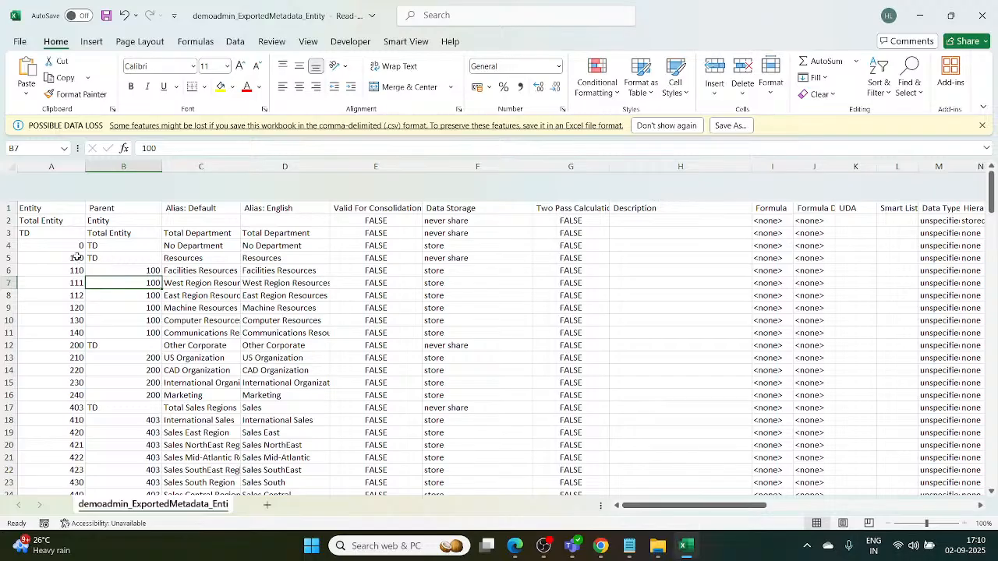
pyautogui.press('Left')
pyautogui.press('Up')
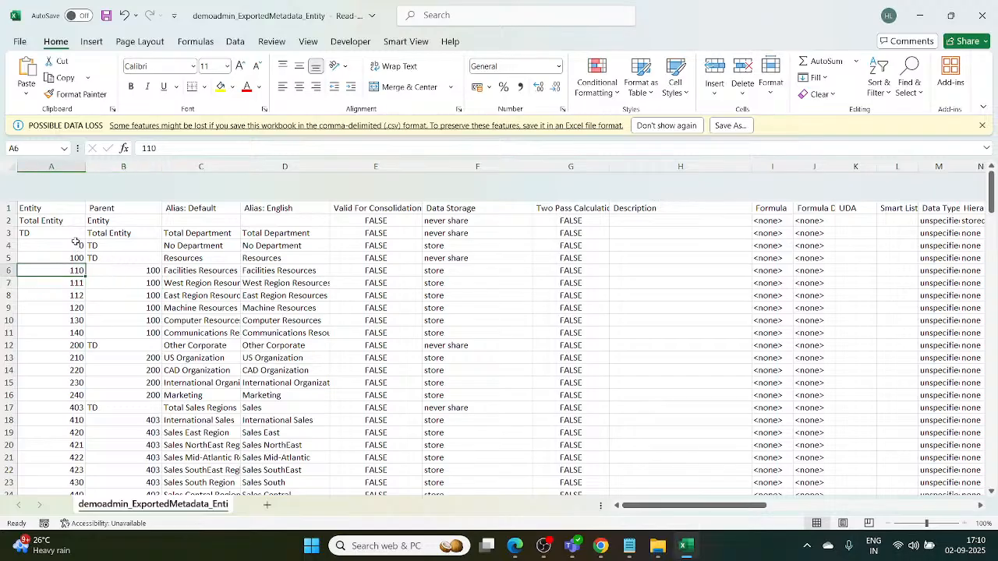
pyautogui.press('Up')
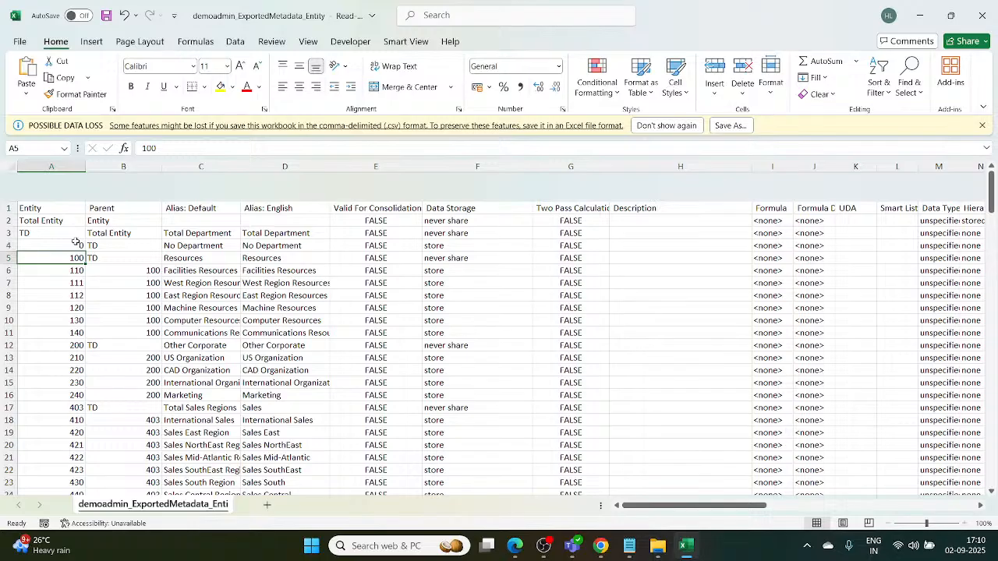
pyautogui.press('Down')
pyautogui.press('Down')
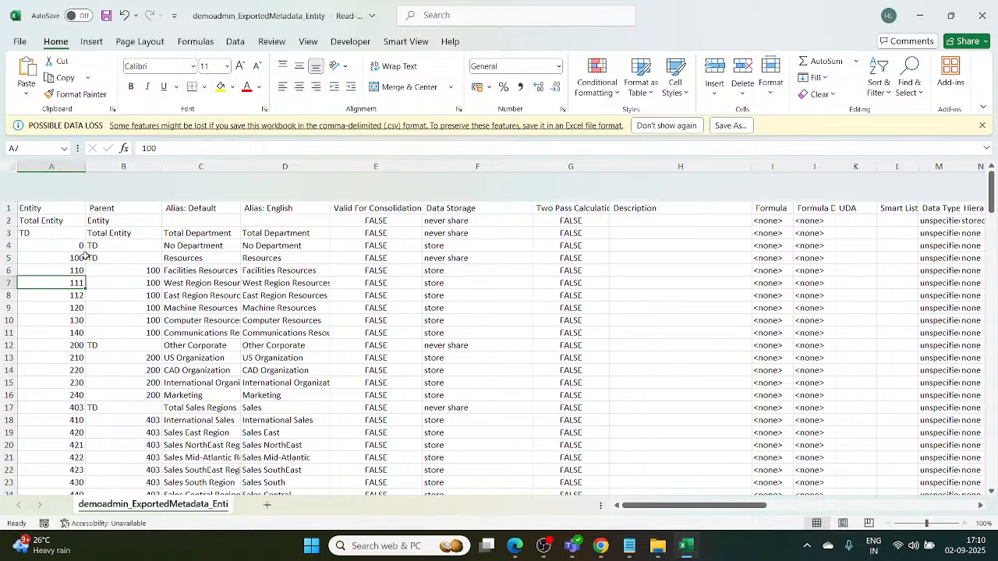
pyautogui.hotkey('shift', 'F10')
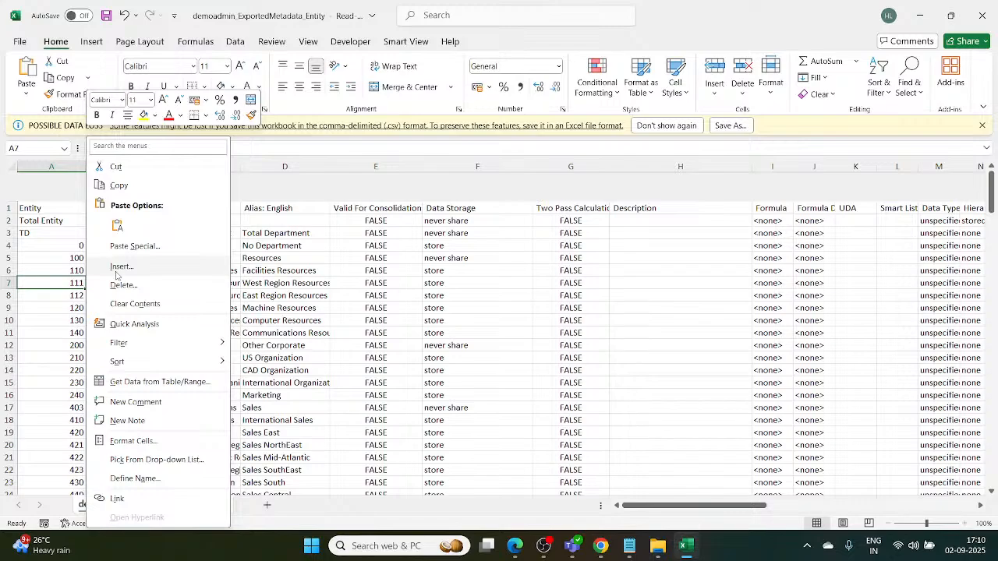
pyautogui.press('Escape')
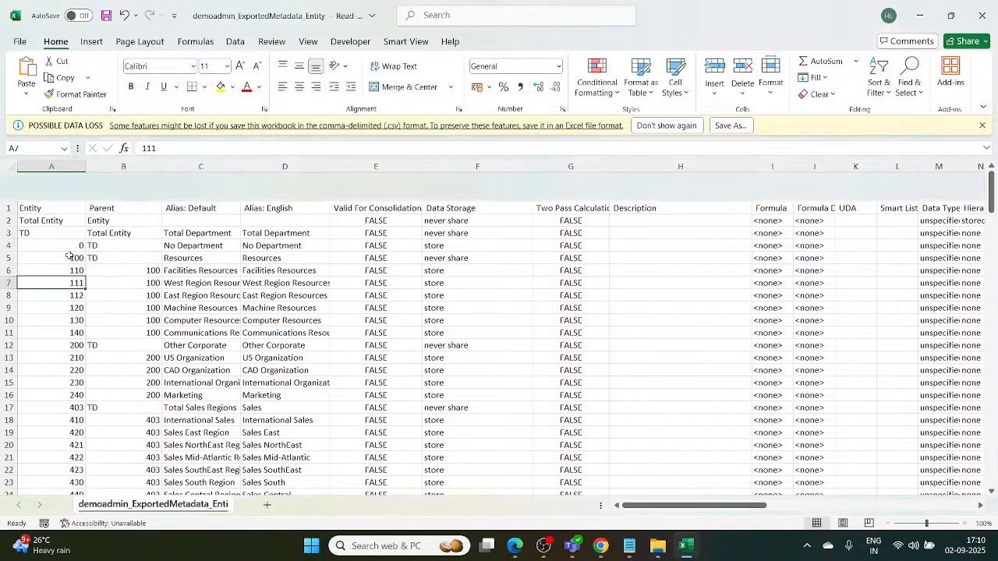
pyautogui.press('Up')
pyautogui.press('Up')
pyautogui.press('Up')
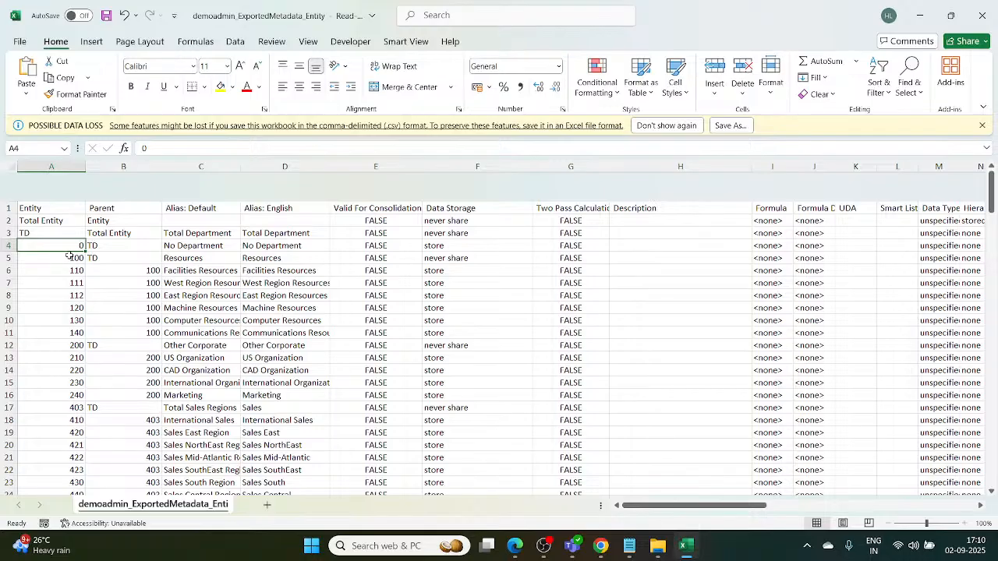
# Insert an entire blank row above entity member 110
pyautogui.press('Down')
pyautogui.press('Down')
pyautogui.hotkey('shift', 'F10')
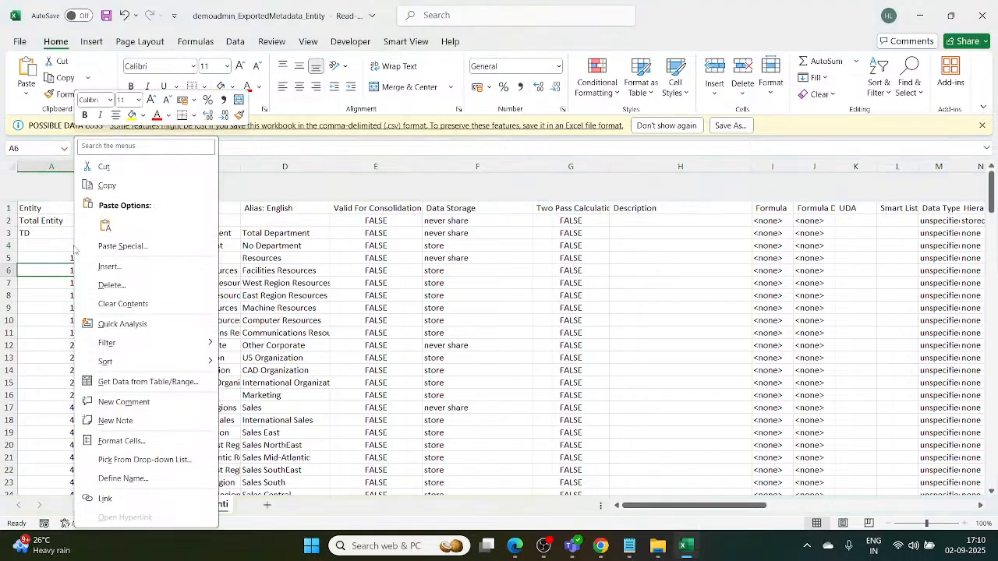
pyautogui.click(109, 267)
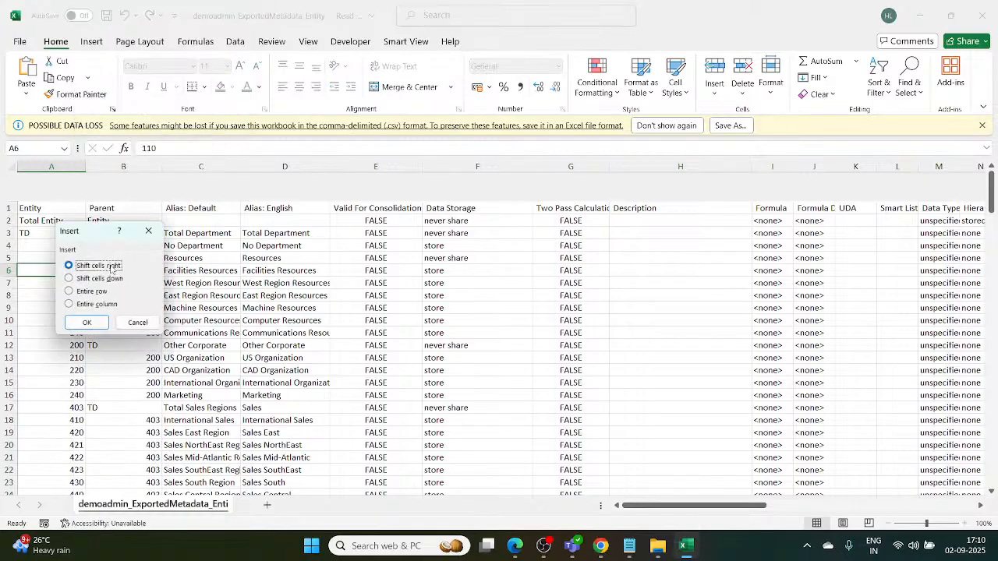
pyautogui.click(78, 292)
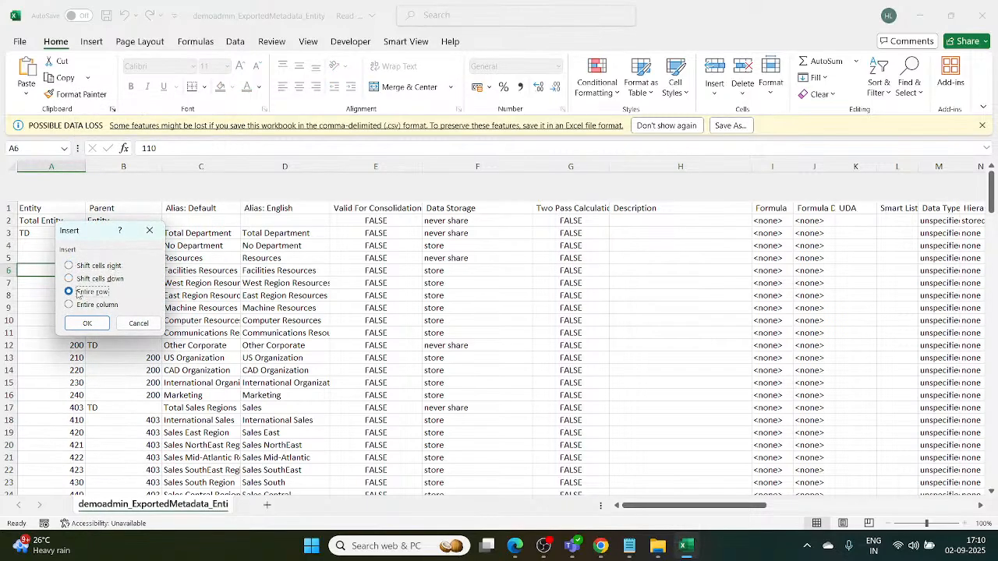
pyautogui.click(91, 318)
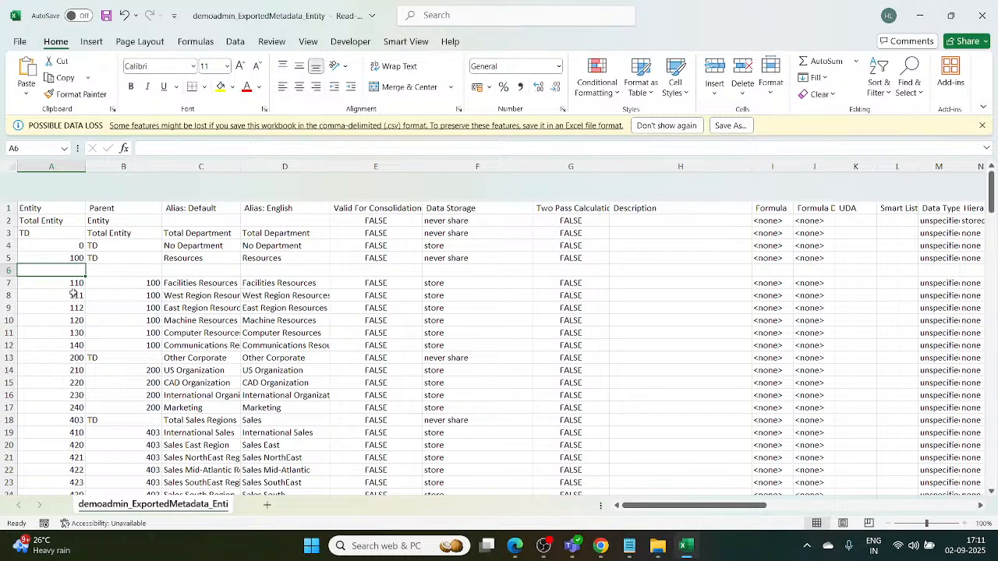
pyautogui.write('1')
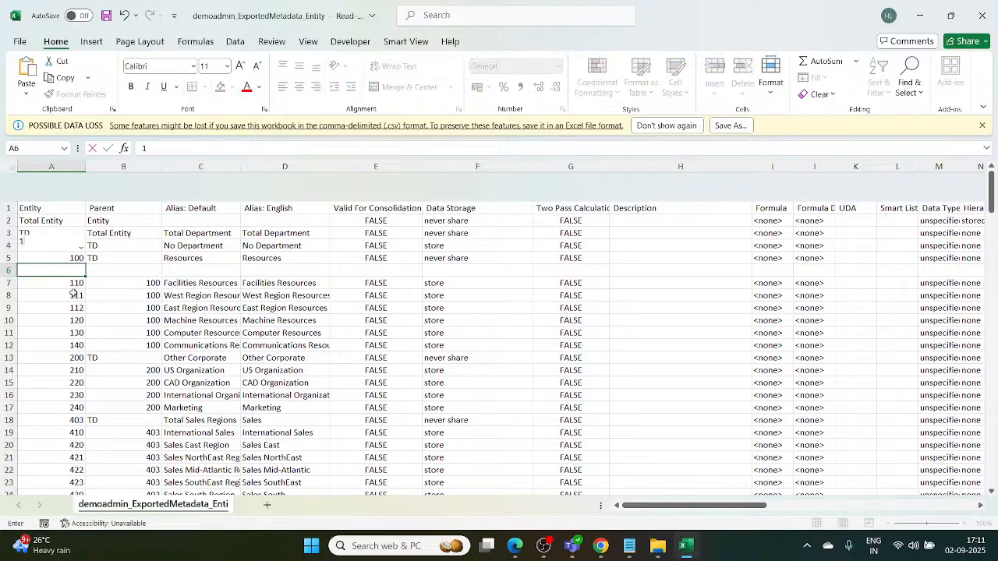
pyautogui.click(74, 295)
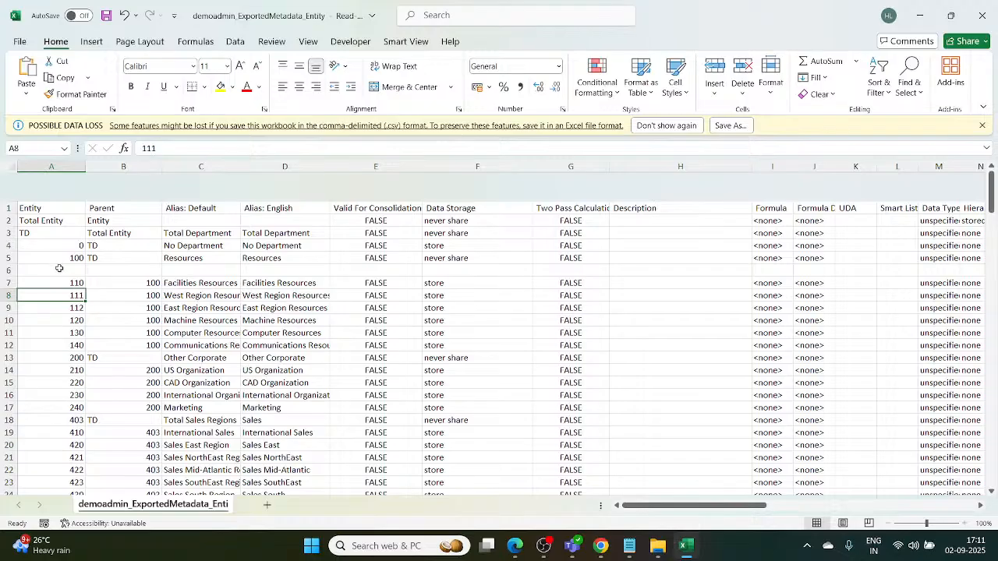
pyautogui.click(59, 269)
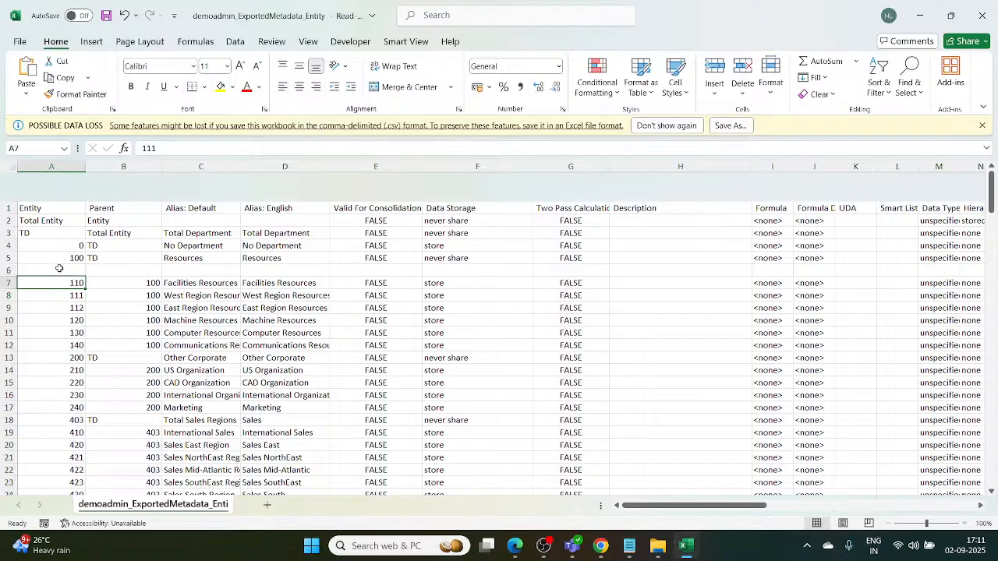
pyautogui.press('Down')
pyautogui.press('Down')
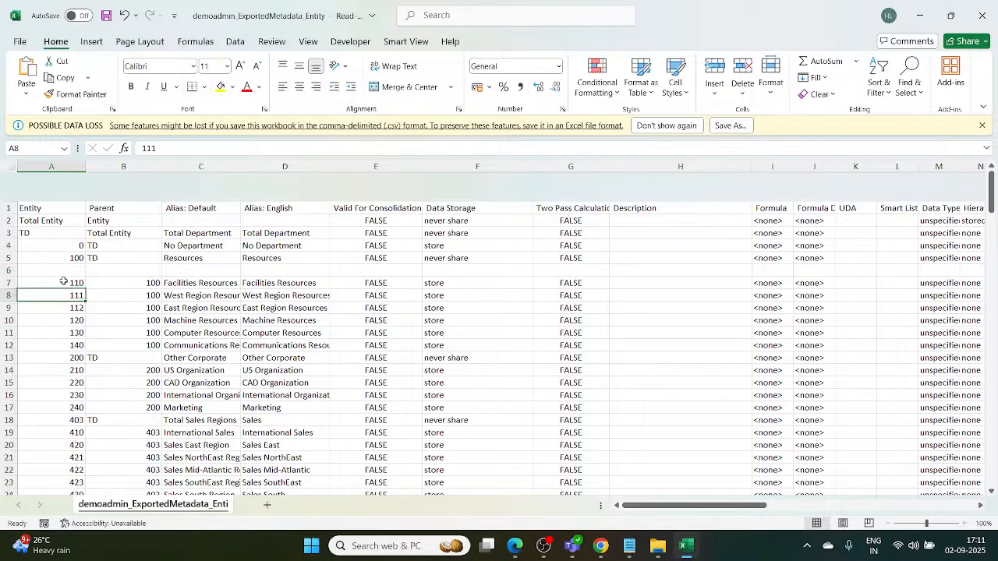
pyautogui.press('Down')
pyautogui.press('Up')
pyautogui.press('Up')
pyautogui.press('Up')
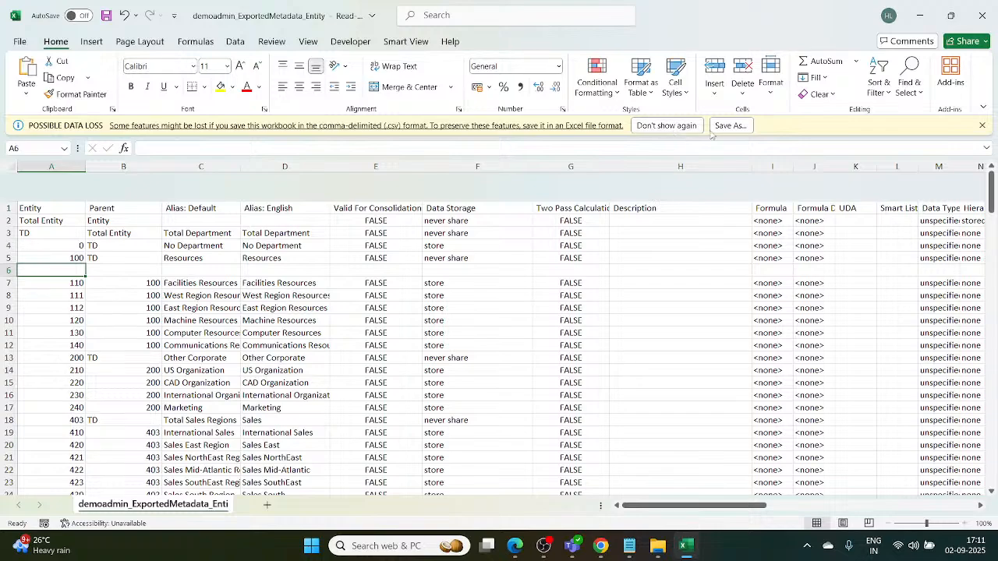
# Change the West Region Resources entity member in cell A8 to 113
pyautogui.click(88, 255)
pyautogui.press('Left')
pyautogui.press('Down')
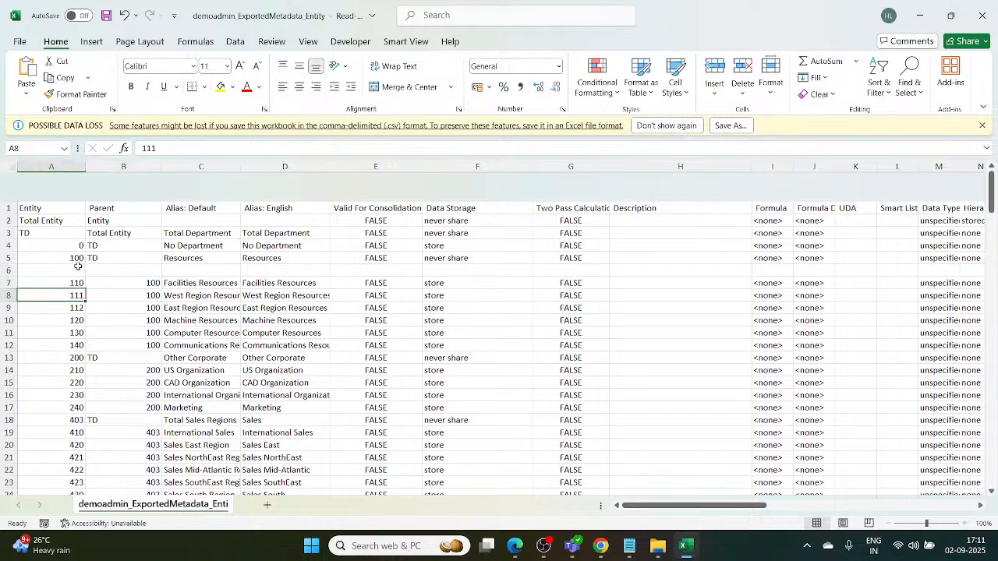
pyautogui.press('Up')
pyautogui.press('Up')
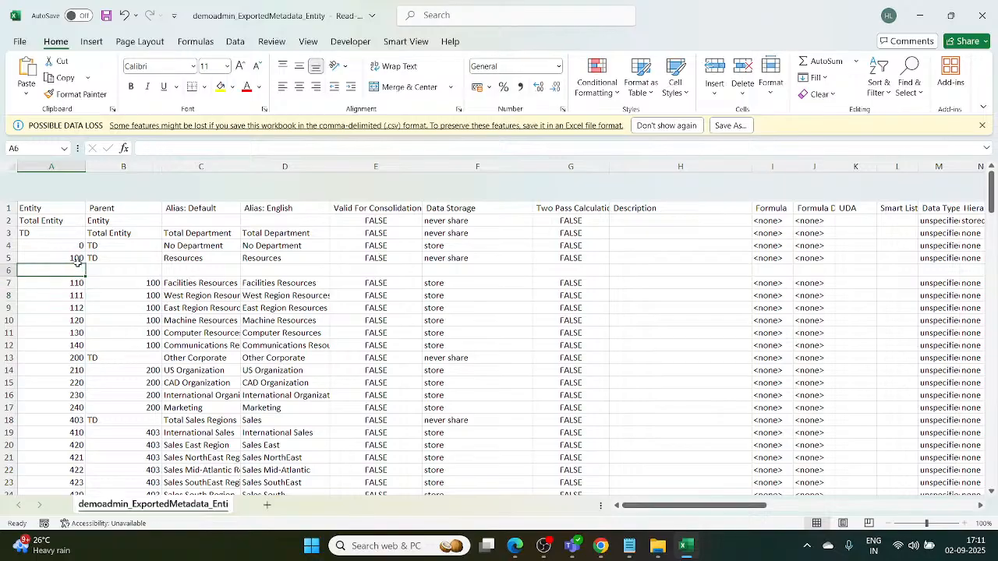
pyautogui.press('Down')
pyautogui.doubleClick(79, 265)
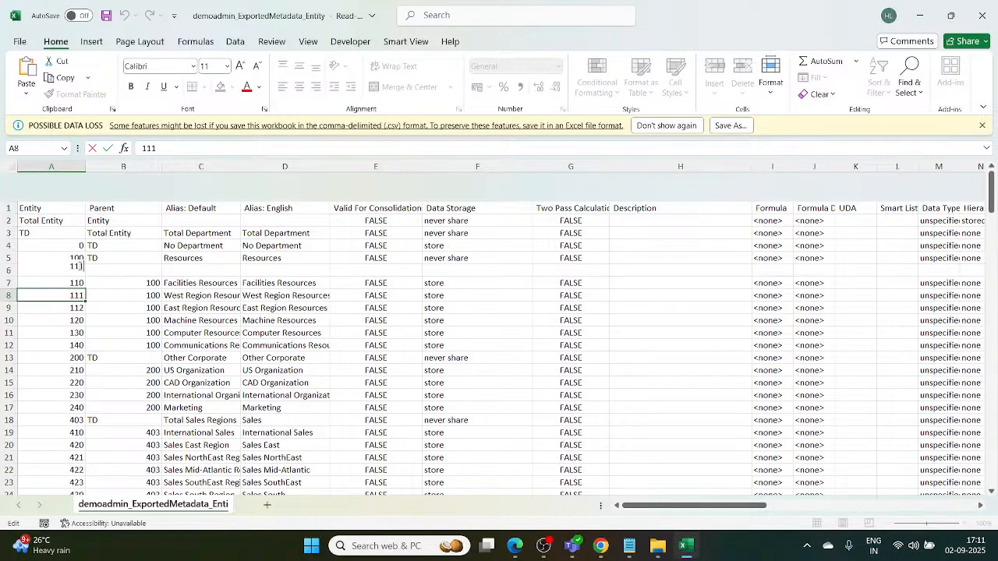
pyautogui.press('BackSpace')
pyautogui.press('Tab')
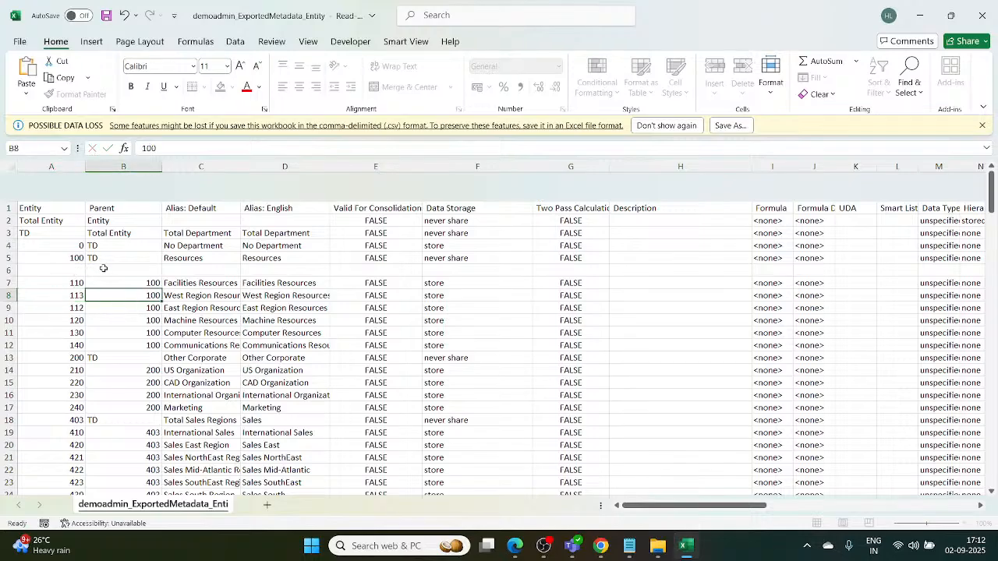
# Add entity member 114 with parent 100 in the blank row 6
pyautogui.click(76, 319)
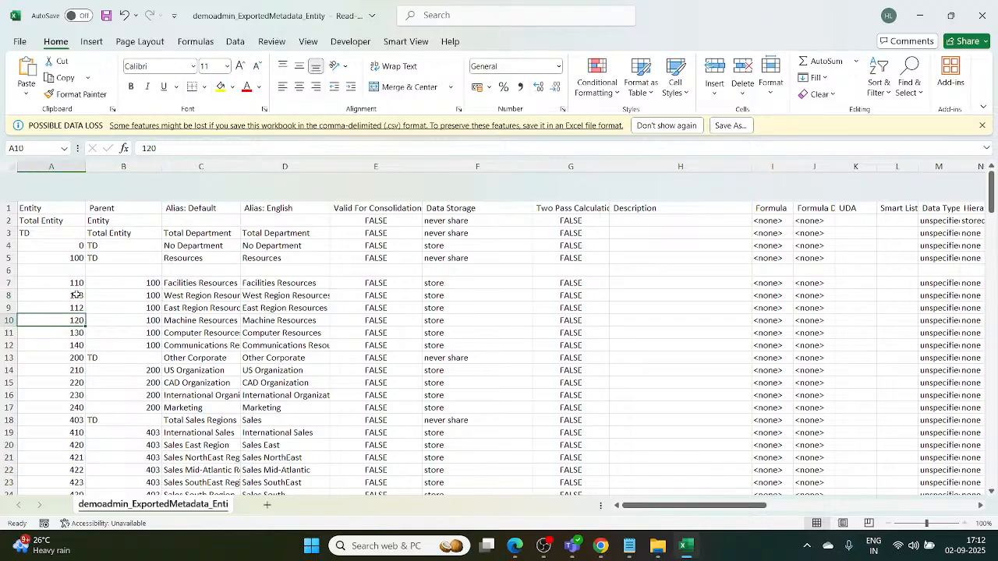
pyautogui.hscroll(1, 117, 277)
pyautogui.hscroll(-1, 117, 278)
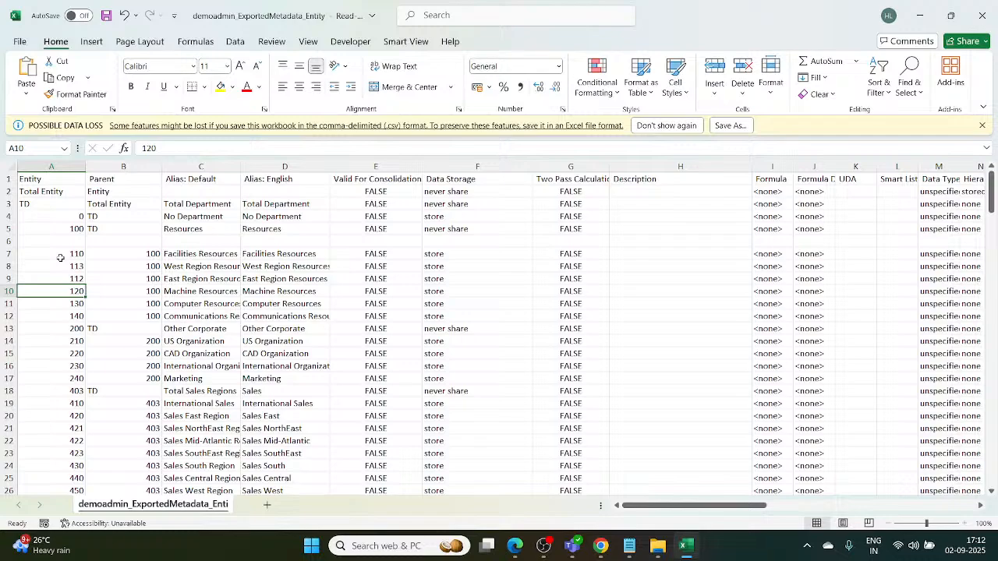
pyautogui.press('Up')
pyautogui.press('Up')
pyautogui.press('Up')
pyautogui.press('Up')
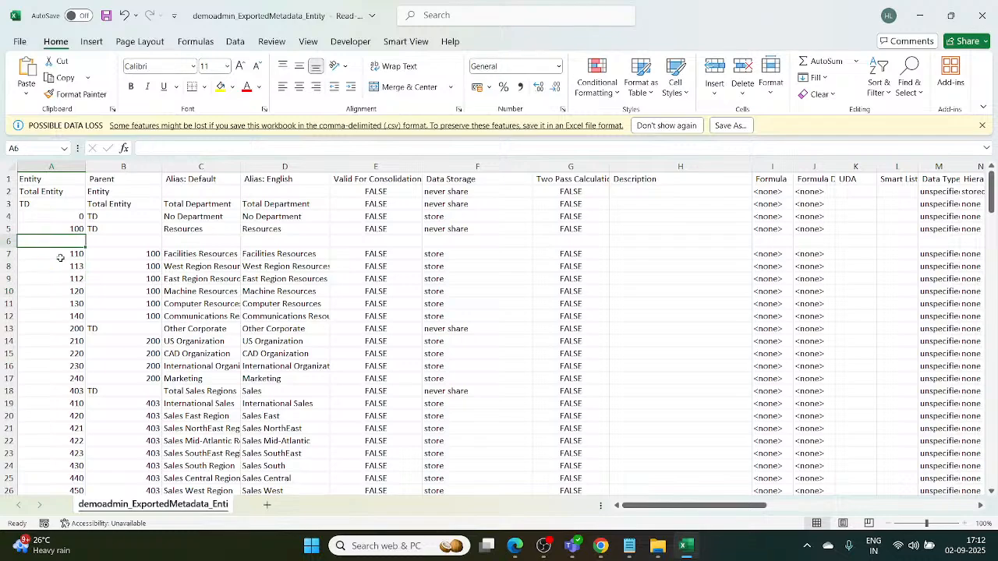
pyautogui.doubleClick(63, 241)
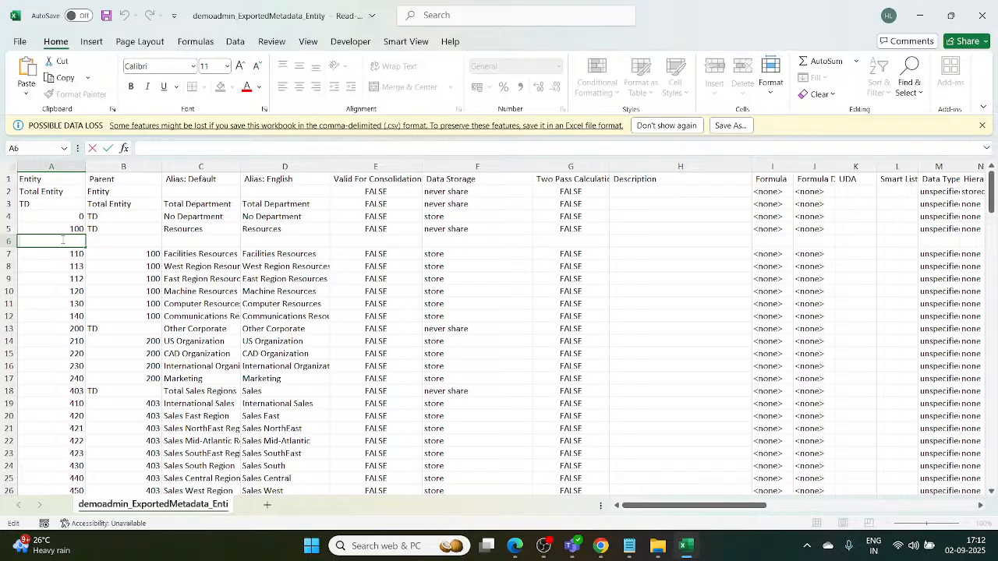
pyautogui.write('114')
pyautogui.click(117, 241)
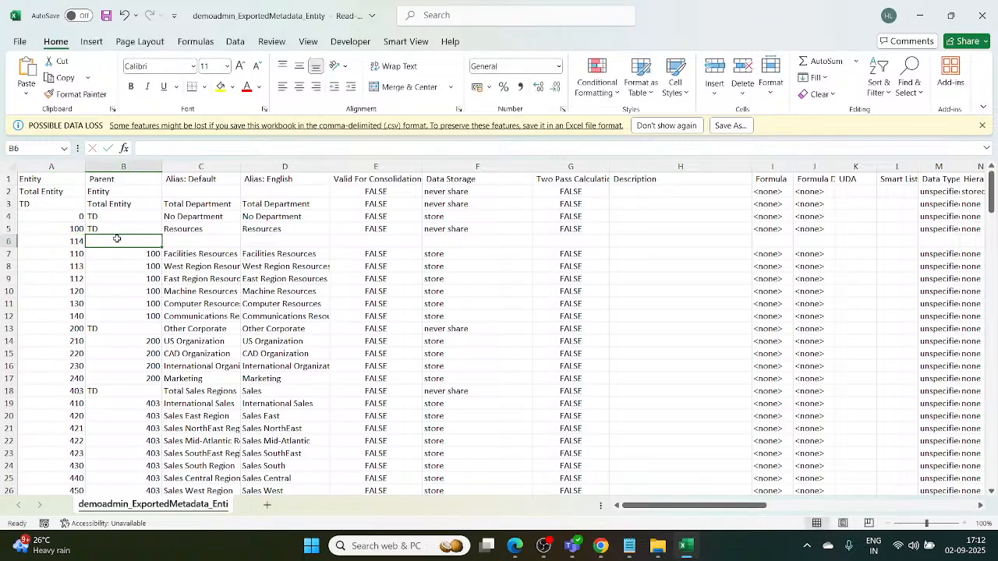
pyautogui.write('10')
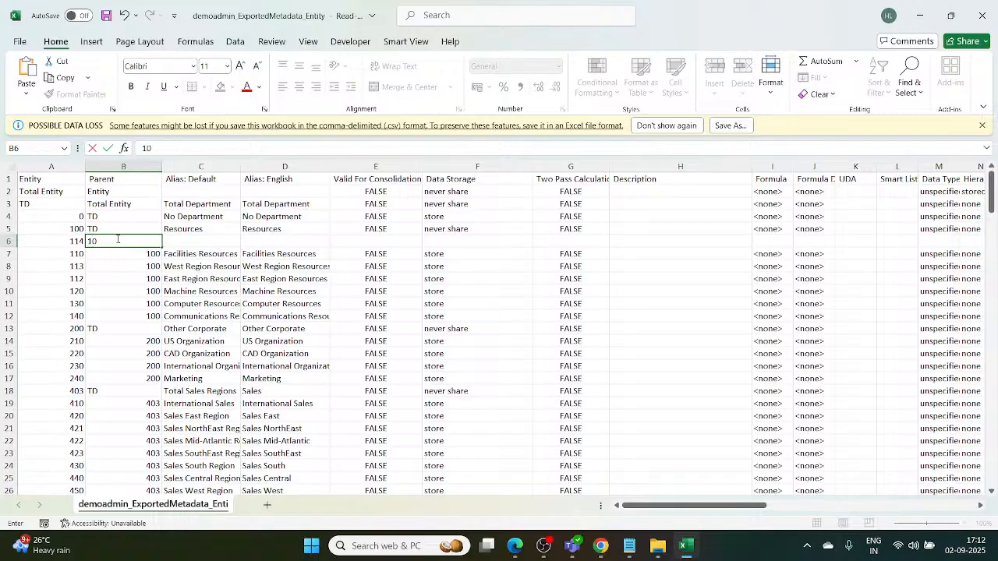
pyautogui.write('0')
# Enter "north region resources" as the default alias of entity 114, and widen the Alias: Default column to fit it
pyautogui.click(186, 239)
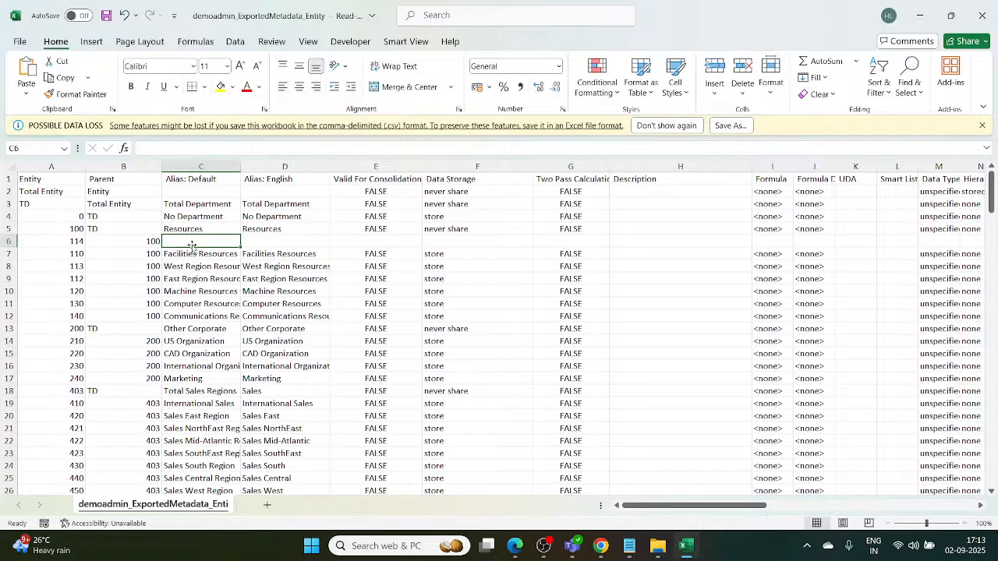
pyautogui.write('n')
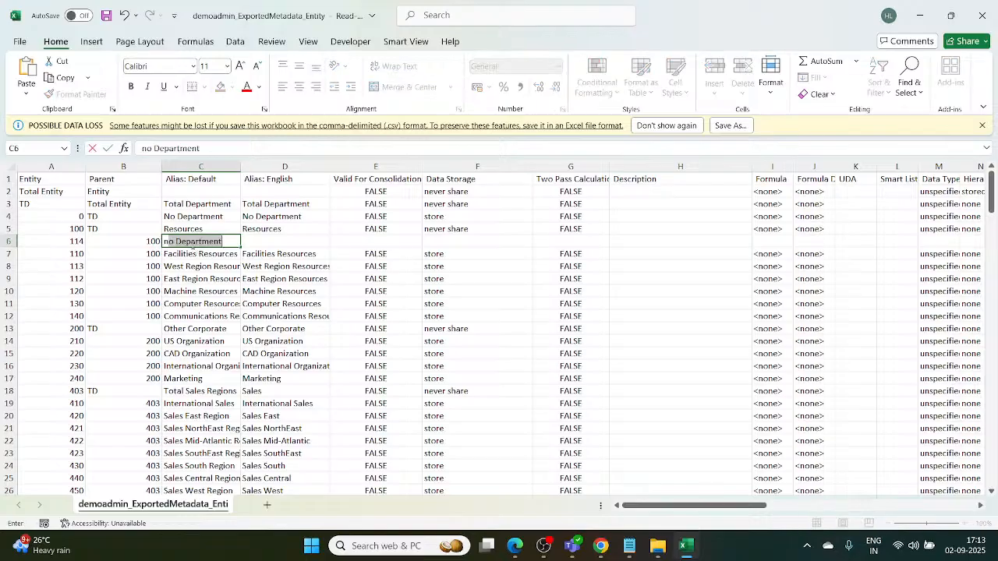
pyautogui.write('ort')
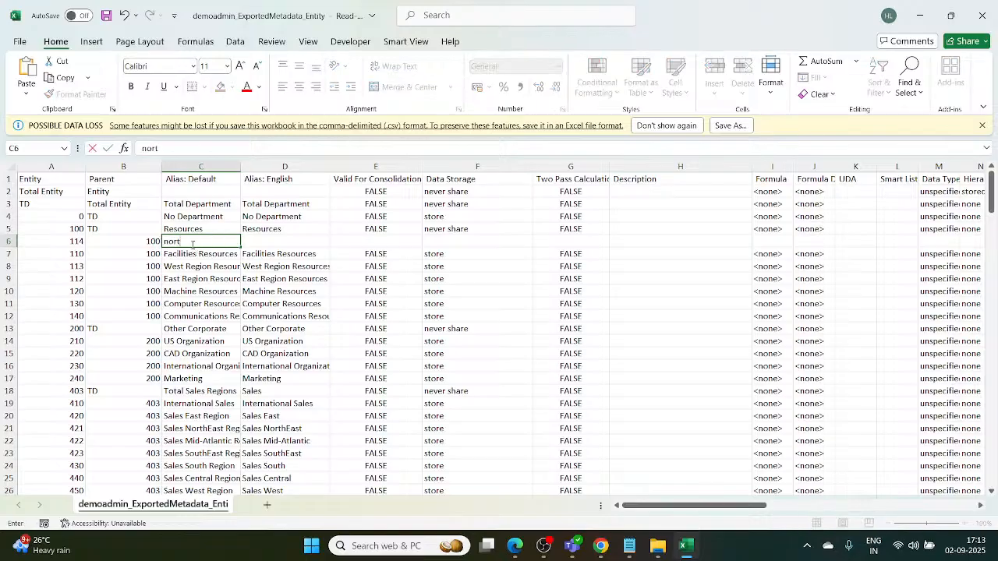
pyautogui.write('h region resources')
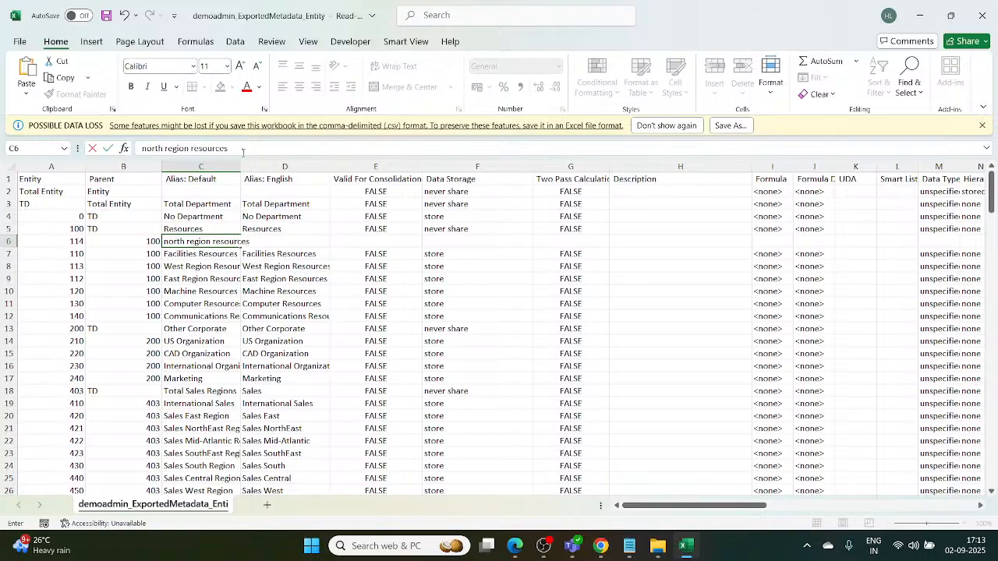
pyautogui.click(274, 245)
pyautogui.click(286, 240)
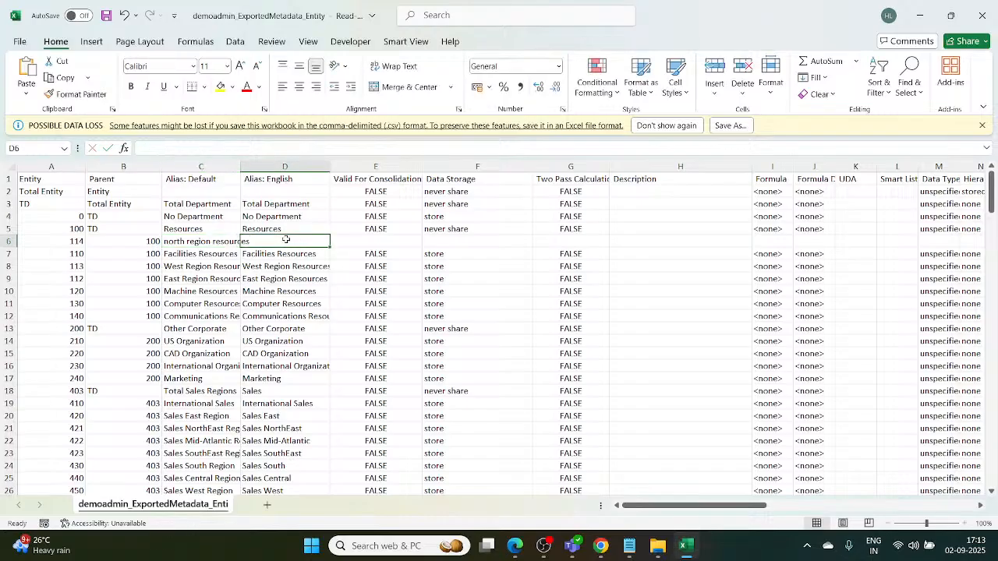
pyautogui.moveTo(241, 165); pyautogui.dragTo(269, 165)
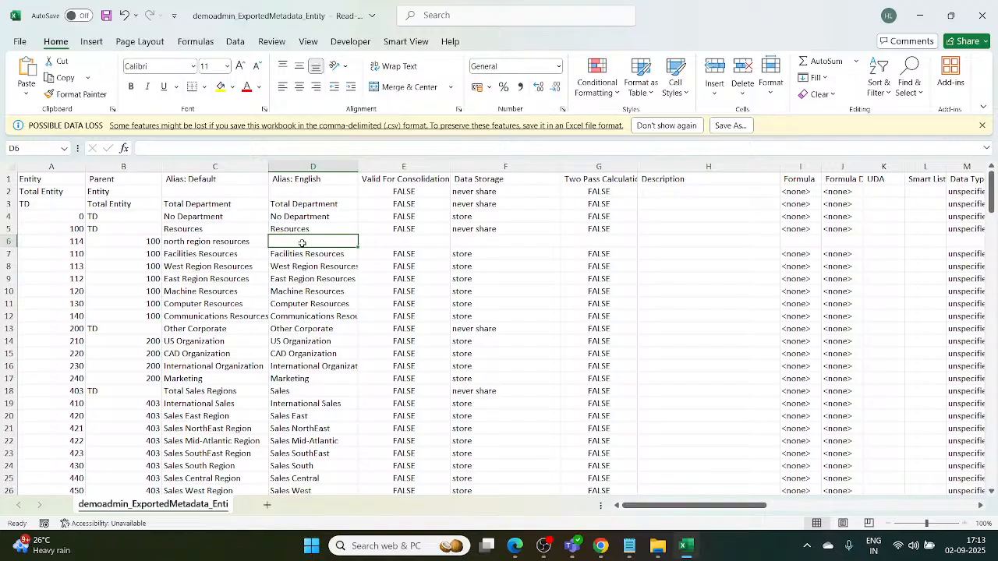
# Enter "north region resources" as the English alias of entity 114, and widen the Alias: English column to fit it
pyautogui.write('nort')
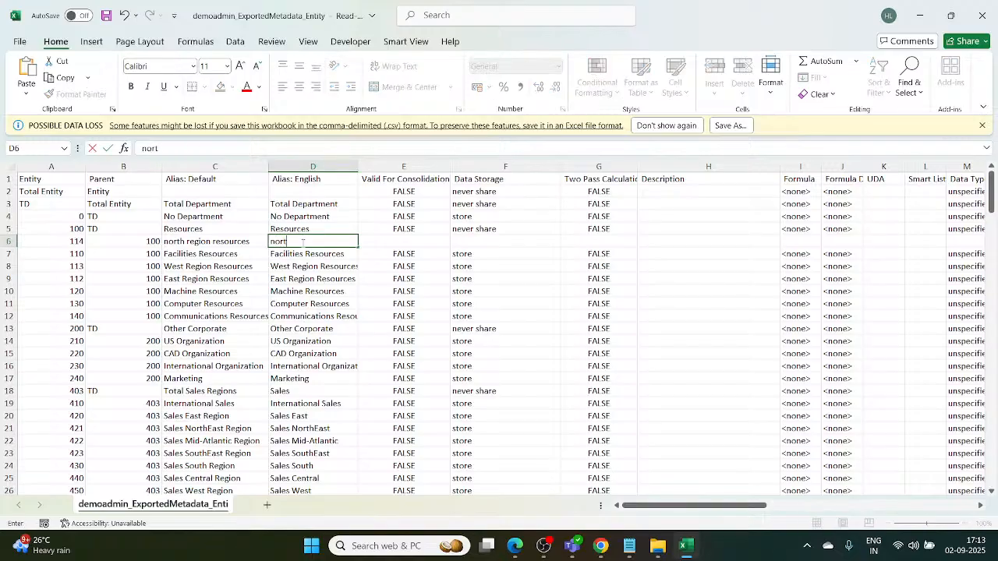
pyautogui.write('h region resou')
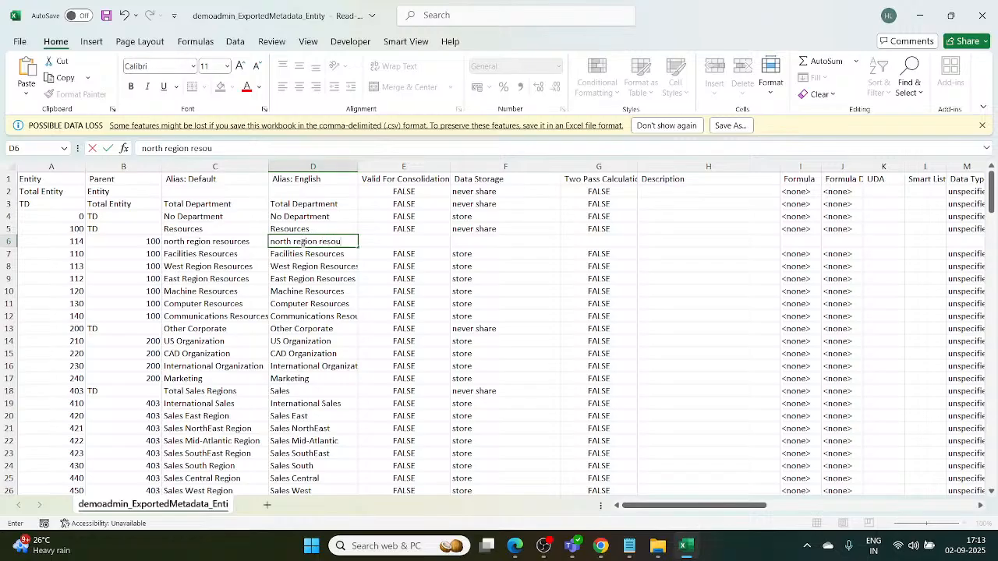
pyautogui.write('rces')
pyautogui.click(361, 177)
pyautogui.moveTo(359, 167); pyautogui.dragTo(373, 166)
pyautogui.click(395, 240)
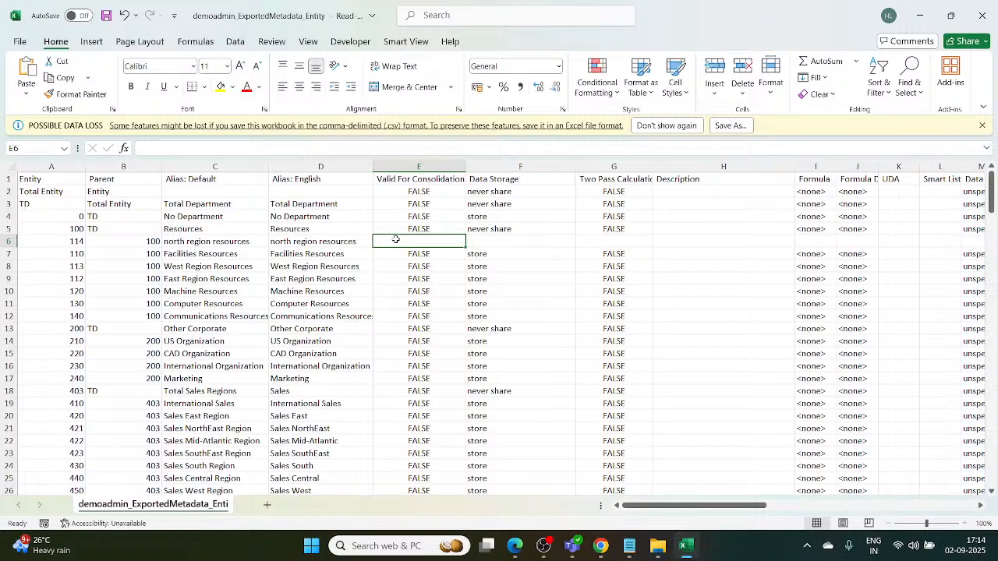
# Copy entity 100's property values in row 5, from Valid For Consolidation in column E through column BE, into entity 114's row 6
pyautogui.click(416, 229)
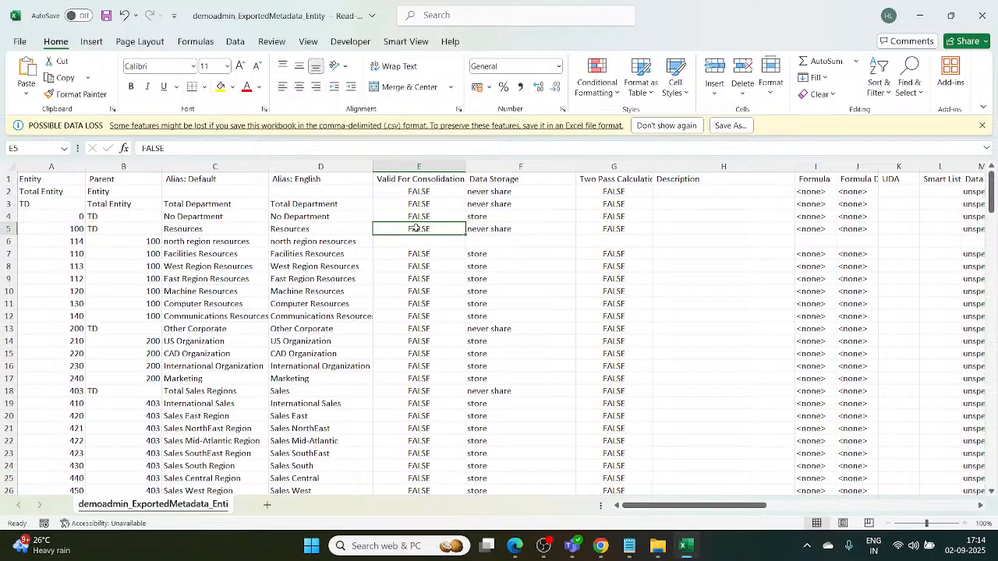
pyautogui.hotkey('shift', 'Right')
pyautogui.hotkey('shift', 'Right')
pyautogui.hotkey('shift', 'Right')
pyautogui.hotkey('shift', 'Right')
pyautogui.hotkey('shift', 'Right')
pyautogui.hotkey('shift', 'Right')
pyautogui.hotkey('shift', 'Right')
pyautogui.hotkey('shift', 'Right')
pyautogui.hotkey('shift', 'Right')
pyautogui.hotkey('shift', 'Right')
pyautogui.hotkey('shift', 'Right')
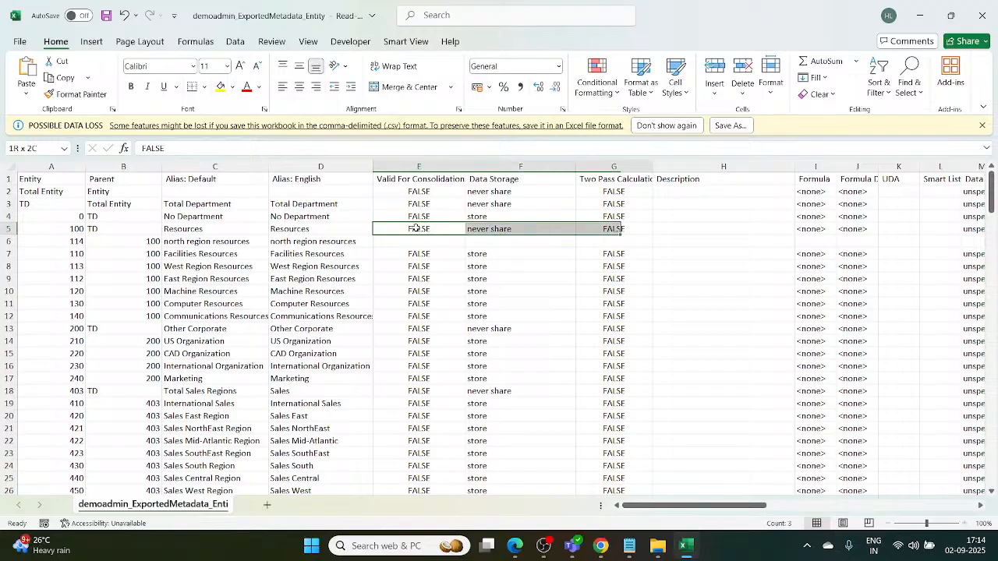
pyautogui.hotkey('shift', 'Right')
pyautogui.hotkey('shift', 'Right')
pyautogui.hotkey('shift', 'Right')
pyautogui.hotkey('shift', 'Right')
pyautogui.hotkey('shift', 'Right')
pyautogui.hotkey('shift', 'Right')
pyautogui.hotkey('shift', 'Right')
pyautogui.hotkey('shift', 'Right')
pyautogui.hotkey('shift', 'Right')
pyautogui.hotkey('shift', 'Right')
pyautogui.hotkey('shift', 'Right')
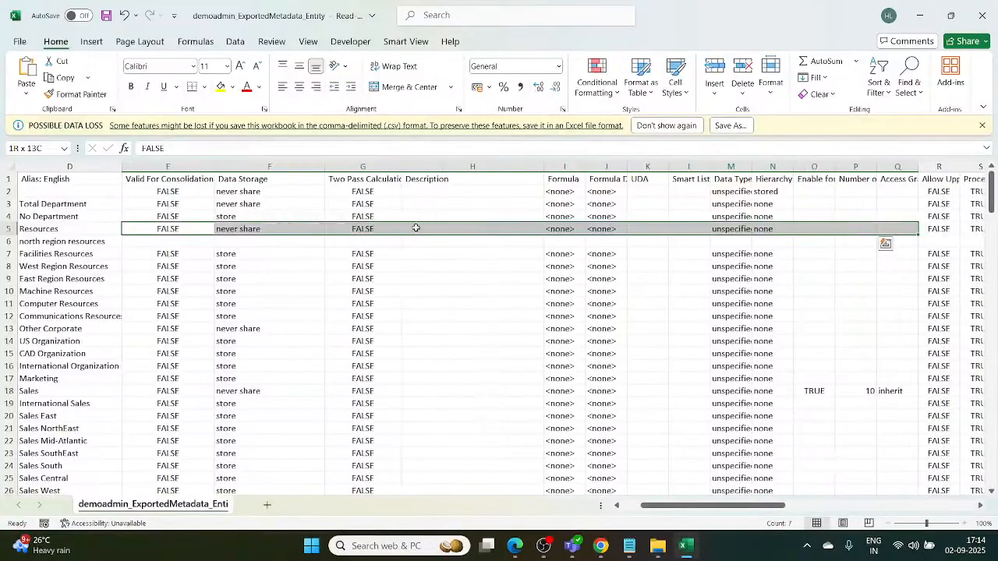
pyautogui.hotkey('shift', 'Right')
pyautogui.hotkey('shift', 'Right')
pyautogui.hotkey('shift', 'Right')
pyautogui.hotkey('shift', 'Right')
pyautogui.hotkey('shift', 'Right')
pyautogui.hotkey('shift', 'Right')
pyautogui.hotkey('shift', 'Right')
pyautogui.hotkey('shift', 'Right')
pyautogui.hotkey('shift', 'Right')
pyautogui.hotkey('shift', 'Right')
pyautogui.hotkey('shift', 'Right')
pyautogui.hotkey('shift', 'Right')
pyautogui.hotkey('shift', 'Right')
pyautogui.hotkey('shift', 'Right')
pyautogui.hotkey('shift', 'Right')
pyautogui.hotkey('shift', 'Right')
pyautogui.hotkey('shift', 'Right')
pyautogui.hotkey('shift', 'Right')
pyautogui.hotkey('shift', 'Right')
pyautogui.hotkey('shift', 'Right')
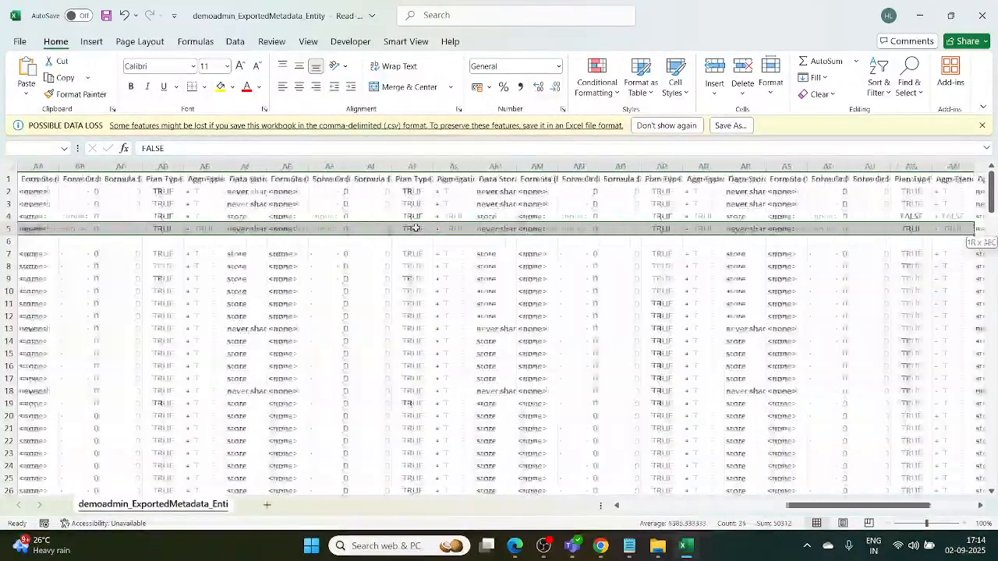
pyautogui.hotkey('shift', 'Left')
pyautogui.hotkey('shift', 'Left')
pyautogui.hotkey('shift', 'Left')
pyautogui.hotkey('shift', 'Left')
pyautogui.hotkey('shift', 'Left')
pyautogui.hotkey('shift', 'Left')
pyautogui.hotkey('shift', 'Left')
pyautogui.hotkey('shift', 'Left')
pyautogui.hotkey('shift', 'Left')
pyautogui.hotkey('shift', 'Left')
pyautogui.hotkey('shift', 'Left')
pyautogui.hotkey('shift', 'Left')
pyautogui.hotkey('shift', 'Left')
pyautogui.hotkey('shift', 'Left')
pyautogui.hotkey('shift', 'Left')
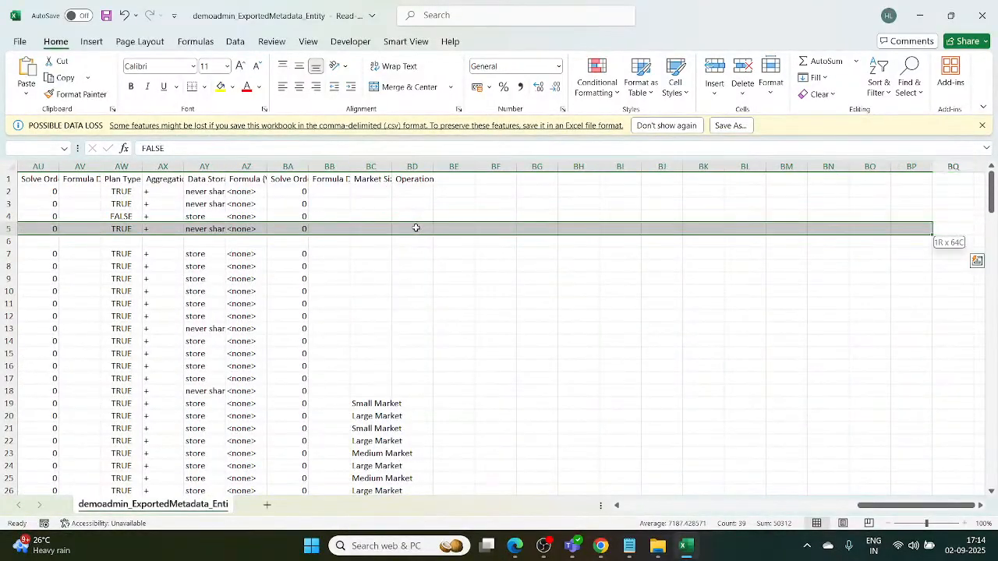
pyautogui.hotkey('shift', 'Right')
pyautogui.hotkey('shift', 'Right')
pyautogui.hotkey('shift', 'Right')
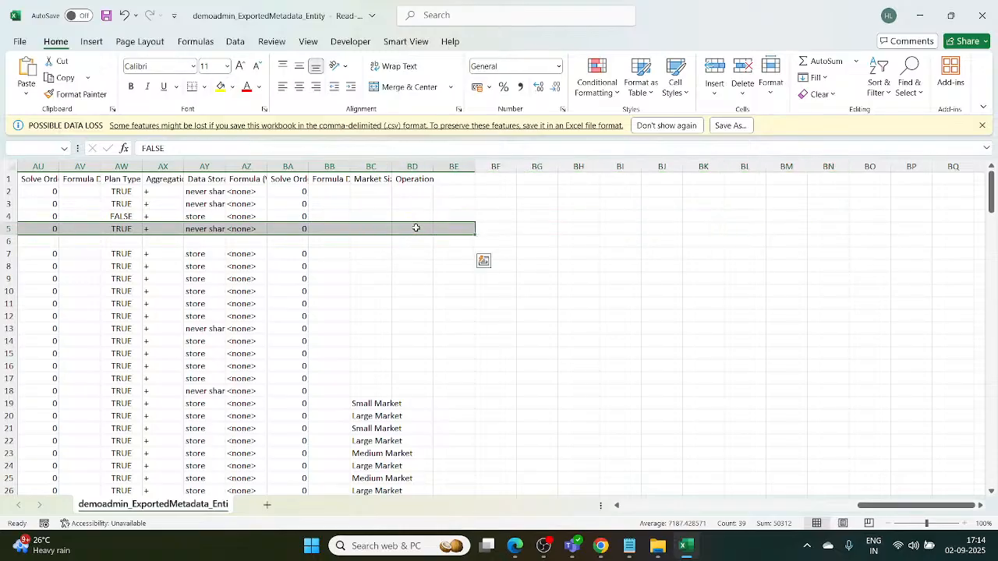
pyautogui.hotkey('ctrl', 'c')
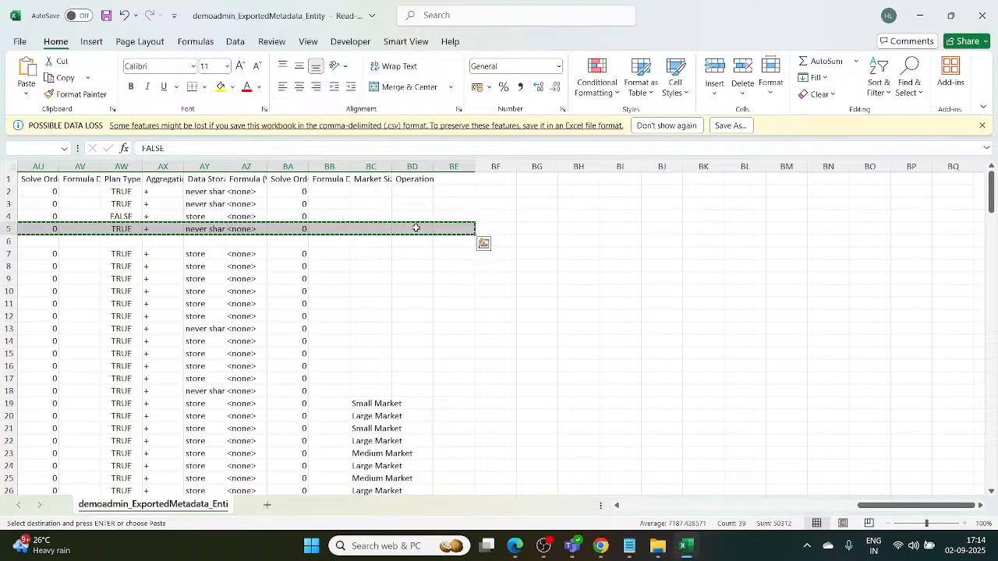
pyautogui.hotkey('shift', 'Down')
pyautogui.hscroll(-15, 415, 228)
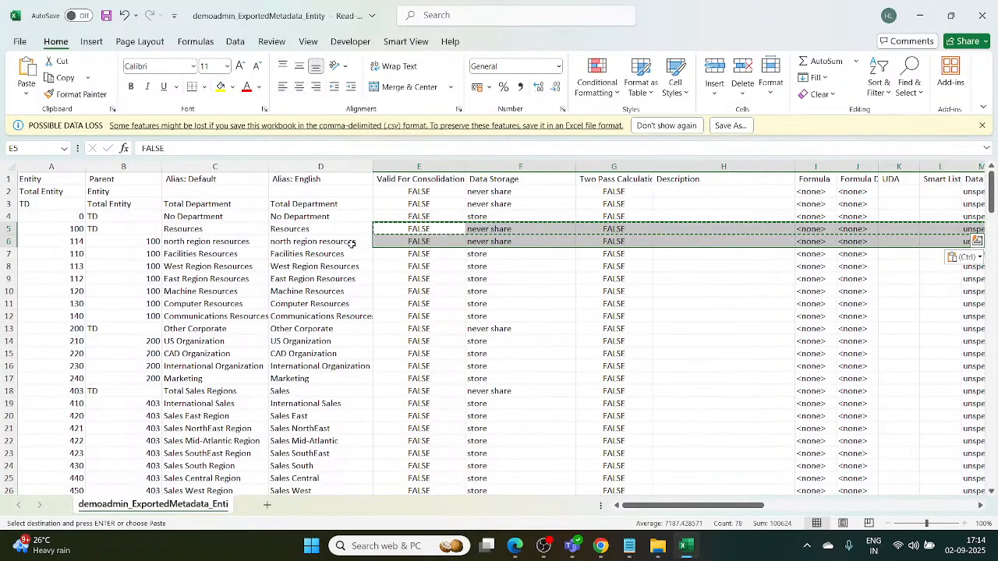
pyautogui.click(351, 244)
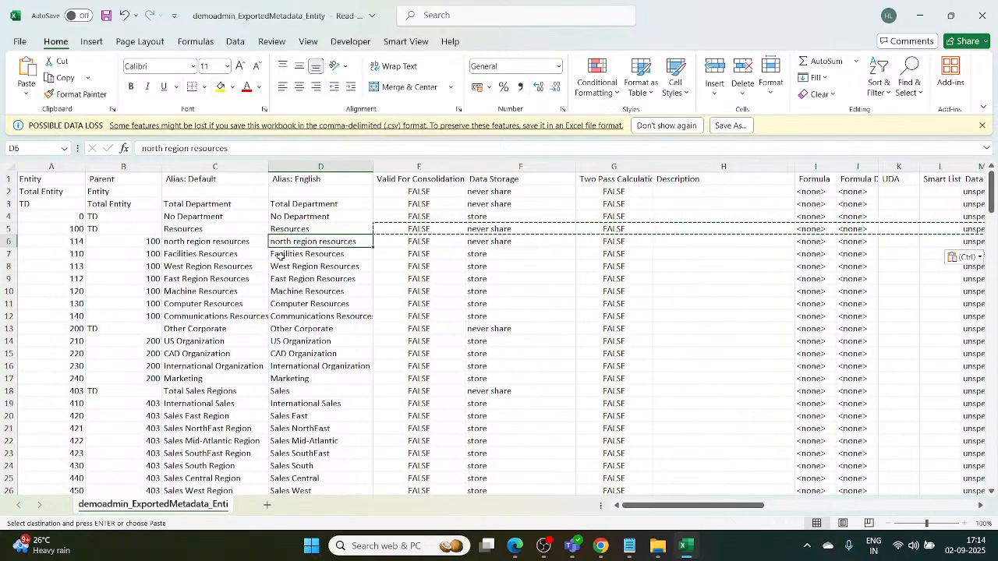
pyautogui.click(78, 266)
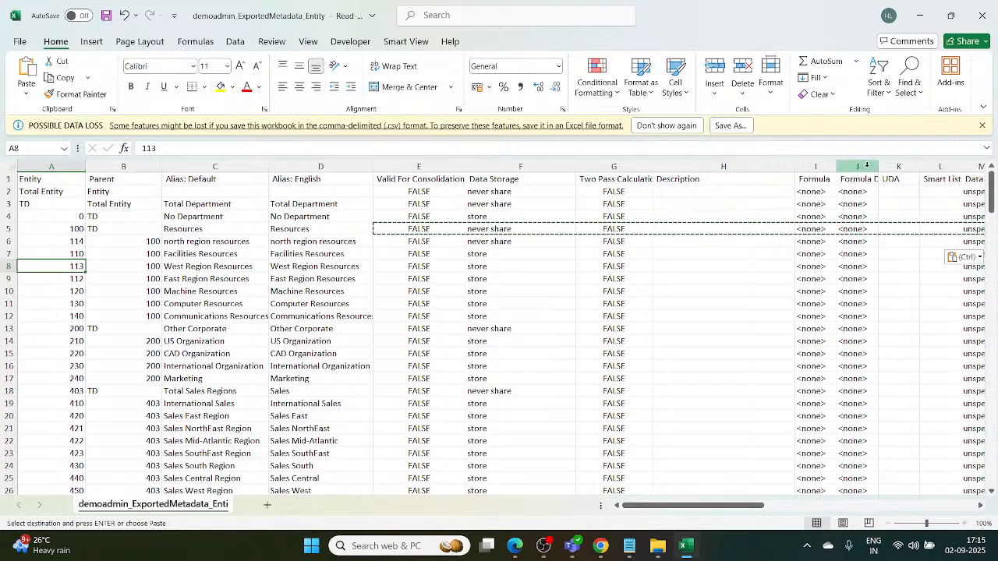
# Close the edited Entity workbook, saving it as a CSV (Comma delimited) file with a name beginning "metadata_en"
pyautogui.click(984, 22)
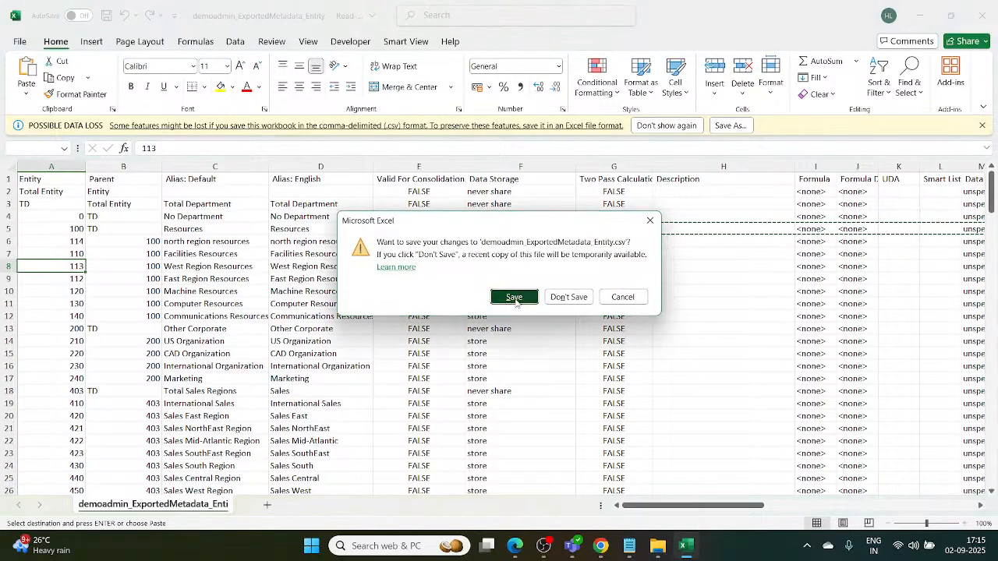
pyautogui.click(514, 298)
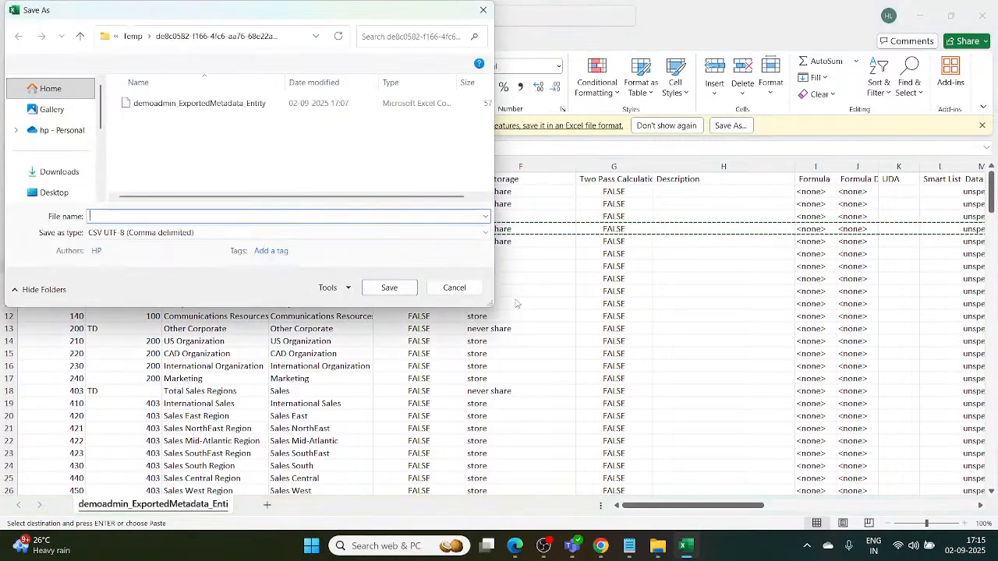
pyautogui.click(484, 232)
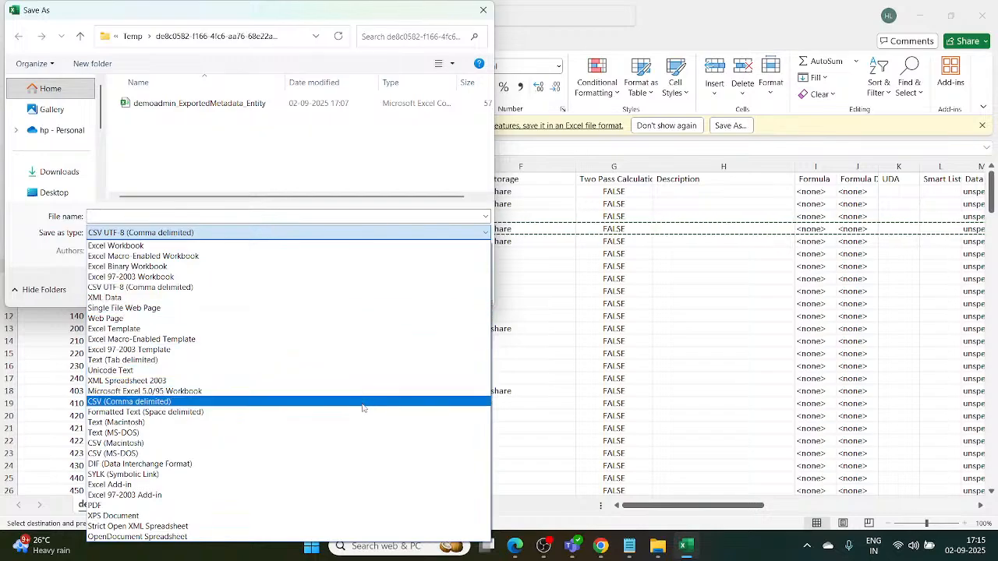
pyautogui.click(362, 401)
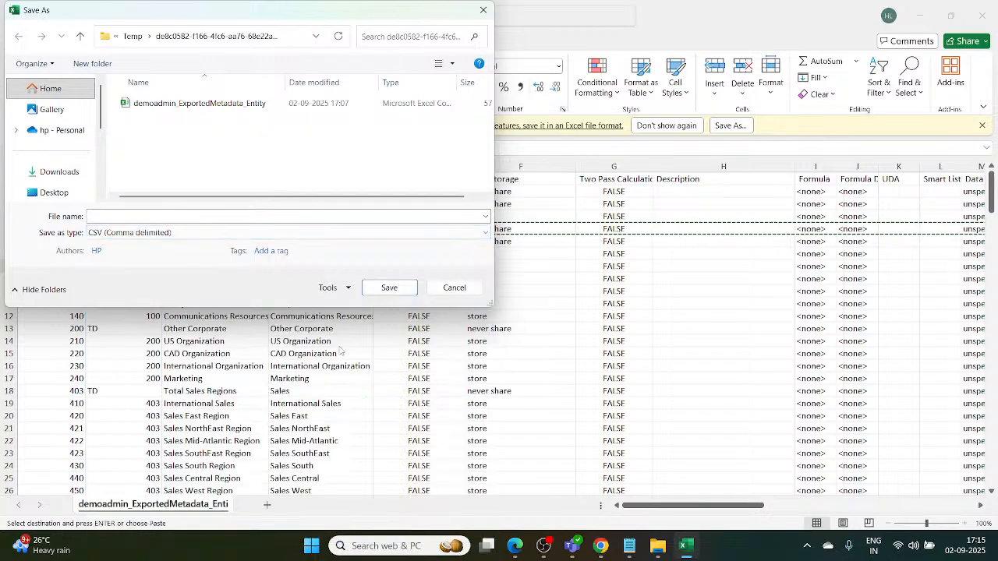
pyautogui.click(255, 216)
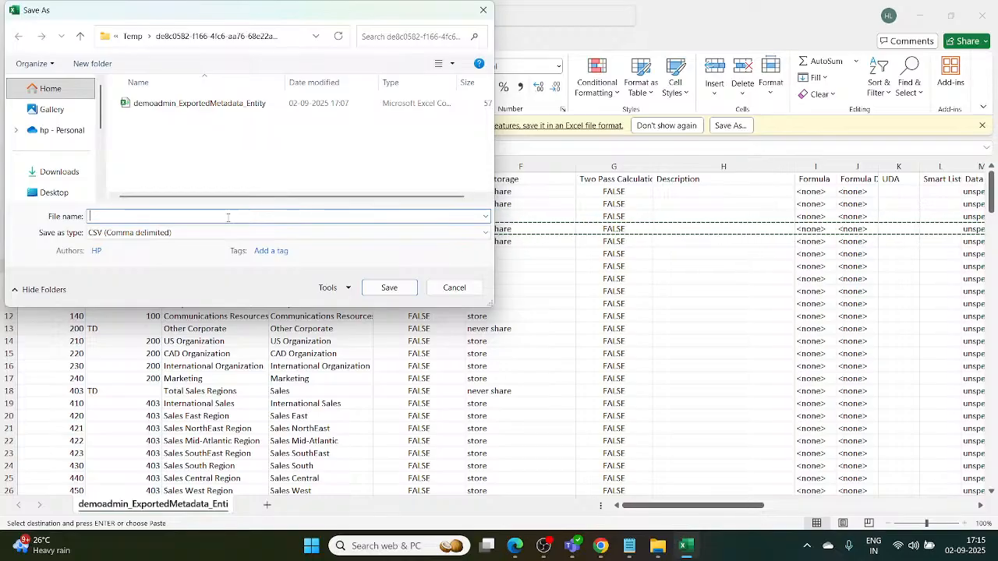
pyautogui.write('metadata_')
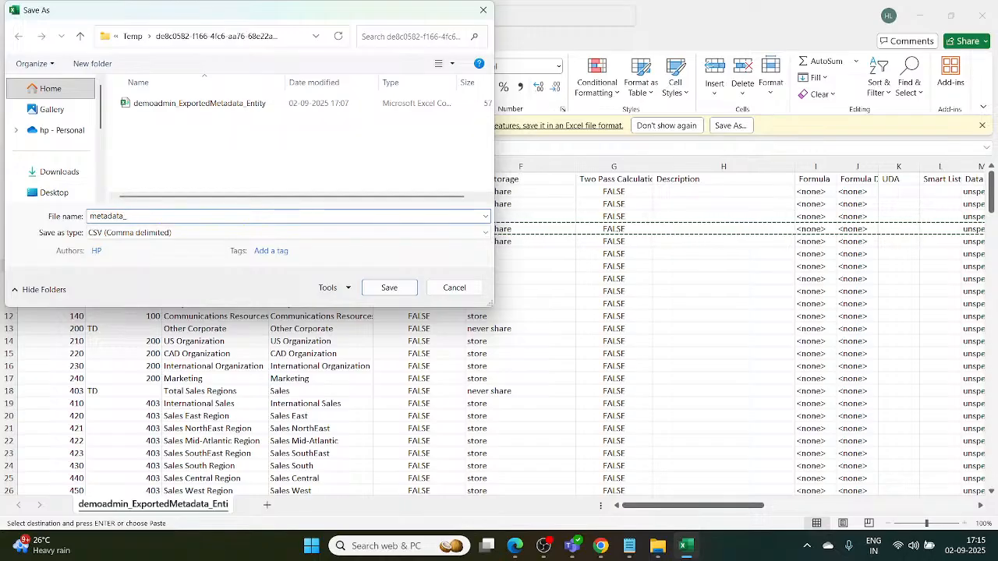
pyautogui.write('en')
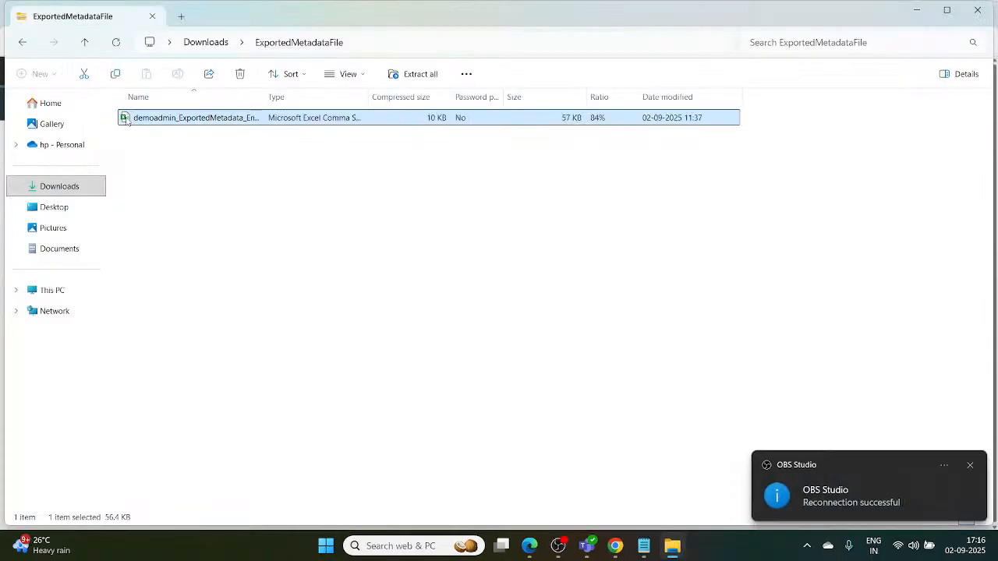
# Reopen the exported Entity CSV from the ExportedMetadataFile archive and look through the list of recent workbooks
pyautogui.doubleClick(125, 118)
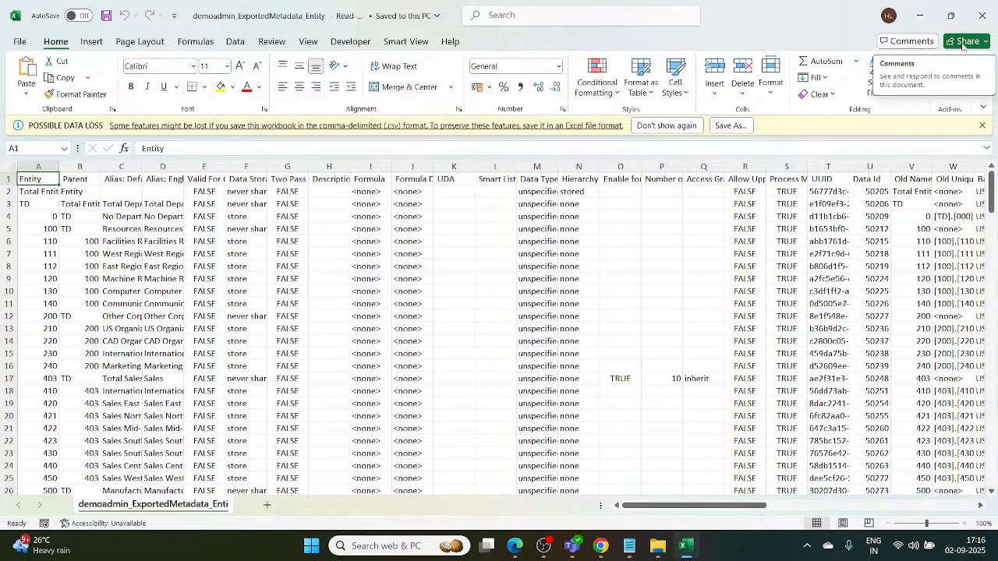
pyautogui.click(980, 22)
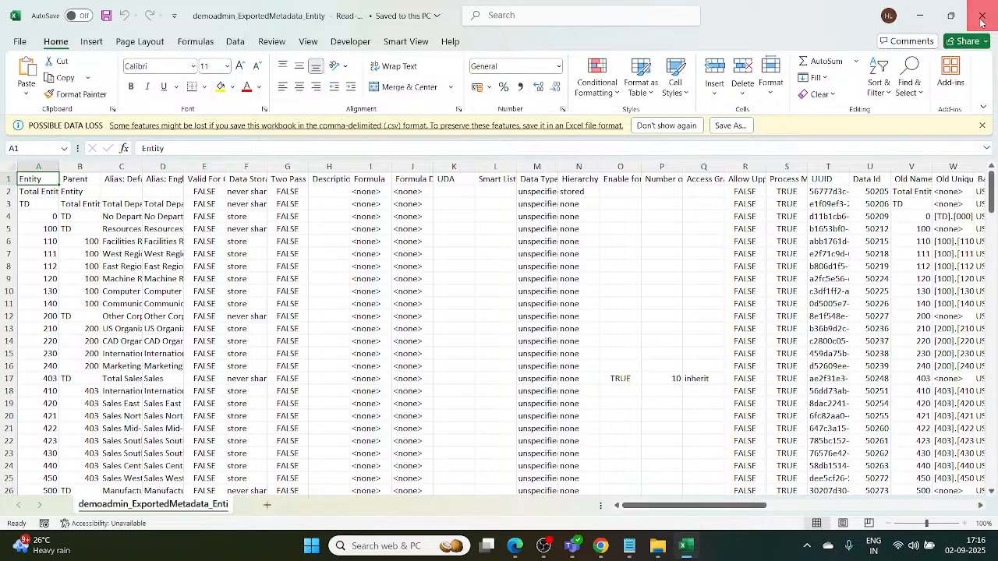
pyautogui.click(21, 43)
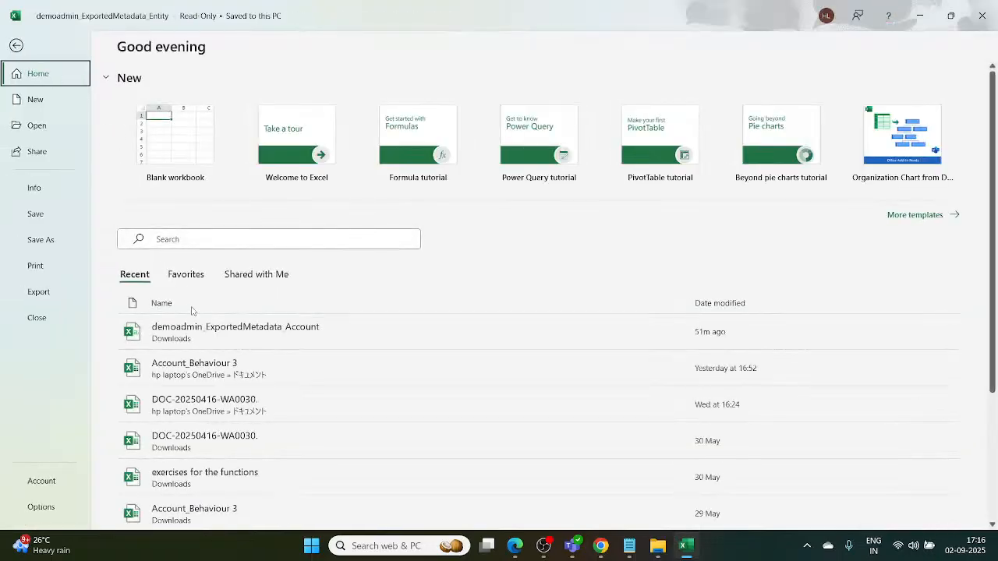
pyautogui.scroll(-3, 164, 359)
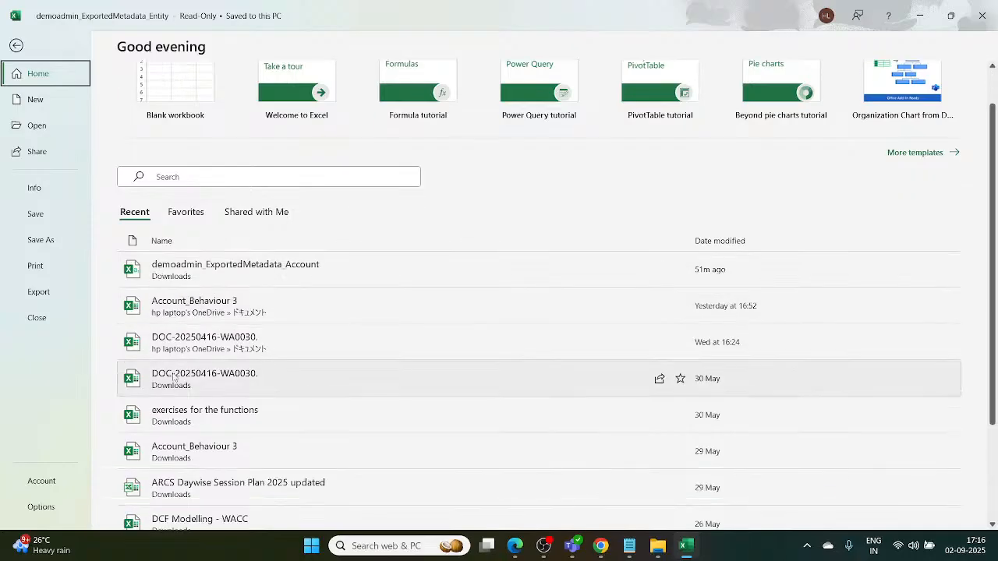
pyautogui.scroll(-1, 173, 378)
pyautogui.scroll(5, 173, 377)
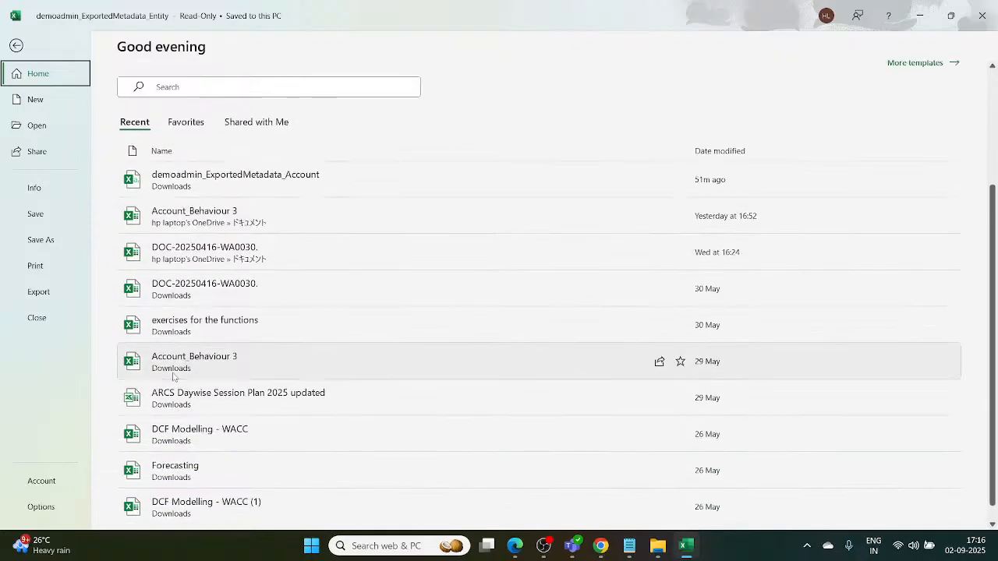
pyautogui.scroll(-1, 175, 377)
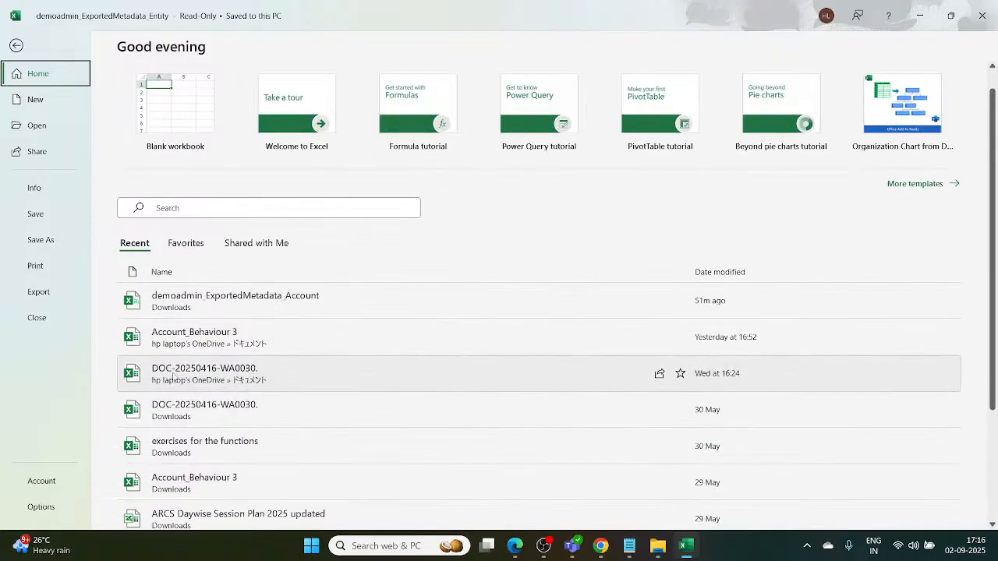
# Try to save the reopened Entity workbook under its existing name, and close it
pyautogui.click(38, 217)
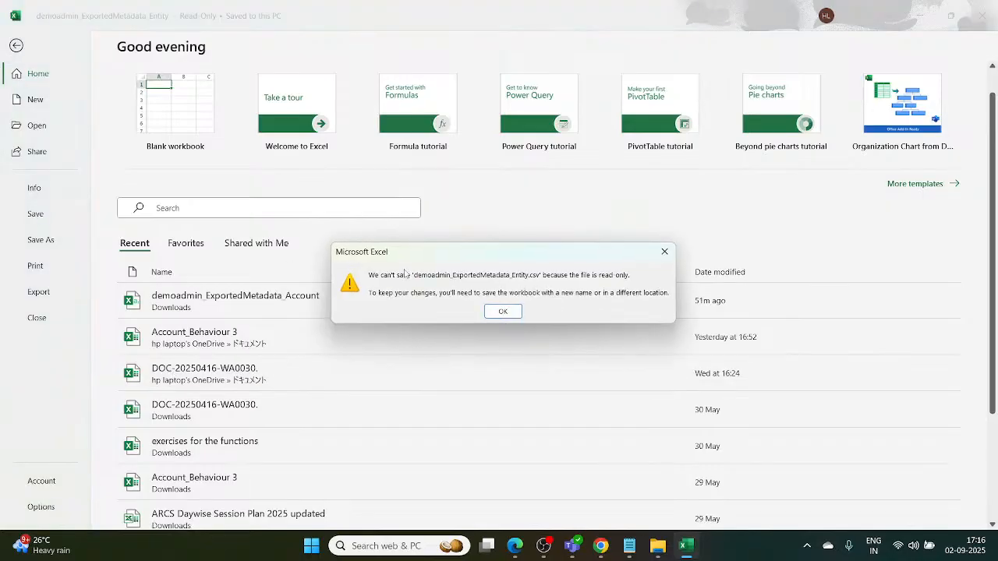
pyautogui.click(664, 251)
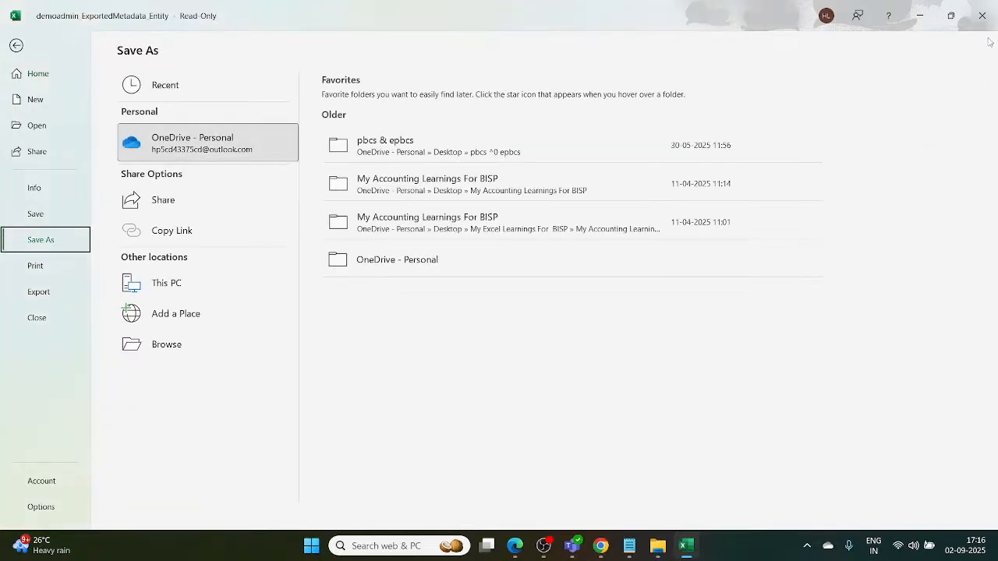
pyautogui.click(982, 19)
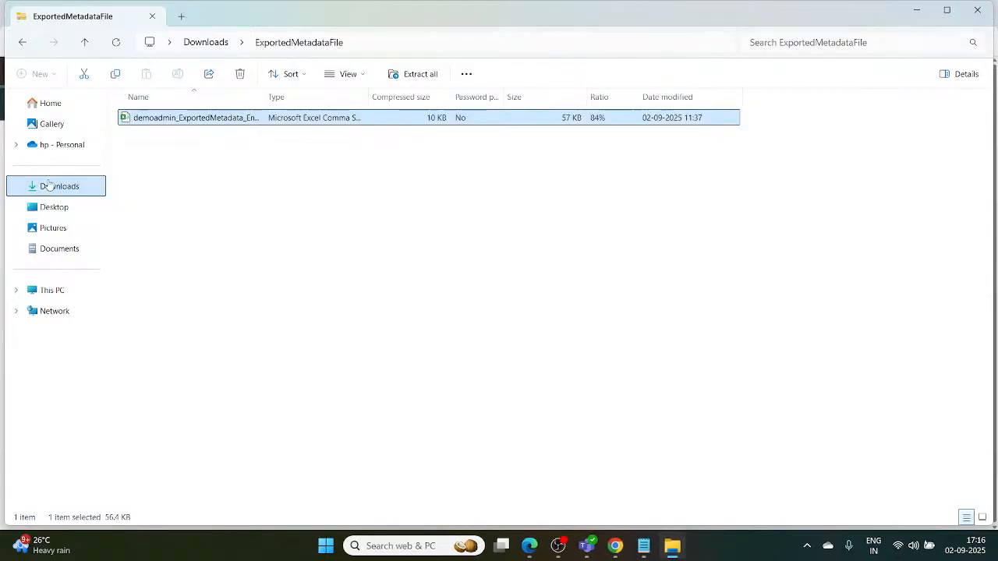
# Check the contents of the Downloads folder, and minimize all open windows to reach the desktop
pyautogui.click(49, 185)
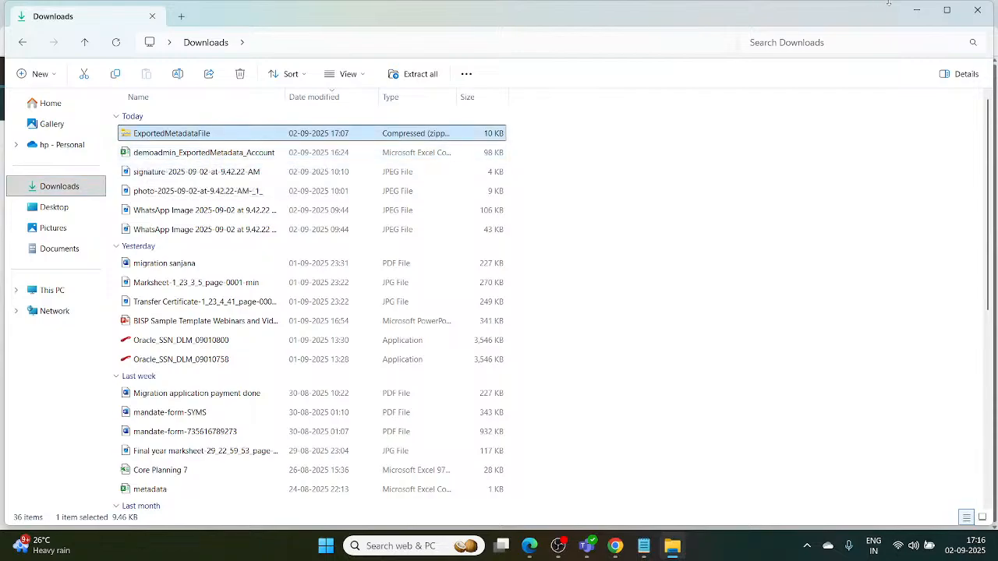
pyautogui.click(917, 9)
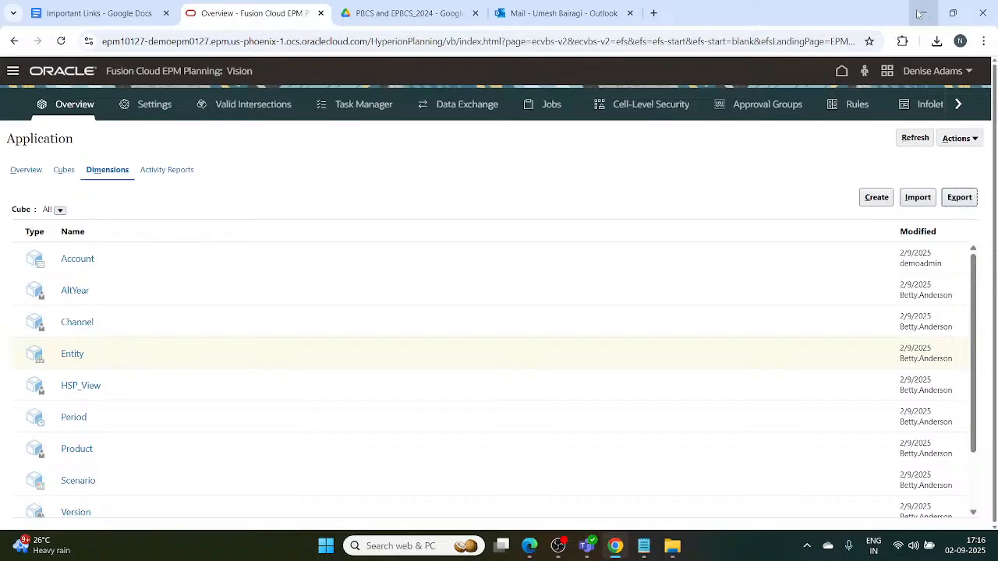
pyautogui.click(919, 14)
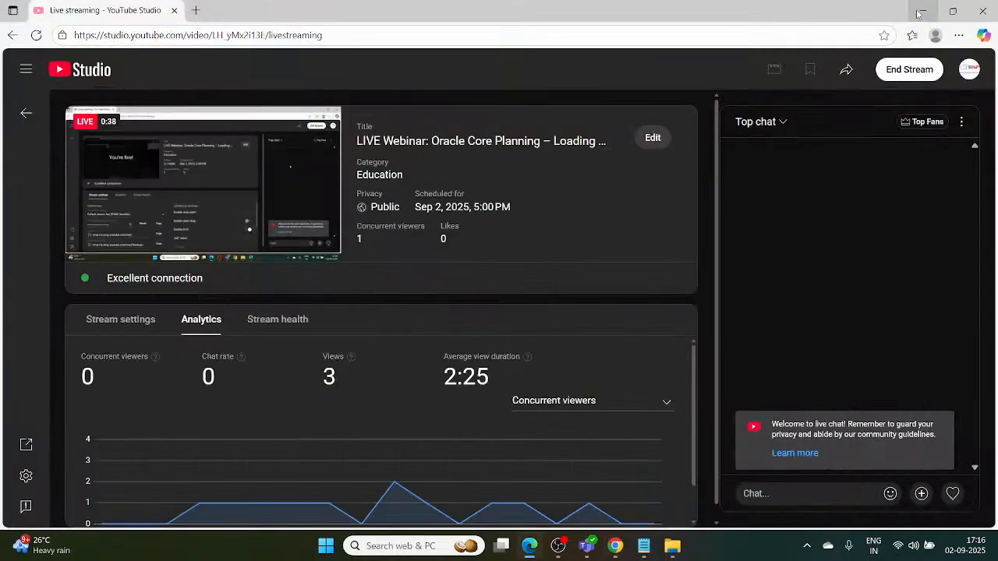
pyautogui.click(922, 13)
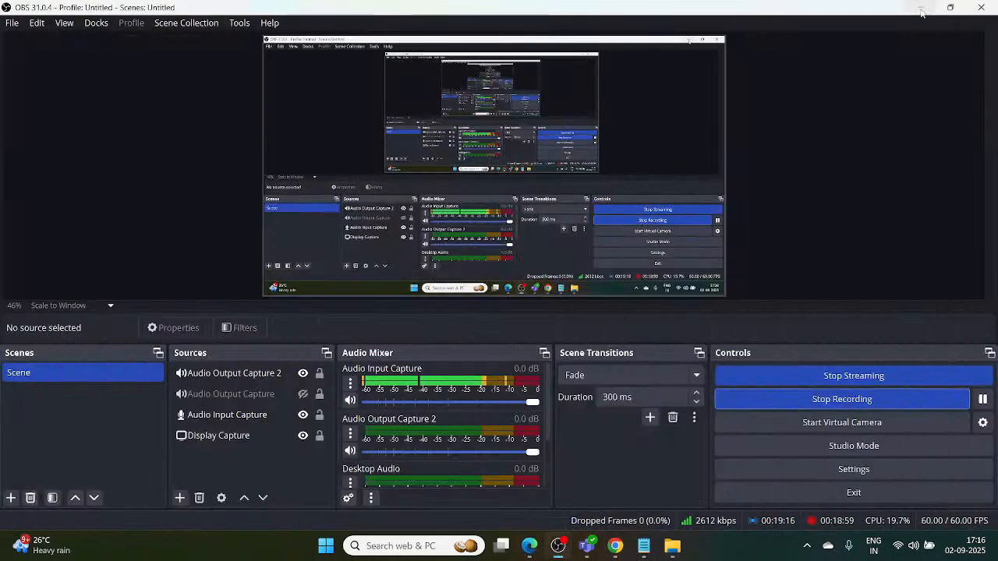
pyautogui.click(921, 12)
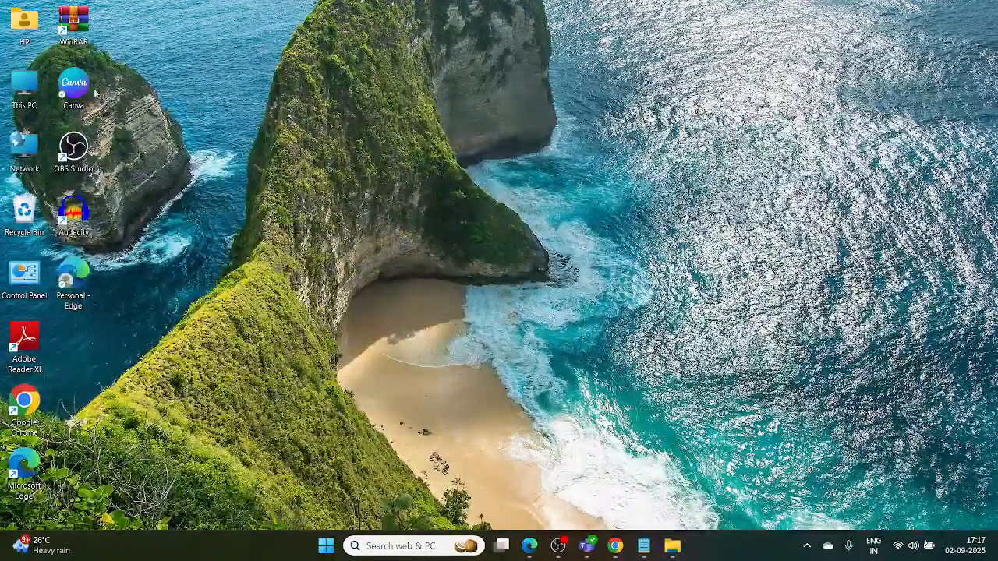
# Open the Downloads folder by way of This PC, and open the ExportedMetadataFile archive in it
pyautogui.doubleClick(28, 90)
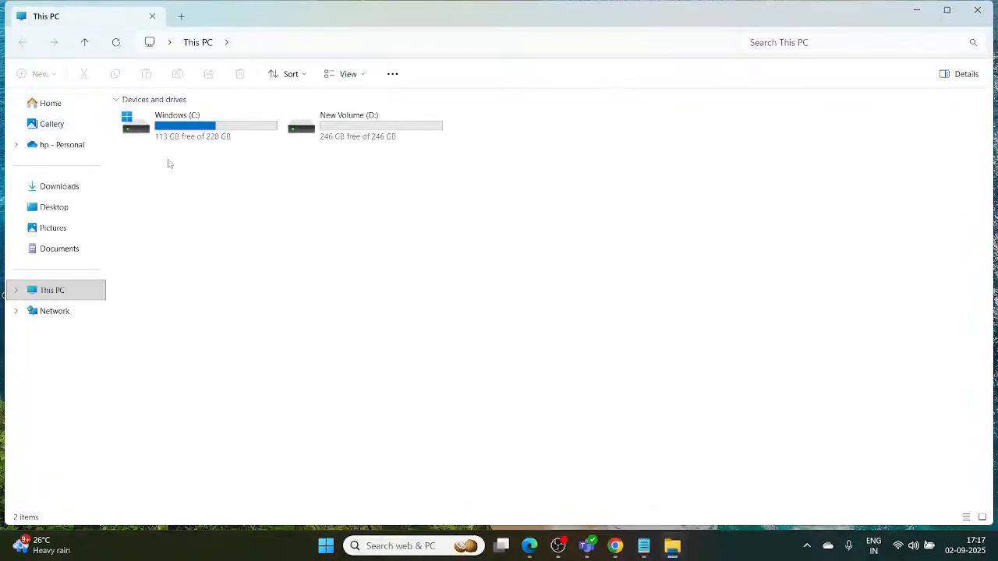
pyautogui.click(69, 191)
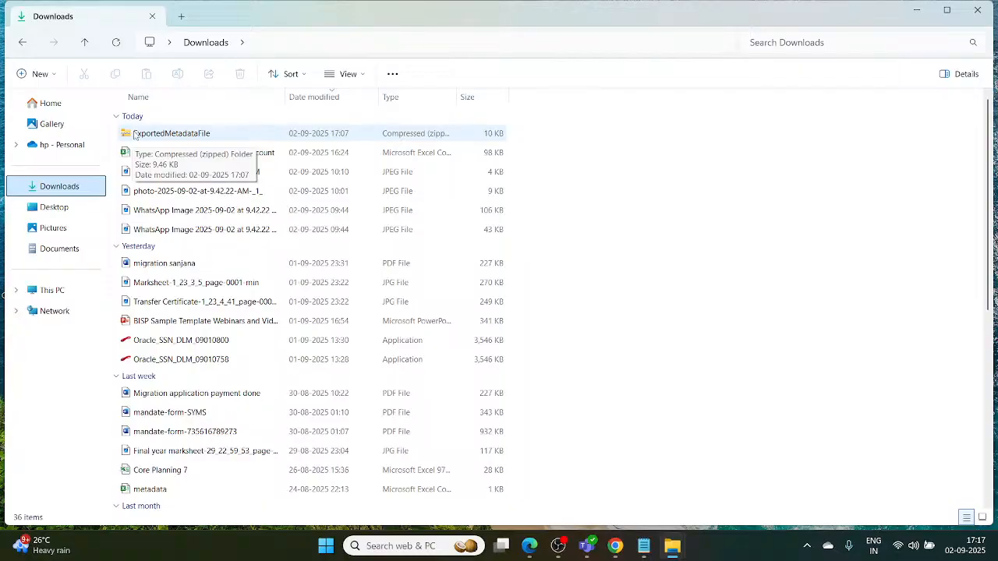
pyautogui.click(135, 136)
pyautogui.rightClick(136, 136)
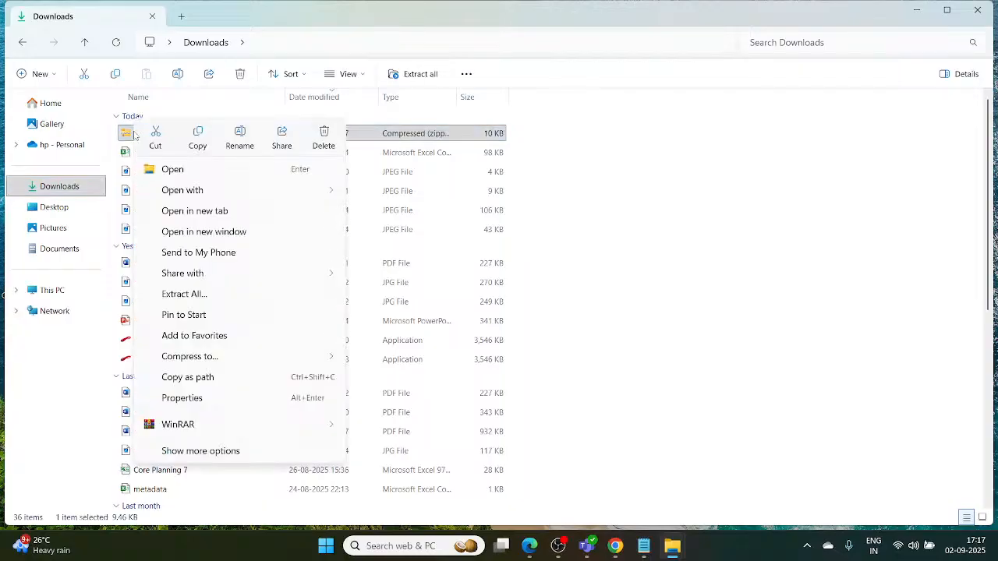
pyautogui.click(173, 168)
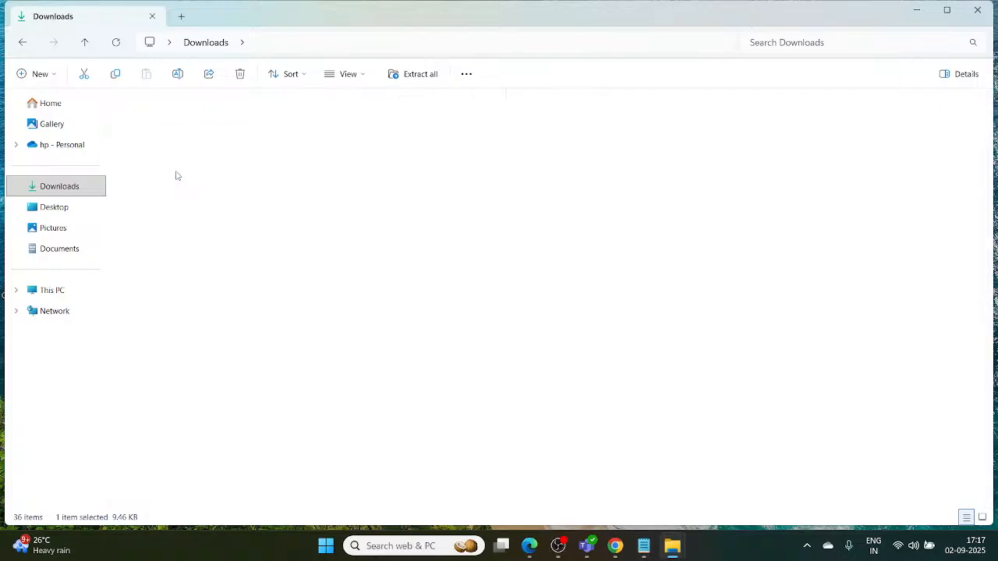
# Open the exported Entity CSV from the ExportedMetadataFile archive
pyautogui.click(150, 121)
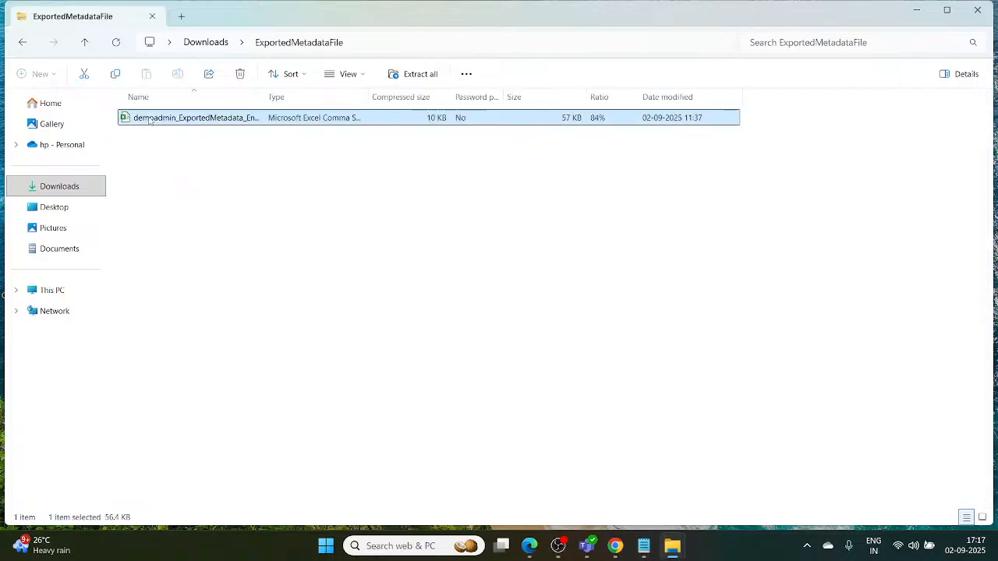
pyautogui.rightClick(133, 118)
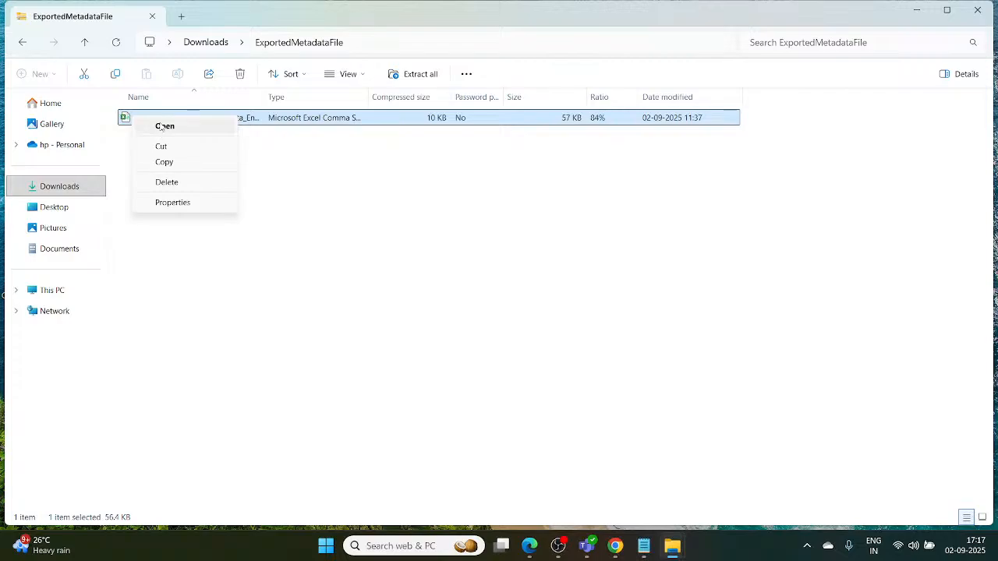
pyautogui.click(161, 127)
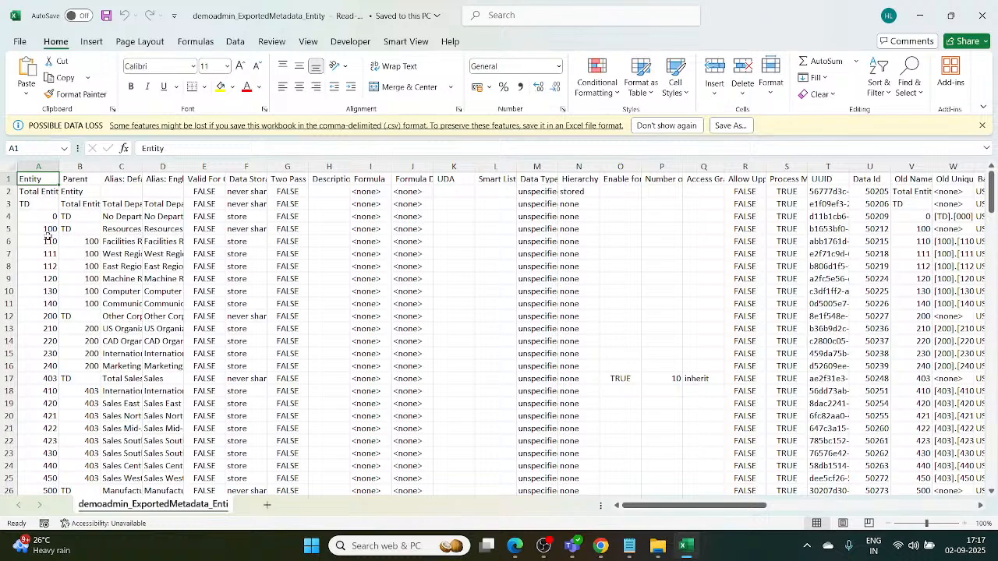
# Insert an entire blank row above entity 100 in the Entity sheet
pyautogui.click(53, 228)
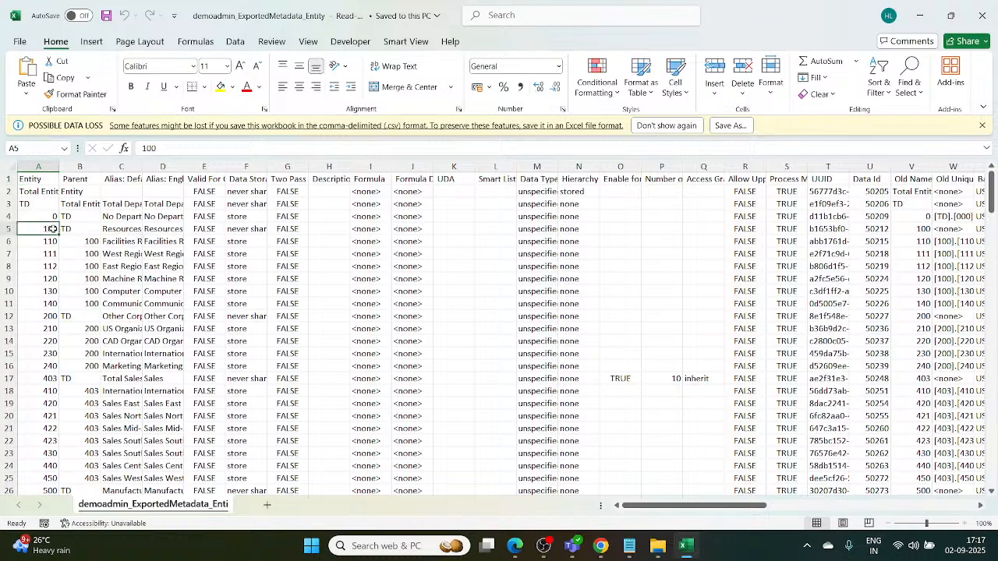
pyautogui.rightClick(52, 228)
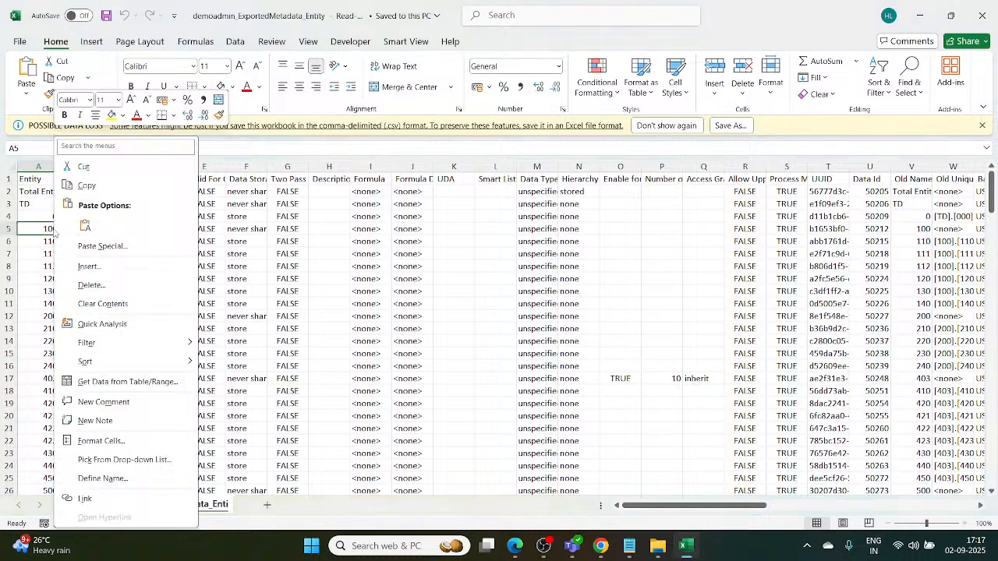
pyautogui.click(97, 267)
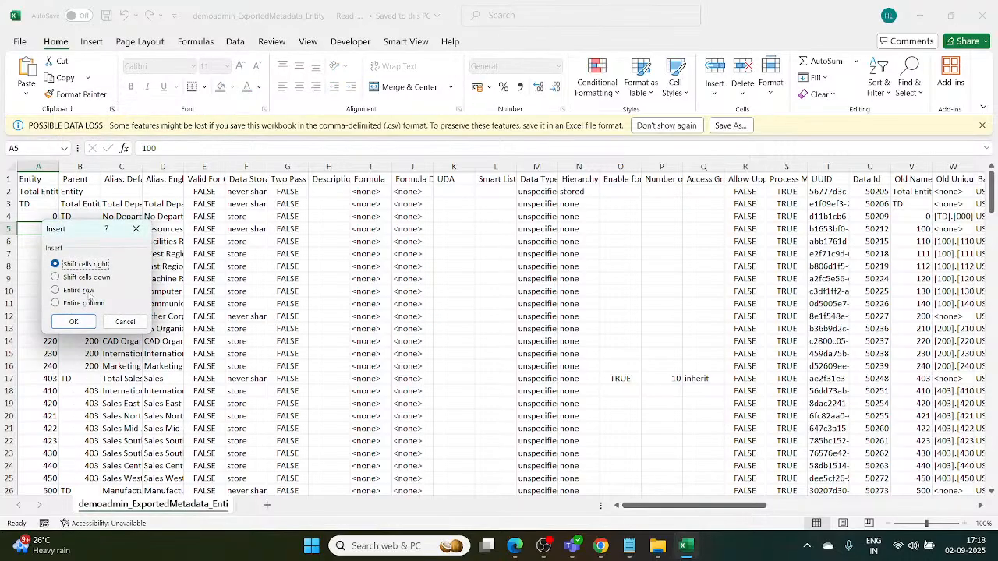
pyautogui.click(81, 290)
pyautogui.click(74, 321)
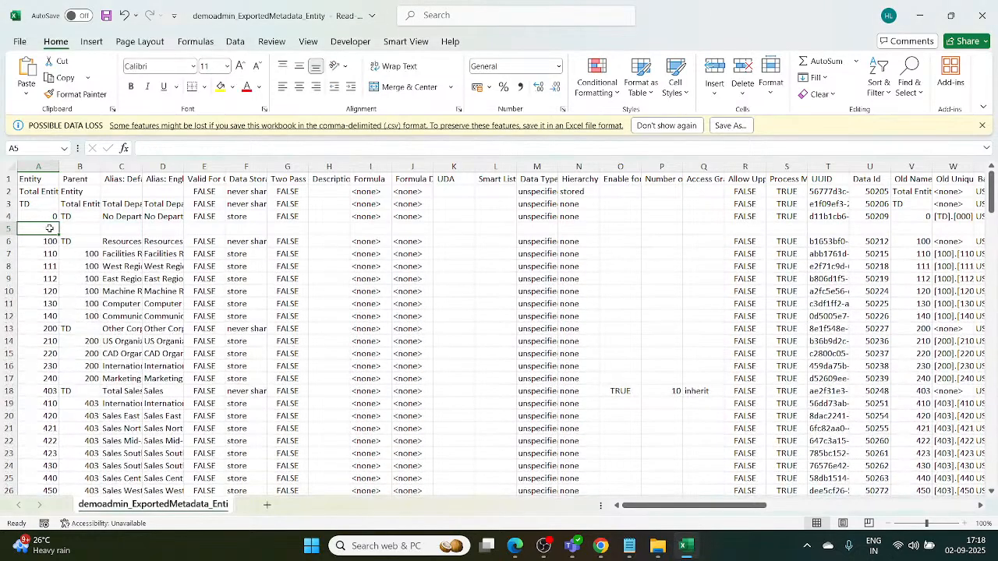
# Start an entry in the Entity column of the blank row, and close the workbook without saving the changes
pyautogui.write('1')
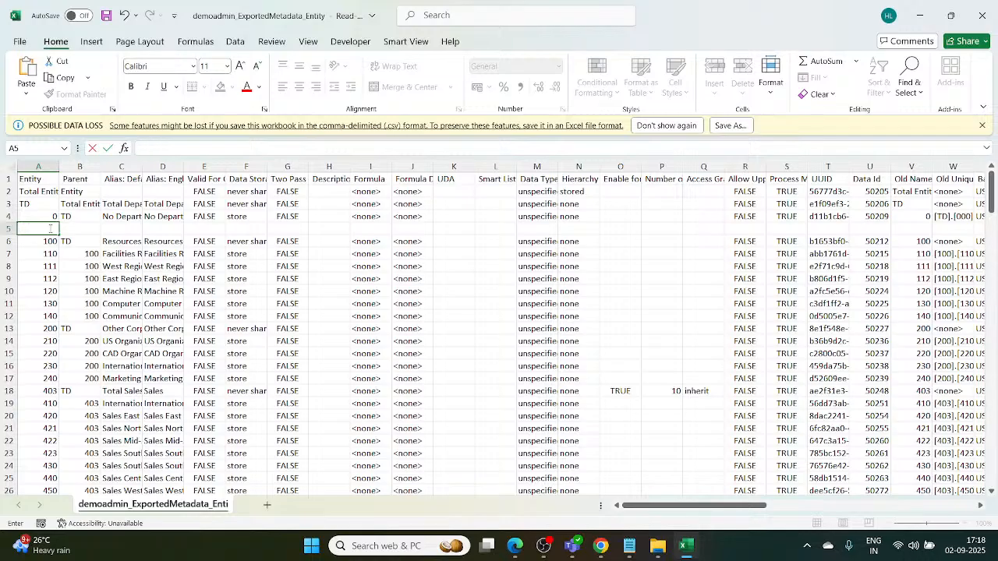
pyautogui.click(124, 16)
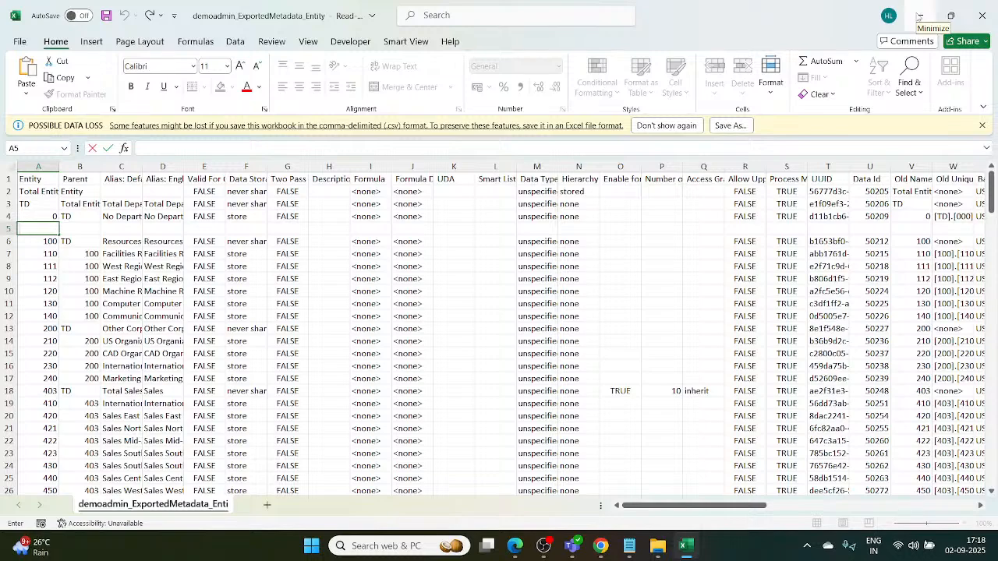
pyautogui.click(985, 22)
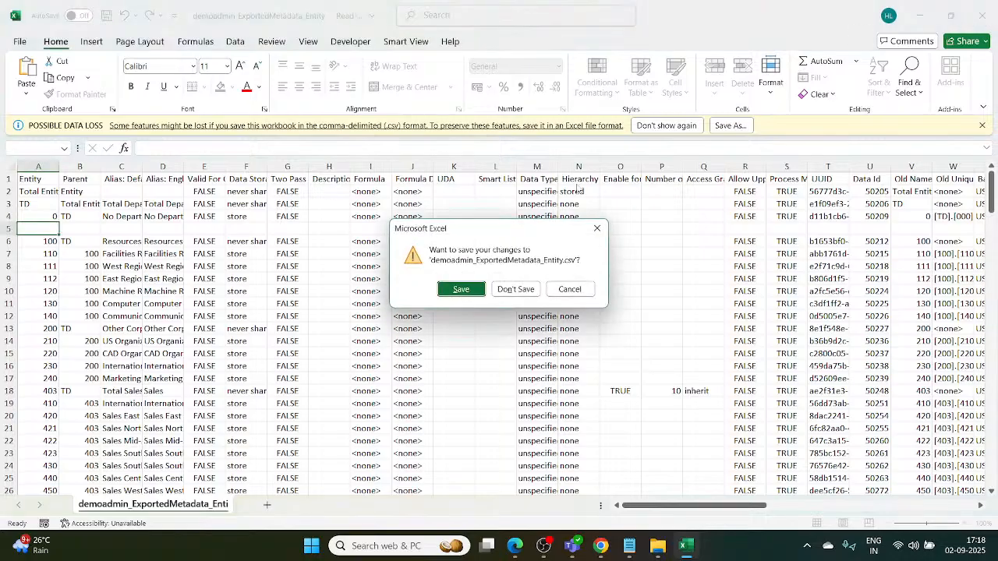
pyautogui.click(515, 289)
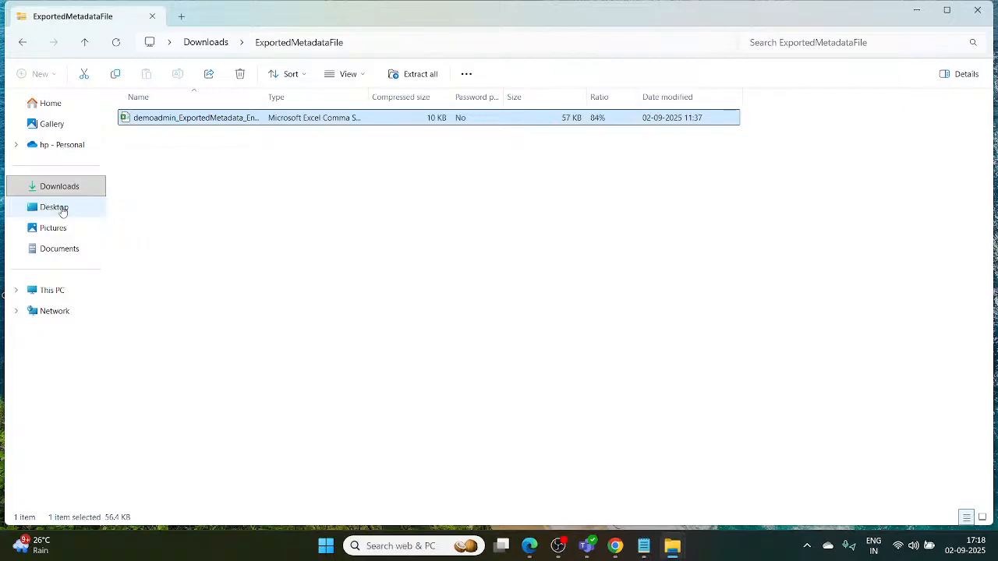
# Look through the OneDrive Attachments, Desktop and Documents folders for a usable metadata file
pyautogui.click(45, 146)
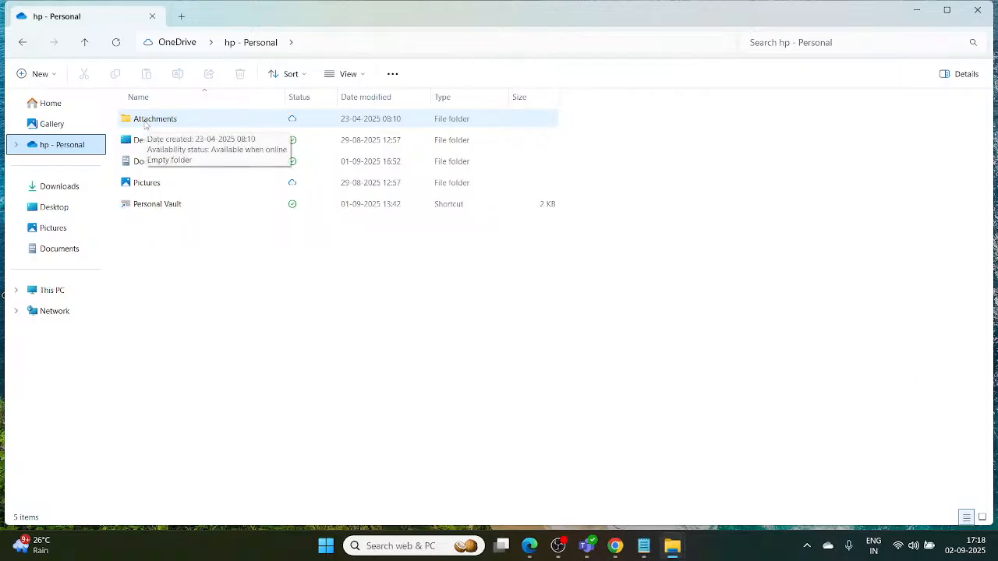
pyautogui.click(146, 123)
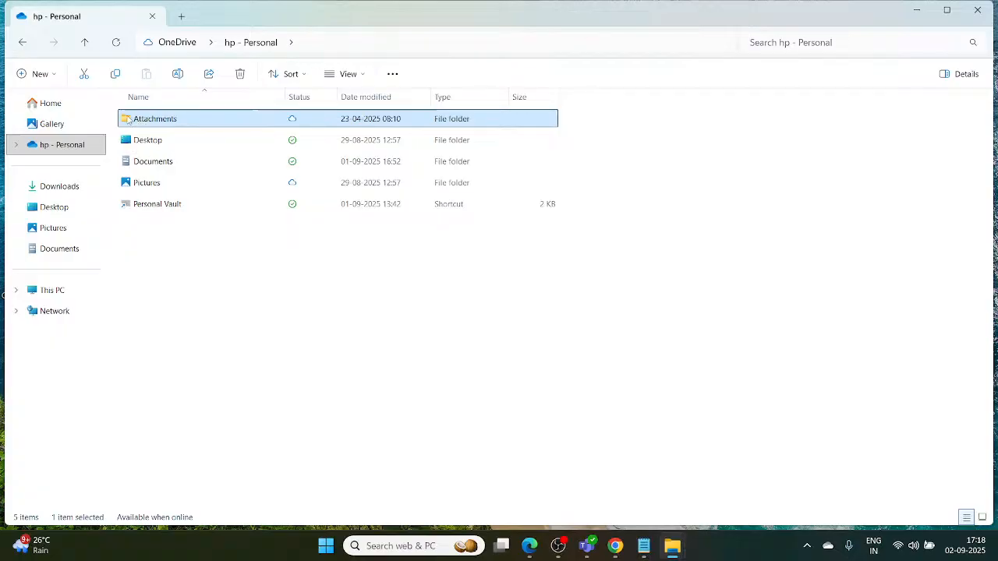
pyautogui.rightClick(128, 120)
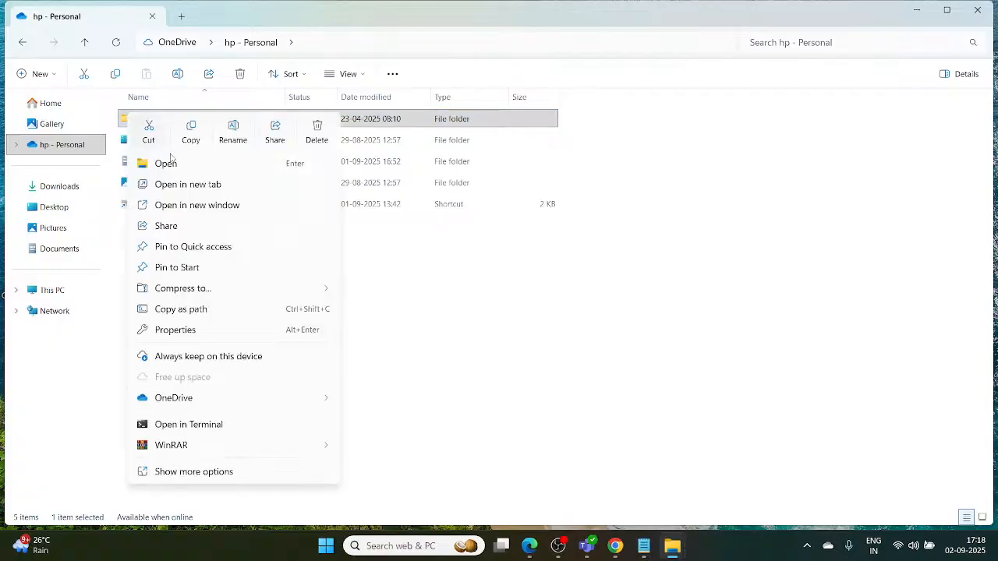
pyautogui.click(173, 165)
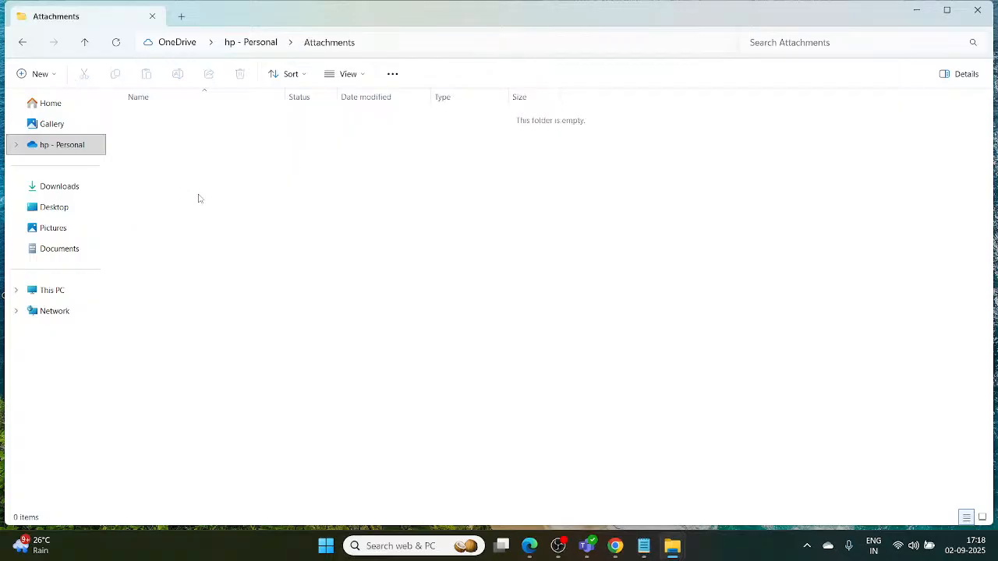
pyautogui.click(26, 147)
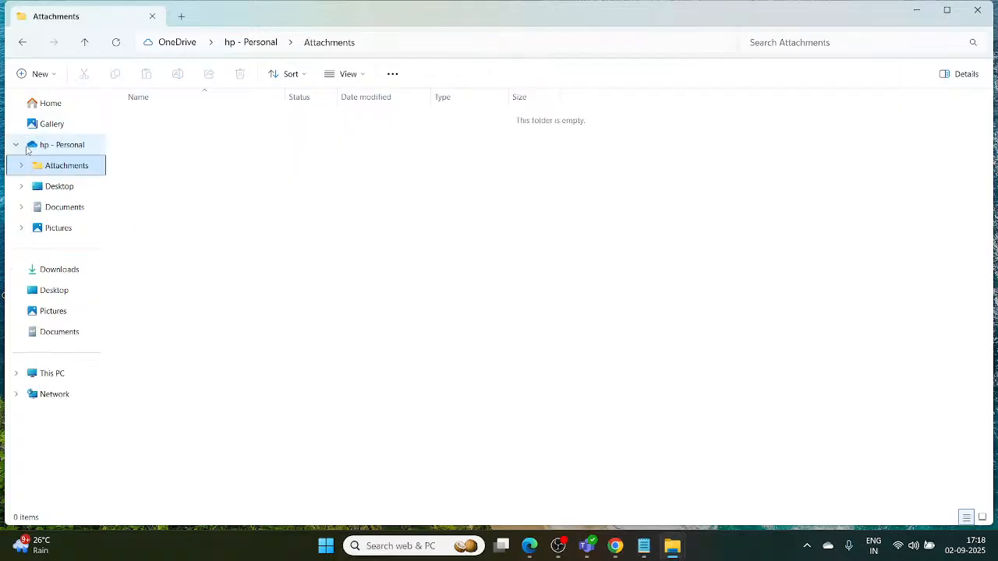
pyautogui.click(47, 188)
pyautogui.click(49, 209)
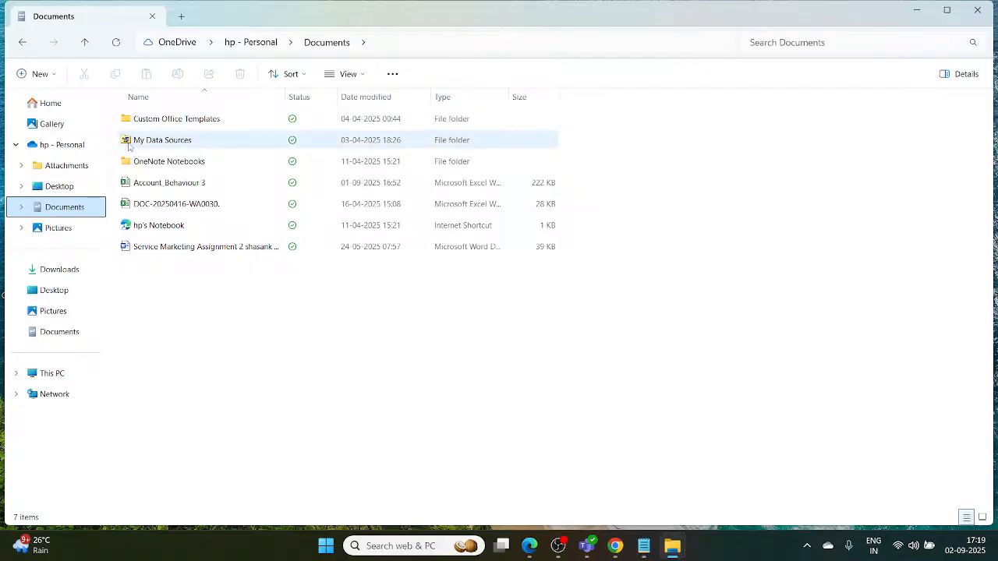
# Return to the Downloads folder and look through its files for an exported metadata file
pyautogui.click(76, 270)
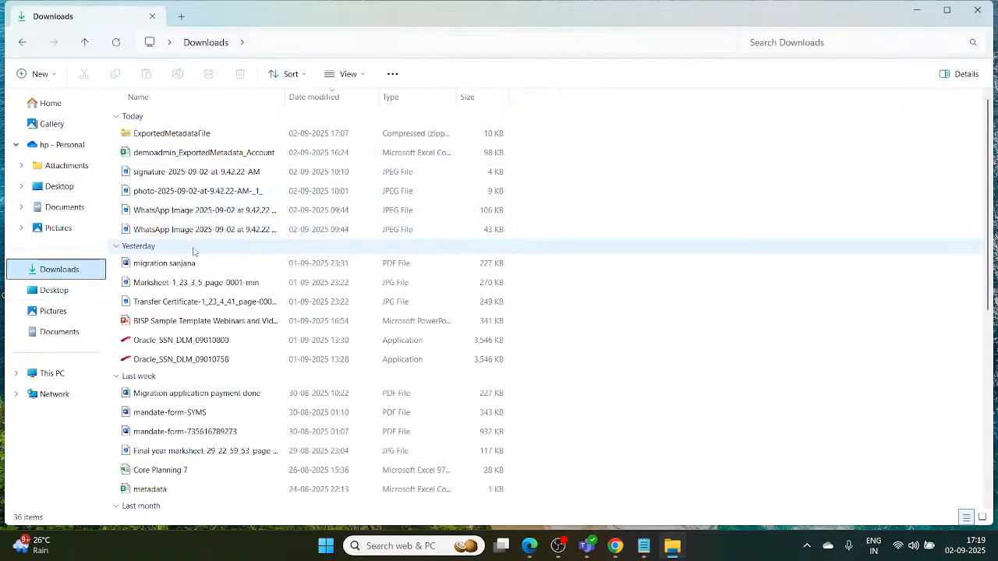
pyautogui.scroll(-5, 241, 321)
pyautogui.scroll(1, 240, 321)
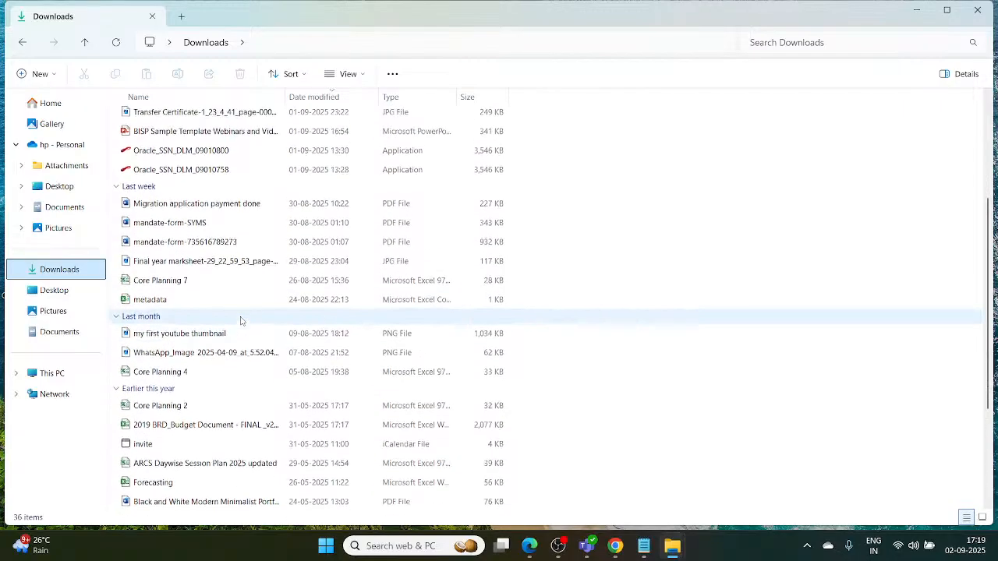
pyautogui.scroll(-3, 240, 321)
pyautogui.scroll(2, 240, 321)
pyautogui.scroll(2, 240, 321)
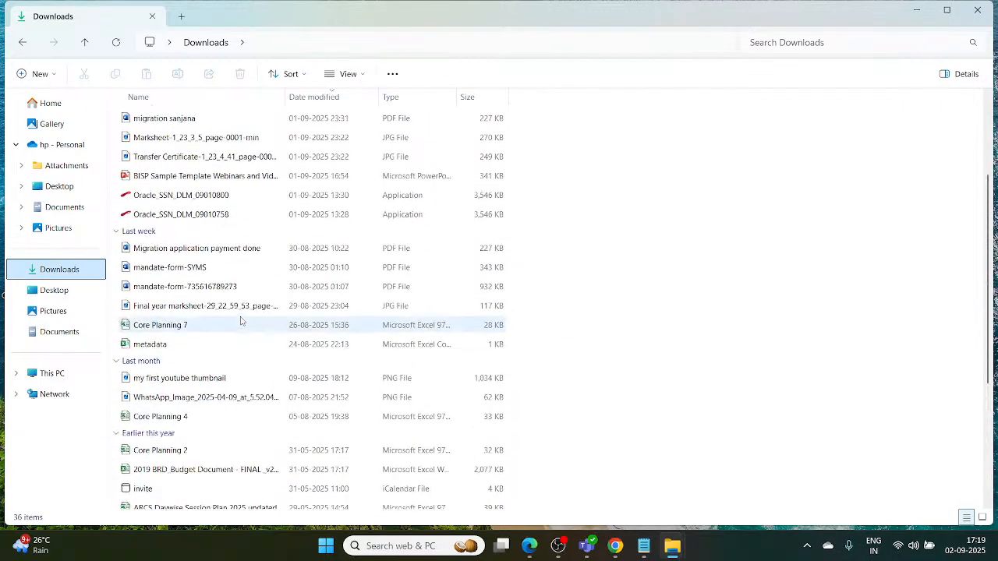
pyautogui.scroll(-1, 240, 321)
pyautogui.scroll(3, 240, 321)
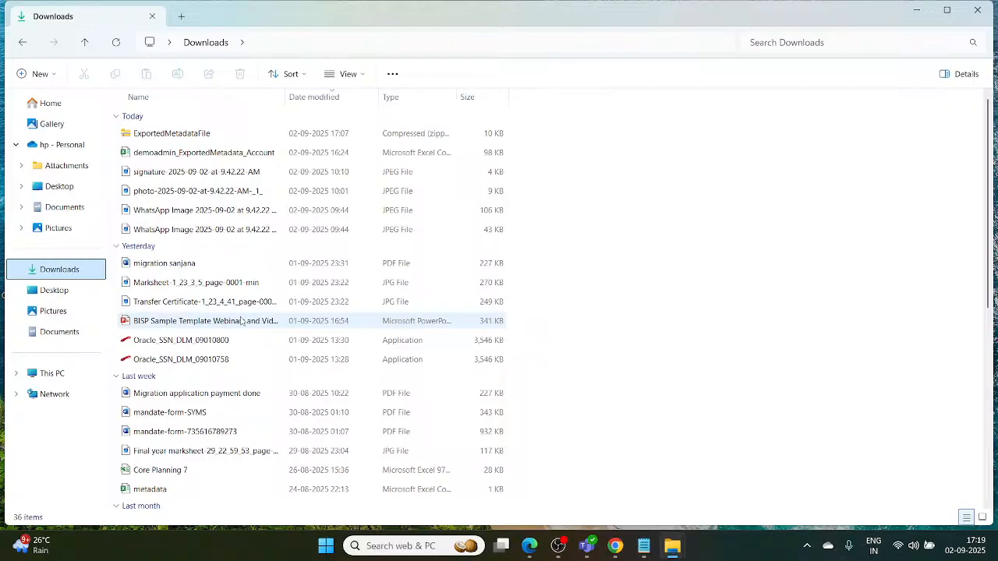
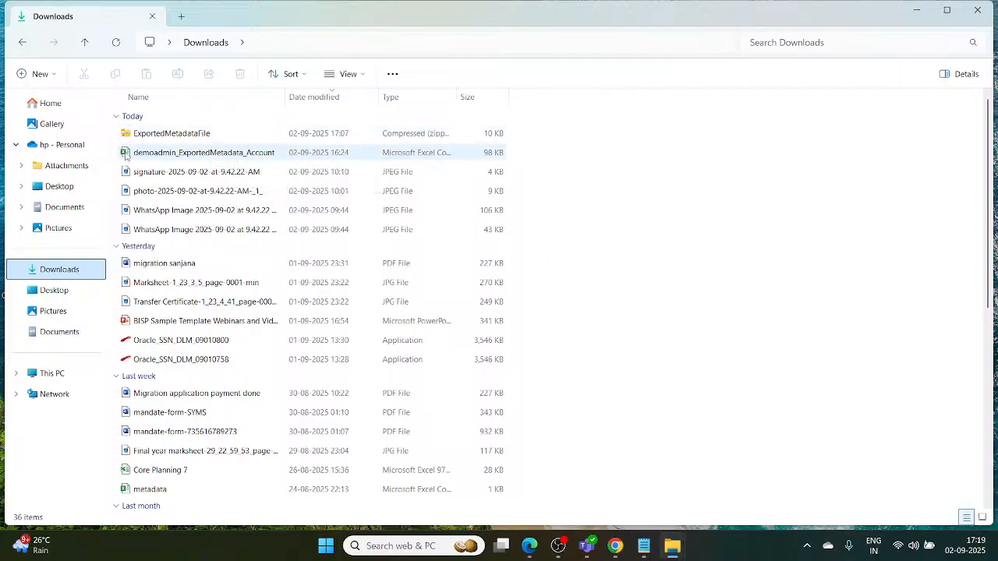
# Open the demoadmin_ExportedMetadata_Account CSV from Downloads and widen its Alias: Default column
pyautogui.click(126, 154)
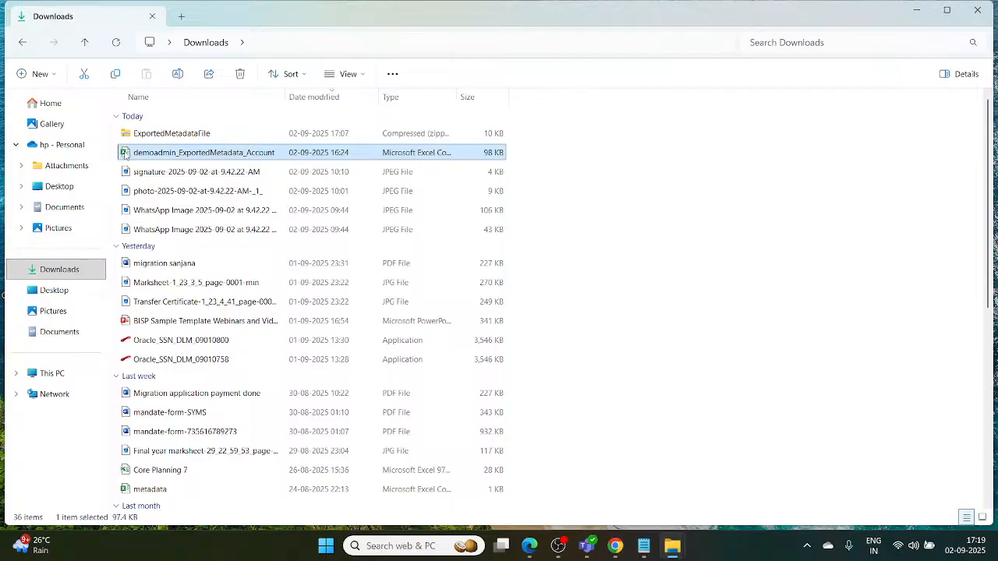
pyautogui.rightClick(125, 154)
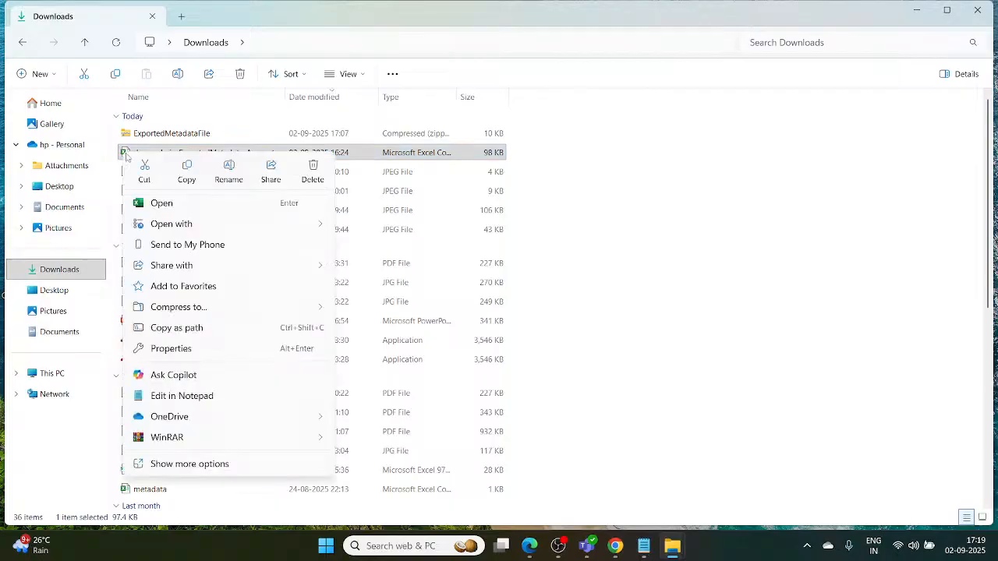
pyautogui.click(156, 200)
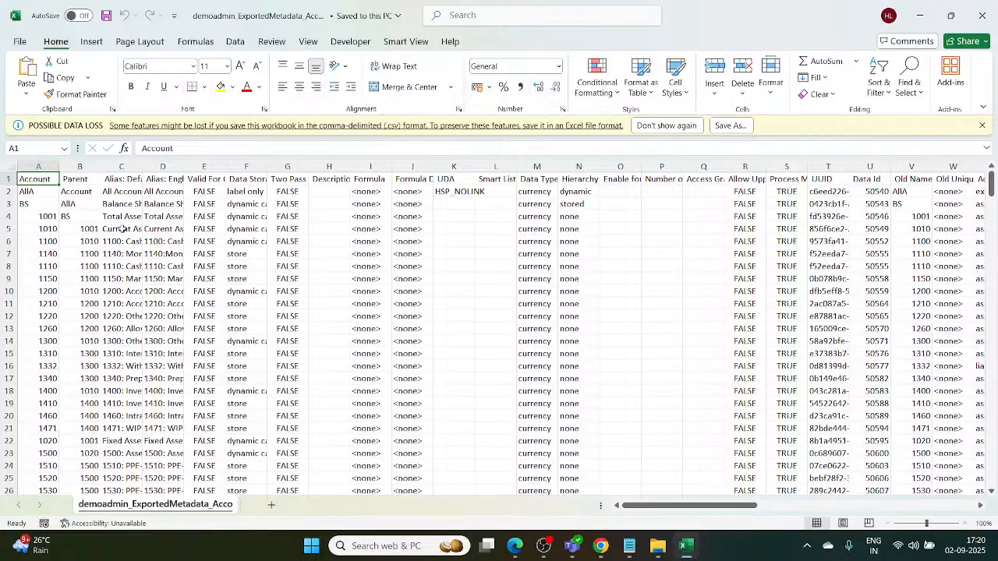
pyautogui.click(122, 228)
pyautogui.moveTo(141, 165); pyautogui.dragTo(220, 165)
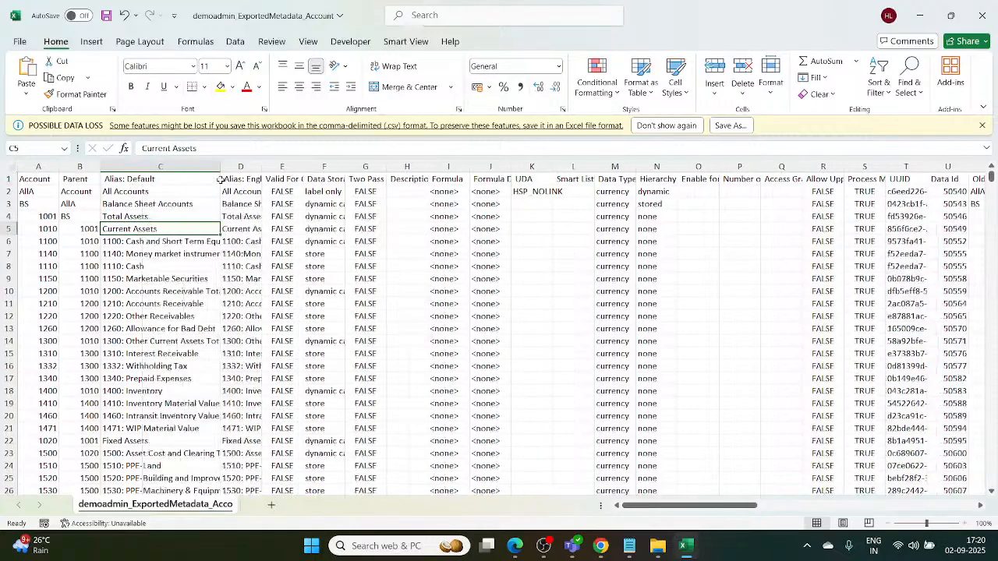
# Change the default alias of account 1140 to "1140: Cash equivalent"
pyautogui.click(127, 267)
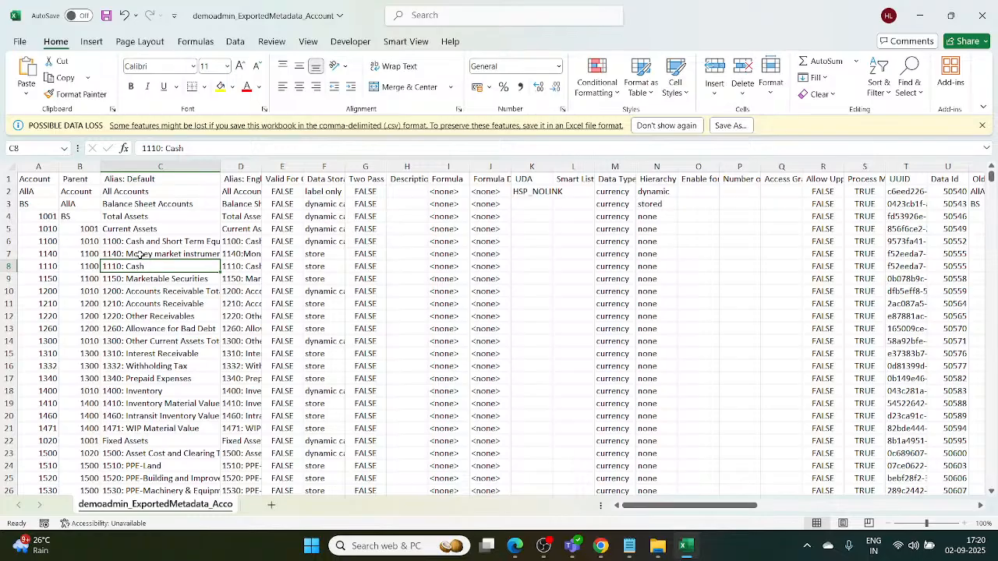
pyautogui.click(139, 254)
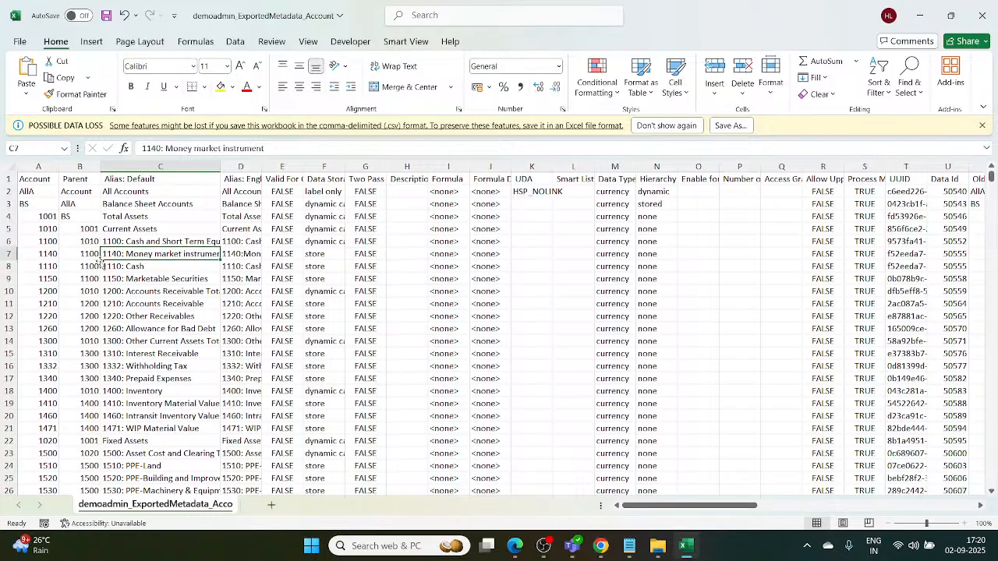
pyautogui.click(89, 255)
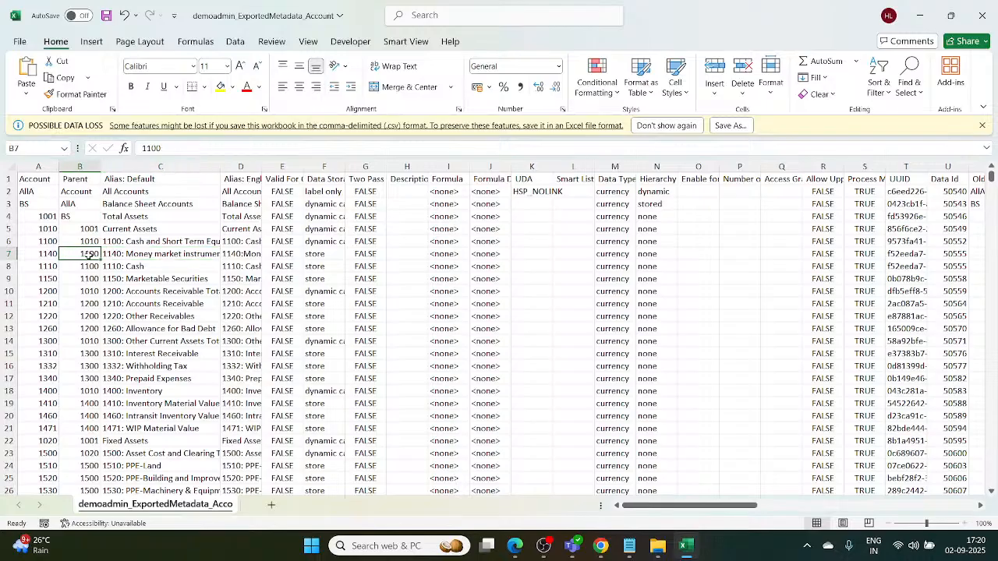
pyautogui.click(126, 255)
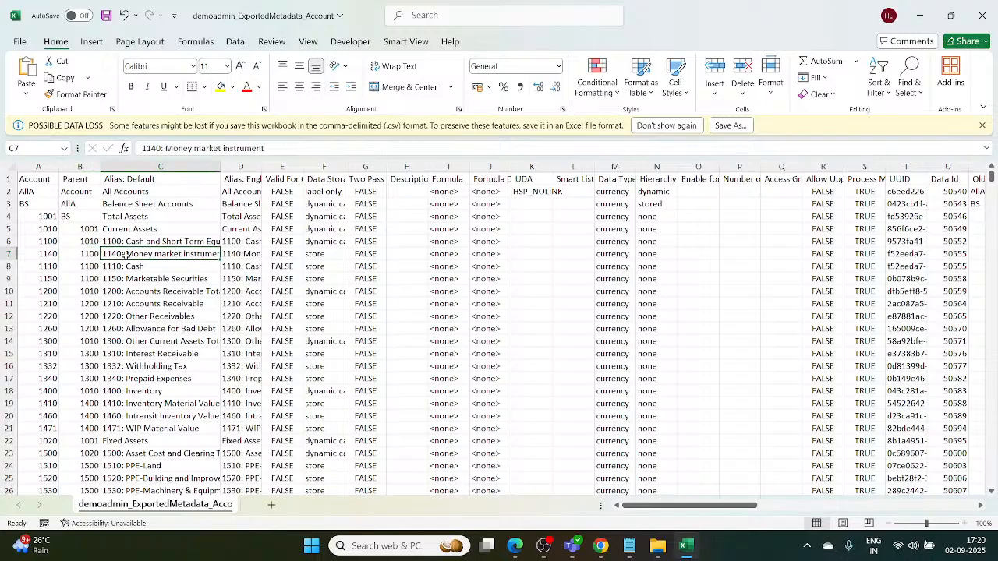
pyautogui.doubleClick(195, 253)
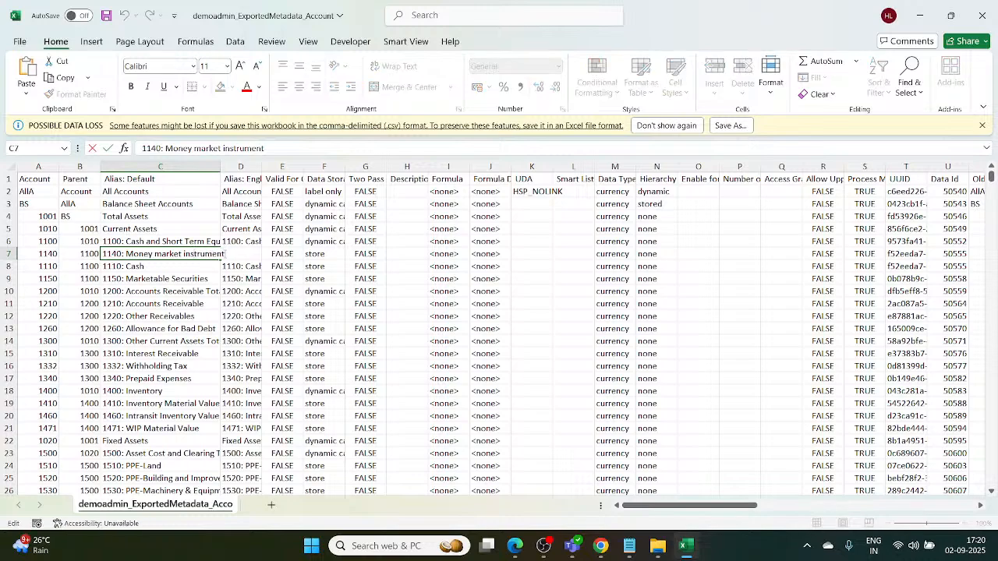
pyautogui.press('BackSpace')
pyautogui.press('BackSpace')
pyautogui.press('BackSpace')
pyautogui.press('BackSpace')
pyautogui.press('BackSpace')
pyautogui.press('BackSpace')
pyautogui.press('BackSpace')
pyautogui.press('BackSpace')
pyautogui.press('BackSpace')
pyautogui.press('BackSpace')
pyautogui.press('BackSpace')
pyautogui.press('BackSpace')
pyautogui.press('BackSpace')
pyautogui.press('BackSpace')
pyautogui.press('BackSpace')
pyautogui.press('BackSpace')
pyautogui.press('BackSpace')
pyautogui.press('BackSpace')
pyautogui.press('BackSpace')
pyautogui.press('BackSpace')
pyautogui.press('BackSpace')
pyautogui.press('BackSpace')
pyautogui.press('BackSpace')
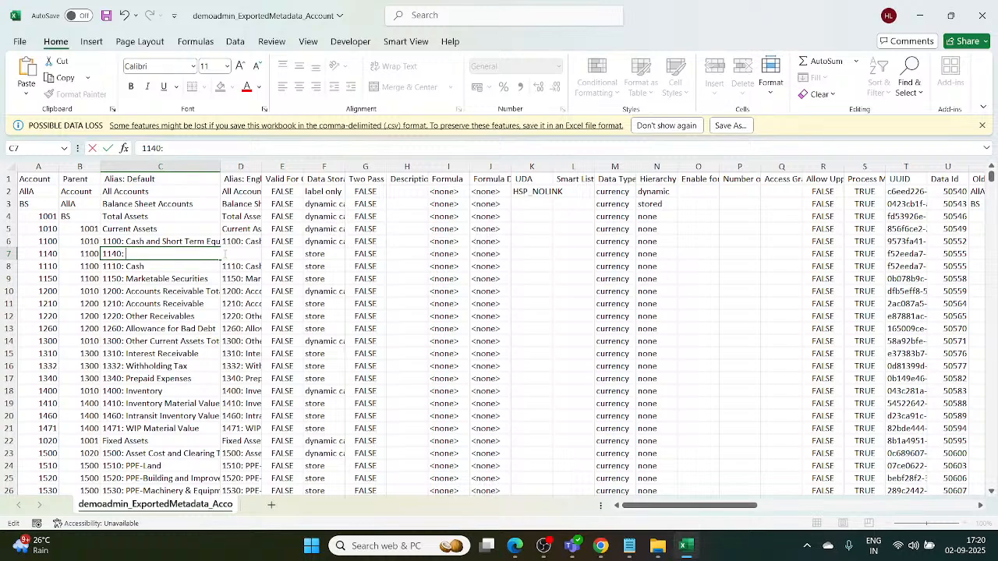
pyautogui.write('Cash equivalent')
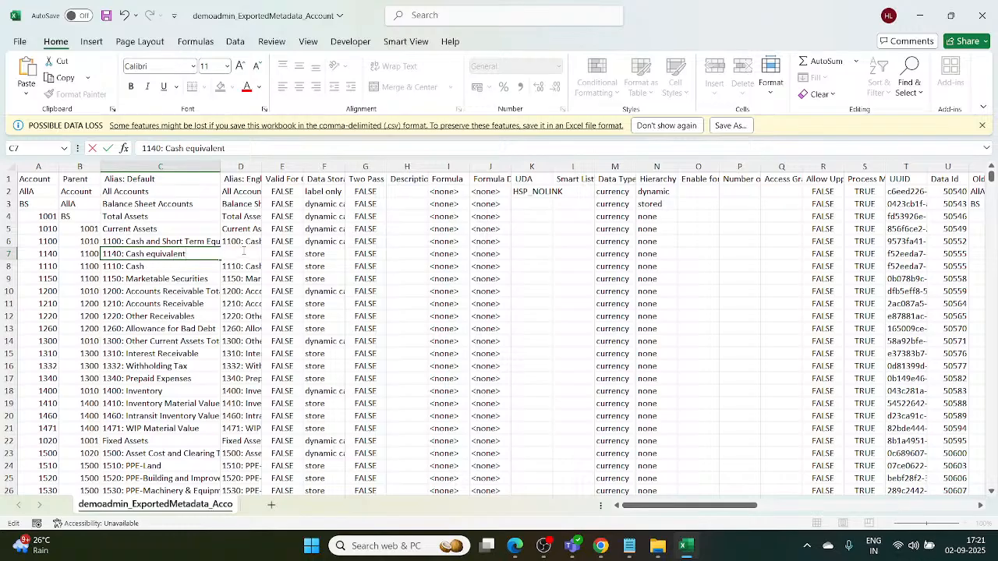
# Widen the Alias: English column and change account 1140's English alias to "1140:Cash equivalent"
pyautogui.click(244, 253)
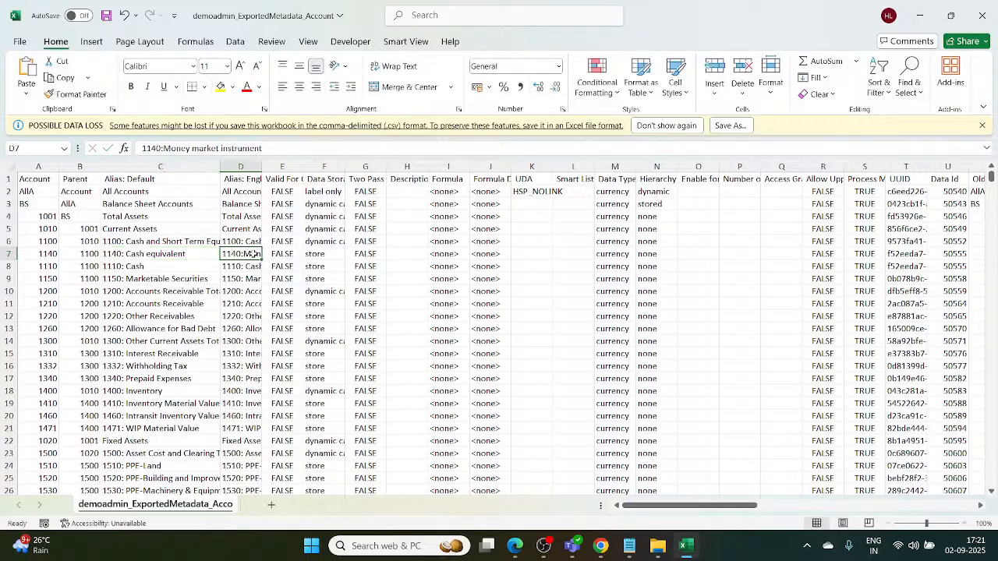
pyautogui.moveTo(262, 168); pyautogui.dragTo(365, 163)
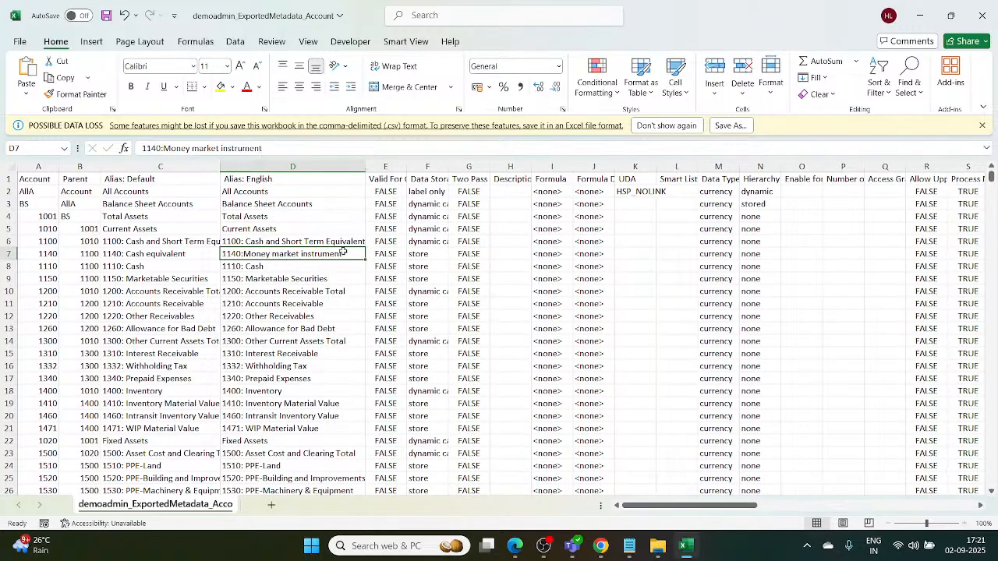
pyautogui.doubleClick(348, 253)
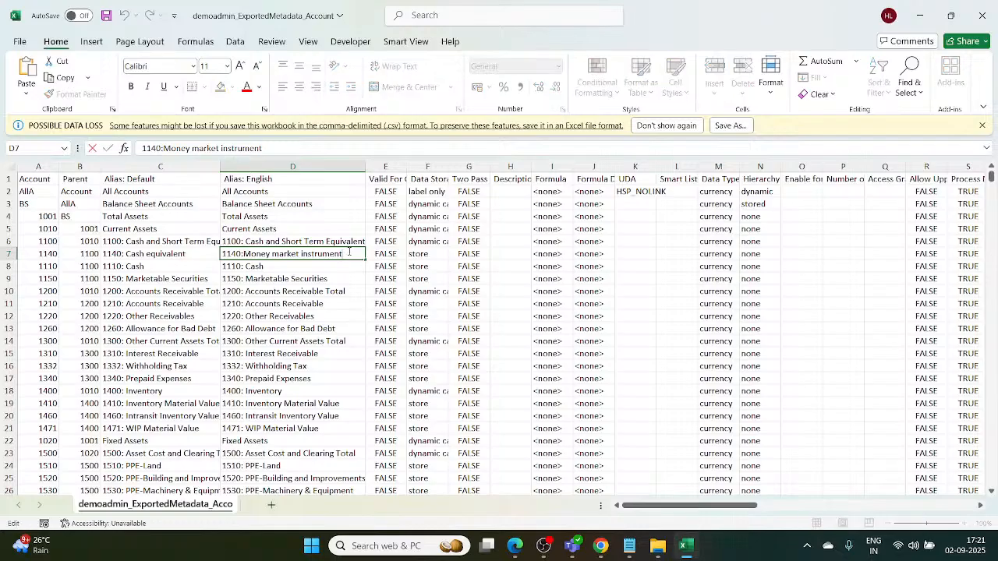
pyautogui.press('BackSpace')
pyautogui.press('BackSpace')
pyautogui.press('BackSpace')
pyautogui.press('BackSpace')
pyautogui.press('BackSpace')
pyautogui.press('BackSpace')
pyautogui.press('BackSpace')
pyautogui.press('BackSpace')
pyautogui.press('BackSpace')
pyautogui.press('BackSpace')
pyautogui.press('BackSpace')
pyautogui.press('BackSpace')
pyautogui.press('BackSpace')
pyautogui.press('BackSpace')
pyautogui.press('BackSpace')
pyautogui.press('BackSpace')
pyautogui.press('BackSpace')
pyautogui.press('BackSpace')
pyautogui.press('BackSpace')
pyautogui.press('BackSpace')
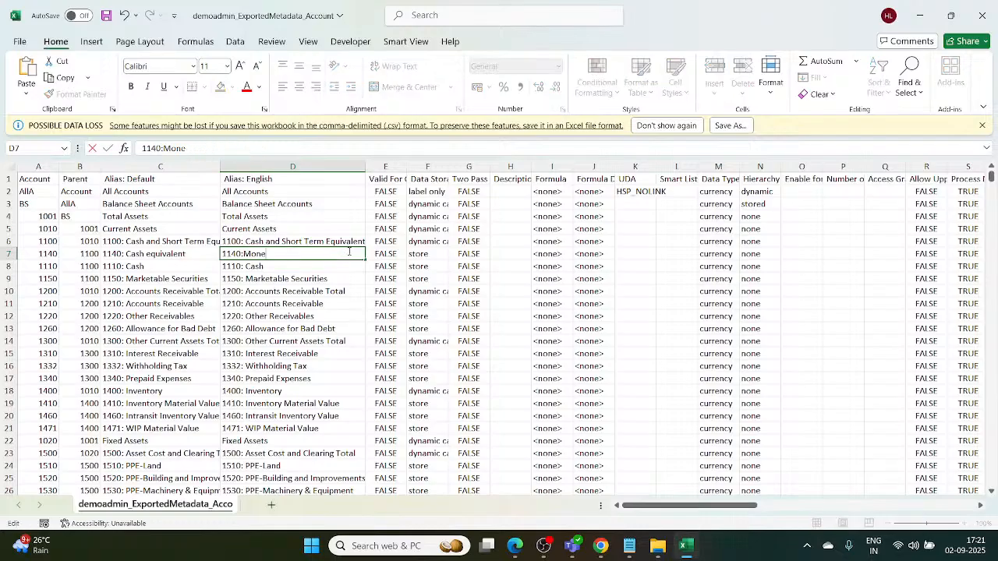
pyautogui.press('BackSpace')
pyautogui.write('Cash equivalent')
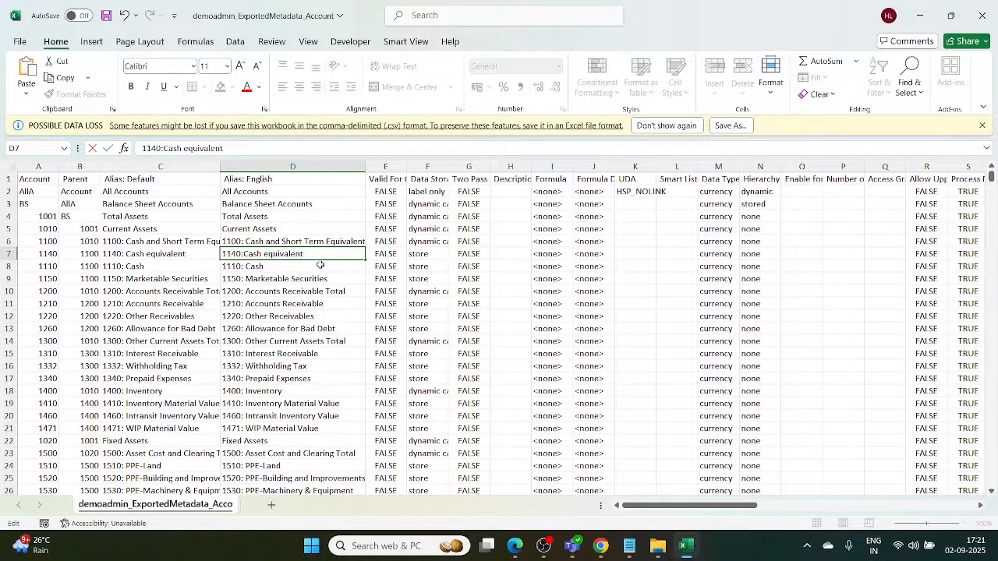
pyautogui.click(403, 257)
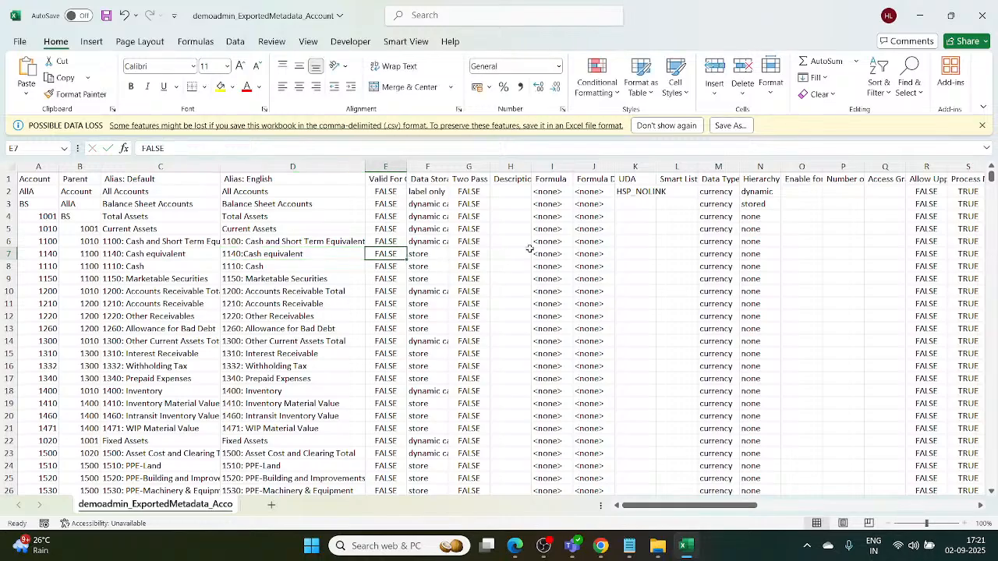
pyautogui.click(312, 259)
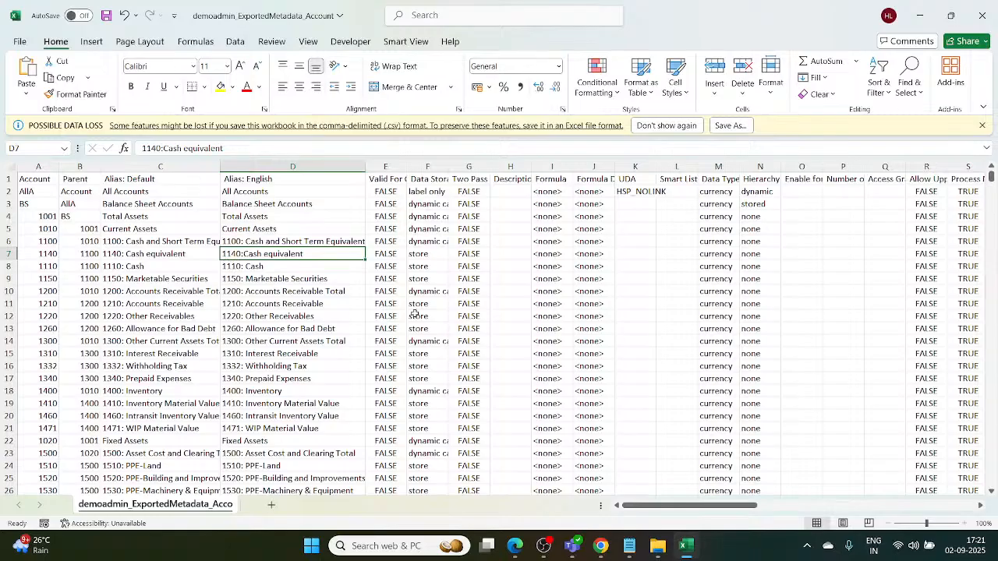
# Rename the worksheet to ExportedMetadata_Acco, dropping the demoadmin prefix
pyautogui.doubleClick(212, 504)
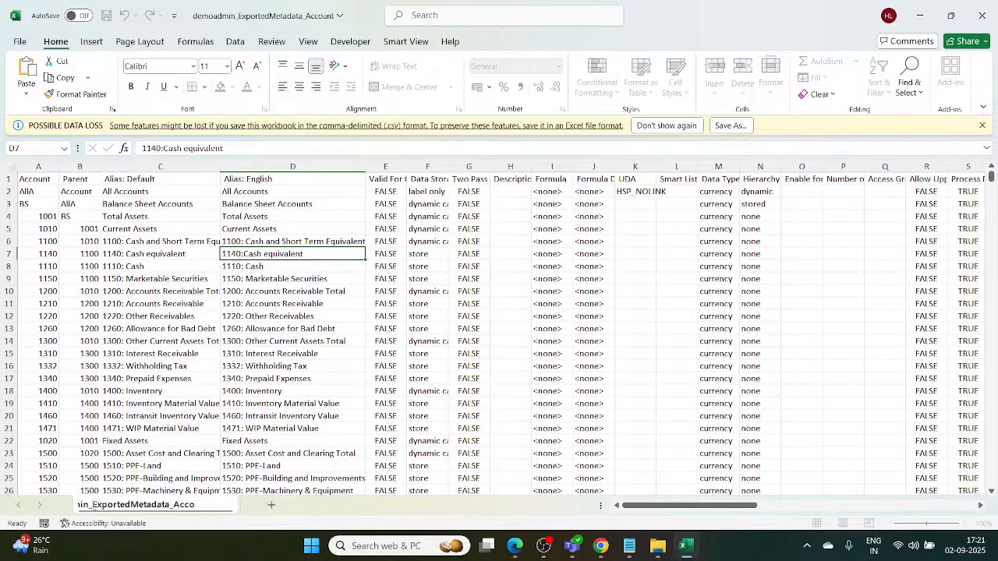
pyautogui.press('BackSpace')
pyautogui.press('BackSpace')
pyautogui.press('BackSpace')
pyautogui.press('BackSpace')
pyautogui.press('BackSpace')
pyautogui.press('BackSpace')
pyautogui.press('BackSpace')
pyautogui.press('BackSpace')
pyautogui.press('BackSpace')
pyautogui.press('BackSpace')
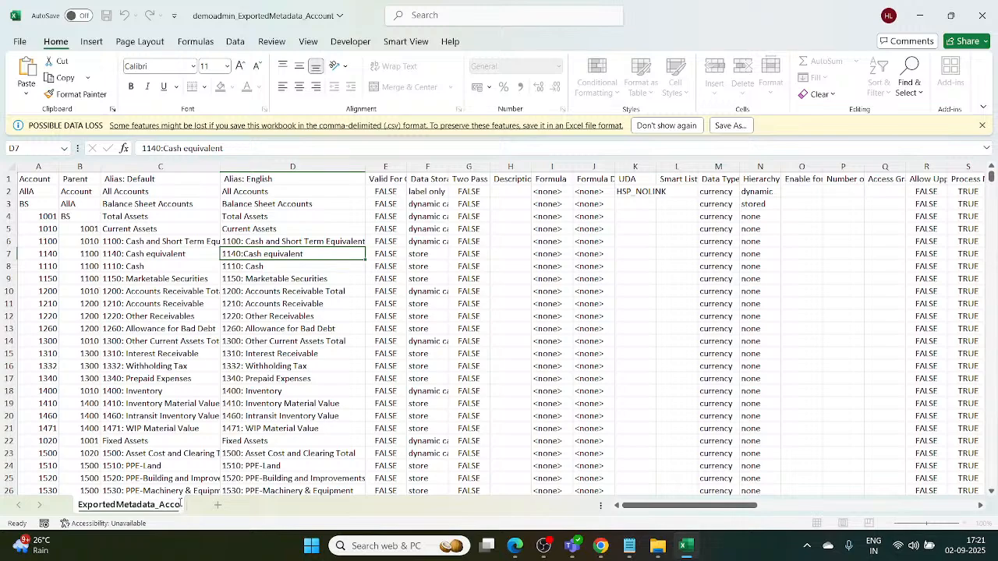
pyautogui.press('Return')
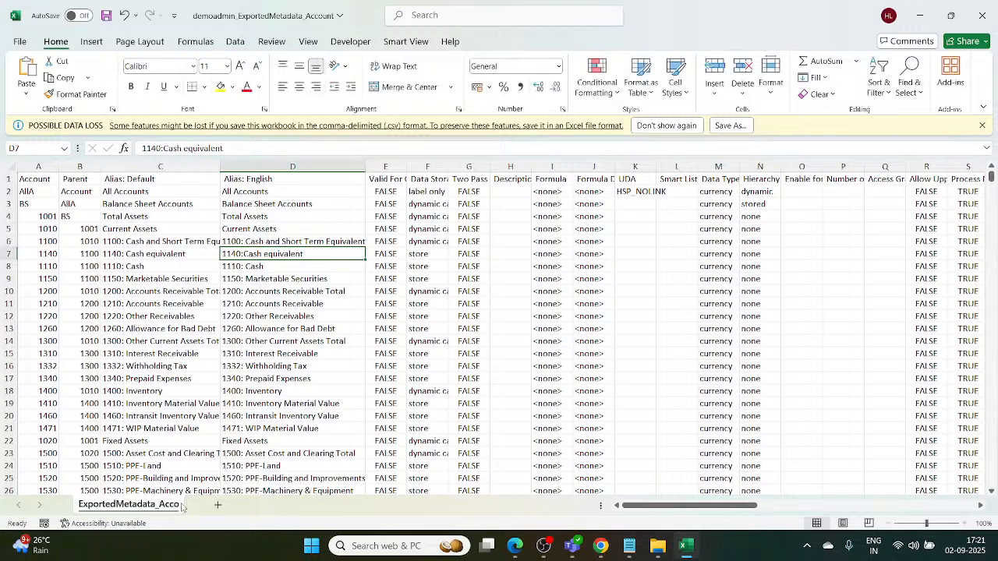
# Close the edited Account CSV, saving its changes to the OneDrive Desktop folder
pyautogui.click(985, 16)
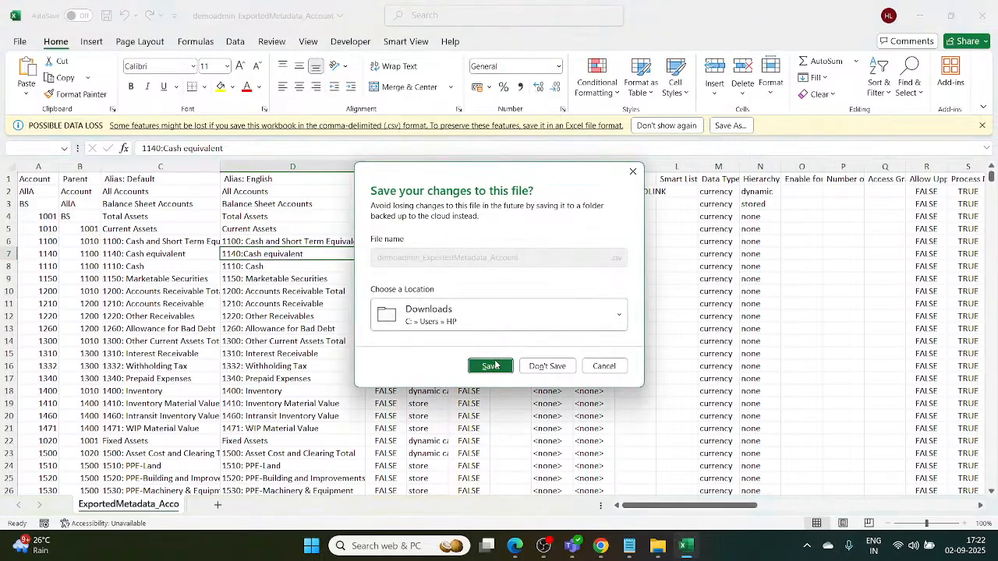
pyautogui.click(619, 316)
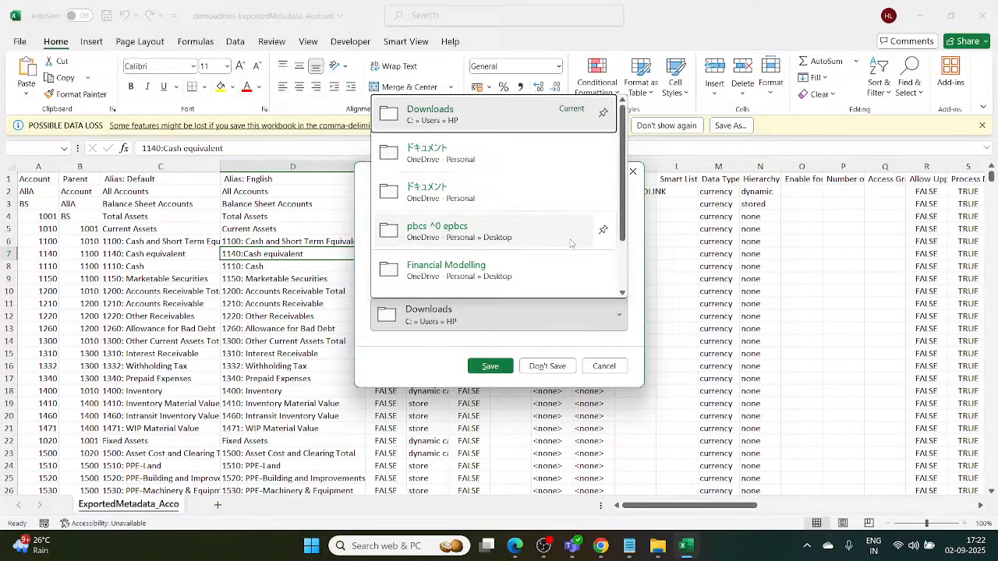
pyautogui.scroll(-2, 568, 250)
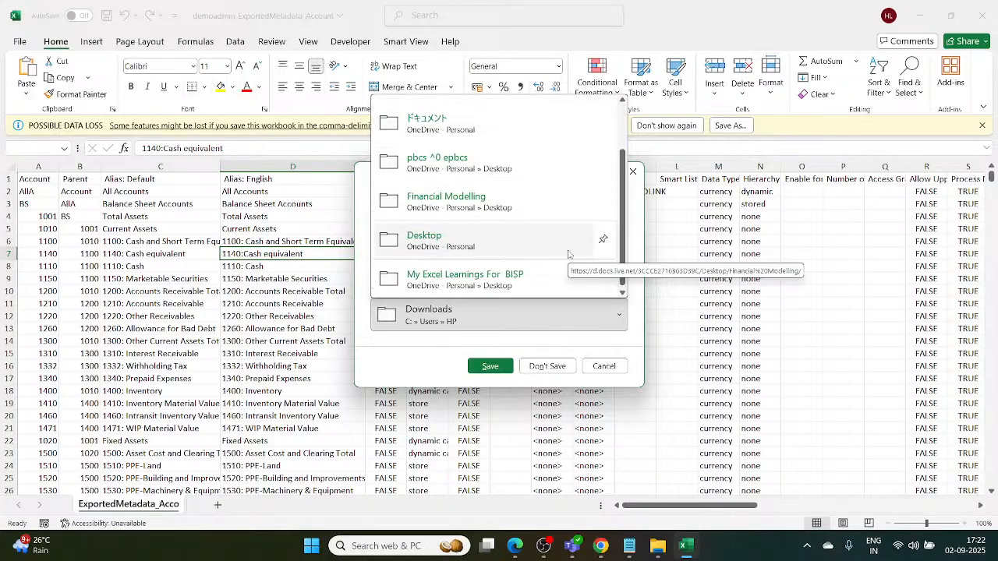
pyautogui.click(535, 249)
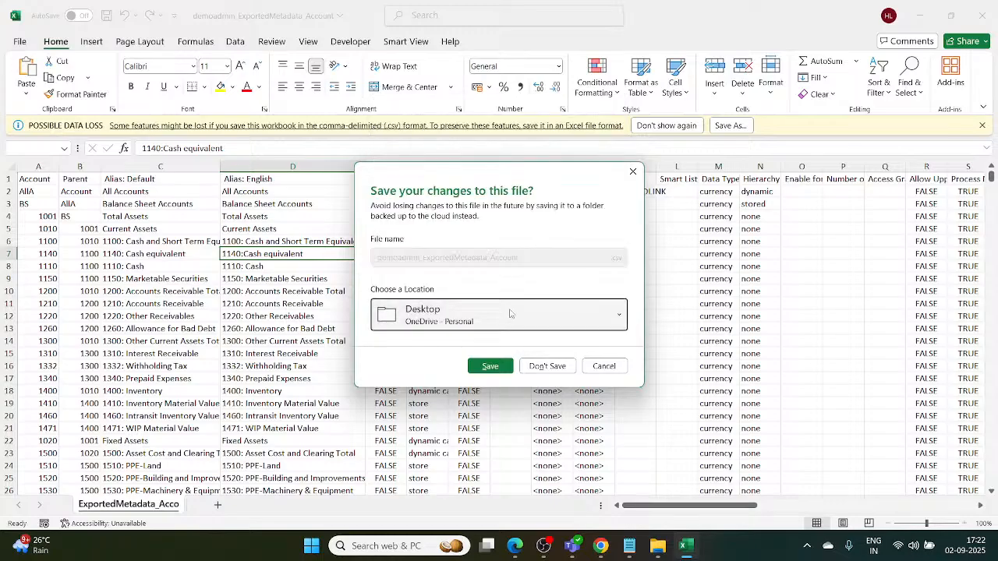
pyautogui.click(491, 367)
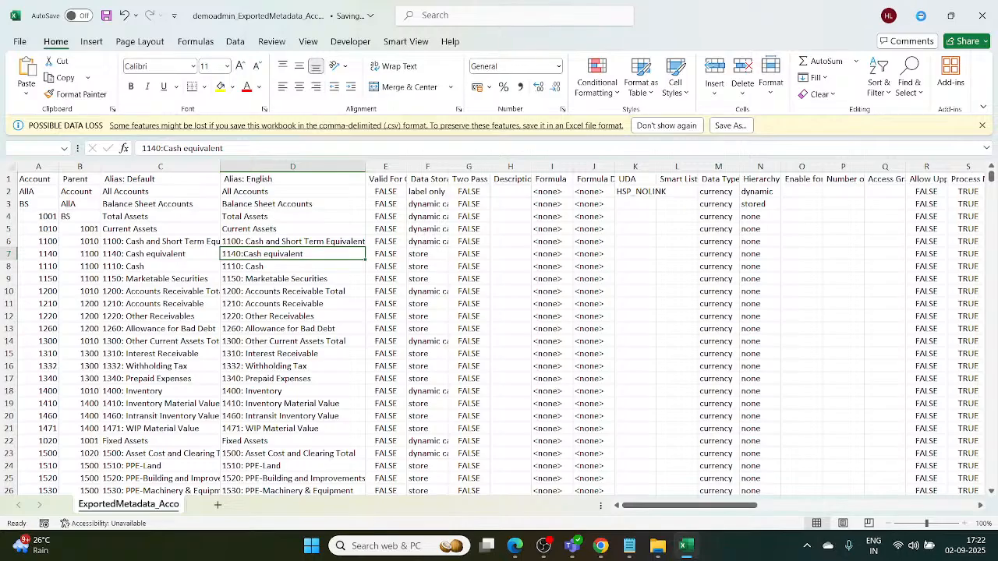
# Minimize the workbook window and open the Windows search
pyautogui.click(922, 10)
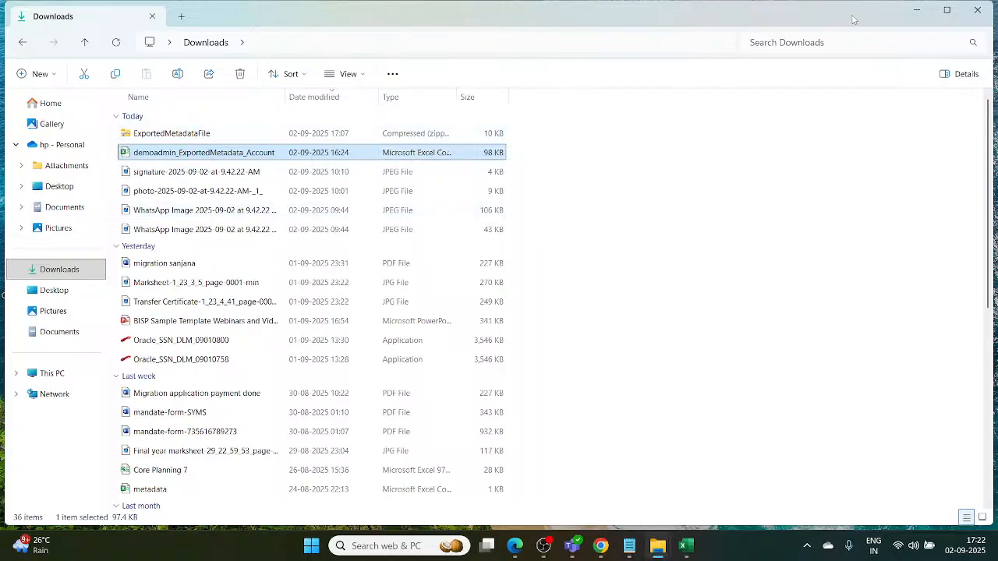
pyautogui.click(685, 548)
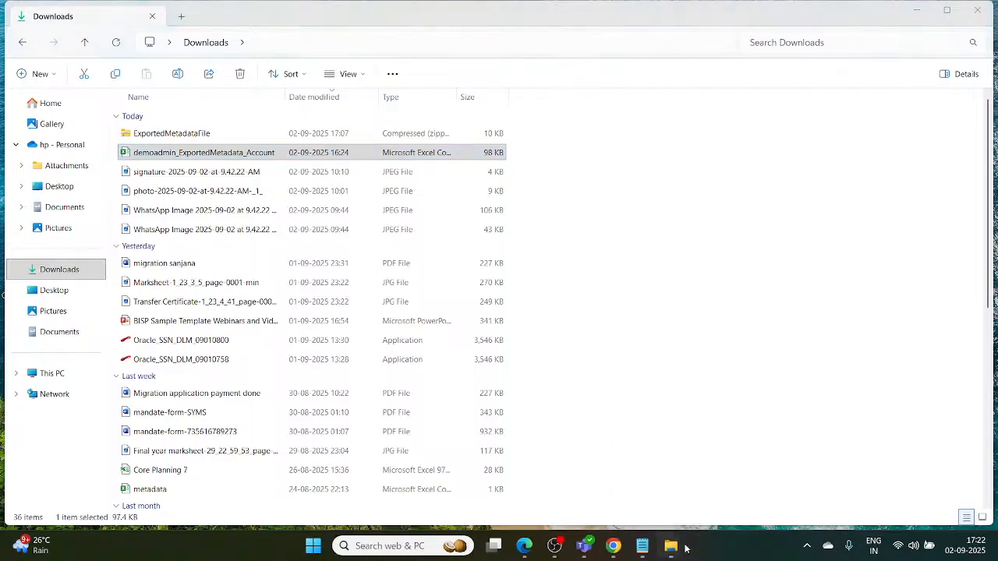
pyautogui.click(374, 549)
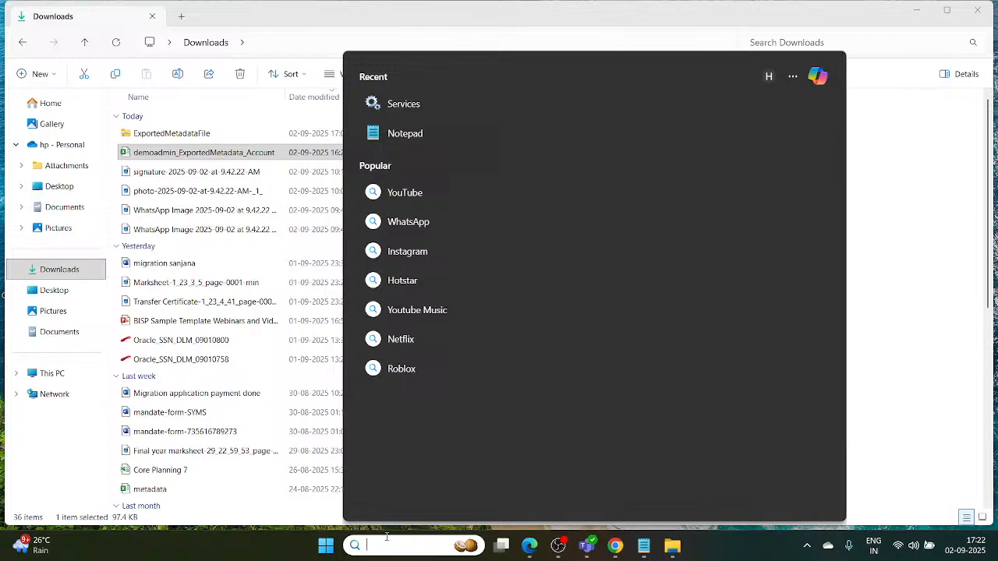
# Launch Excel with a blank workbook and minimize its window
pyautogui.press('super+r')
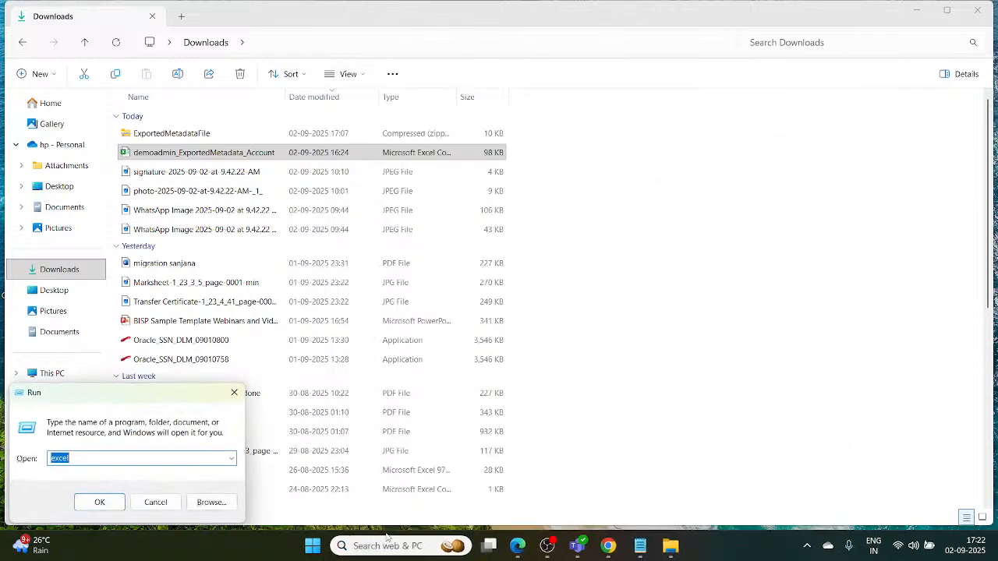
pyautogui.click(100, 493)
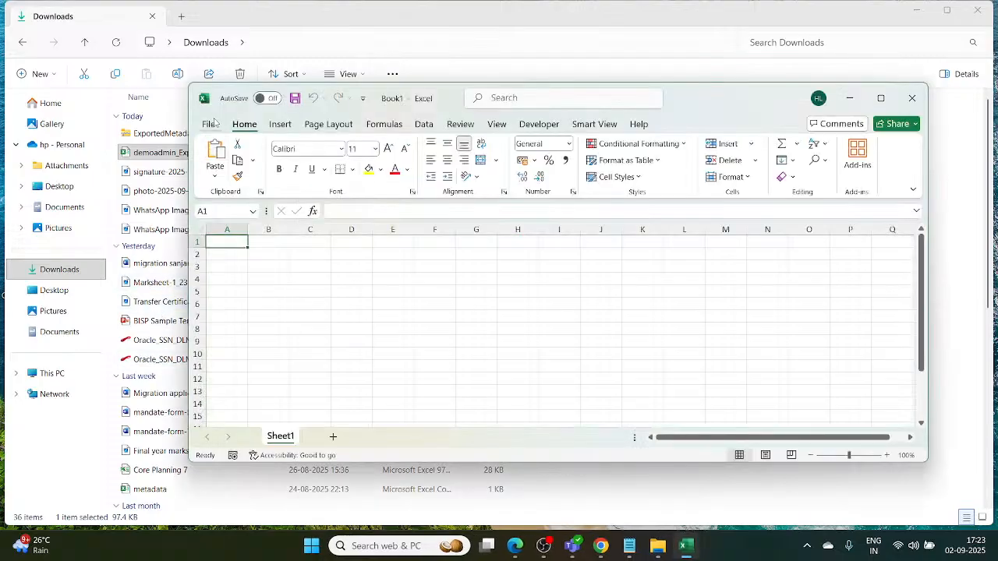
pyautogui.click(850, 99)
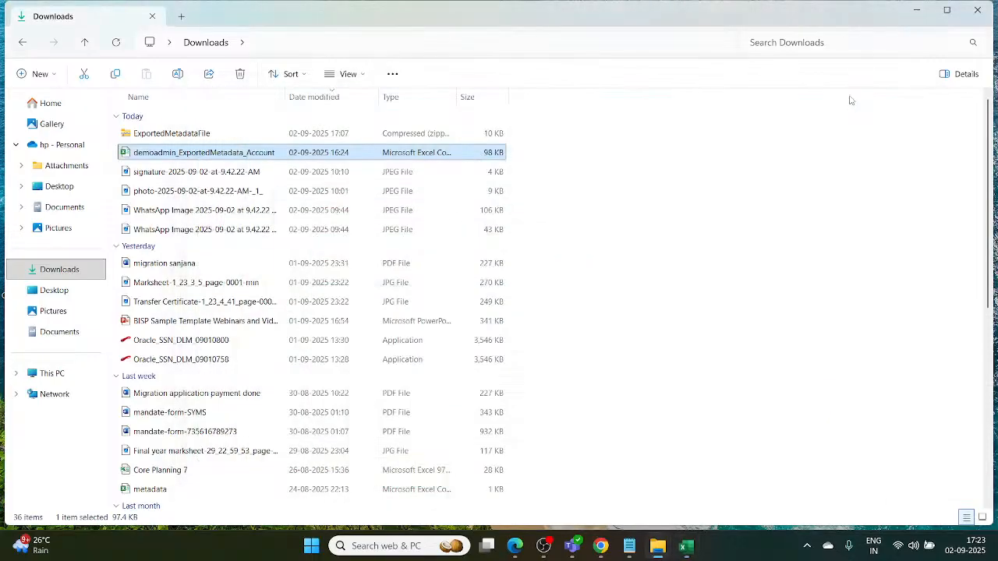
# Minimize the Downloads window and locate the demoadmin_ExportedMetadata_Account file on the desktop
pyautogui.click(918, 7)
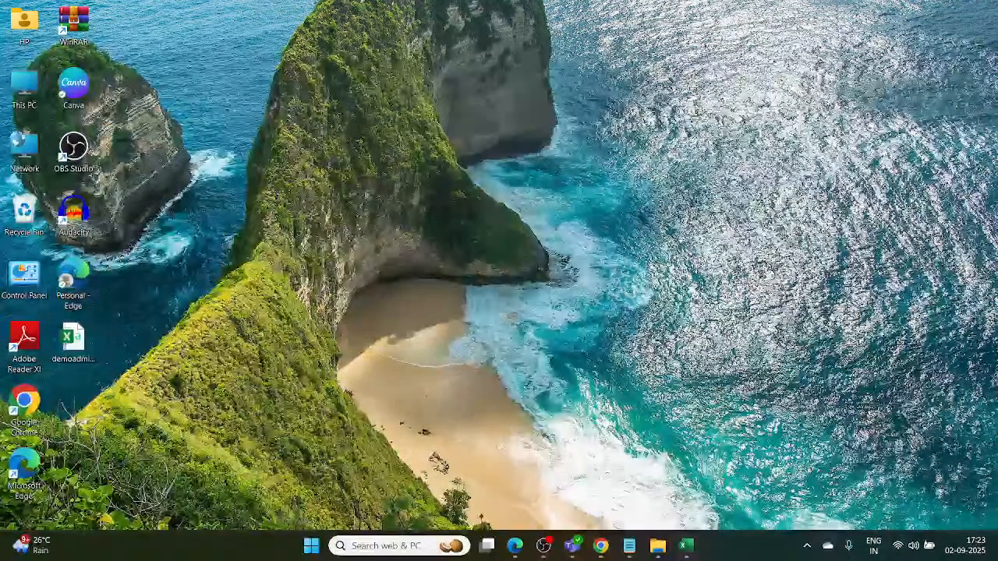
pyautogui.click(82, 347)
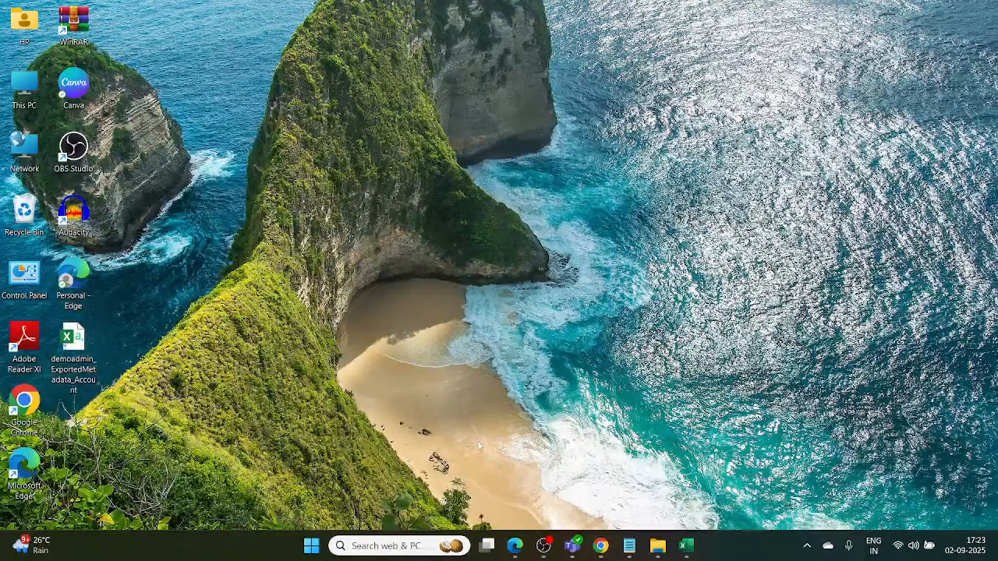
pyautogui.moveTo(657, 550)
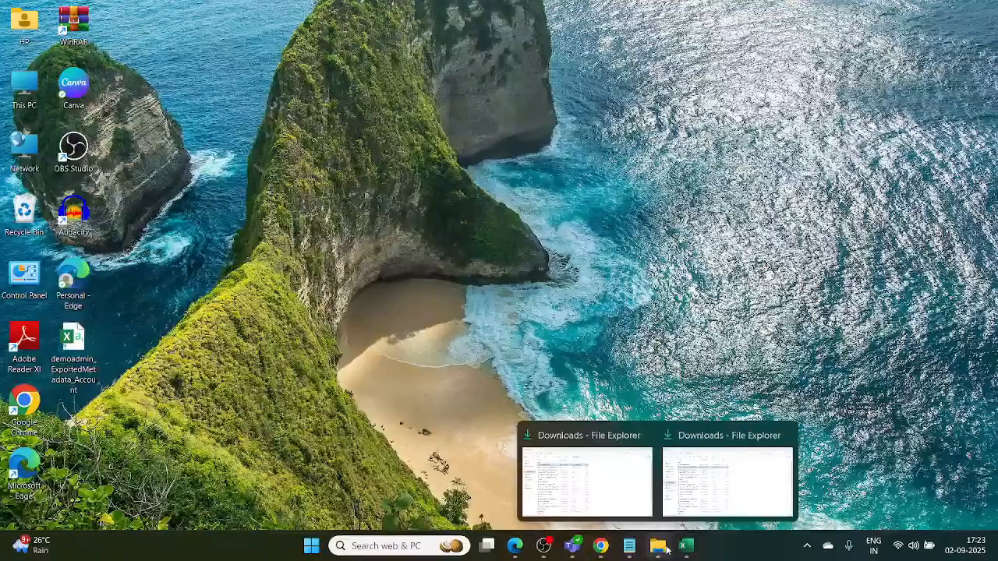
# Switch to the Oracle EPM Planning page in Chrome, return to the Vision home page and reload it
pyautogui.click(602, 548)
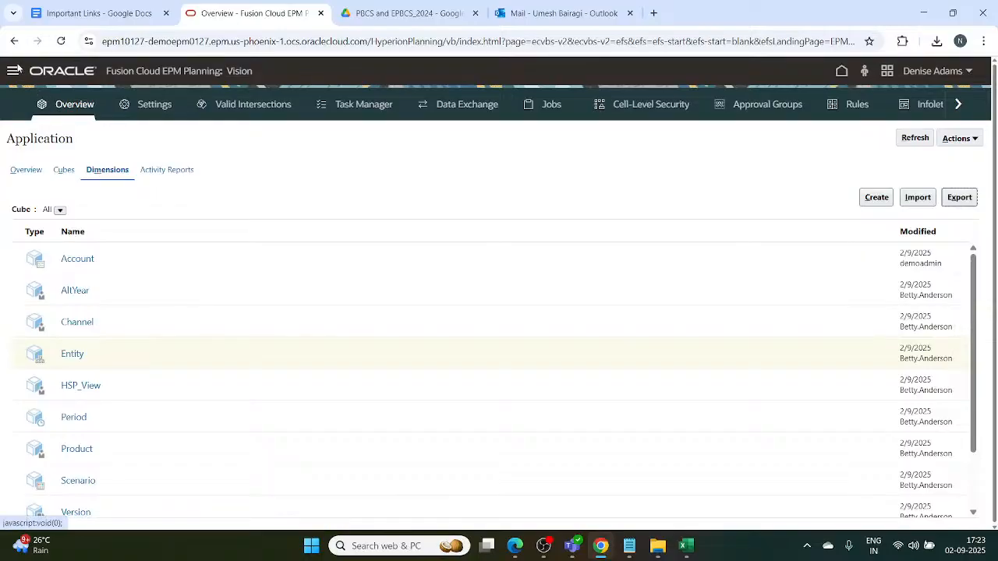
pyautogui.click(842, 73)
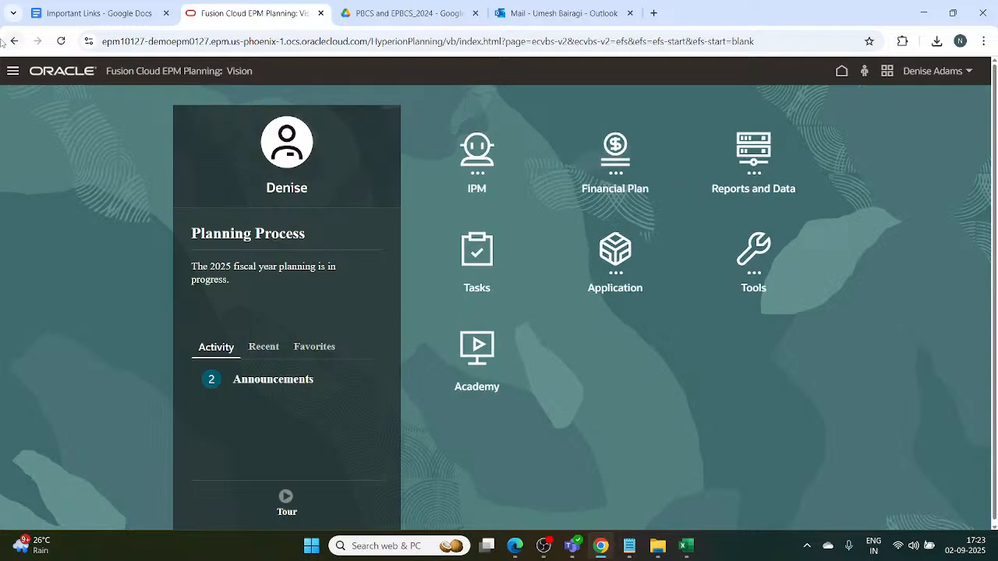
pyautogui.click(61, 45)
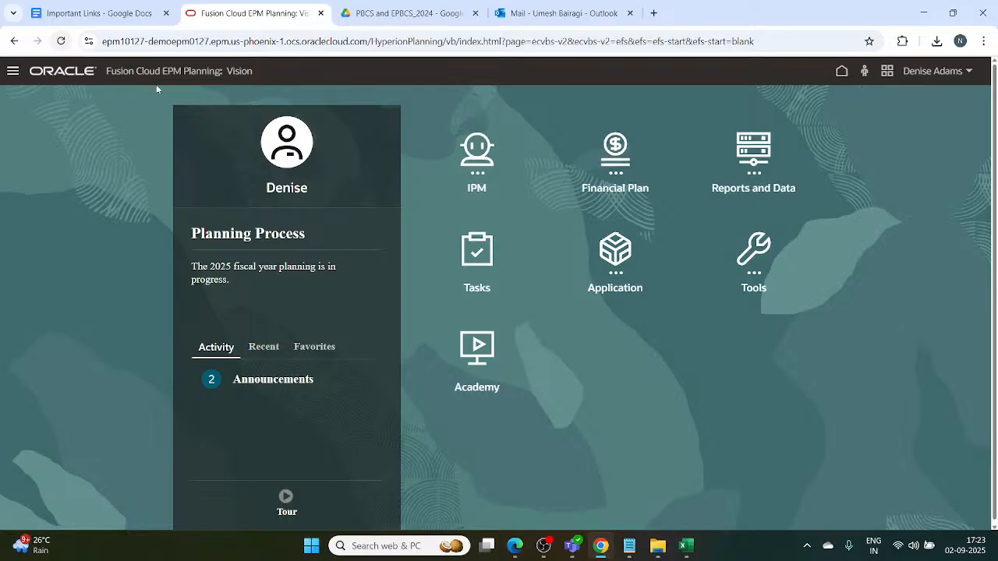
# Open the Vision application's overview and display its list of dimensions
pyautogui.click(12, 74)
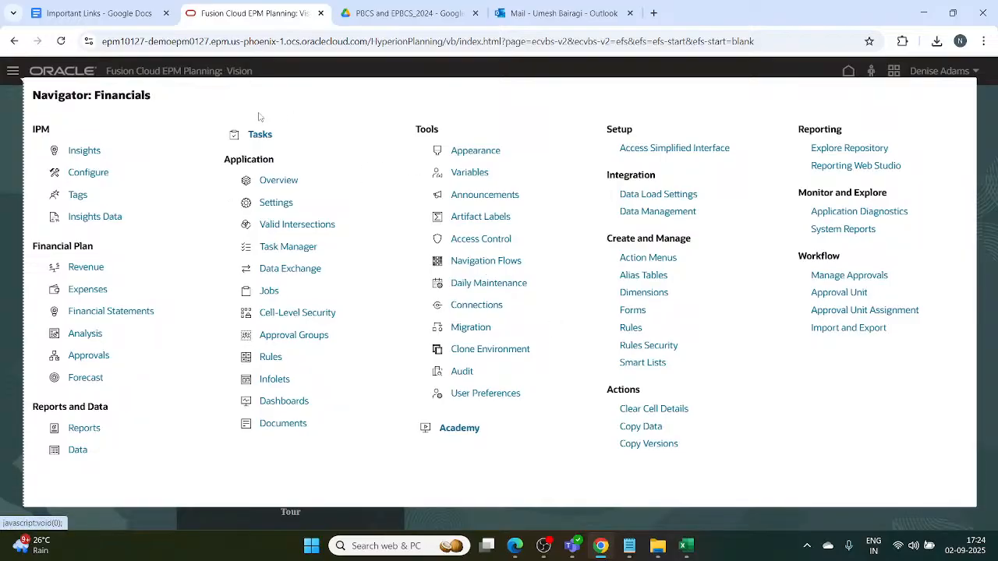
pyautogui.click(279, 182)
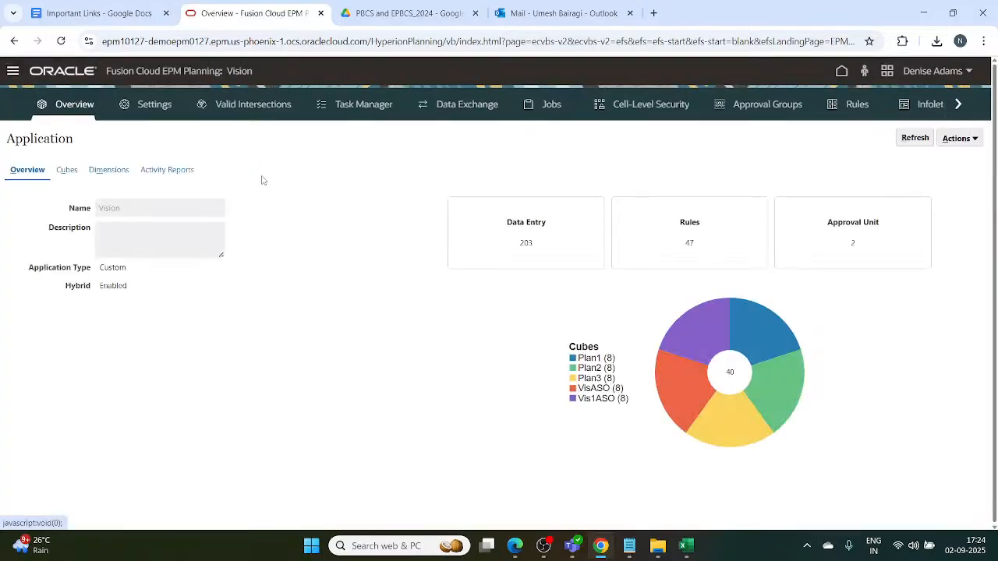
pyautogui.click(121, 173)
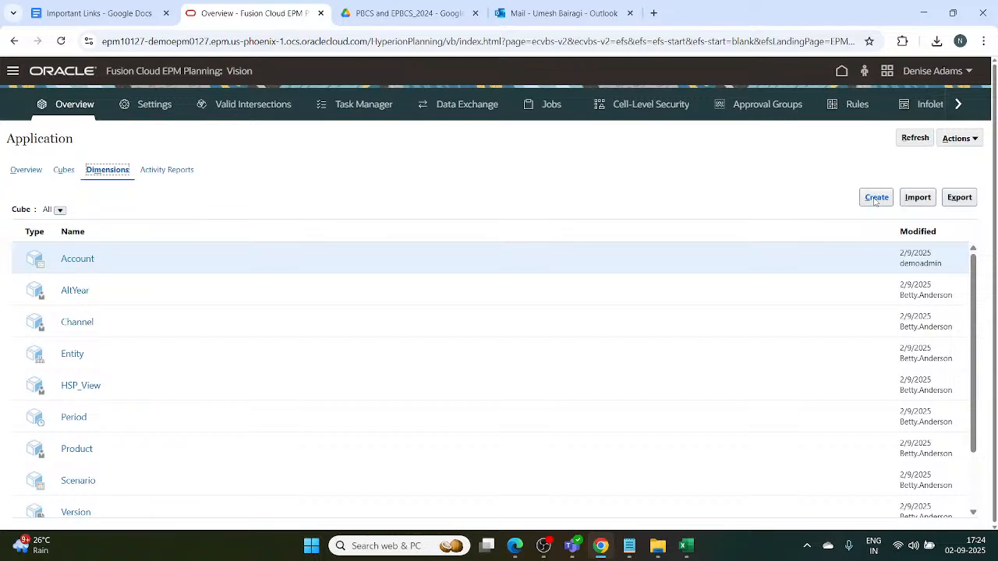
# Create a metadata import and choose the demoadmin_ExportedMetadata_Account file from the desktop for the Account dimension
pyautogui.click(919, 198)
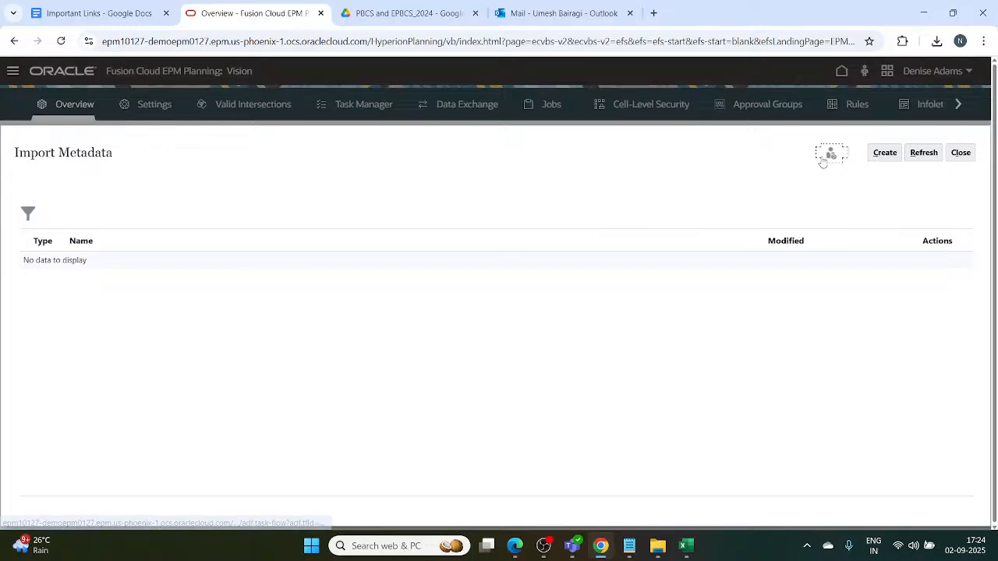
pyautogui.click(884, 154)
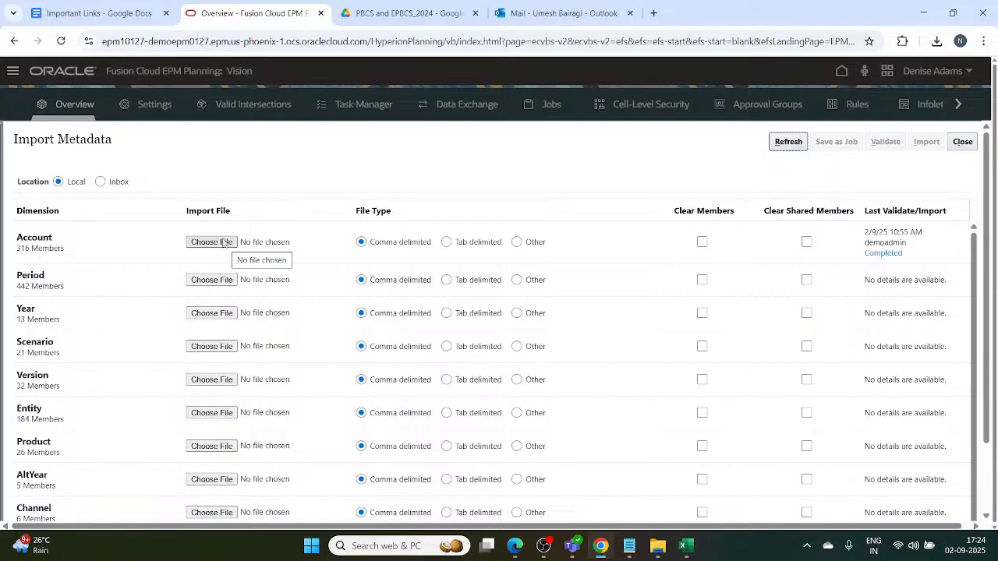
pyautogui.click(222, 242)
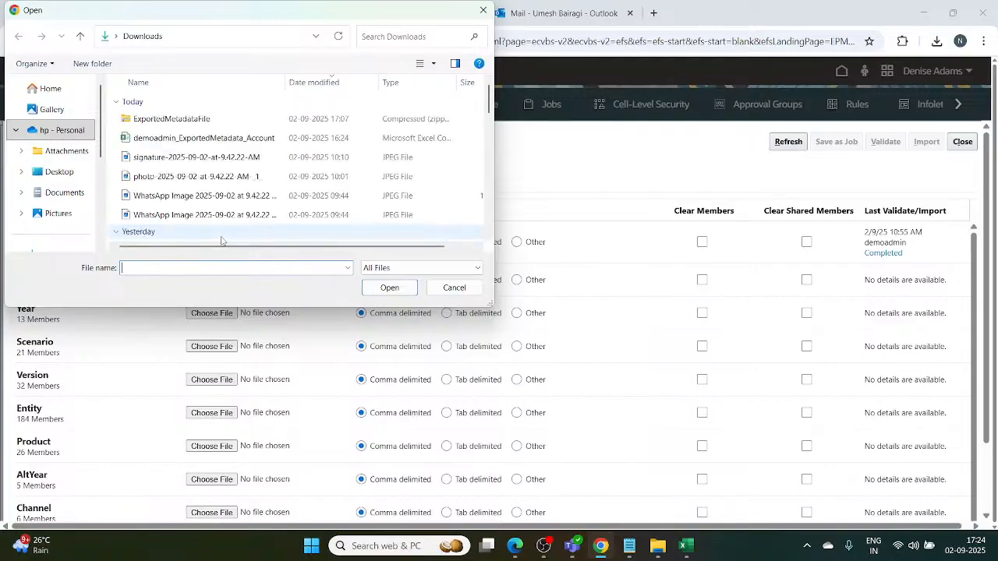
pyautogui.click(77, 173)
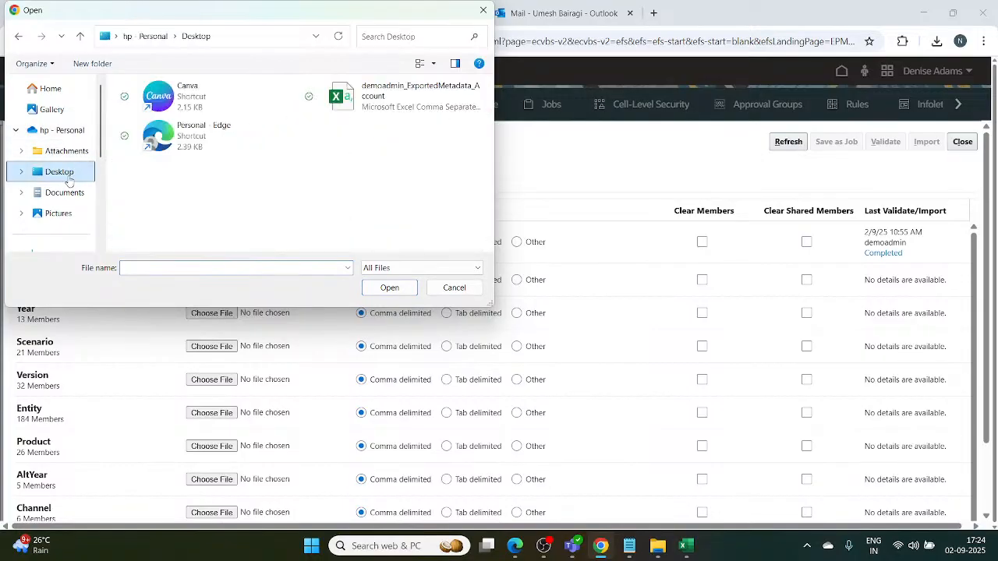
pyautogui.click(375, 90)
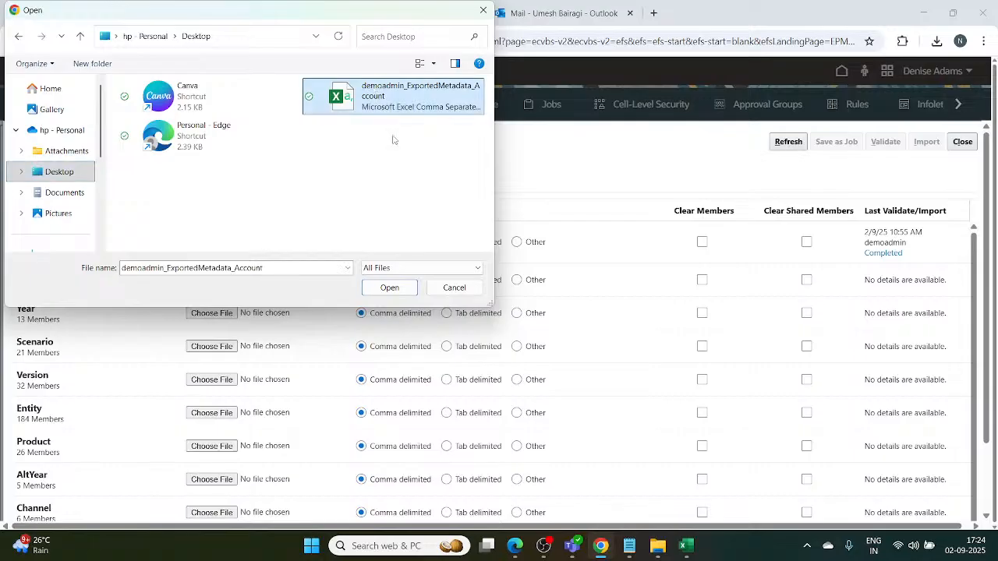
pyautogui.click(392, 288)
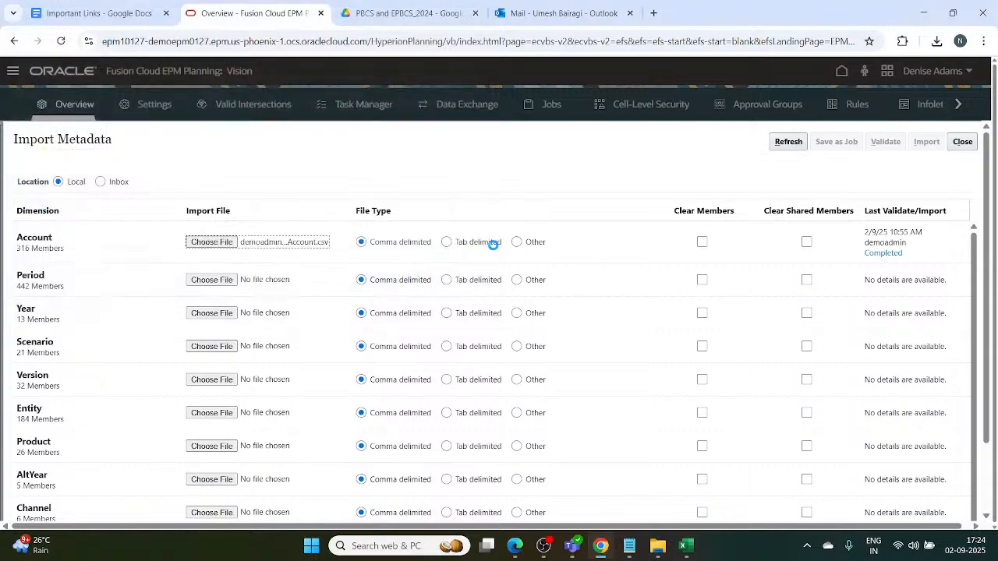
# Enable Clear Members for the Account dimension and validate the import metadata
pyautogui.click(701, 242)
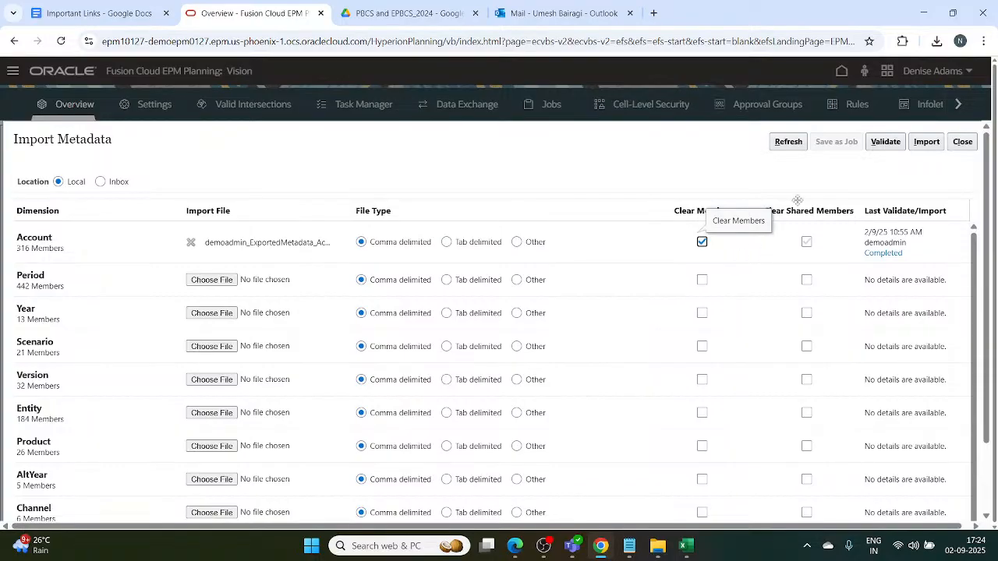
pyautogui.click(887, 142)
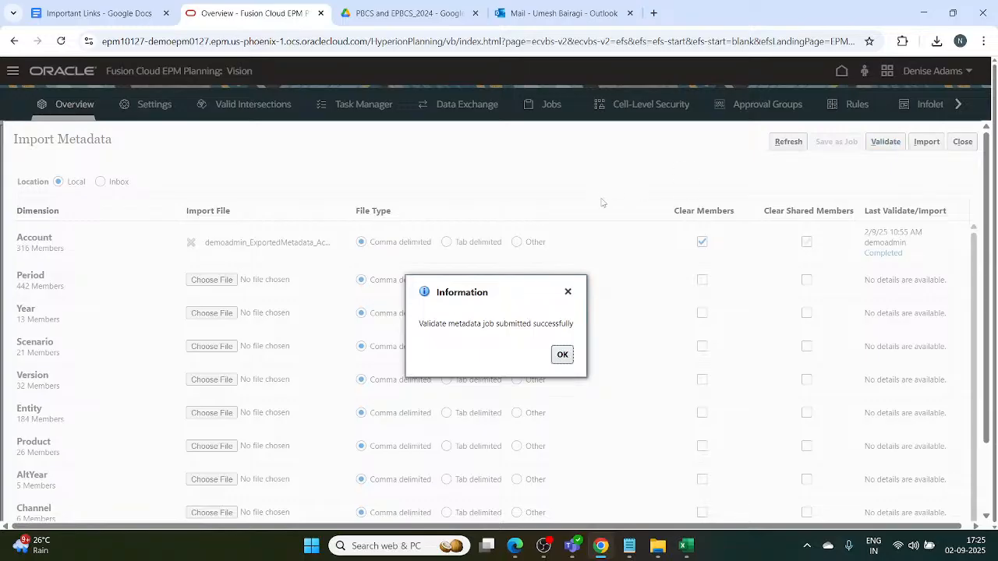
pyautogui.click(562, 357)
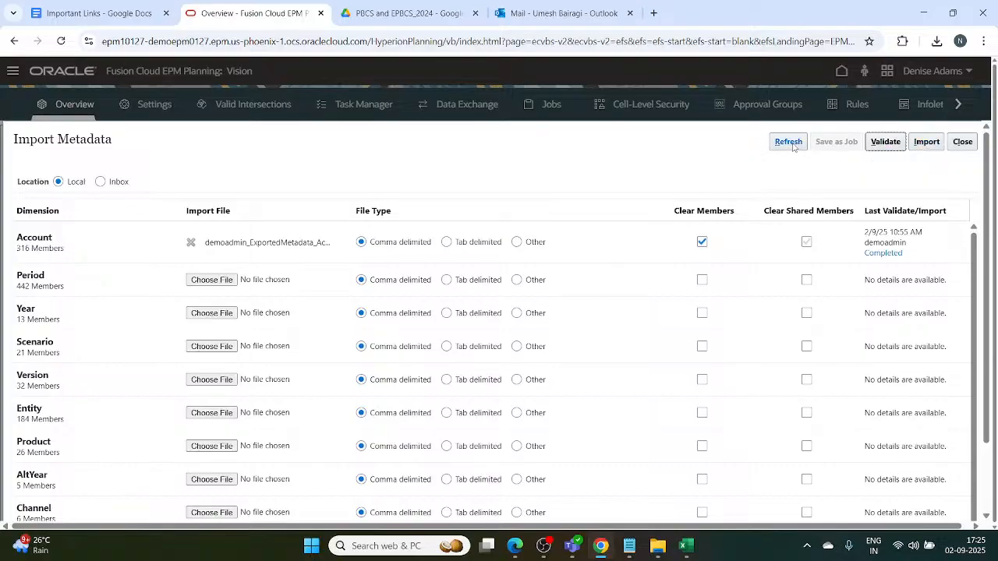
# Import the Account metadata with the database set to refresh if the import is successful
pyautogui.click(928, 142)
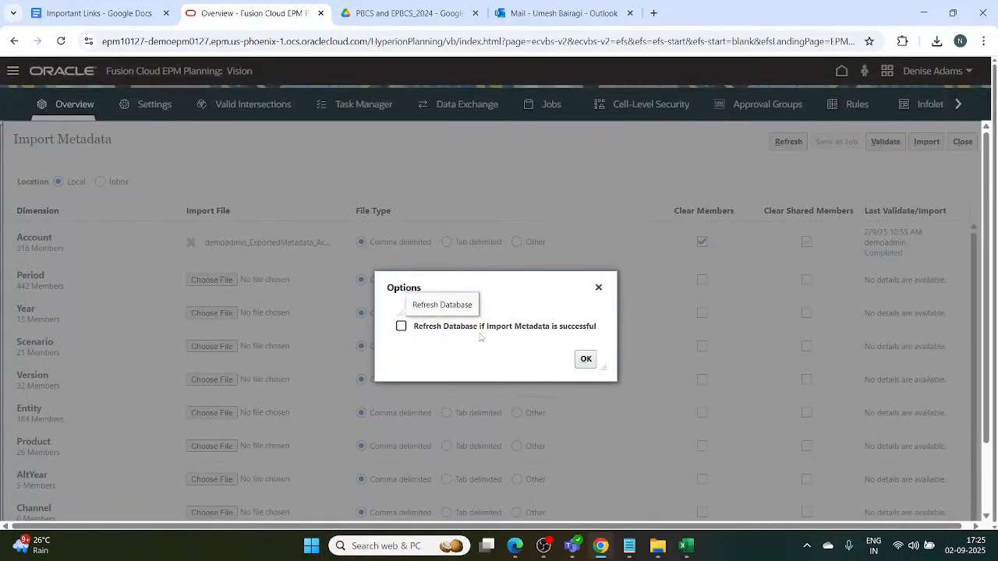
pyautogui.click(400, 328)
pyautogui.click(583, 361)
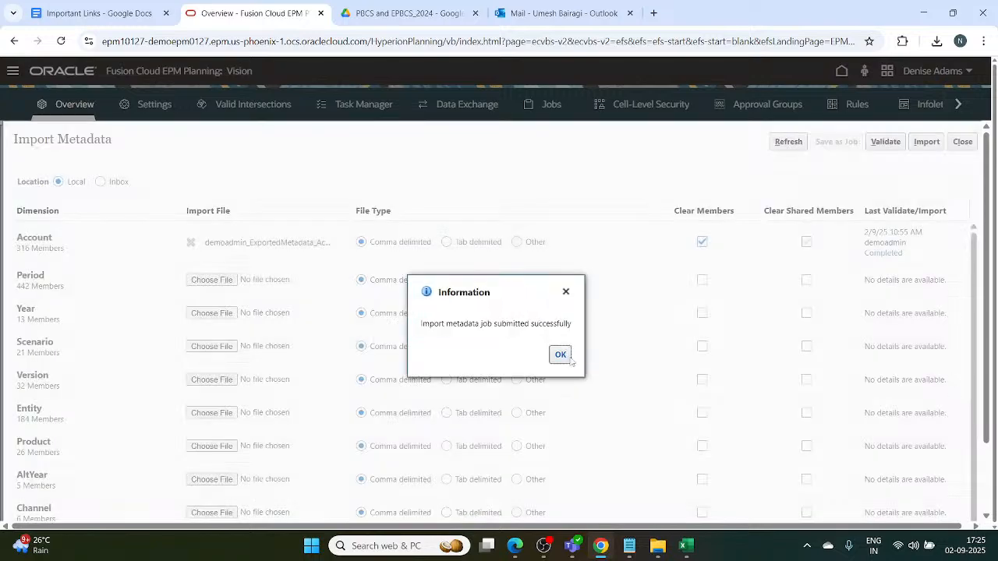
pyautogui.click(565, 357)
# Refresh the import status and close the Import Metadata pages to return to the dimensions list
pyautogui.click(794, 147)
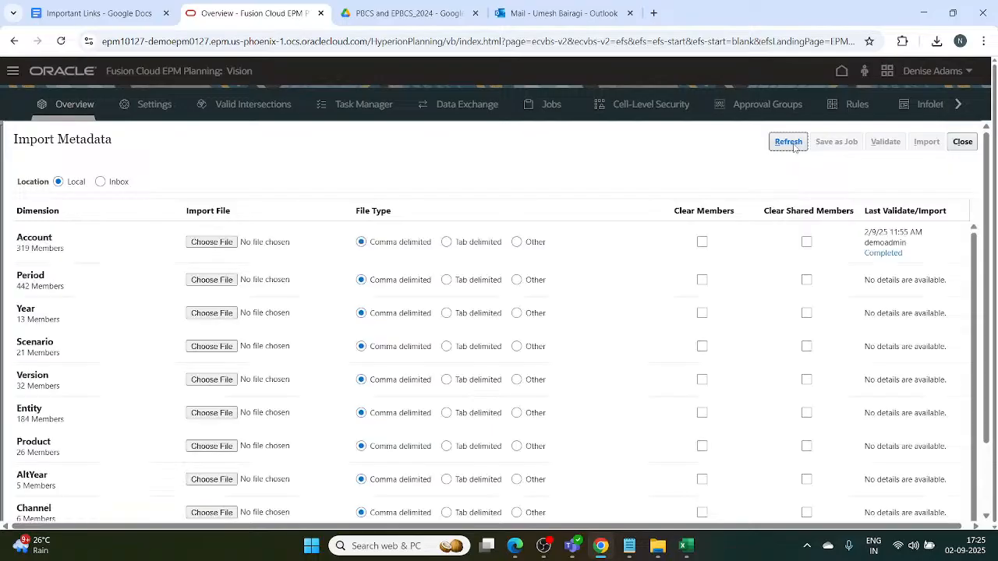
pyautogui.scroll(-2, 711, 173)
pyautogui.scroll(2, 593, 245)
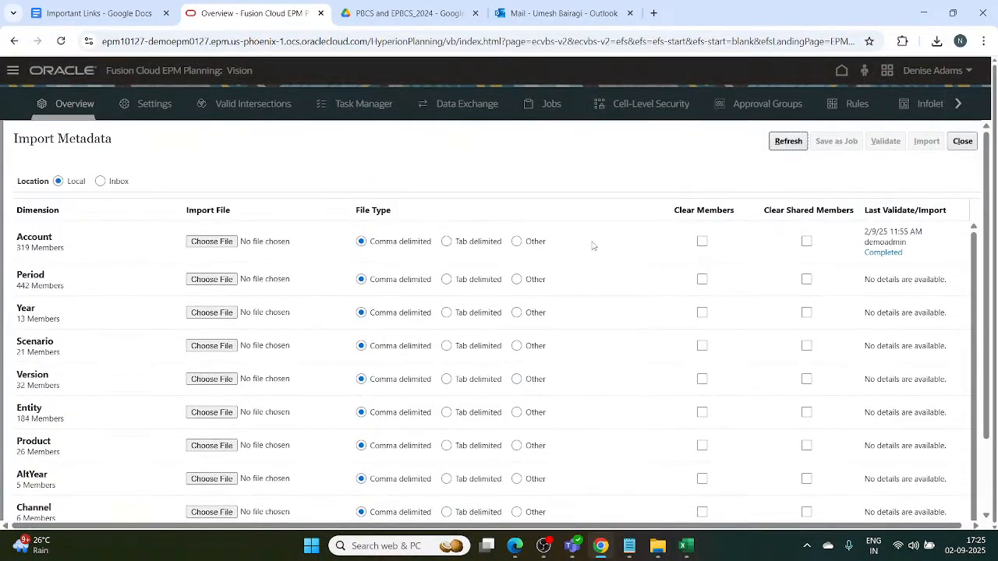
pyautogui.click(960, 141)
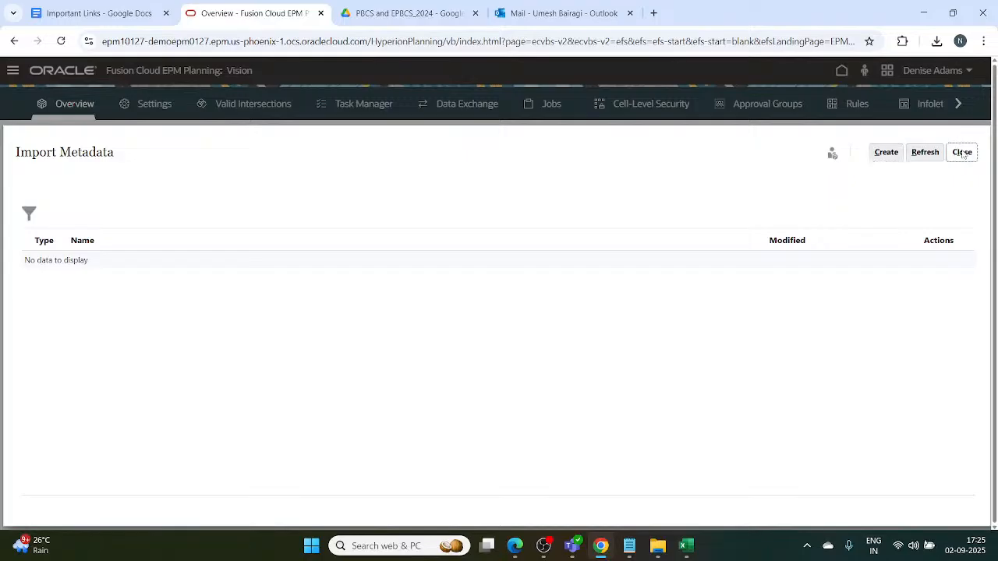
pyautogui.click(961, 153)
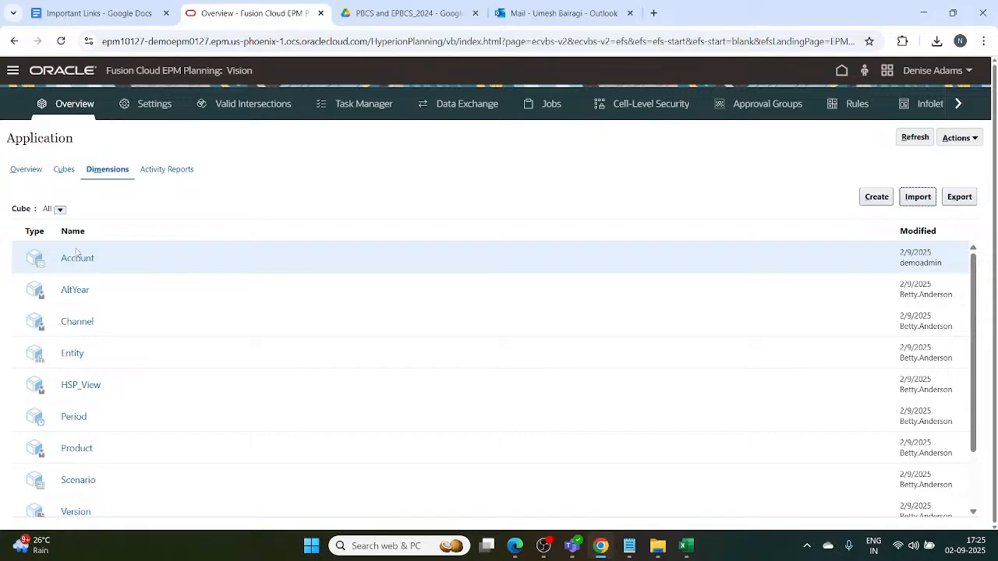
# Open the Account dimension and expand AllA, BS, 1001, 1010 and 1100 to check the Cash at securities member
pyautogui.click(78, 260)
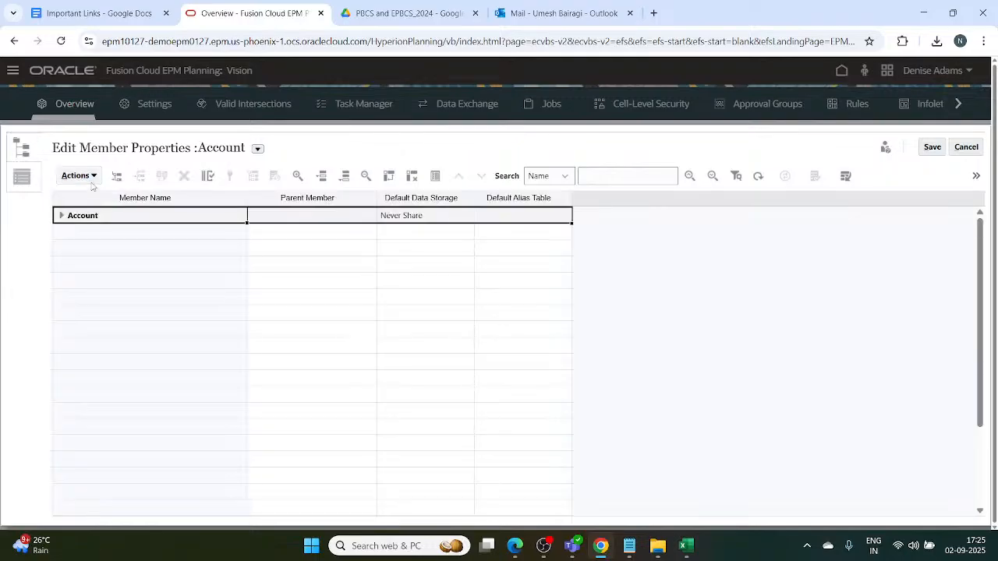
pyautogui.click(61, 215)
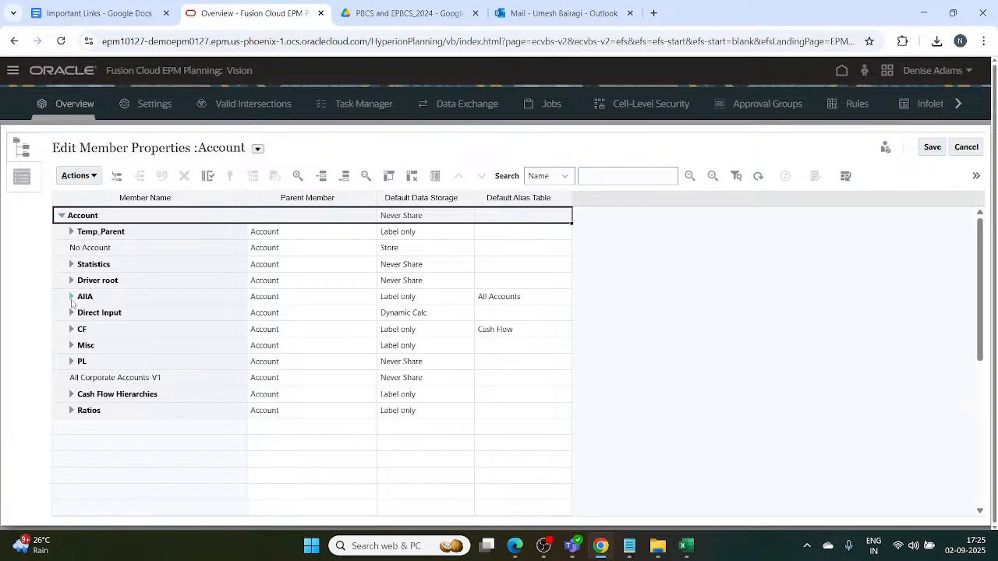
pyautogui.click(71, 296)
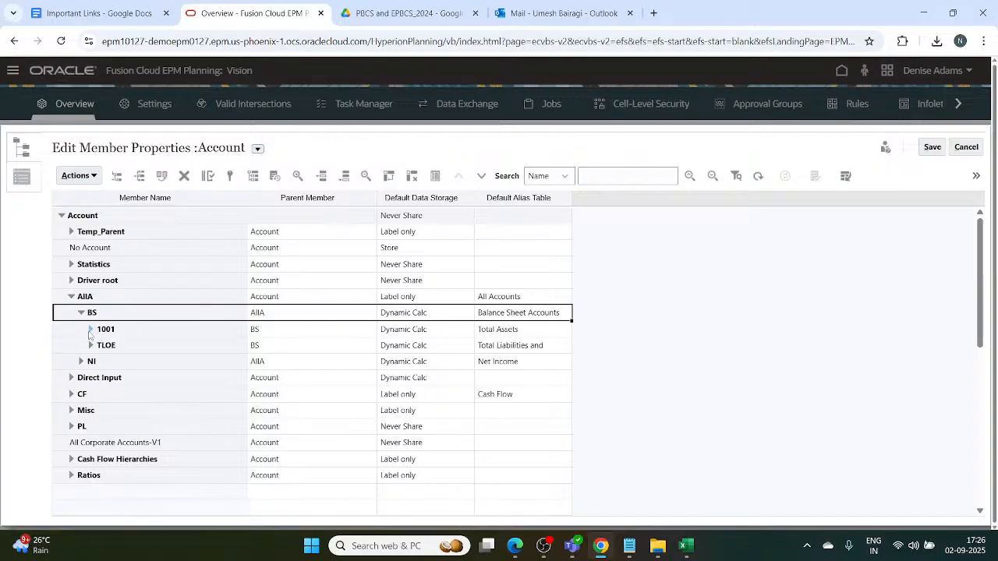
pyautogui.click(90, 330)
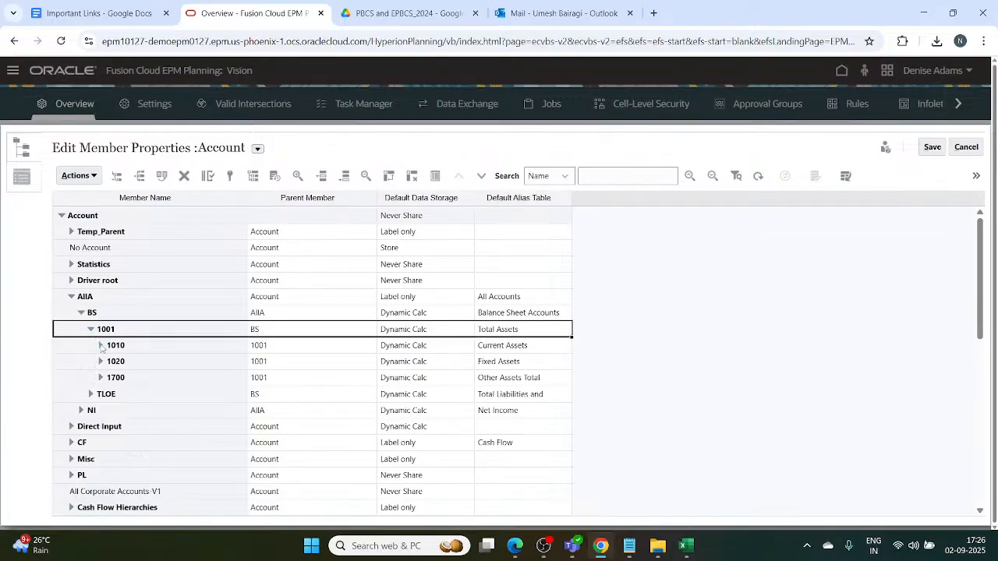
pyautogui.click(101, 345)
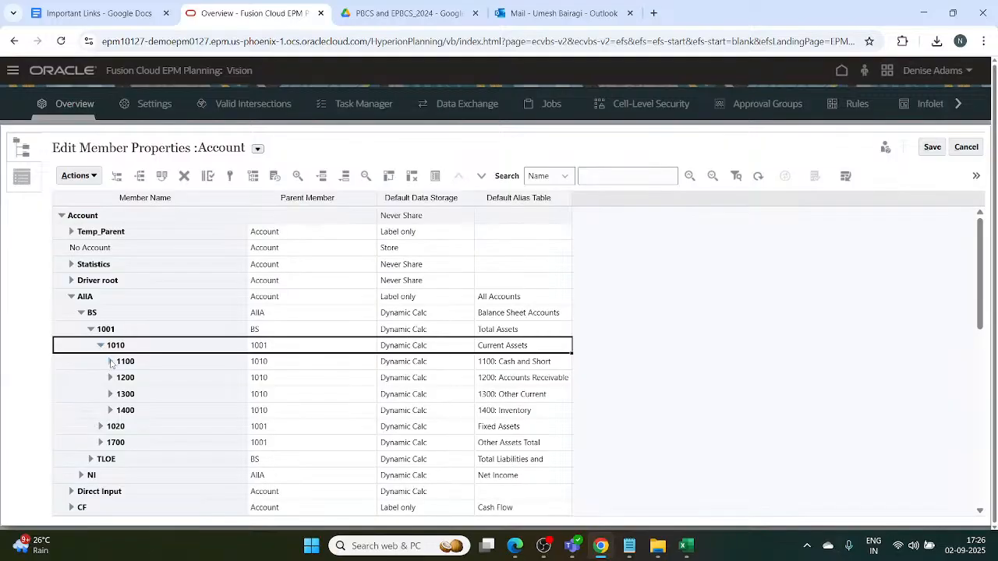
pyautogui.click(111, 362)
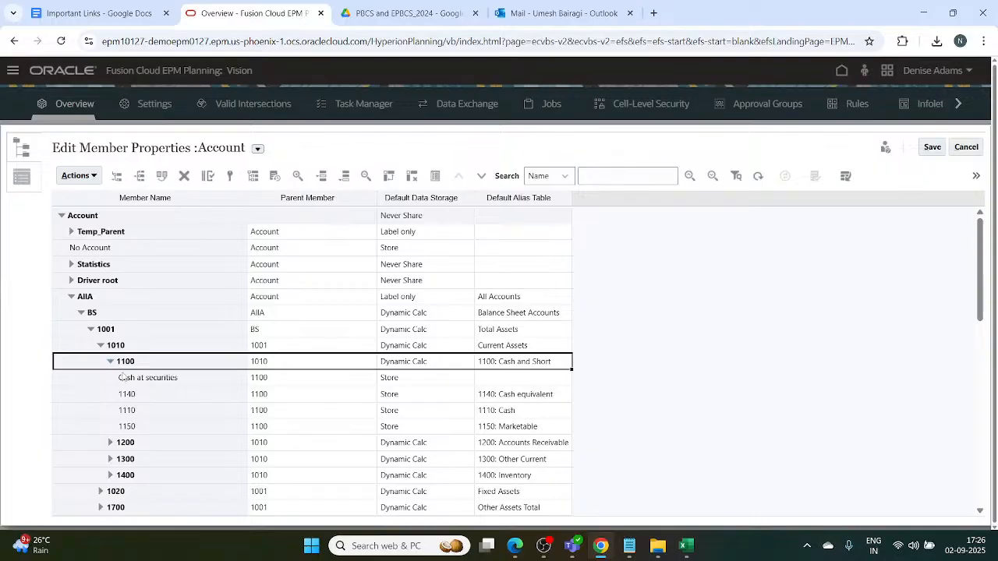
pyautogui.click(127, 380)
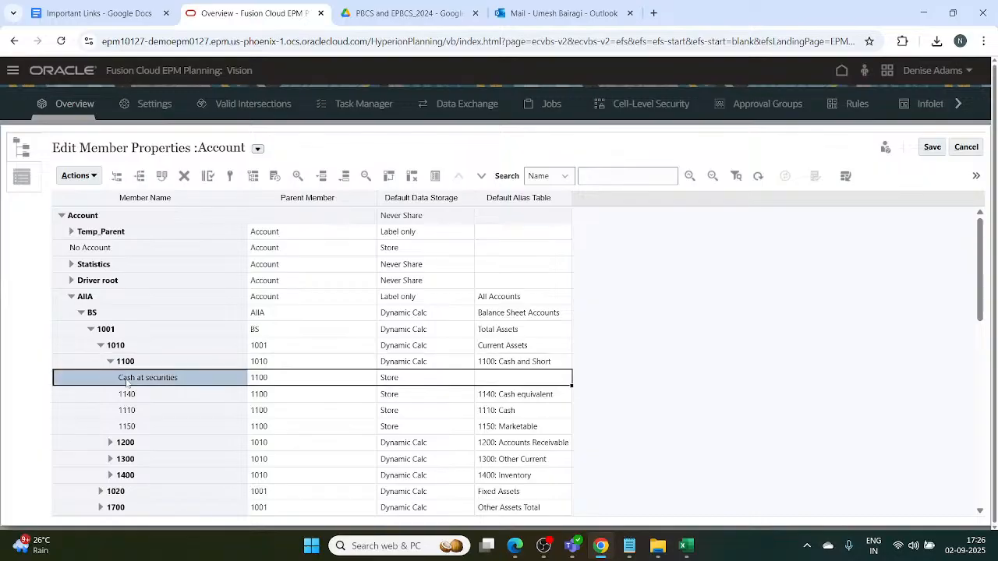
pyautogui.click(153, 396)
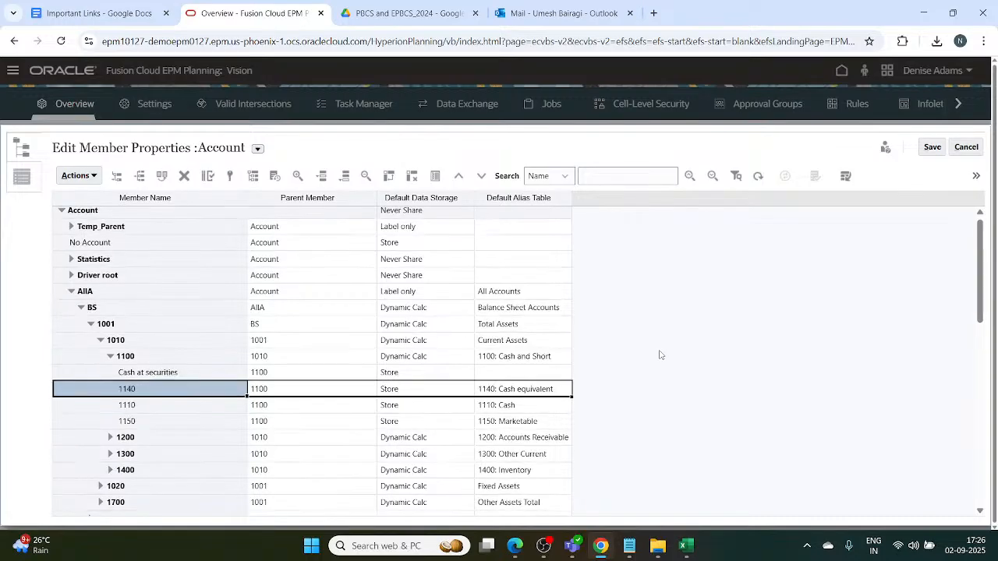
# Review the members under 1100, close the Account member editor without saving, and view the Activity Reports before returning to the dimensions list
pyautogui.scroll(-1, 659, 354)
pyautogui.scroll(1, 659, 355)
pyautogui.scroll(-1, 659, 354)
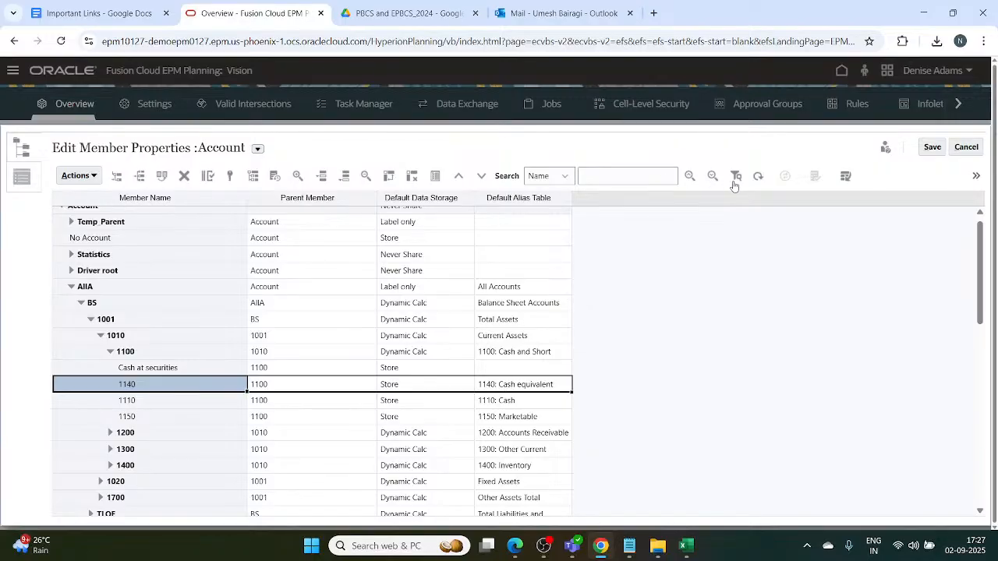
pyautogui.click(966, 147)
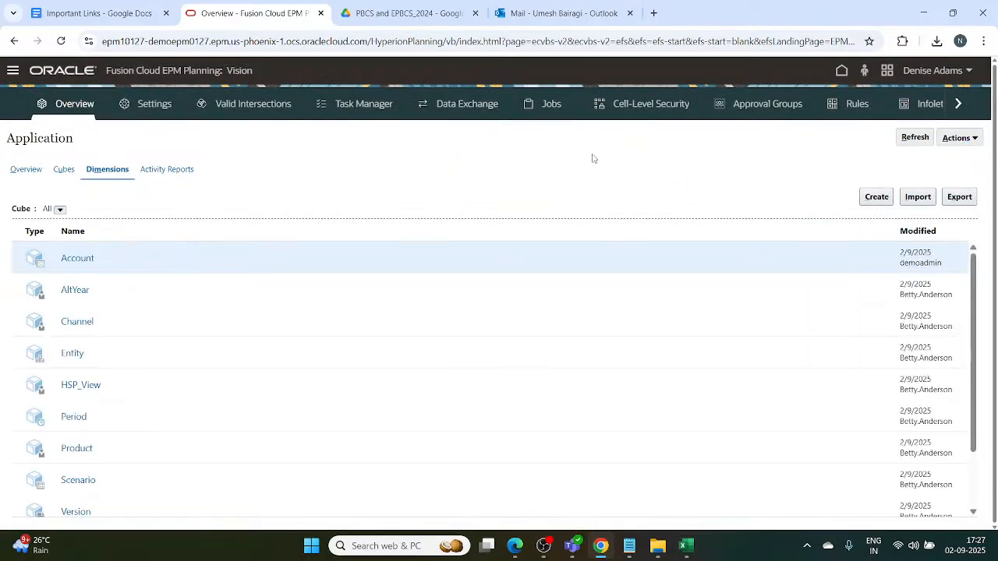
pyautogui.click(178, 172)
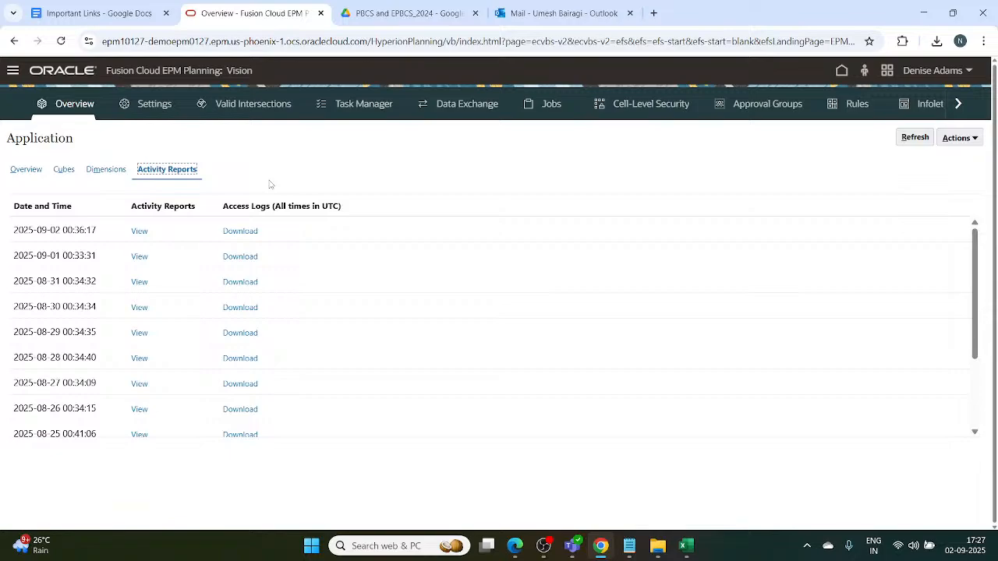
pyautogui.click(106, 170)
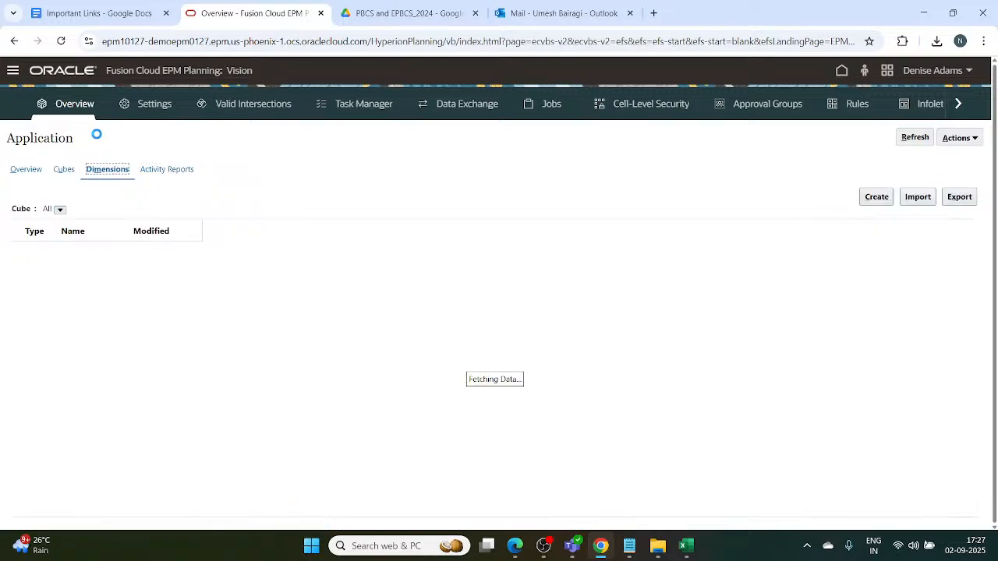
# In the Metadata loading note in Notepad, put "export metadata", "and import metadata" and item 2 on separate lines
pyautogui.moveTo(629, 545)
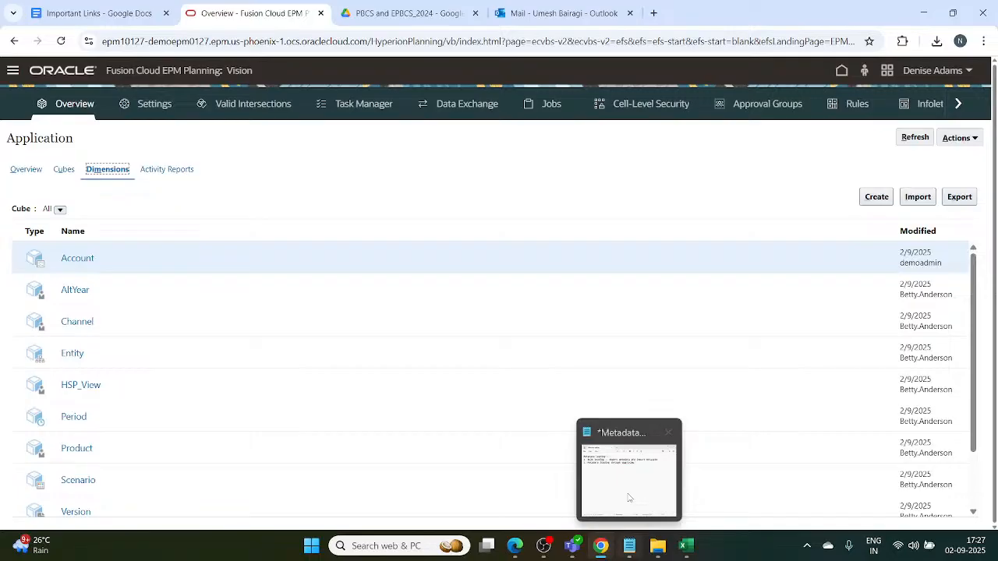
pyautogui.click(629, 479)
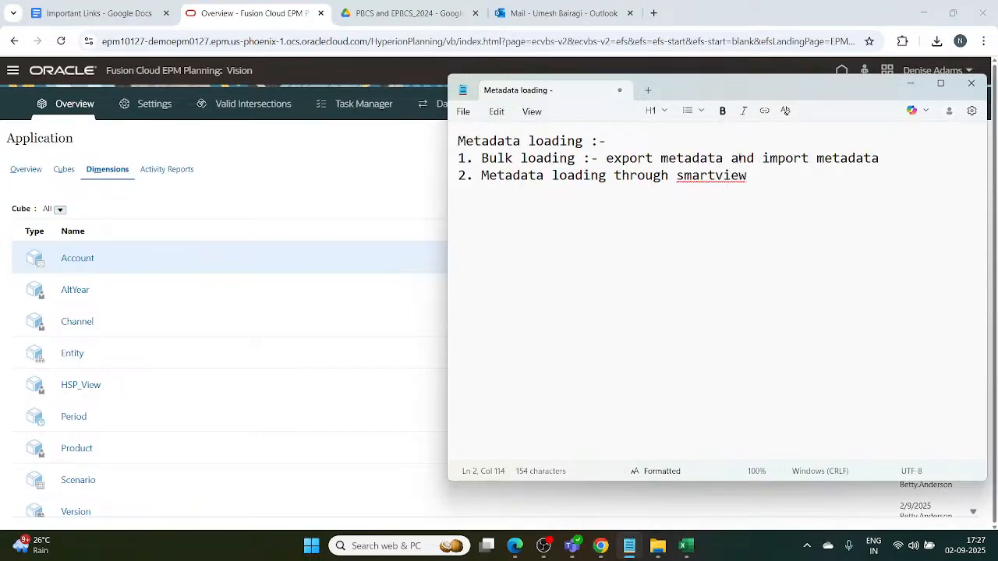
pyautogui.click(728, 157)
pyautogui.click(606, 159)
pyautogui.press('Return')
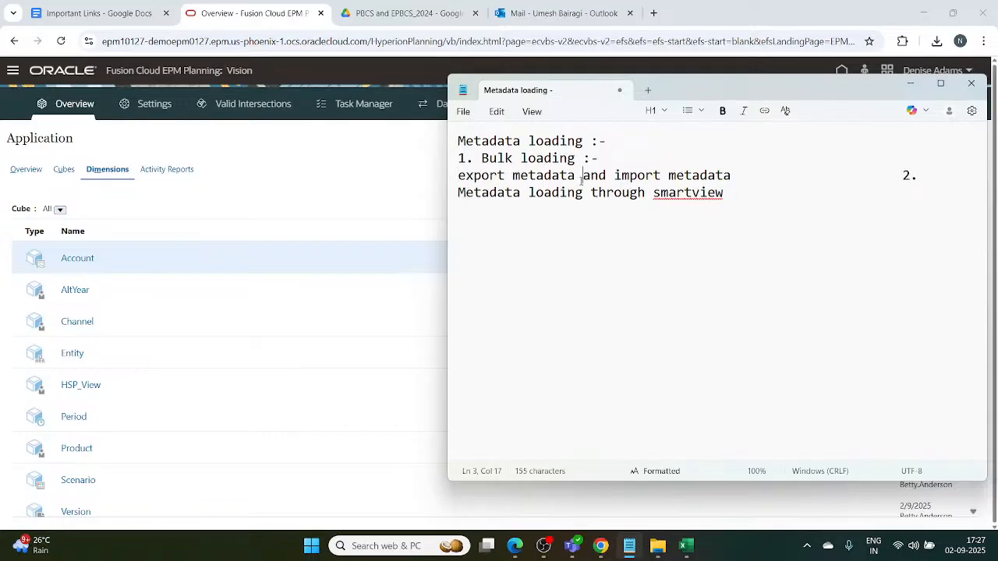
pyautogui.press('Return')
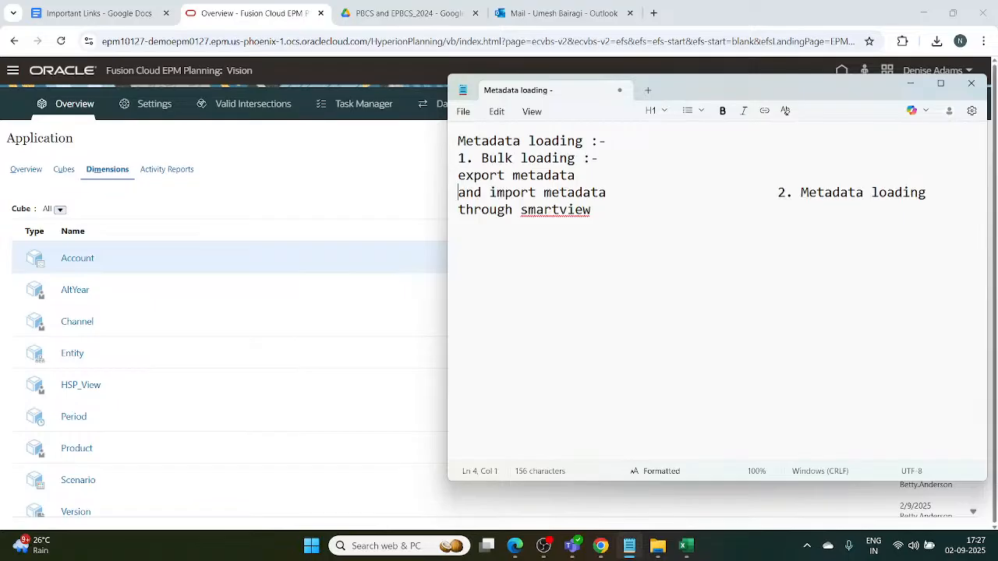
pyautogui.click(775, 195)
pyautogui.press('Return')
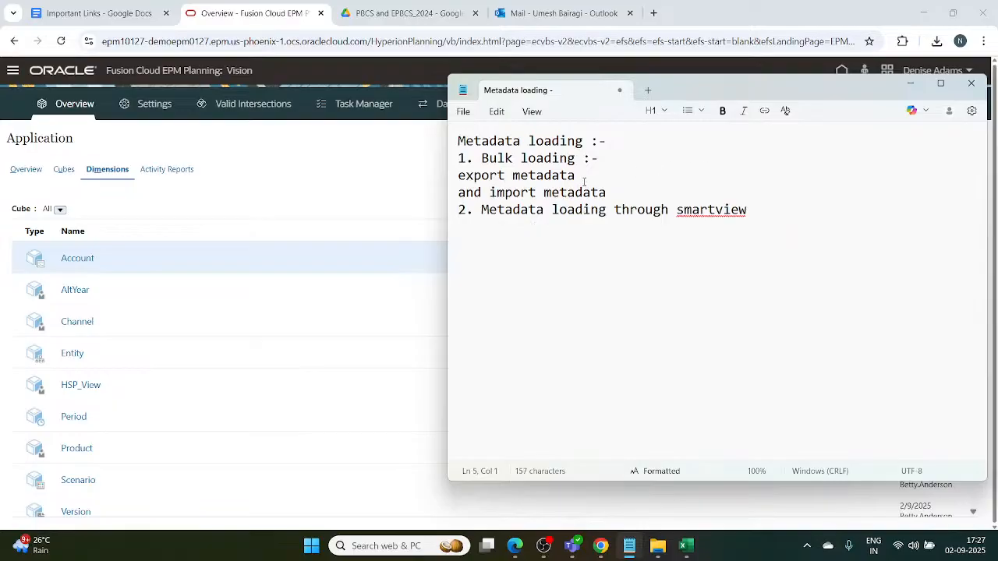
# Add "= Application~dimension~Export" after "export metadata" in the note
pyautogui.write('=')
pyautogui.write('Application')
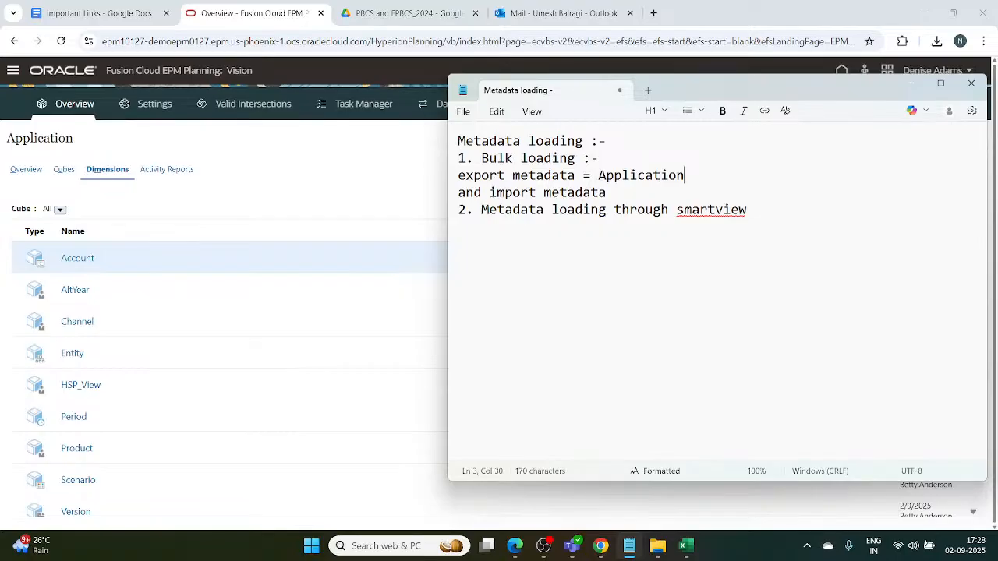
pyautogui.write('-')
pyautogui.press('BackSpace')
pyautogui.write('~dimension')
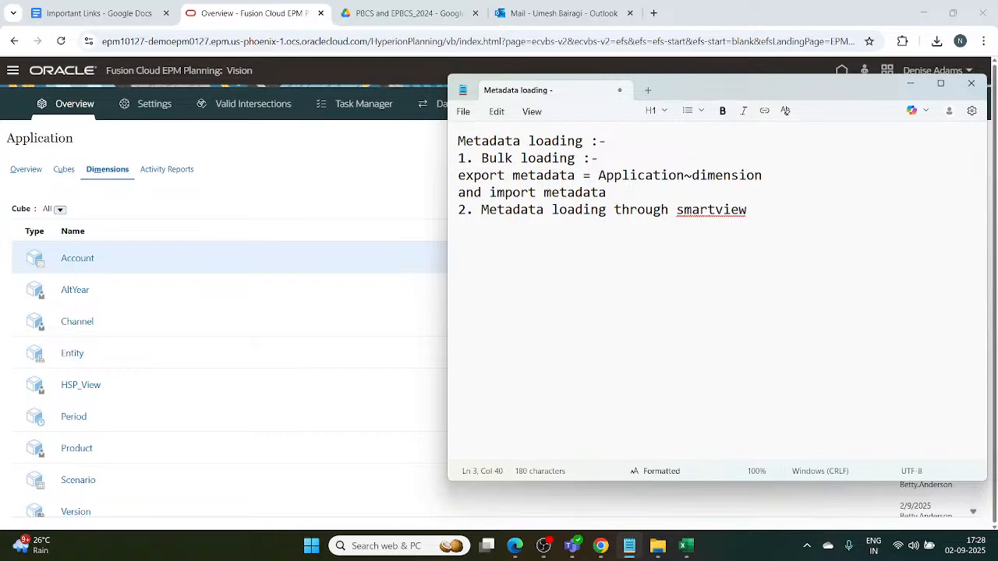
pyautogui.write('~')
pyautogui.write('Export')
# Space out the export path in the note so it reads "Application ~ dimension ~ Export"
pyautogui.click(625, 194)
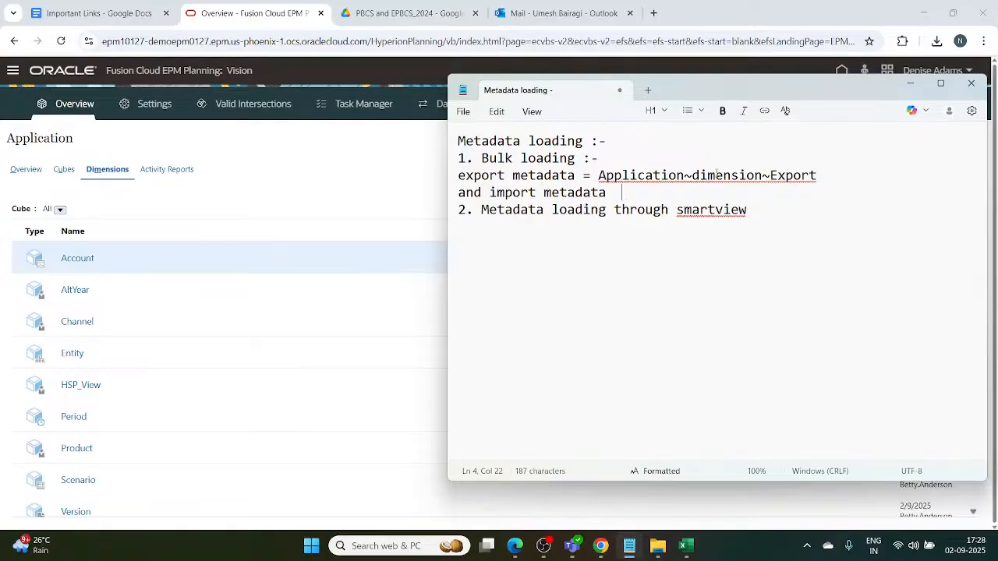
pyautogui.click(693, 174)
pyautogui.click(692, 175)
pyautogui.click(685, 175)
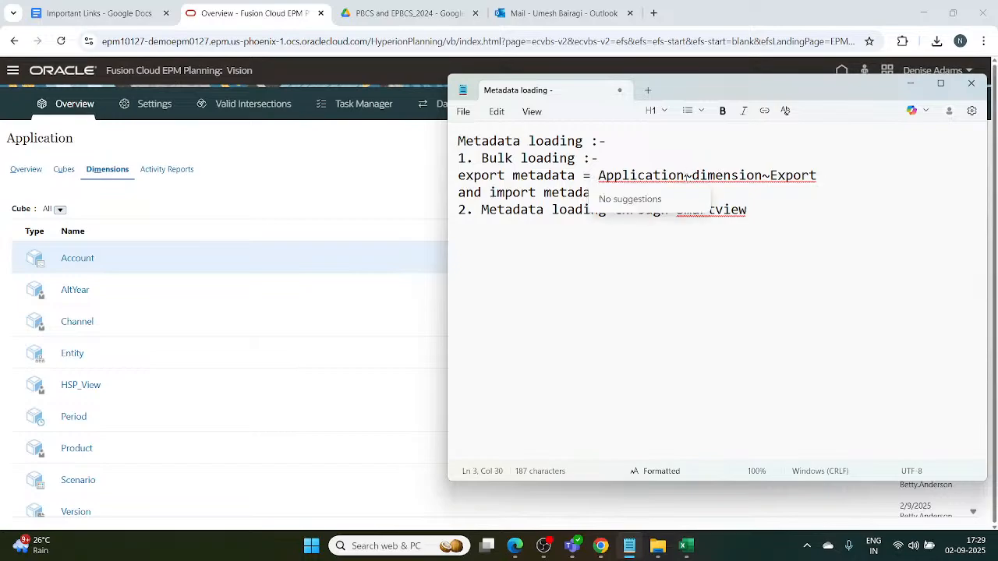
pyautogui.click(700, 175)
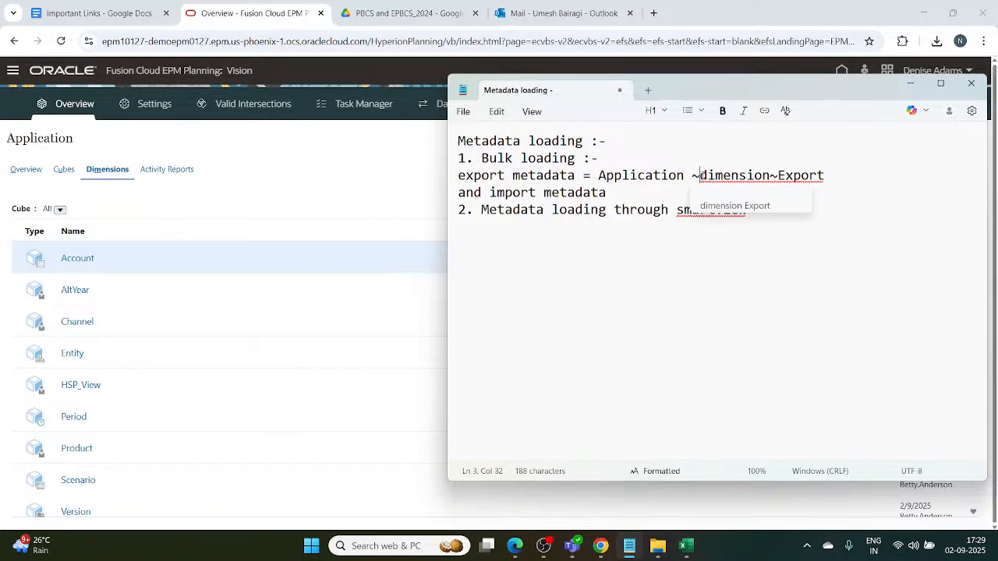
pyautogui.click(778, 175)
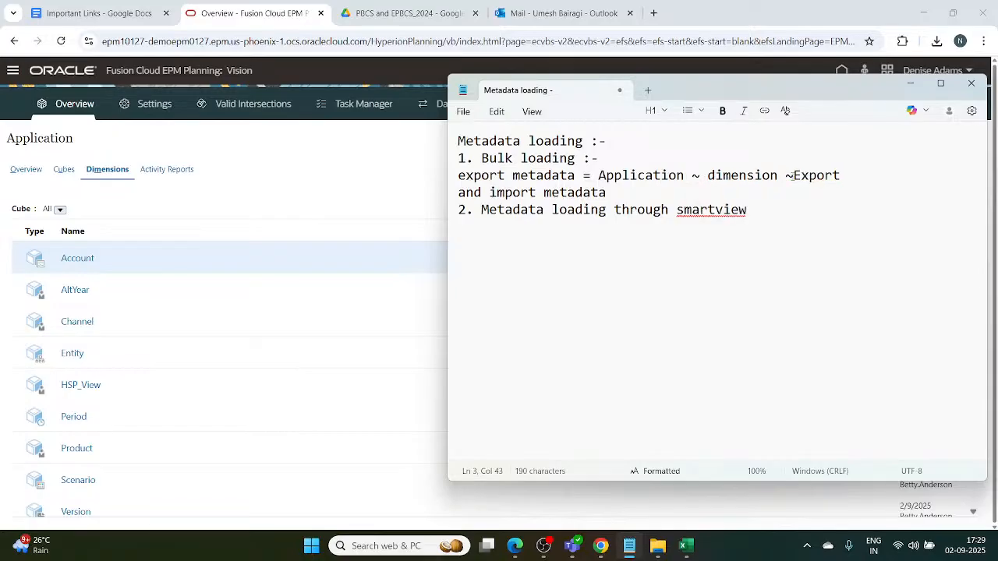
pyautogui.press('Right')
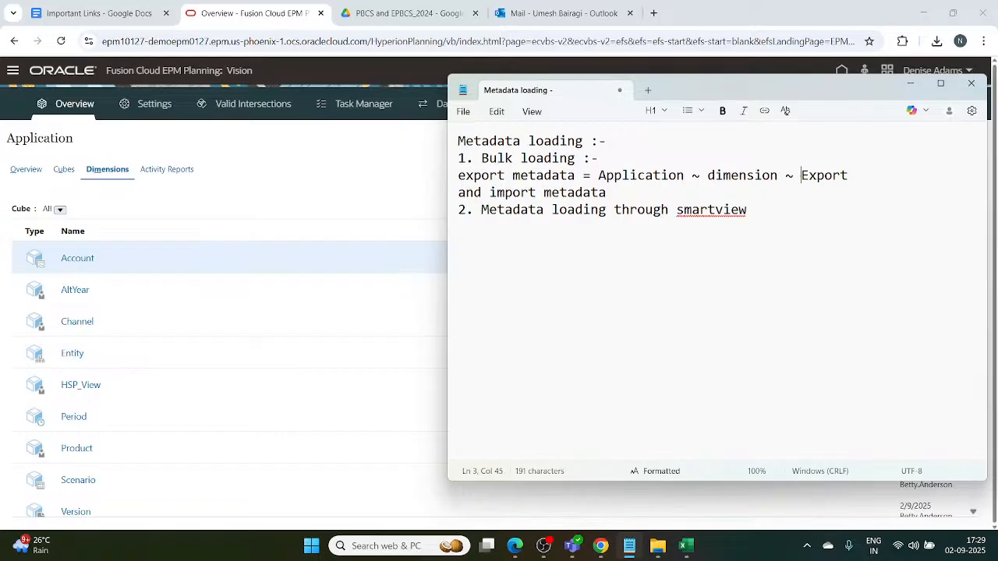
# Add "= Application ~ Dimension ~ Import" after "and import metadata" and minimize the note
pyautogui.click(617, 192)
pyautogui.write('=')
pyautogui.write('Application')
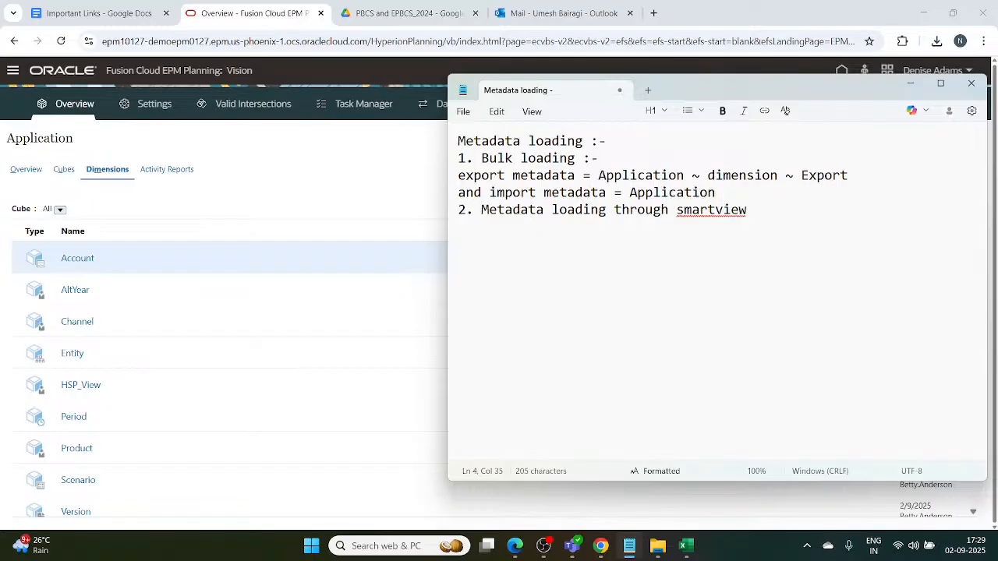
pyautogui.write('~ Dimension ')
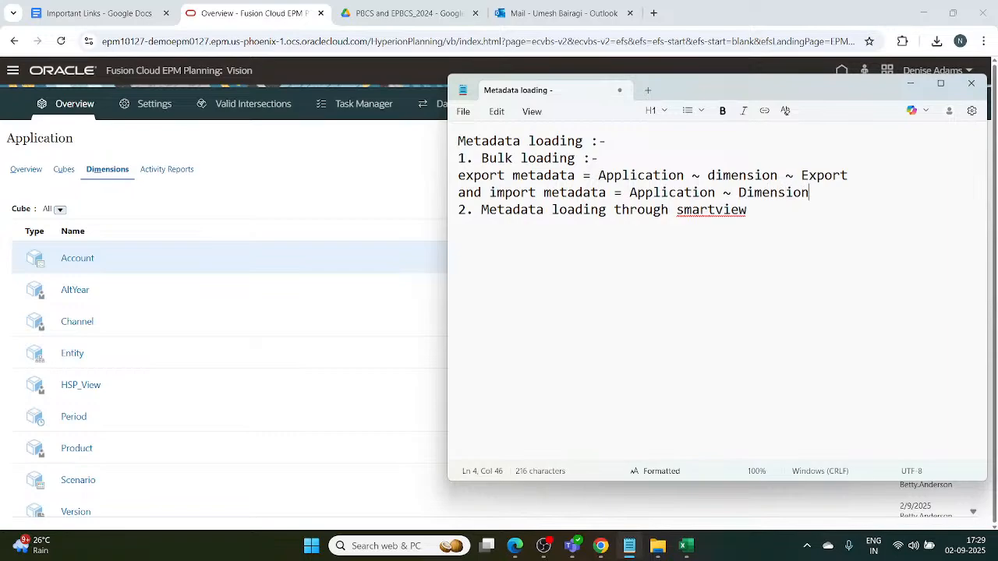
pyautogui.write('~ Import')
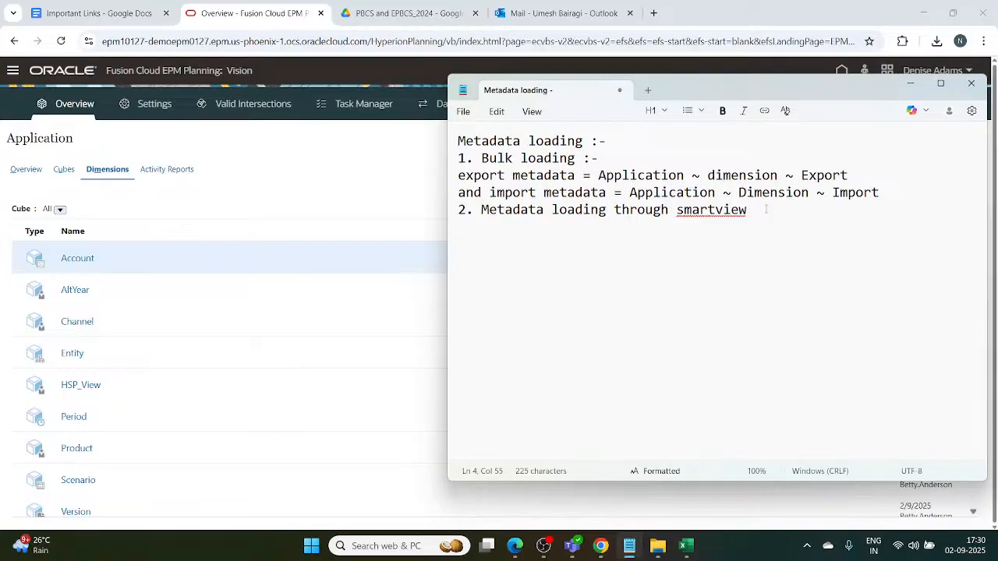
pyautogui.click(760, 210)
pyautogui.click(912, 86)
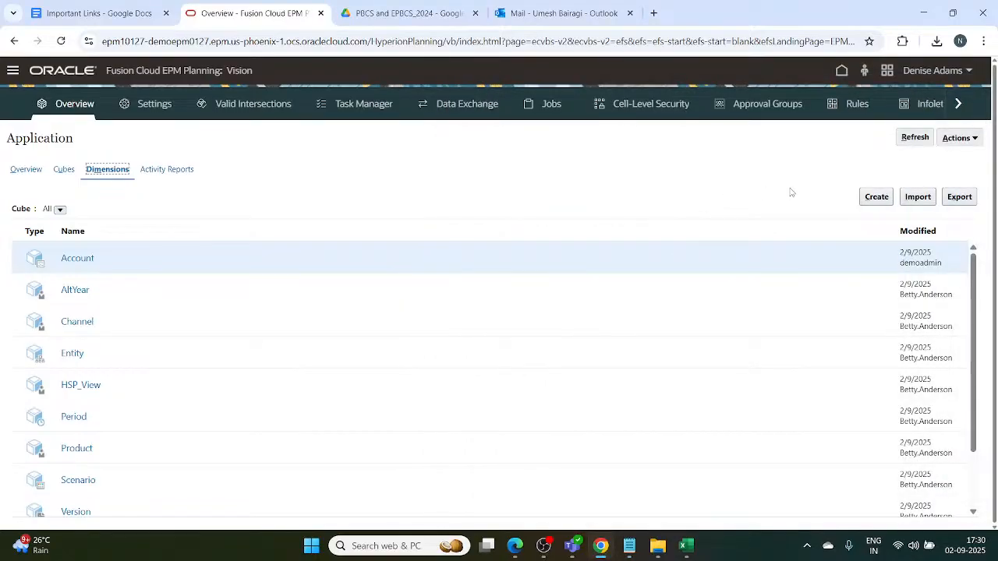
# Return to the Planning home page, switch to a maximized Excel window, and open the recent workbook Account_Behaviour 3
pyautogui.click(842, 73)
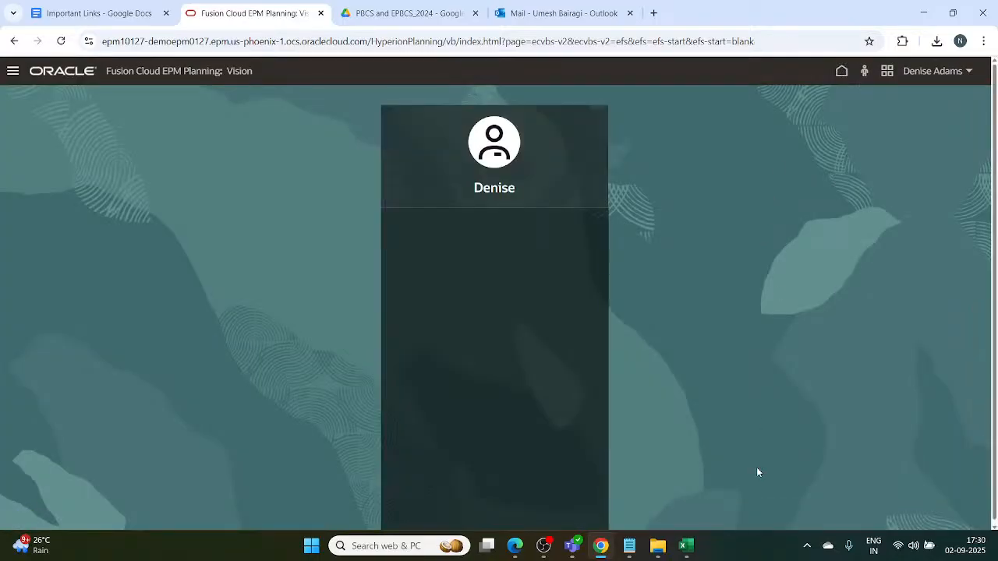
pyautogui.click(686, 545)
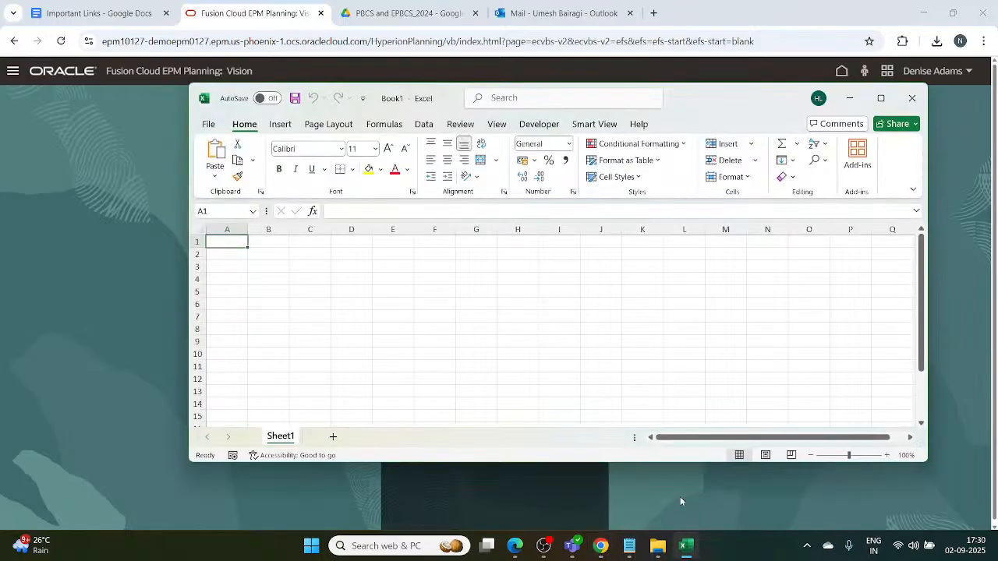
pyautogui.click(882, 98)
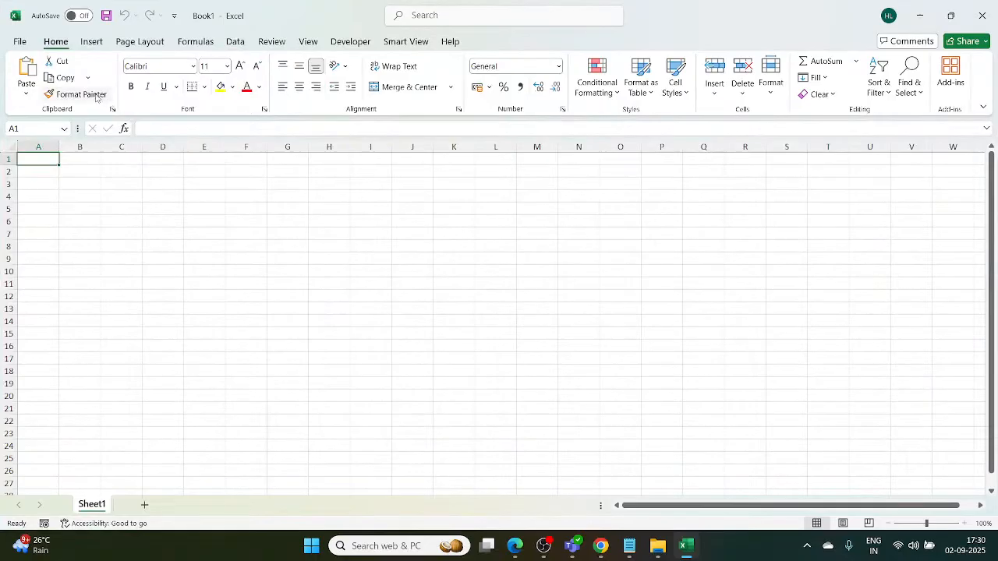
pyautogui.click(21, 42)
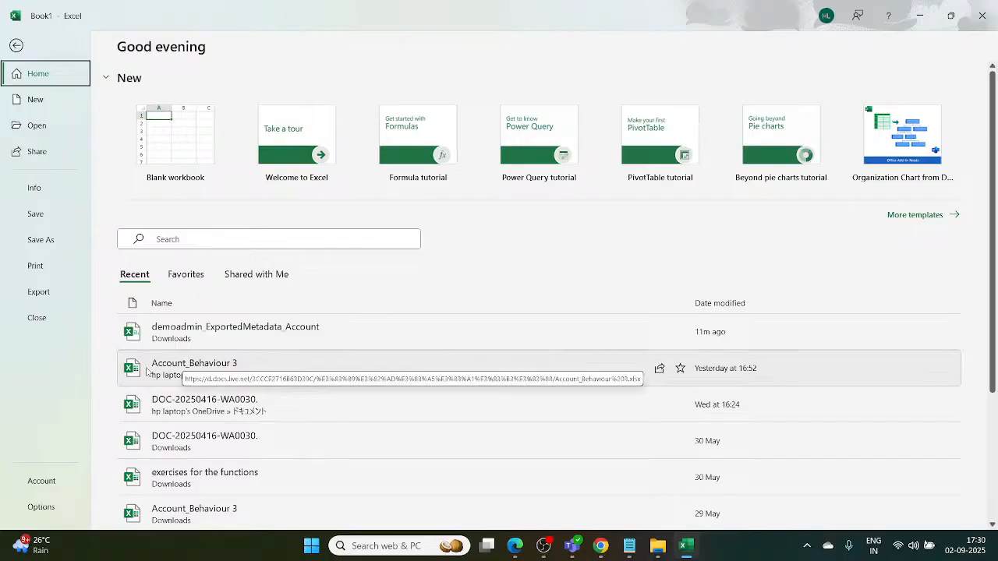
pyautogui.press('Escape')
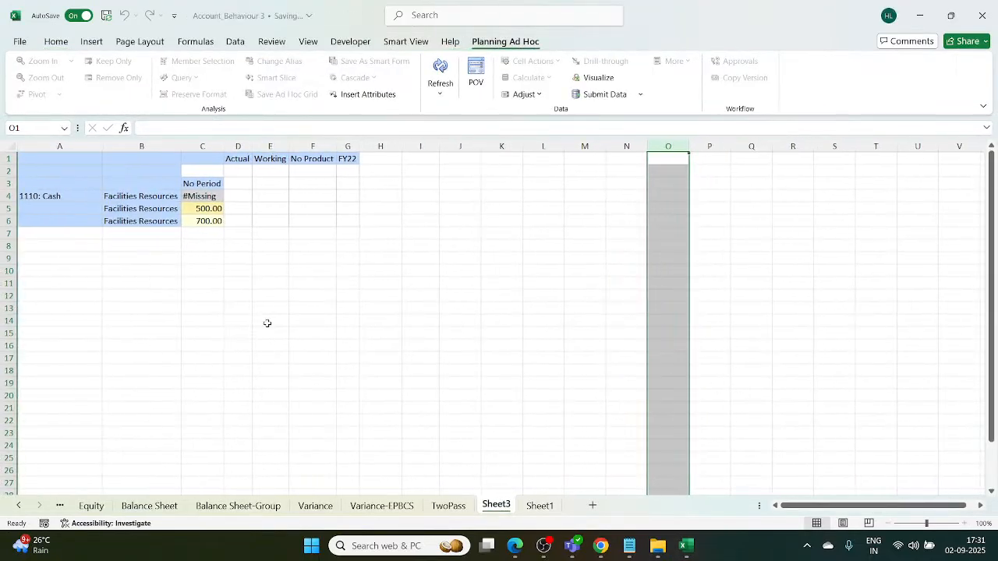
pyautogui.click(28, 42)
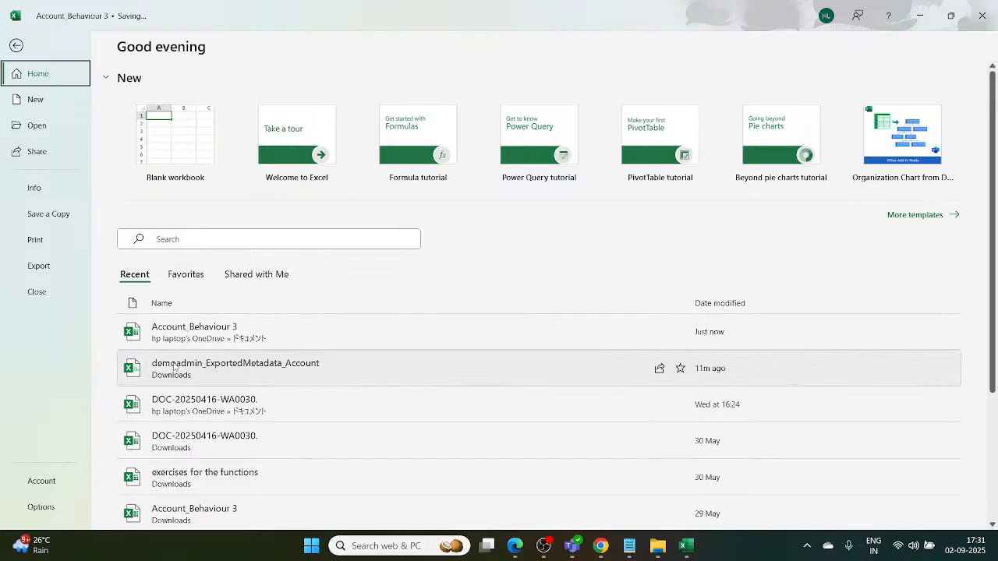
pyautogui.click(170, 335)
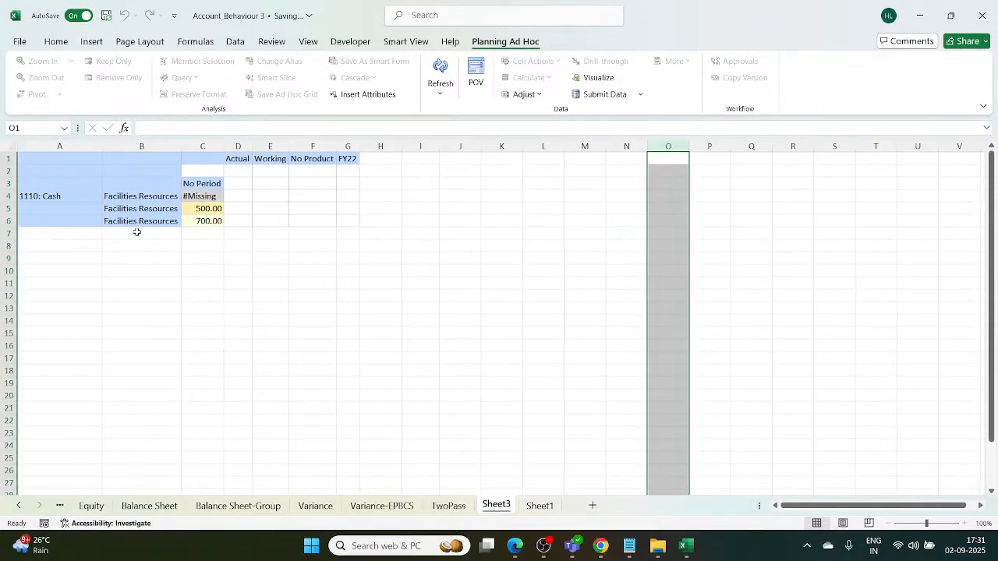
# Examine the Balance Sheet and TwoPass worksheets of the Account_Behaviour 3 workbook
pyautogui.click(149, 505)
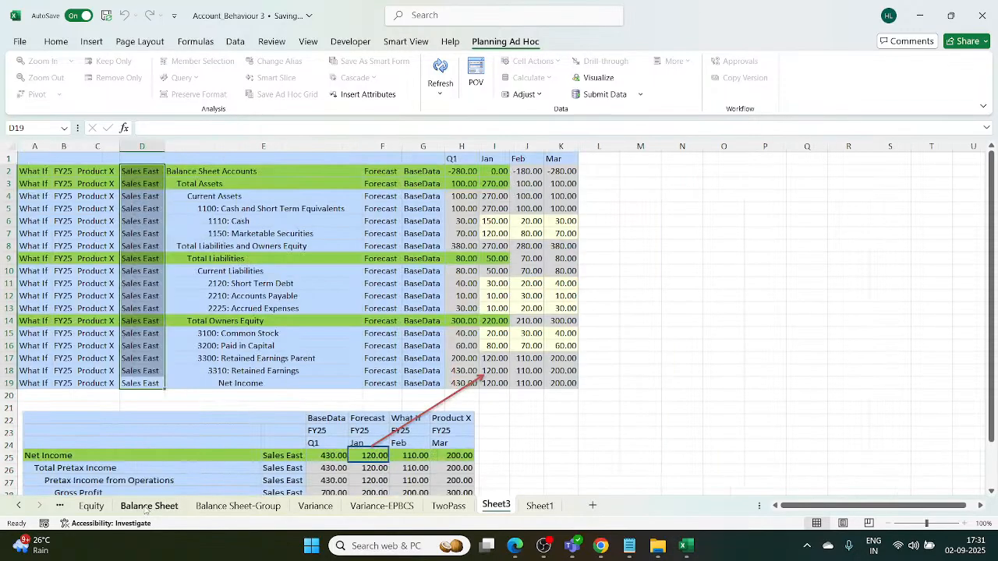
pyautogui.hscroll(-10, 156, 505)
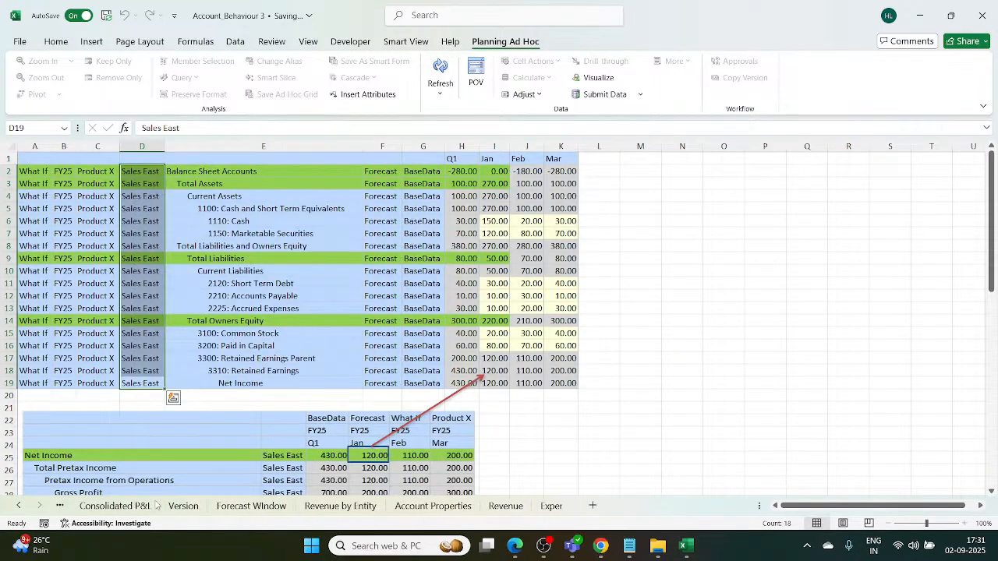
pyautogui.hscroll(10, 202, 506)
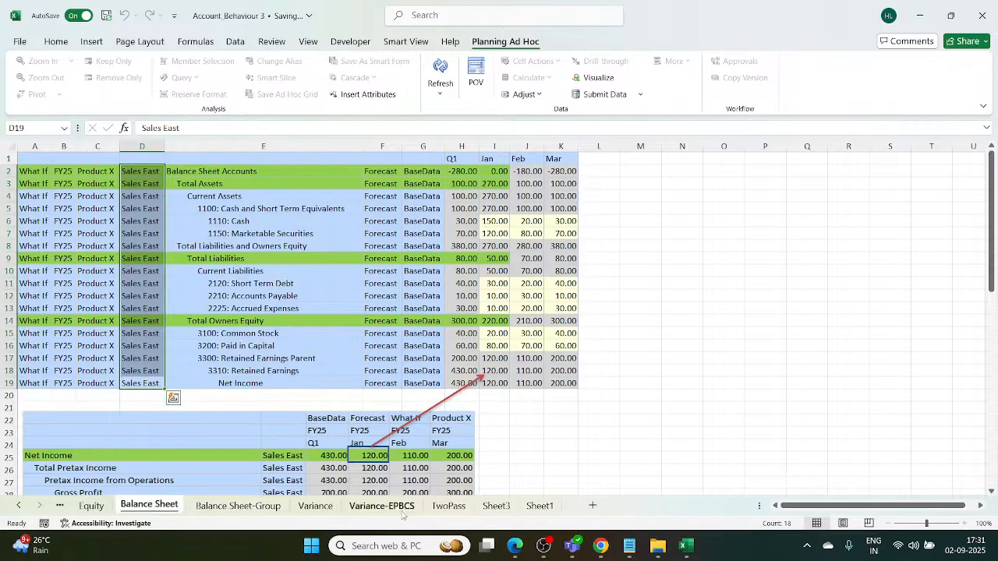
pyautogui.click(445, 506)
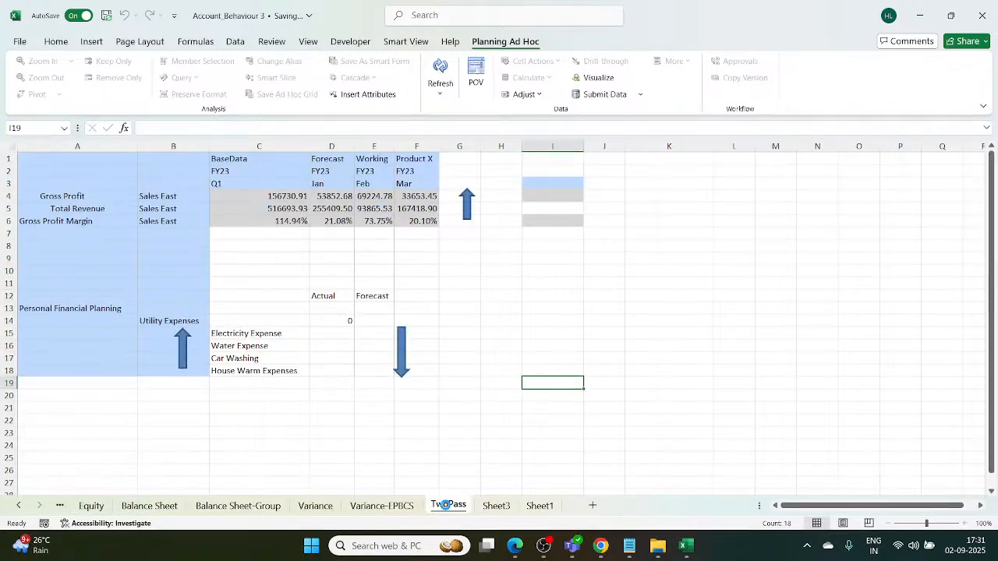
pyautogui.click(160, 506)
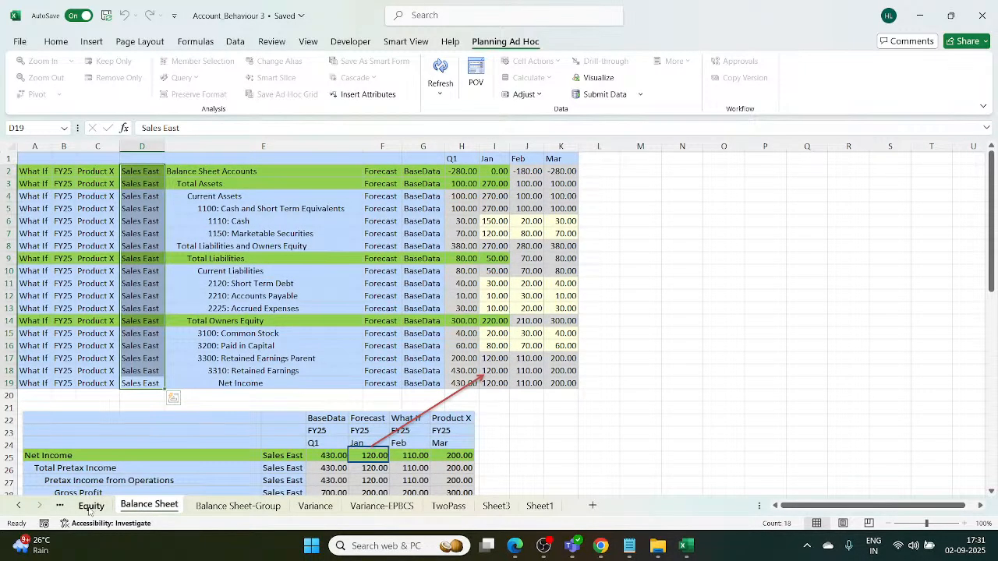
pyautogui.scroll(-2, 186, 409)
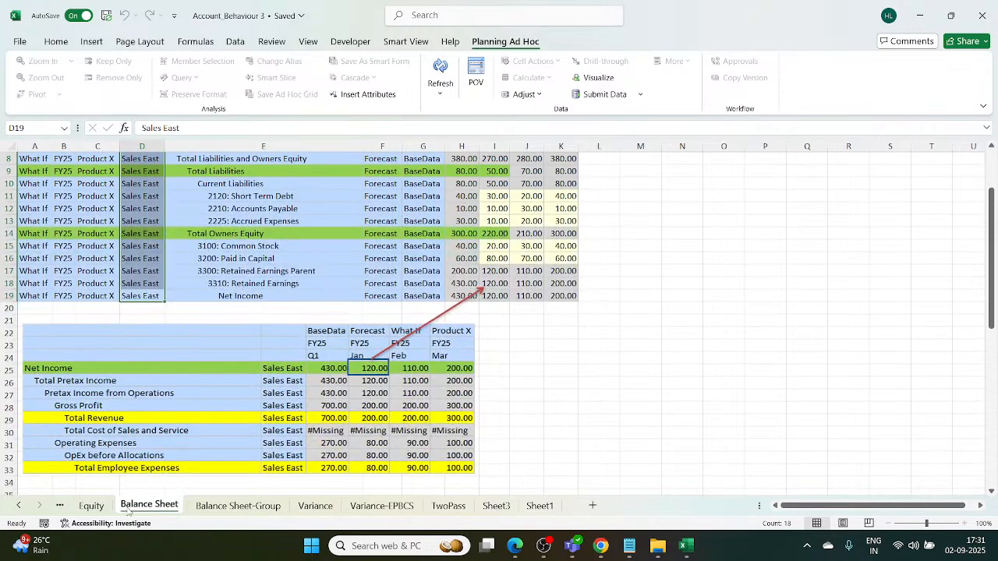
pyautogui.scroll(-3, 129, 511)
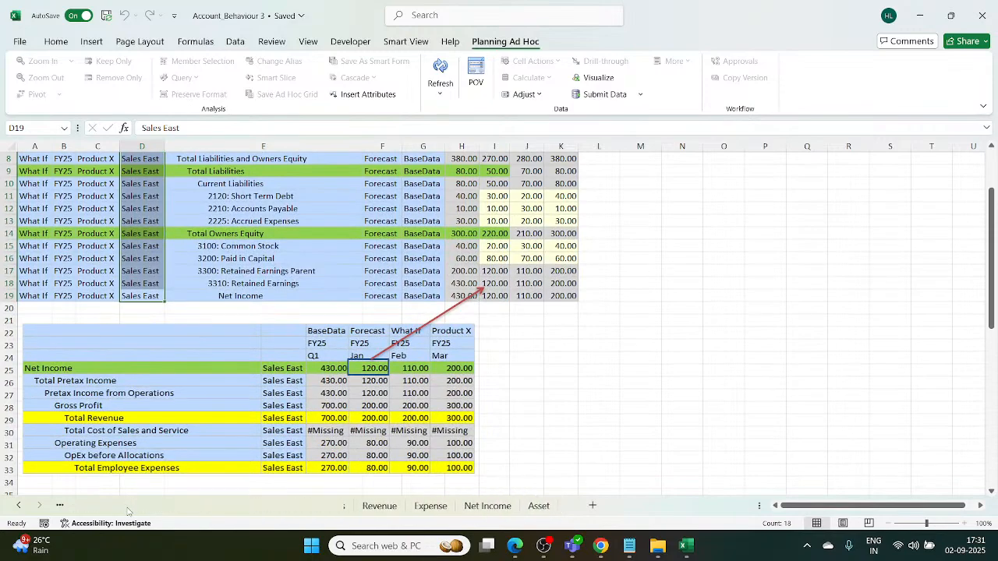
# Go back to the workbook's first worksheets and examine the Account Properties sheet from its first columns
pyautogui.click(17, 507)
pyautogui.click(16, 507)
pyautogui.click(15, 506)
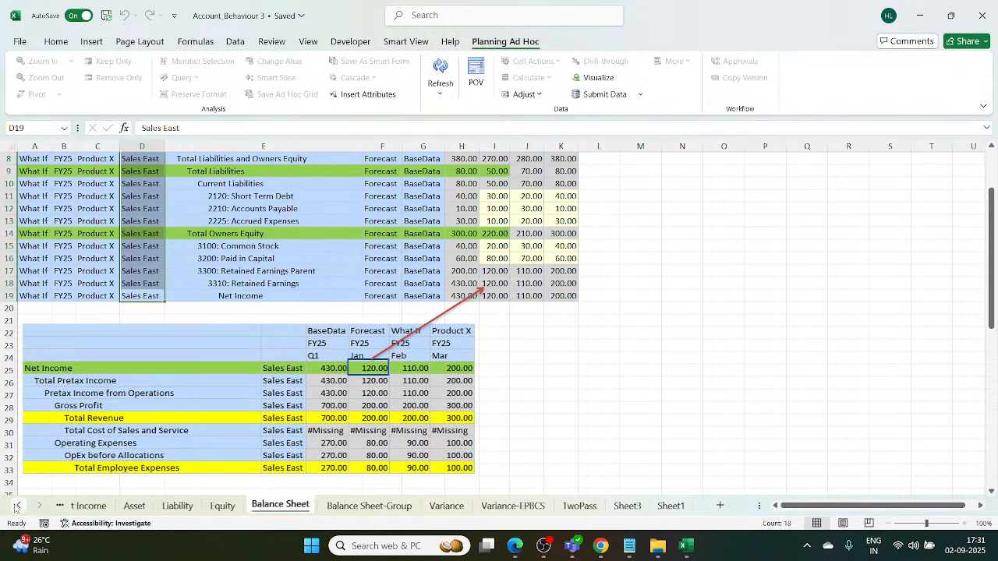
pyautogui.click(16, 507)
pyautogui.click(15, 507)
pyautogui.click(16, 507)
pyautogui.click(16, 507)
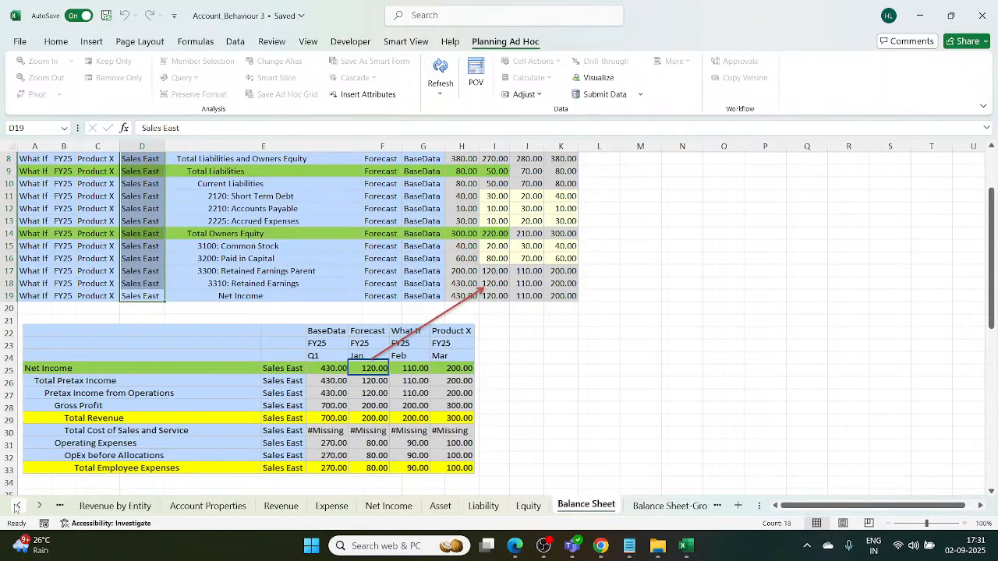
pyautogui.click(16, 507)
pyautogui.click(16, 506)
pyautogui.click(16, 507)
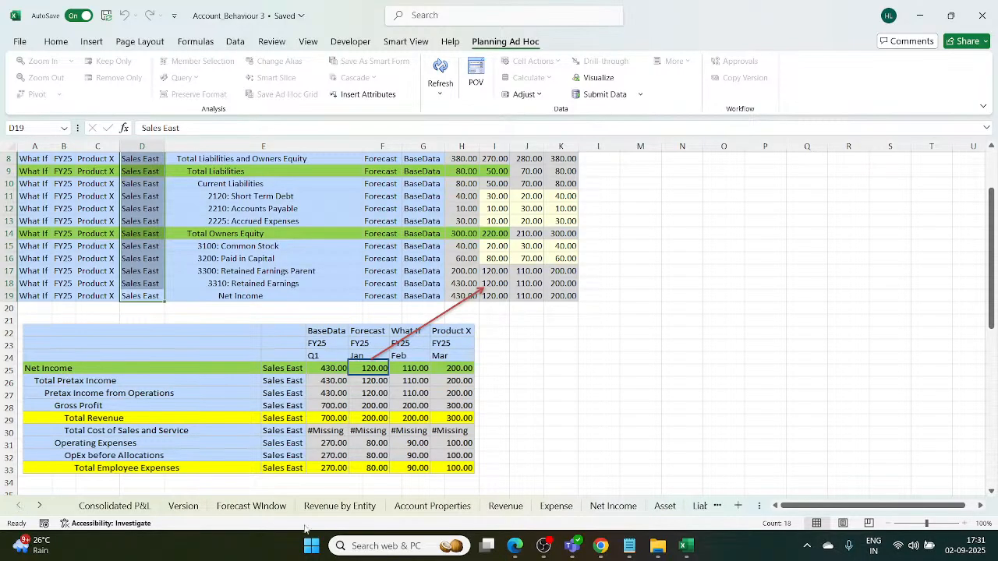
pyautogui.click(466, 508)
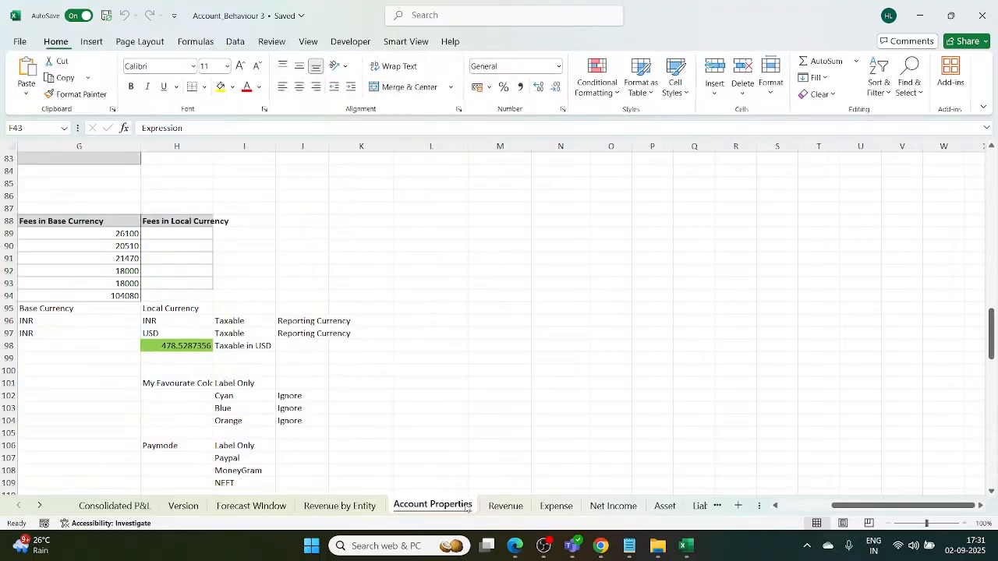
pyautogui.hscroll(-3, 432, 425)
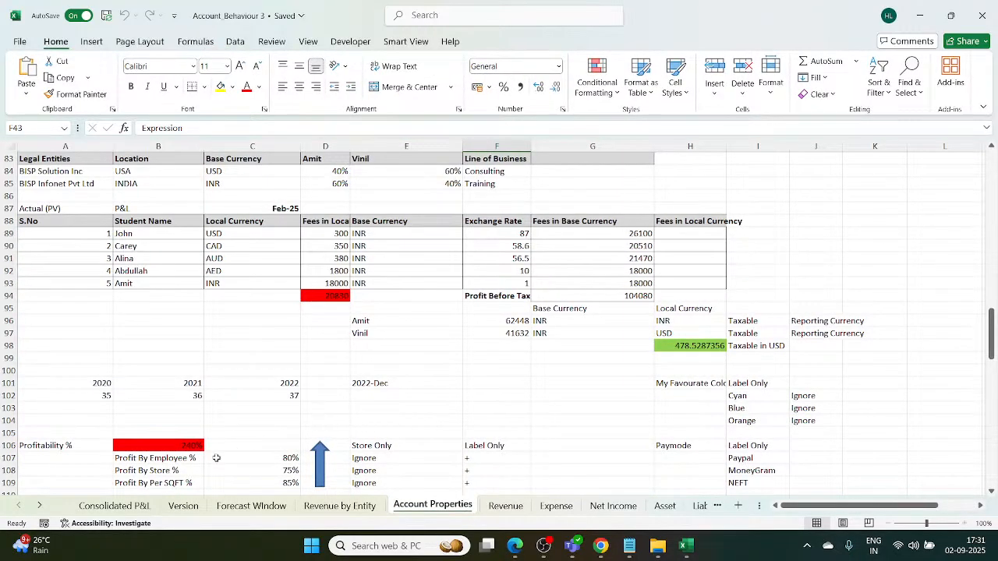
# Open the Consolidated P&L worksheet, select the empty cell D19, and show the Smart View private connections
pyautogui.click(142, 513)
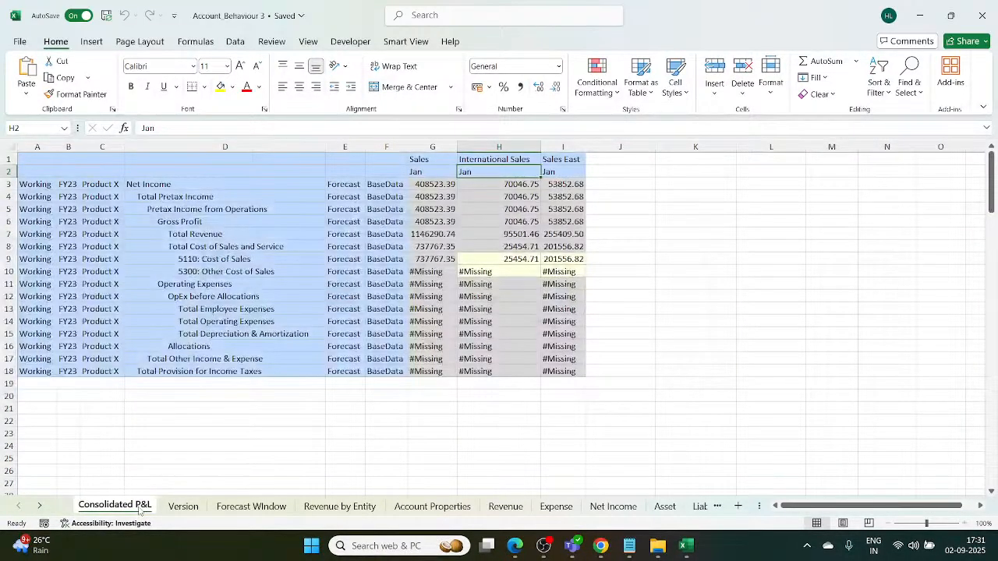
pyautogui.click(282, 387)
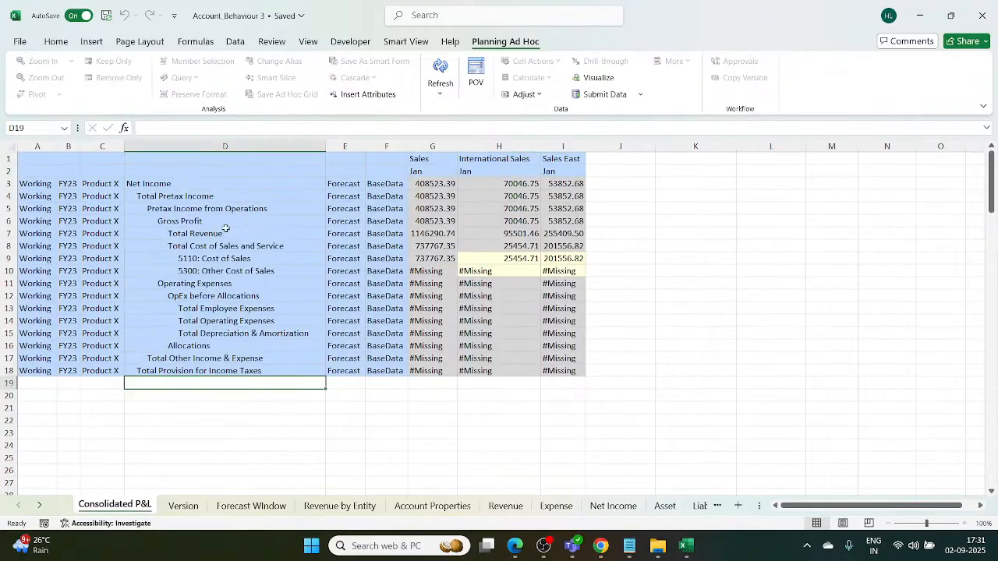
pyautogui.click(404, 41)
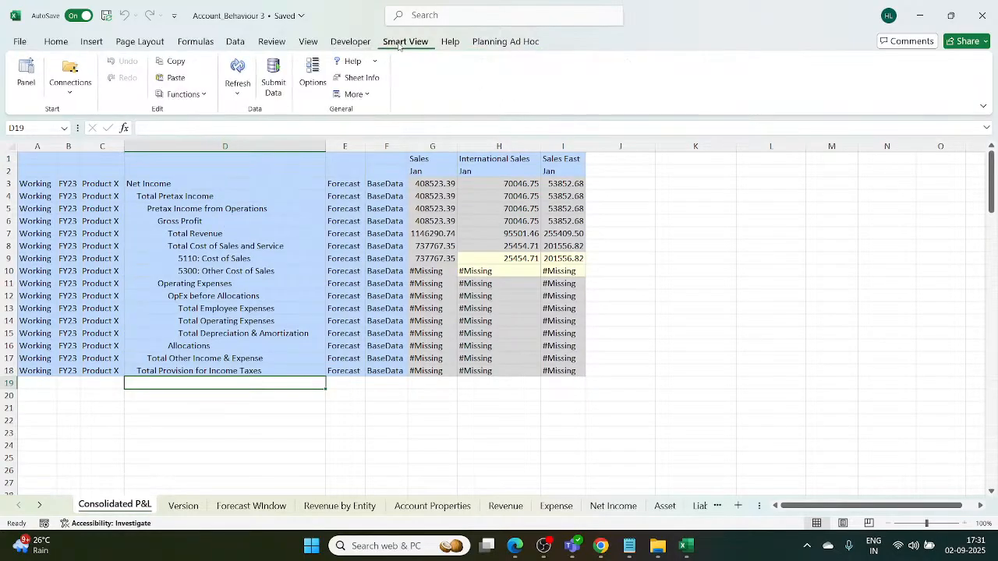
pyautogui.click(28, 70)
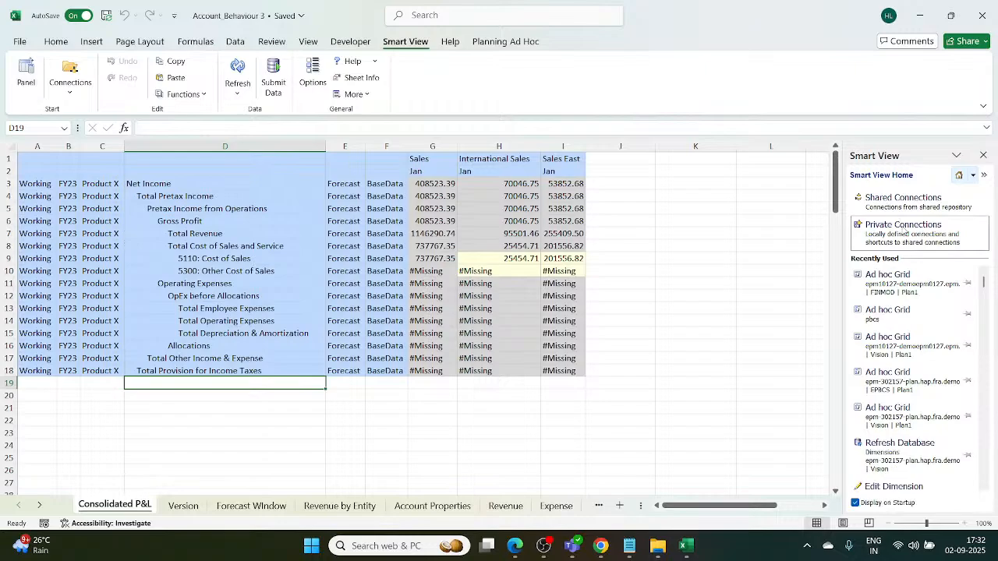
pyautogui.click(901, 226)
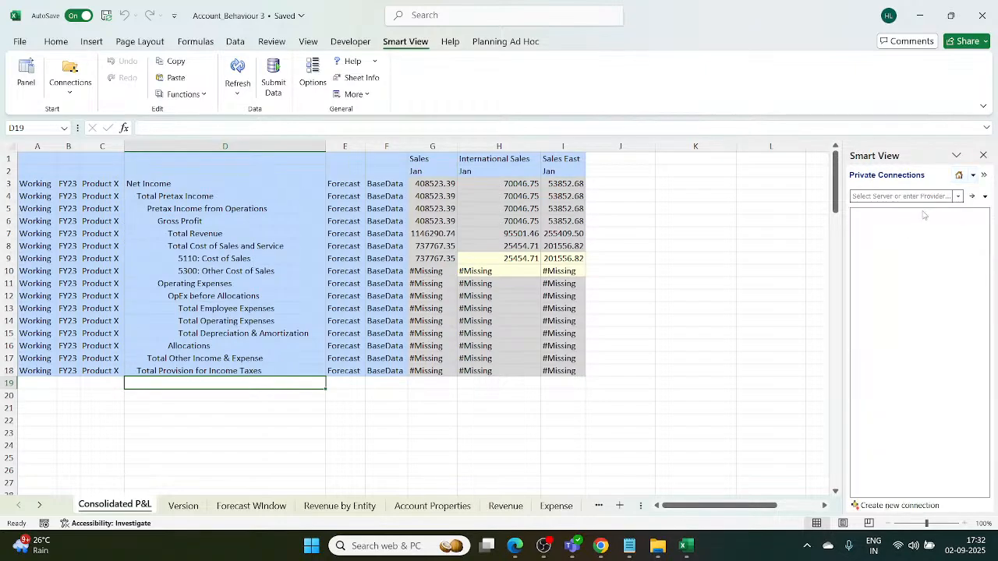
# Try to connect with the epm10127-demoepm0127 quick connect URL ending in /HyperionPlanning/SmartView, and retry it once
pyautogui.click(959, 198)
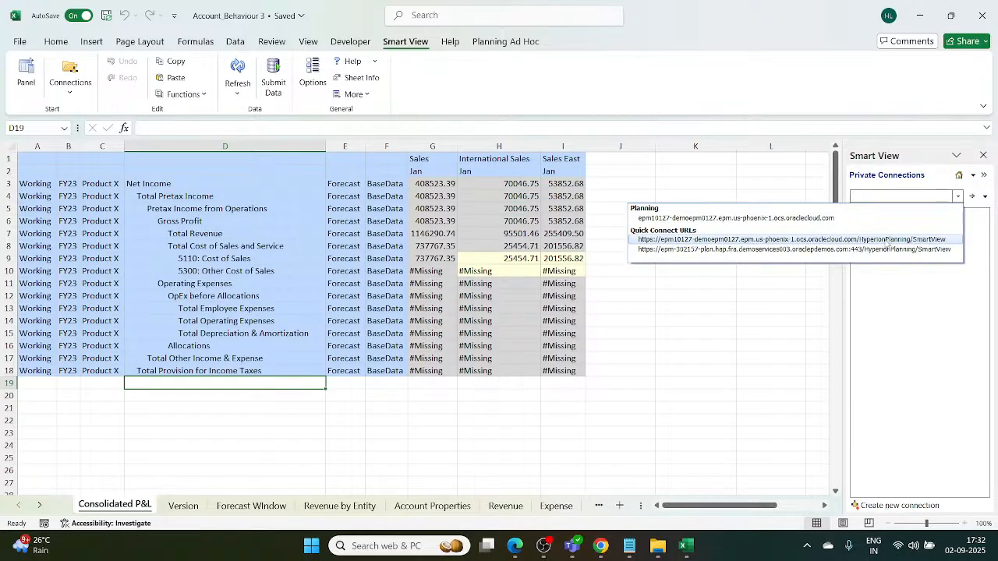
pyautogui.click(885, 240)
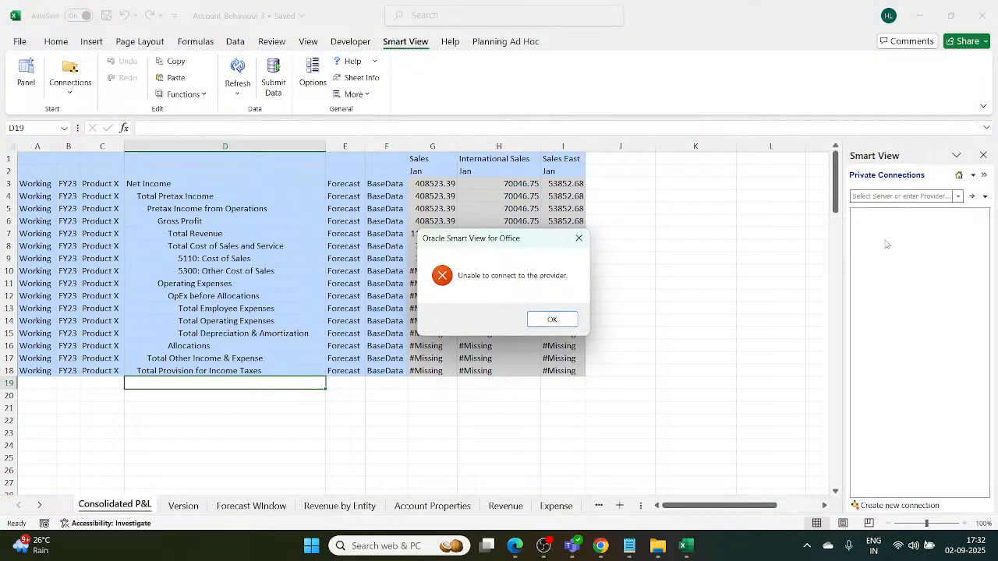
pyautogui.click(552, 320)
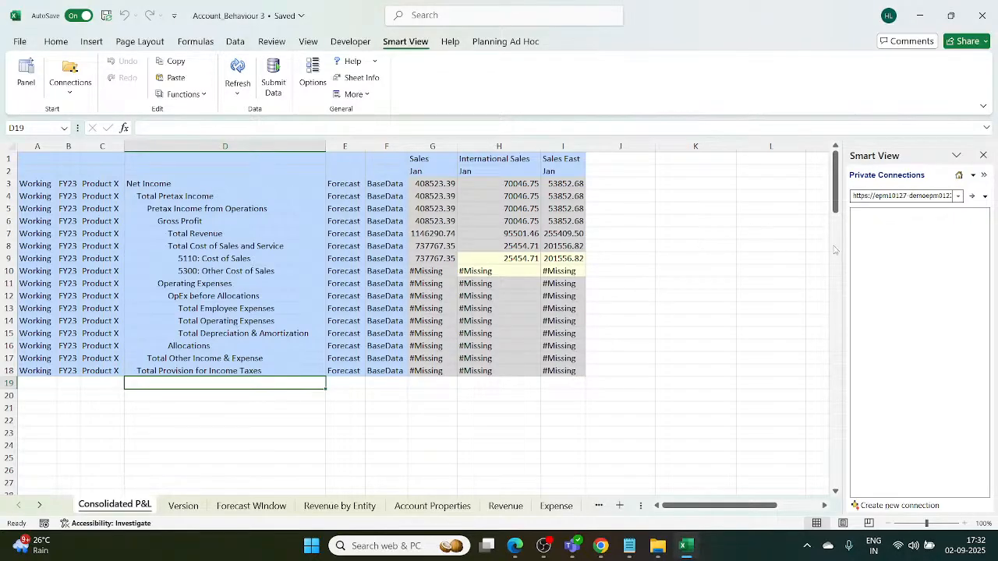
pyautogui.click(971, 195)
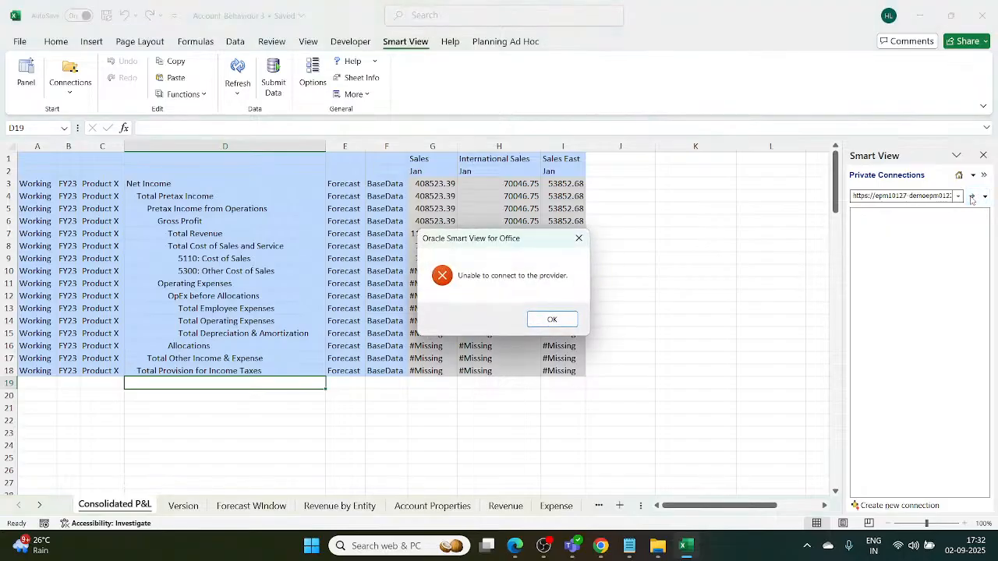
pyautogui.click(552, 319)
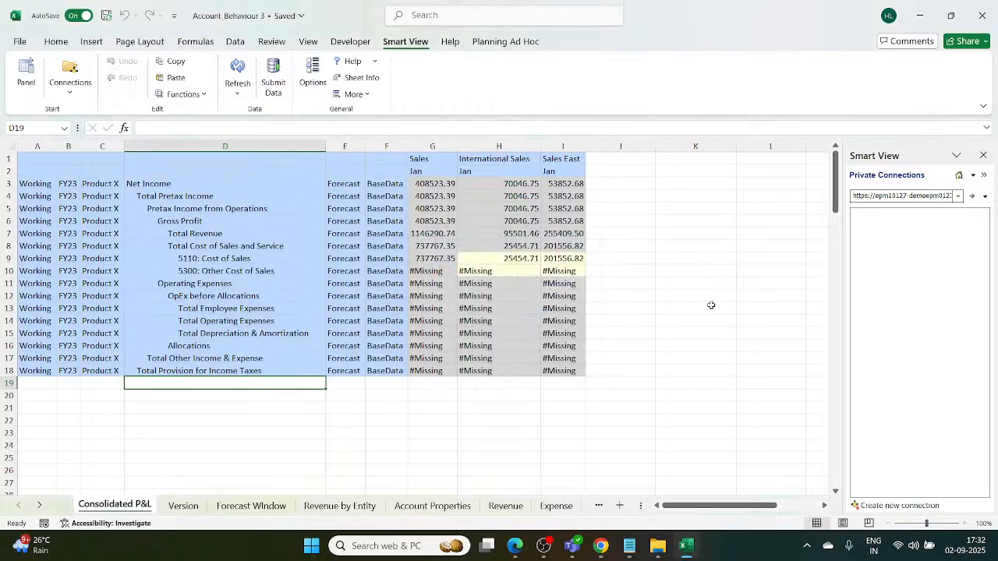
# Choose the Planning server epm10127-demoepm0127.epm.us-phoenix-1.ocs.oraclecloud.com and try to expand its IPM_Test connection, dismissing the login
pyautogui.click(957, 196)
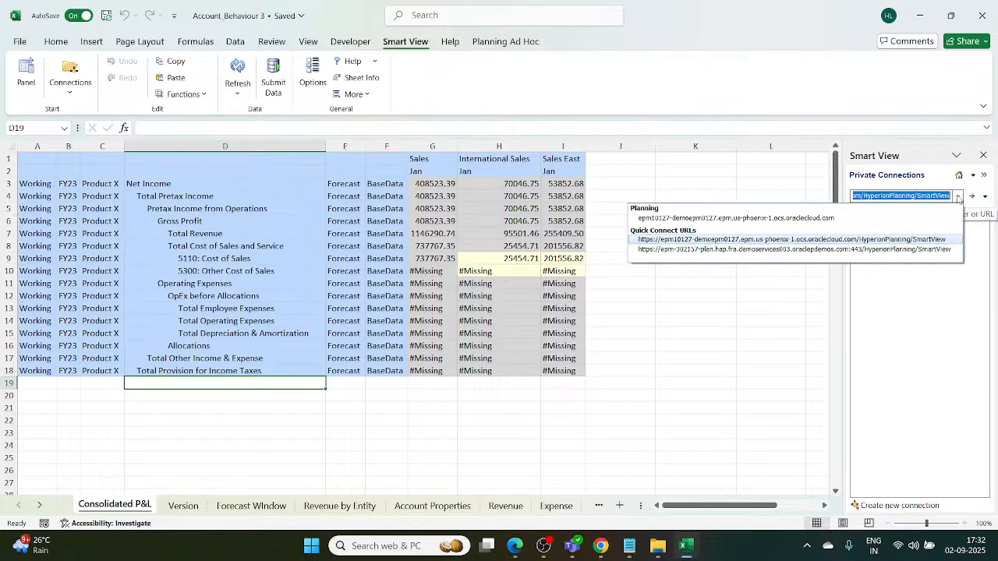
pyautogui.click(896, 218)
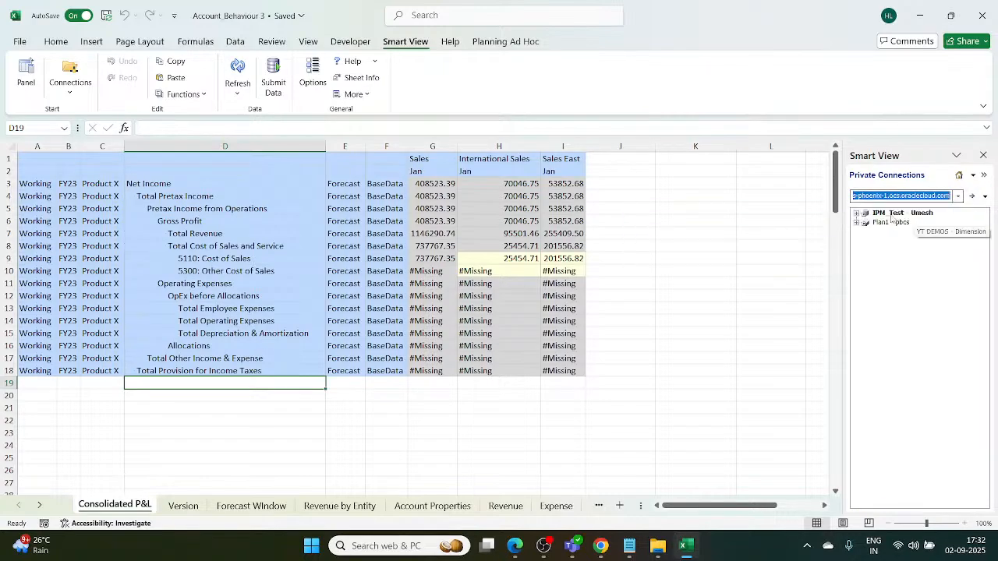
pyautogui.click(855, 213)
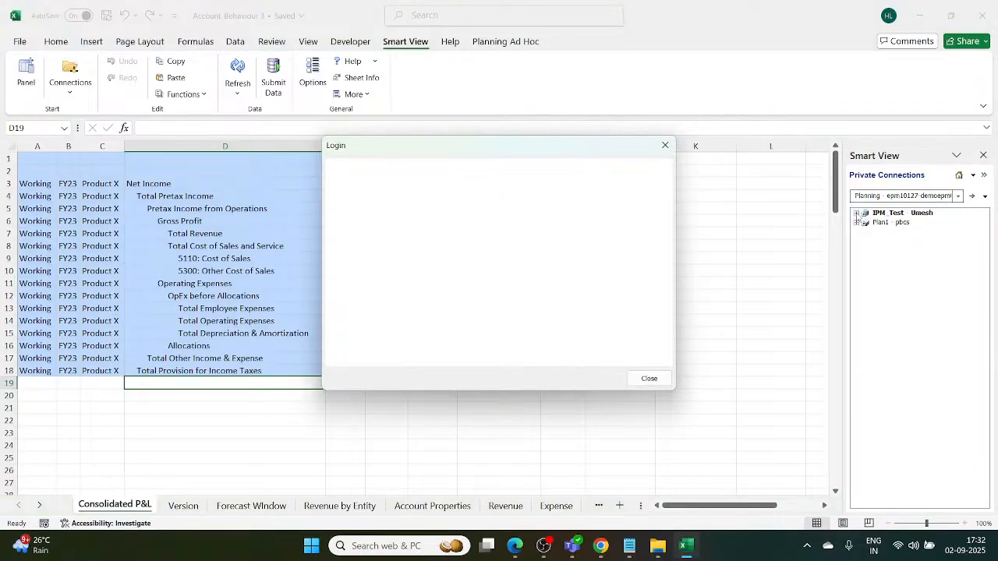
pyautogui.click(666, 146)
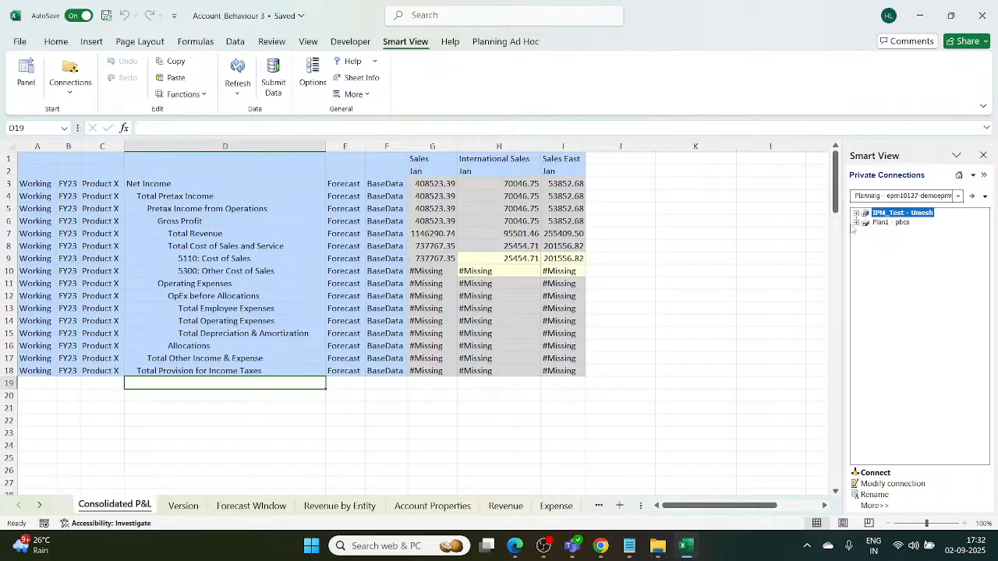
# Select the Plan1 - pbcs connection and connect to it to reach the Oracle Cloud sign-in
pyautogui.click(856, 224)
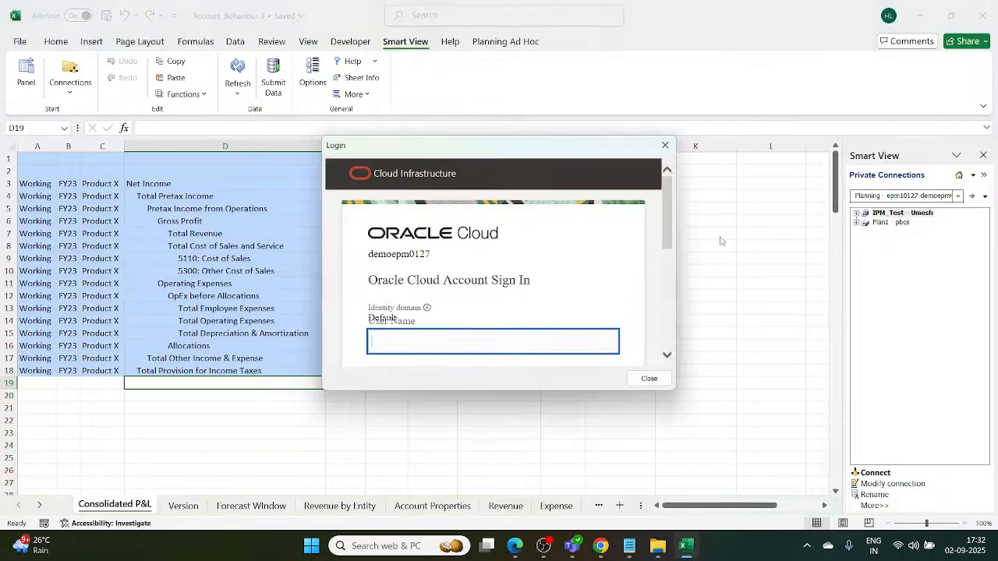
pyautogui.click(895, 225)
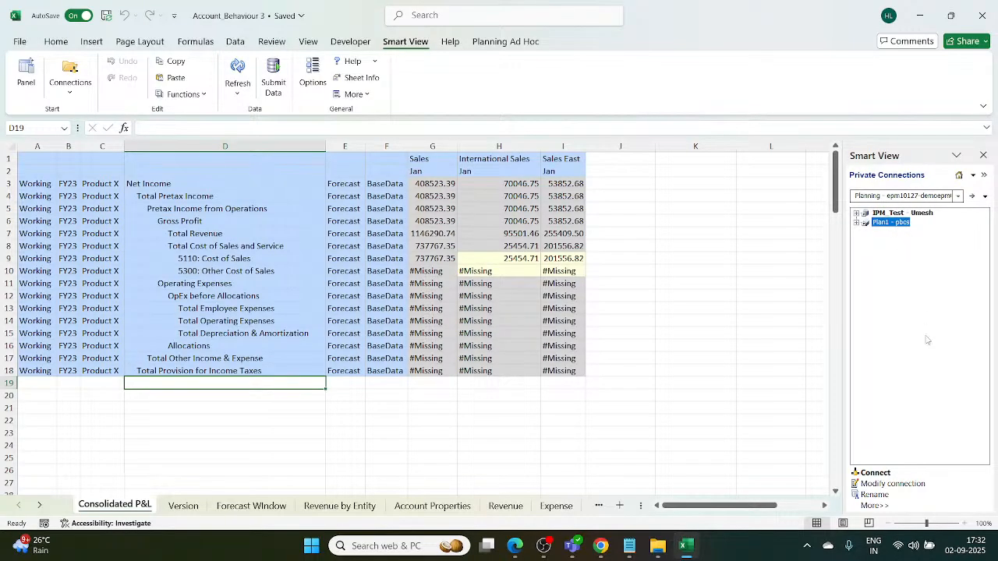
pyautogui.click(874, 474)
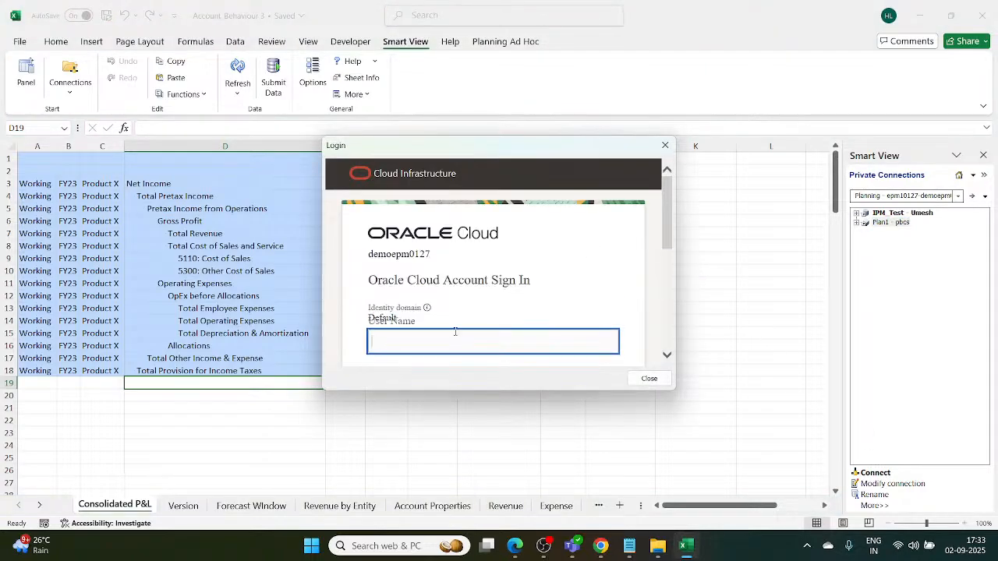
# Fill in the Oracle Cloud user name with demoadmin from the clipboard history
pyautogui.scroll(-3, 455, 332)
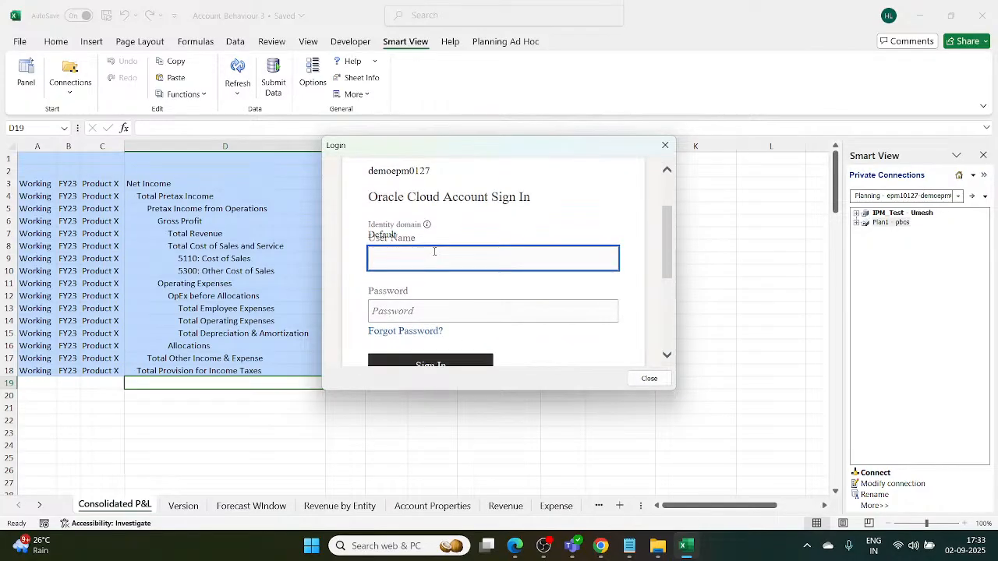
pyautogui.press('super+v')
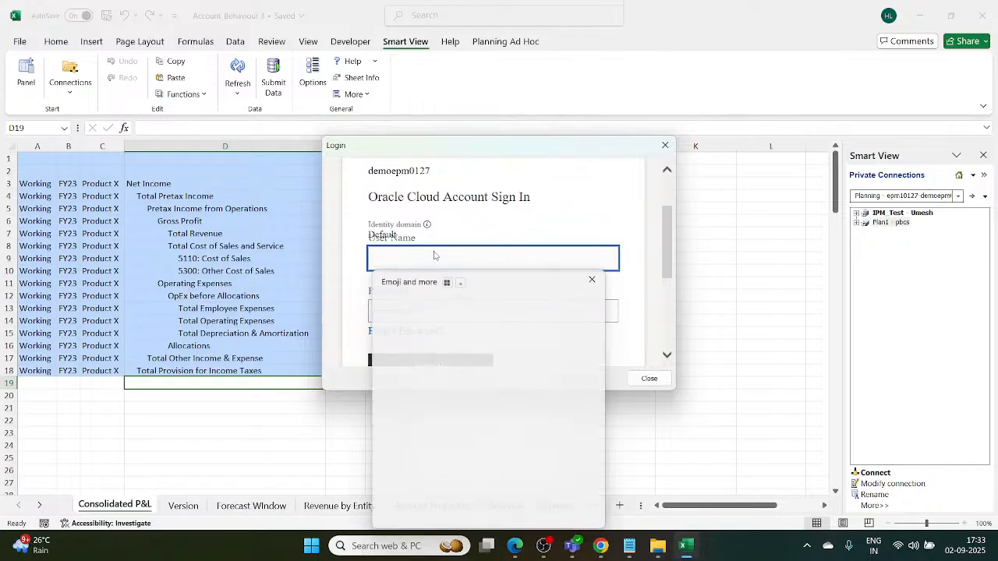
pyautogui.scroll(-5, 458, 416)
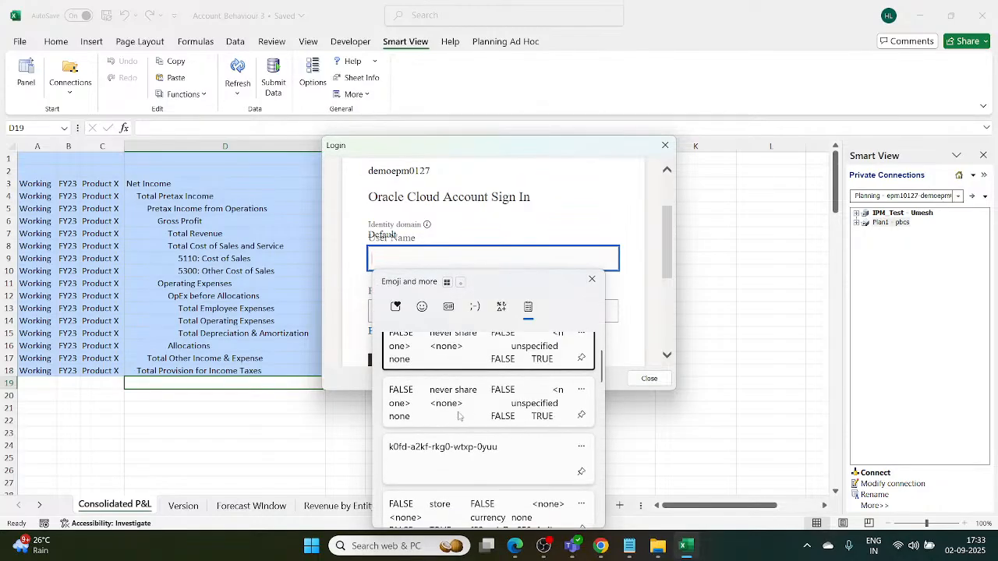
pyautogui.scroll(-5, 459, 416)
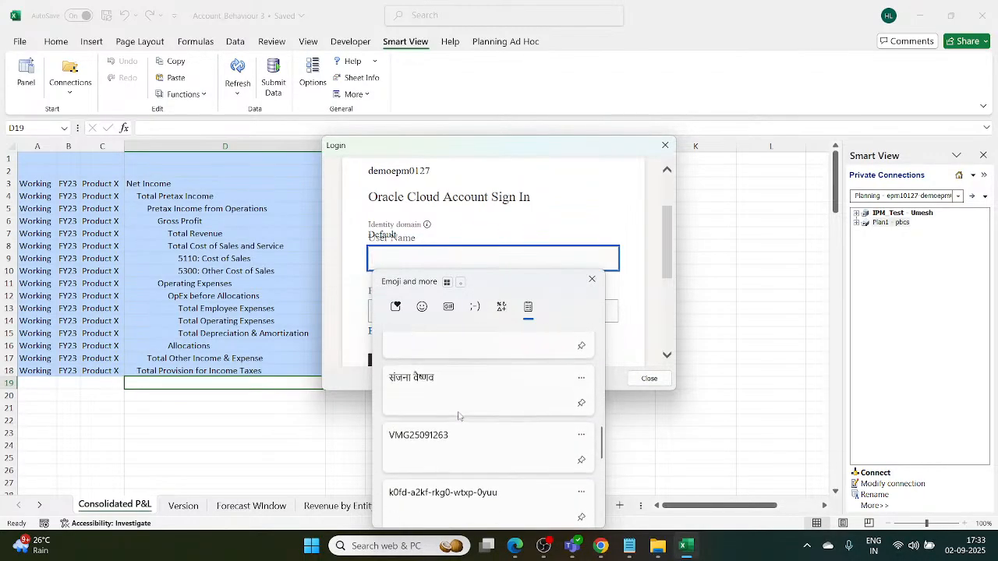
pyautogui.scroll(-2, 458, 415)
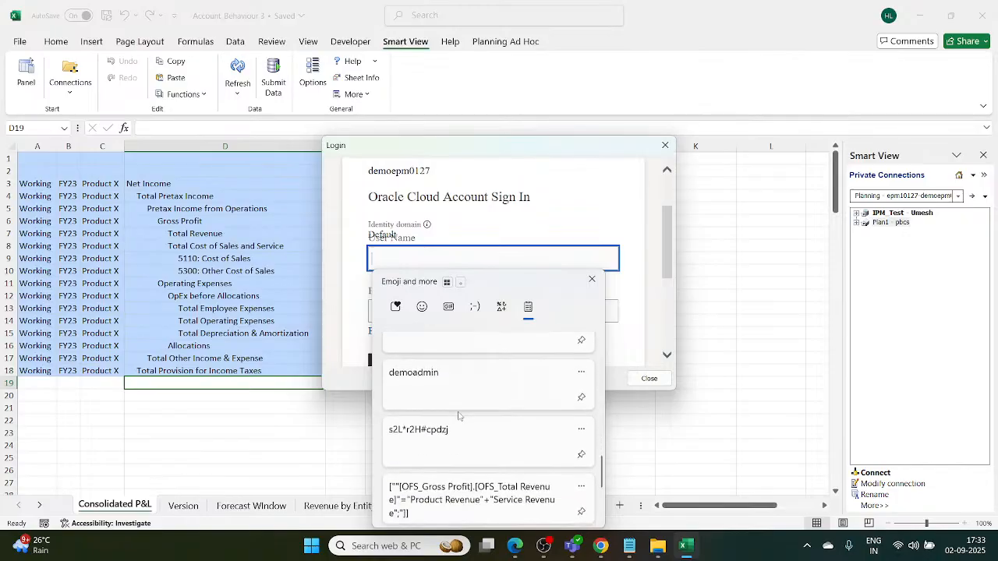
pyautogui.click(457, 394)
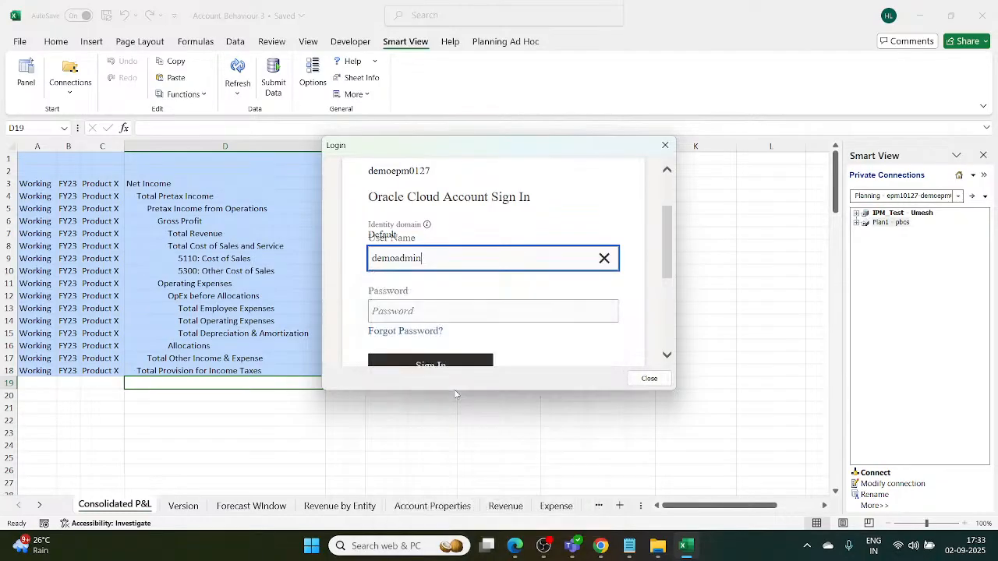
# Look through the clipboard history for the account password to use in the Oracle Cloud login's Password field
pyautogui.click(429, 309)
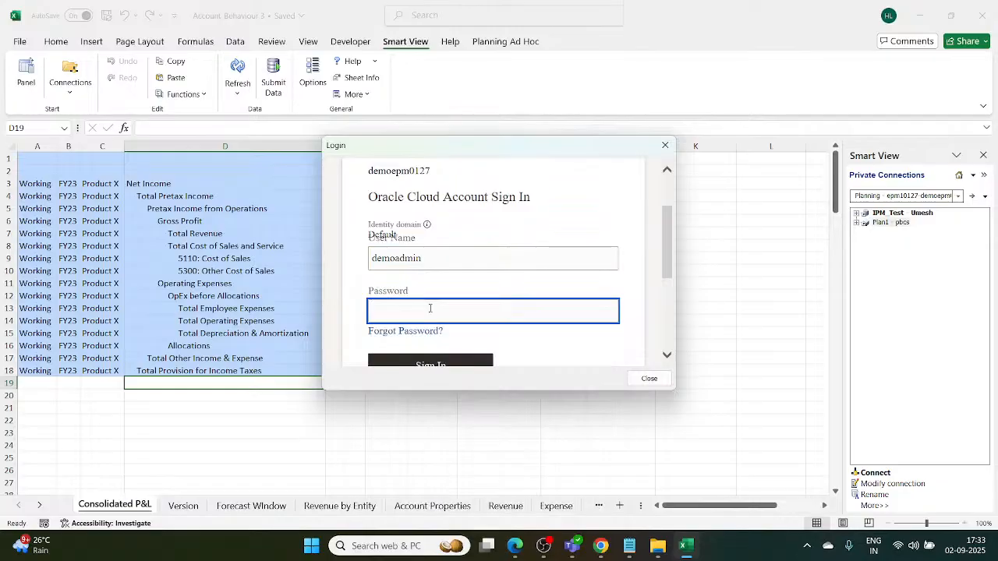
pyautogui.press('super+v')
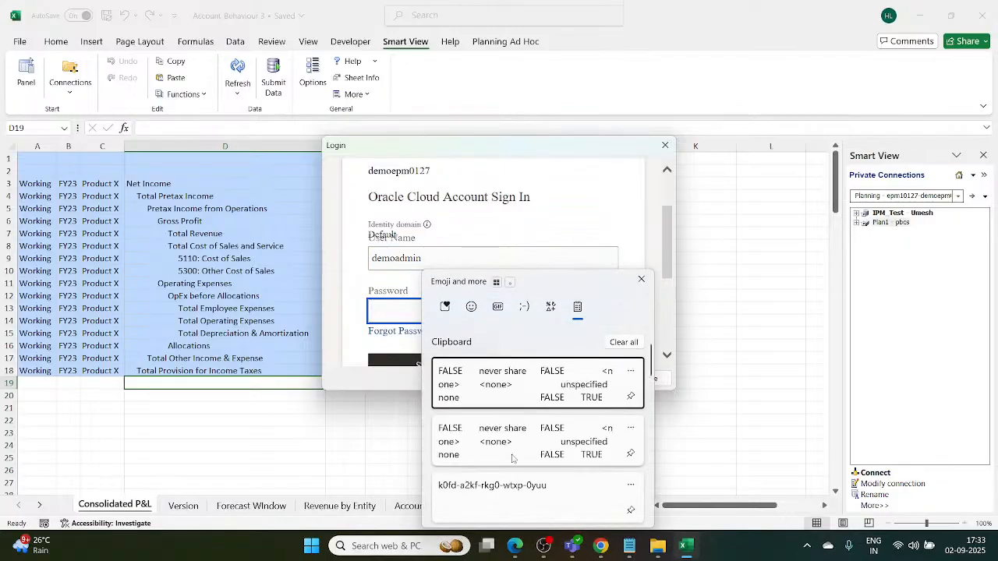
pyautogui.scroll(-5, 512, 458)
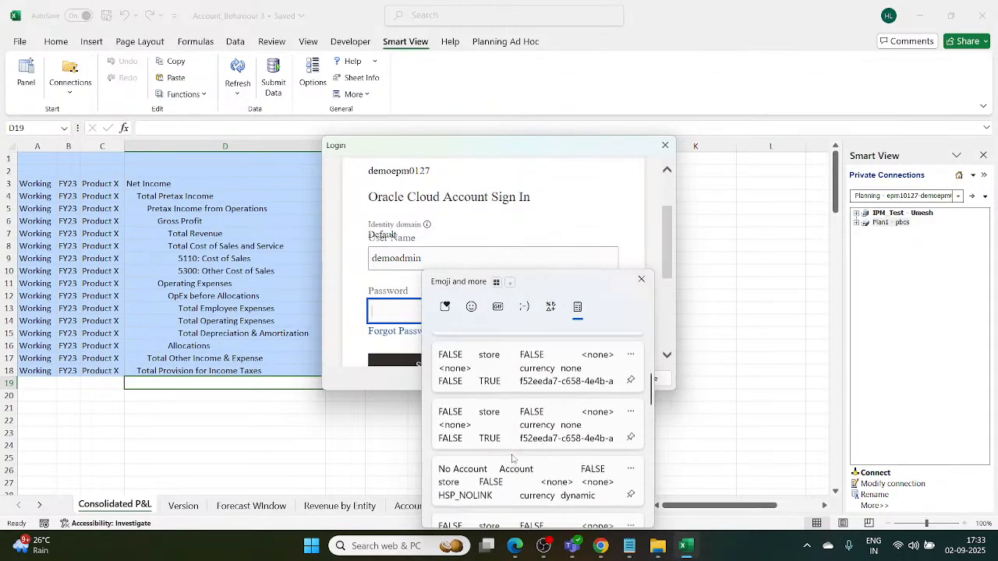
pyautogui.scroll(-6, 512, 459)
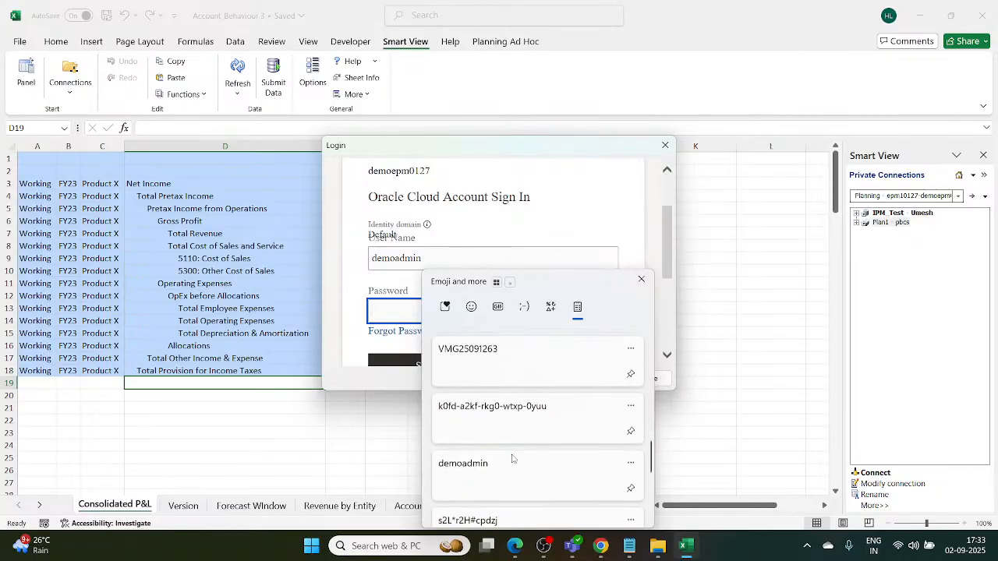
pyautogui.scroll(-1, 512, 459)
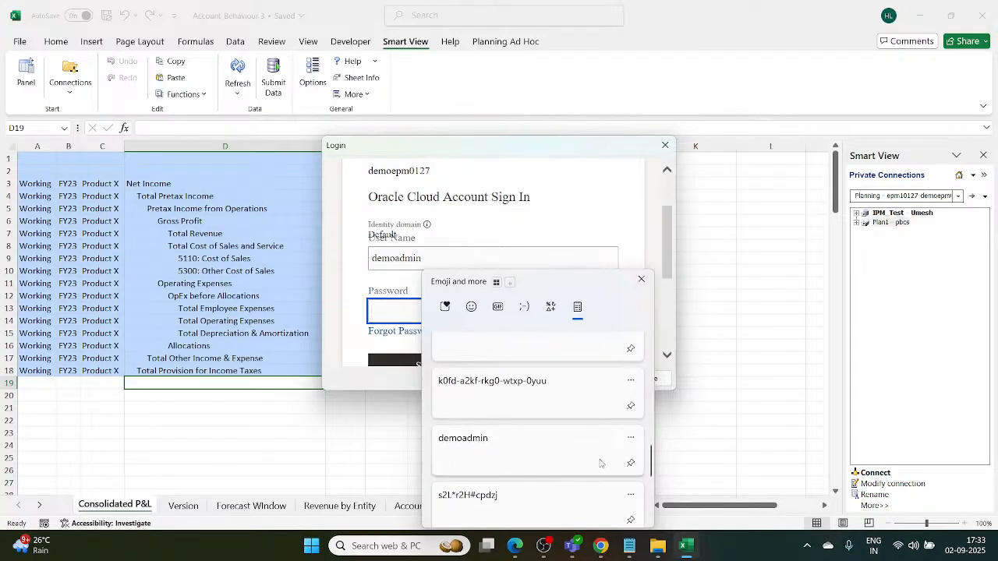
pyautogui.click(601, 547)
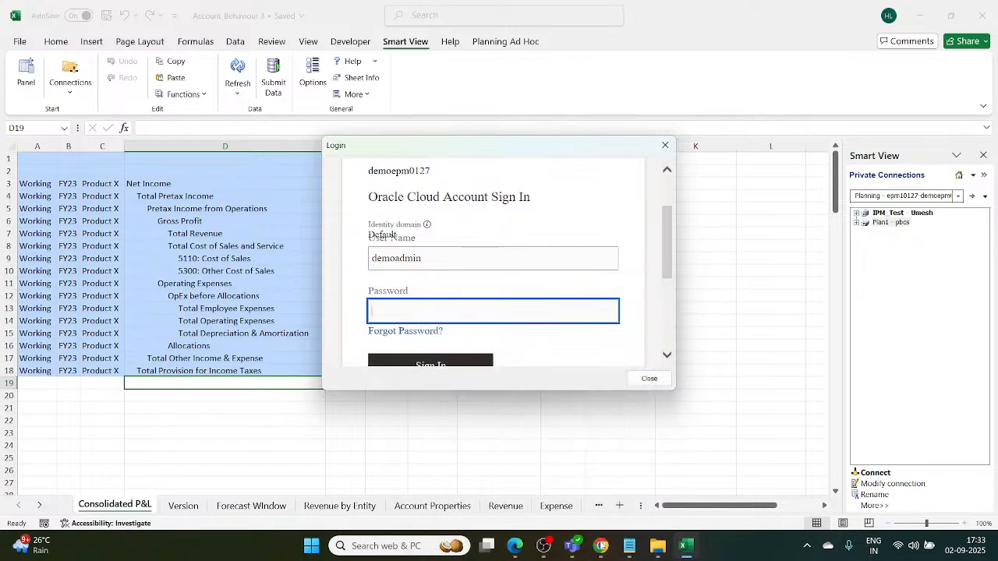
pyautogui.moveTo(601, 547)
pyautogui.click(590, 497)
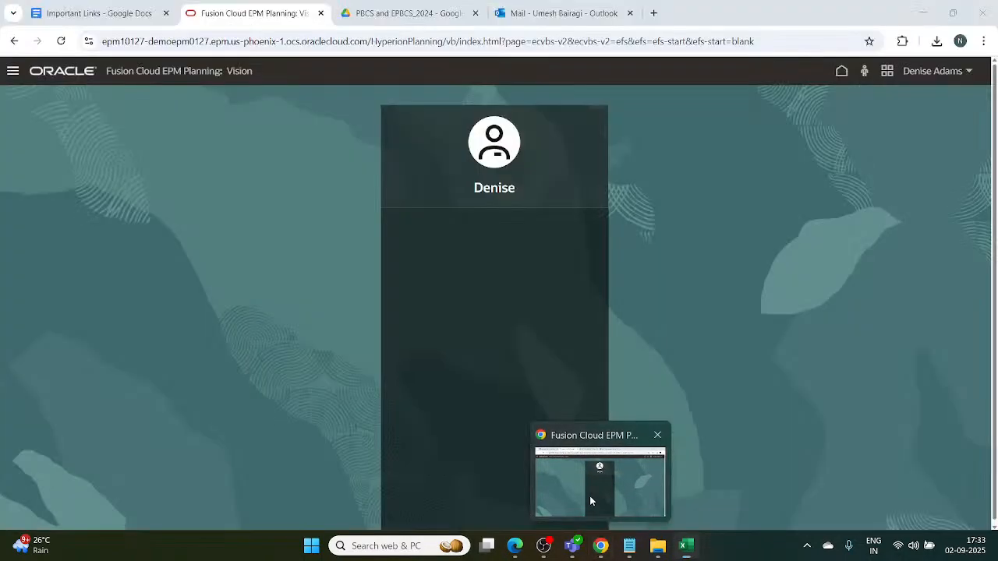
pyautogui.click(590, 501)
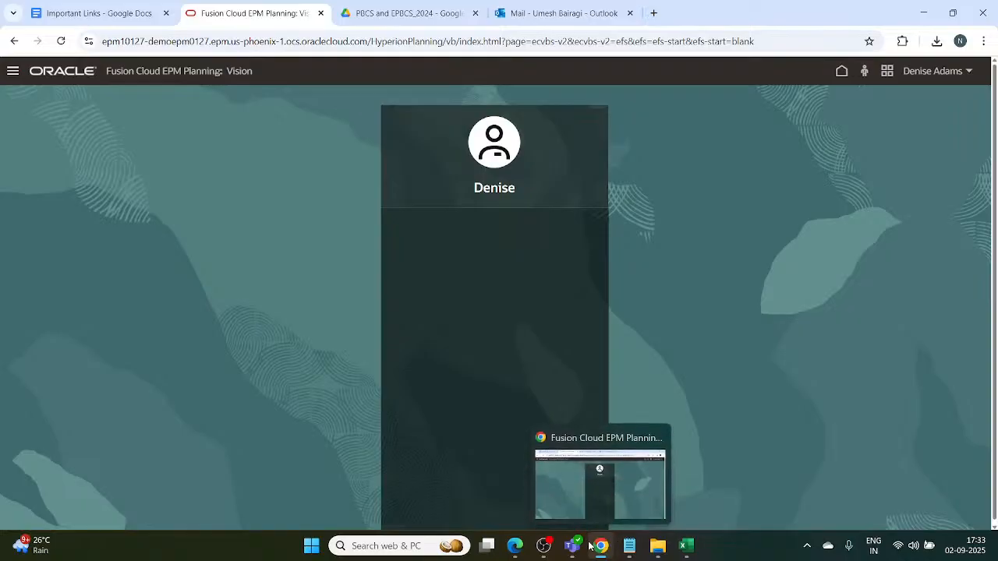
pyautogui.moveTo(577, 546)
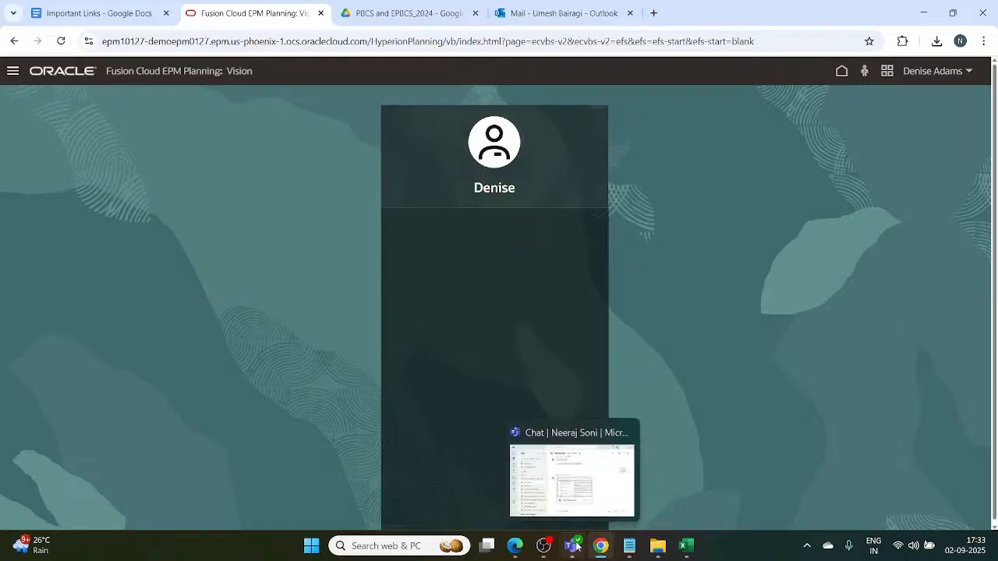
pyautogui.moveTo(686, 546)
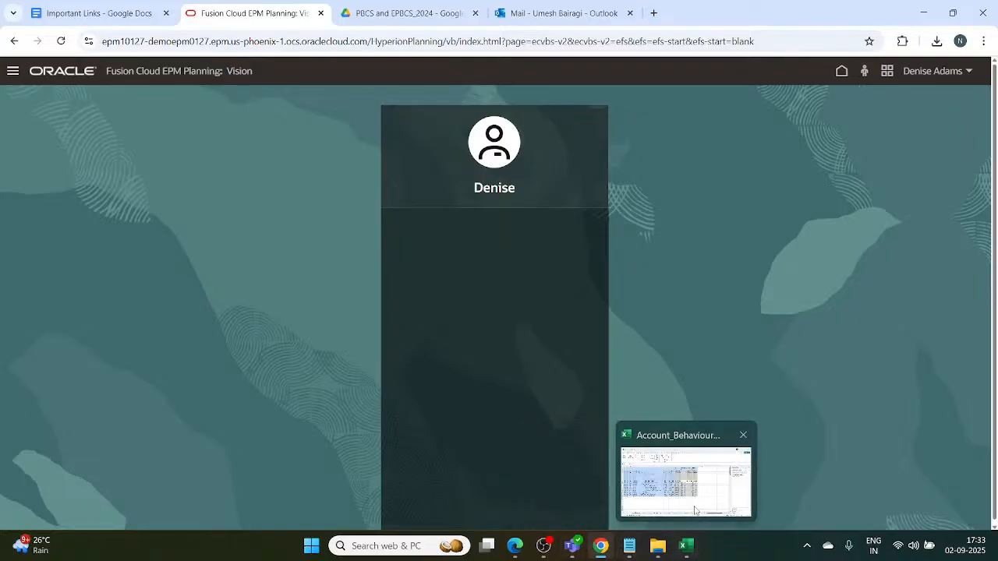
pyautogui.click(696, 511)
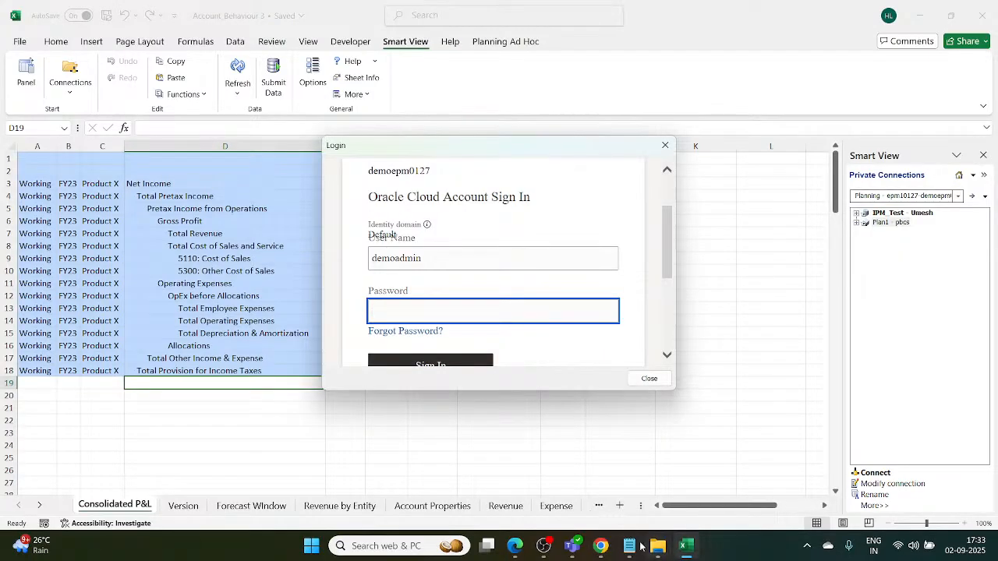
# Switch to Chrome and open the epm10127-demoepm0127 HyperionPlanning link from the Important Links document
pyautogui.moveTo(599, 544)
pyautogui.click(592, 479)
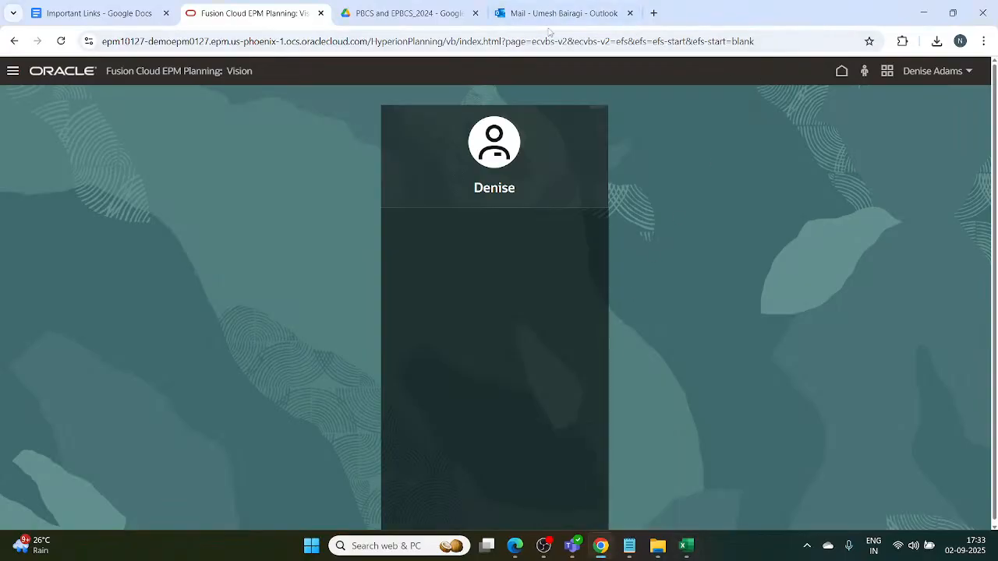
pyautogui.click(124, 11)
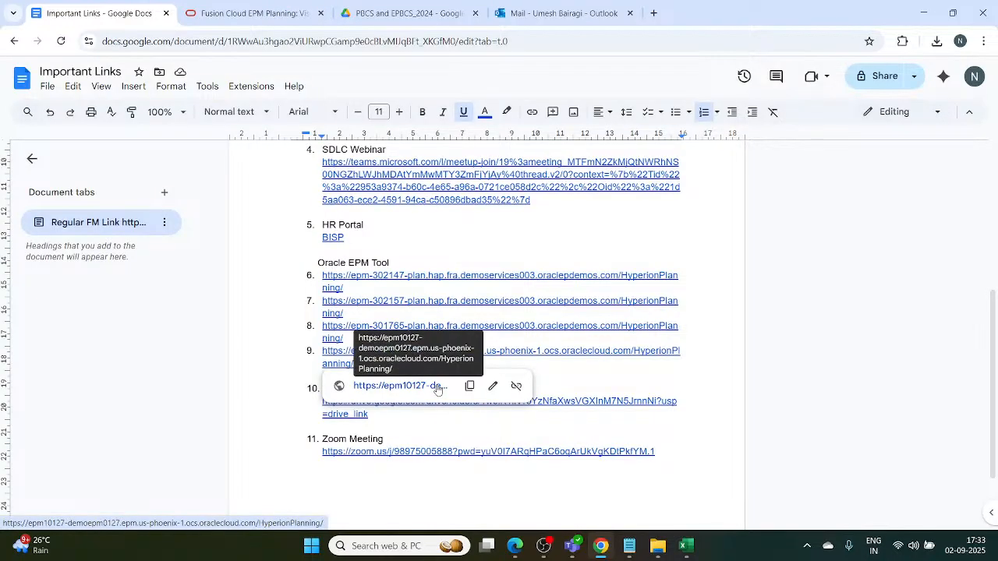
pyautogui.click(437, 390)
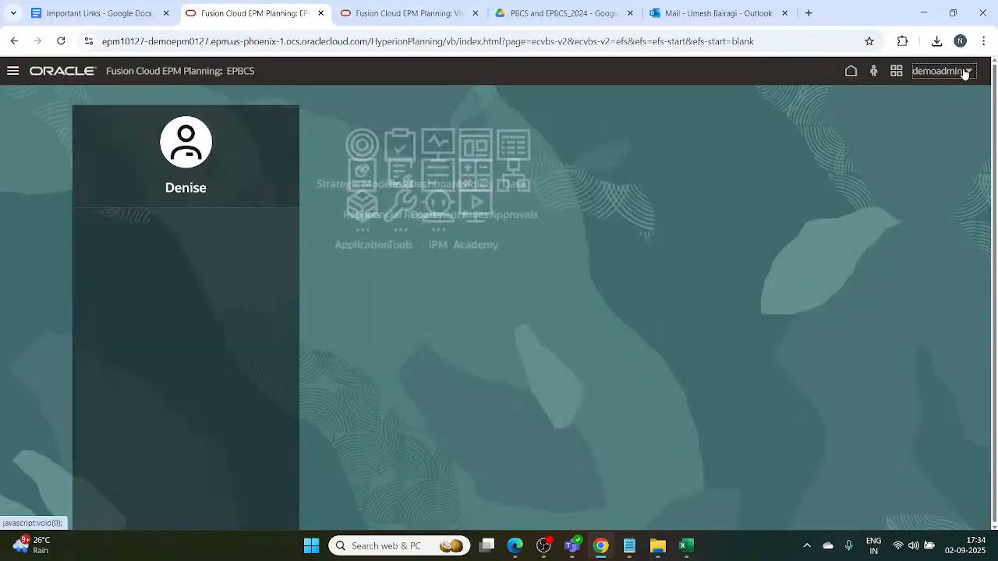
# Sign out of the EPBCS Planning session and confirm ending it
pyautogui.click(965, 73)
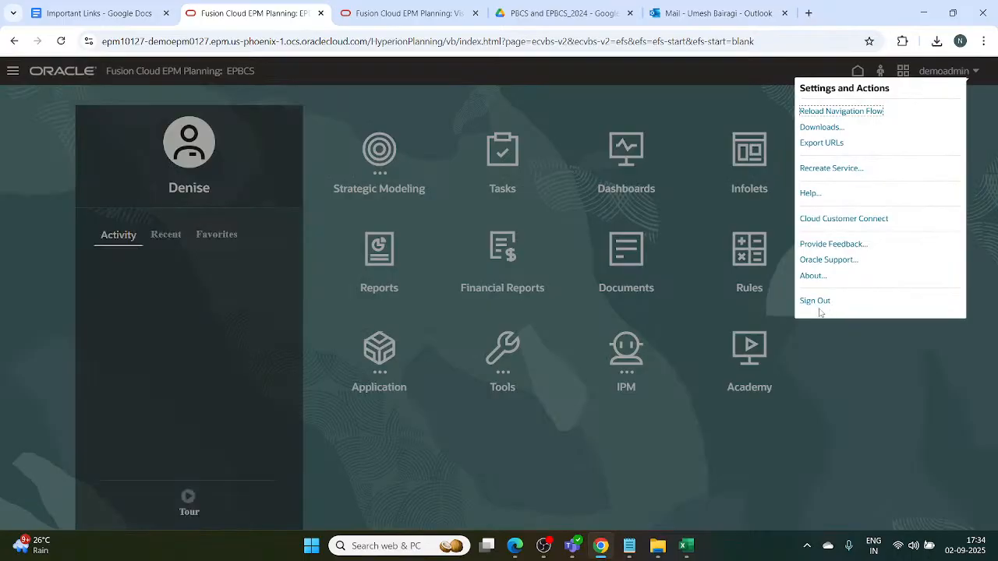
pyautogui.click(815, 302)
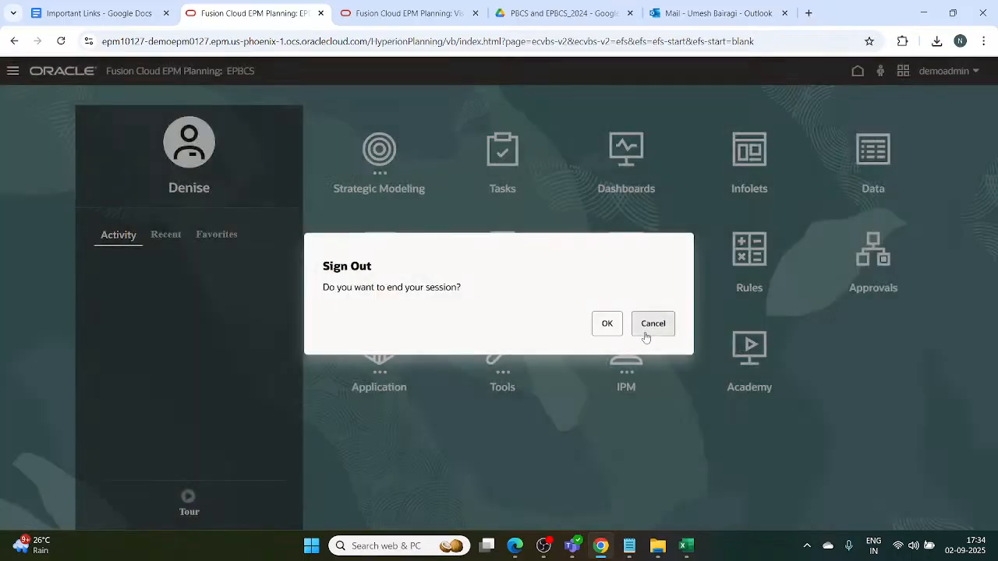
pyautogui.click(600, 320)
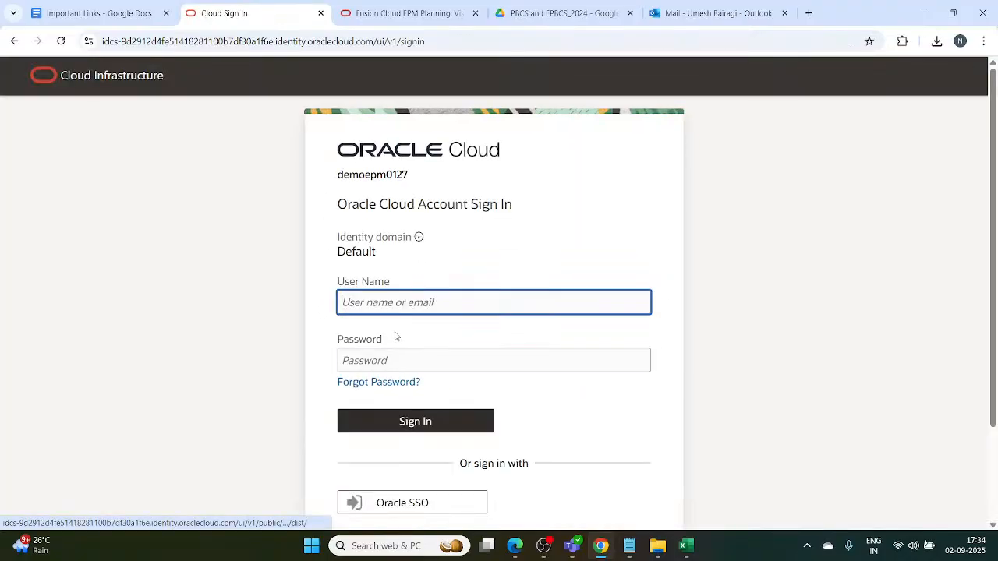
# Select the saved account password on the browser sign-in page, switch to Excel and try signing in to Smart View with a pasted password
pyautogui.click(390, 359)
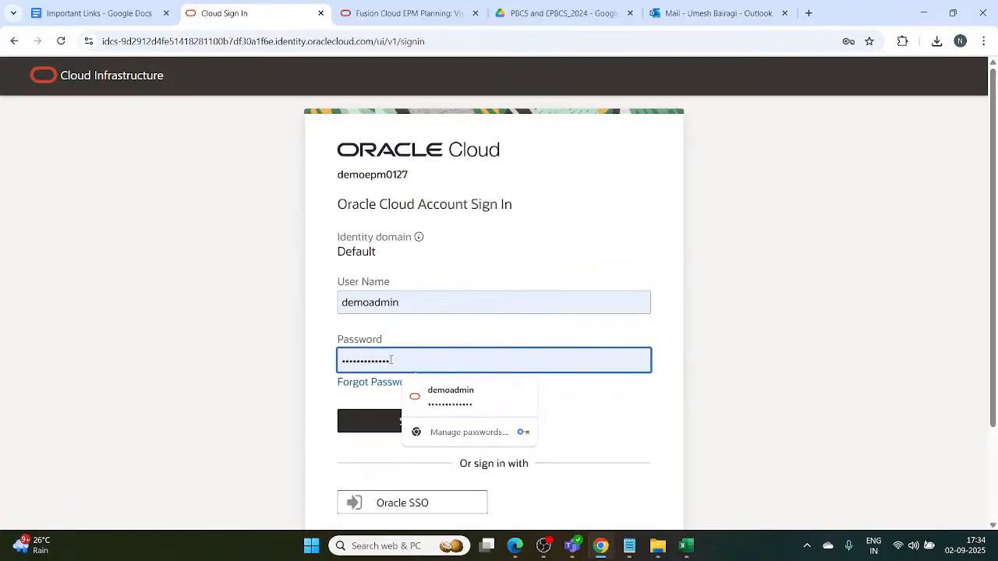
pyautogui.moveTo(391, 360); pyautogui.dragTo(323, 362)
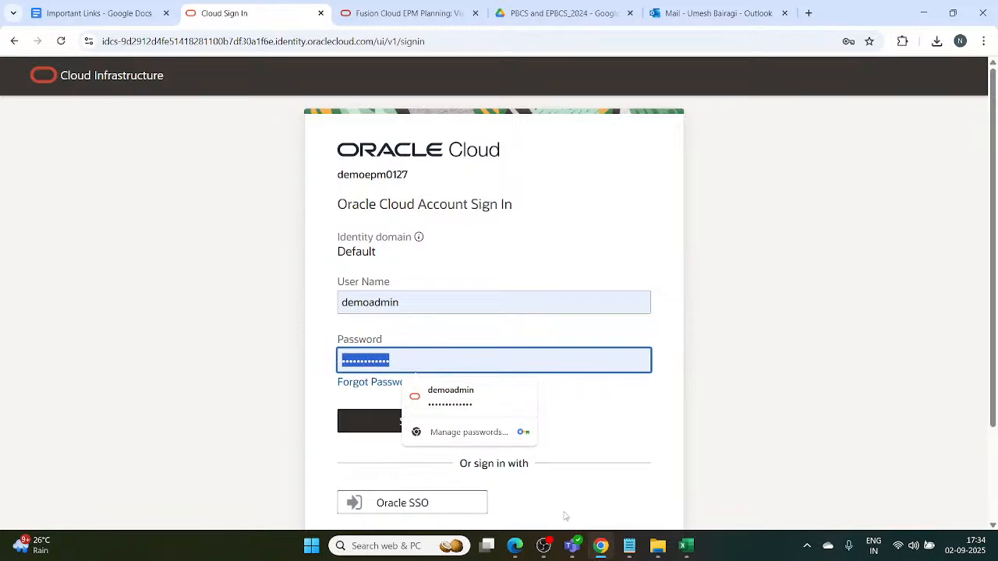
pyautogui.click(686, 551)
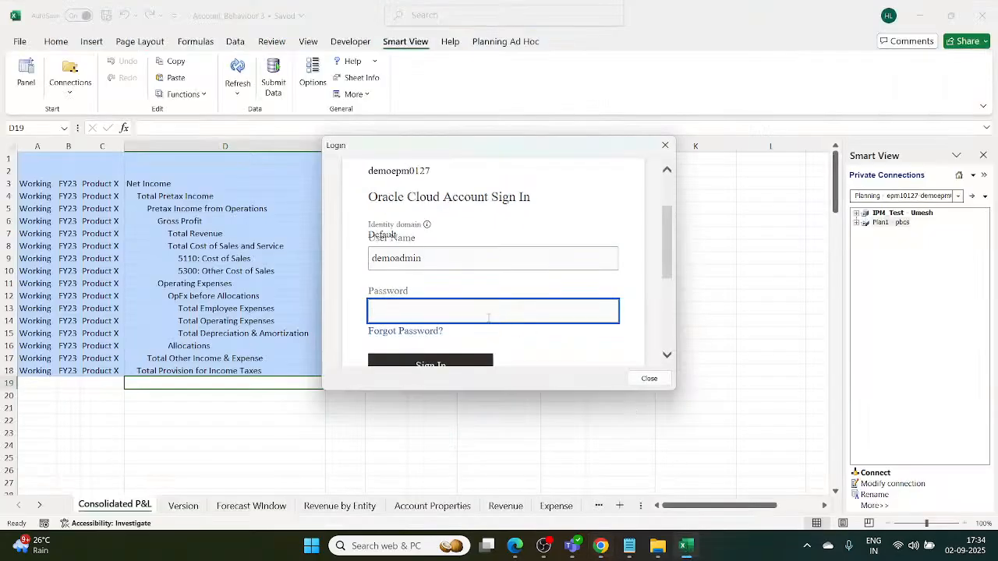
pyautogui.hotkey('ctrl', 'v')
pyautogui.click(445, 359)
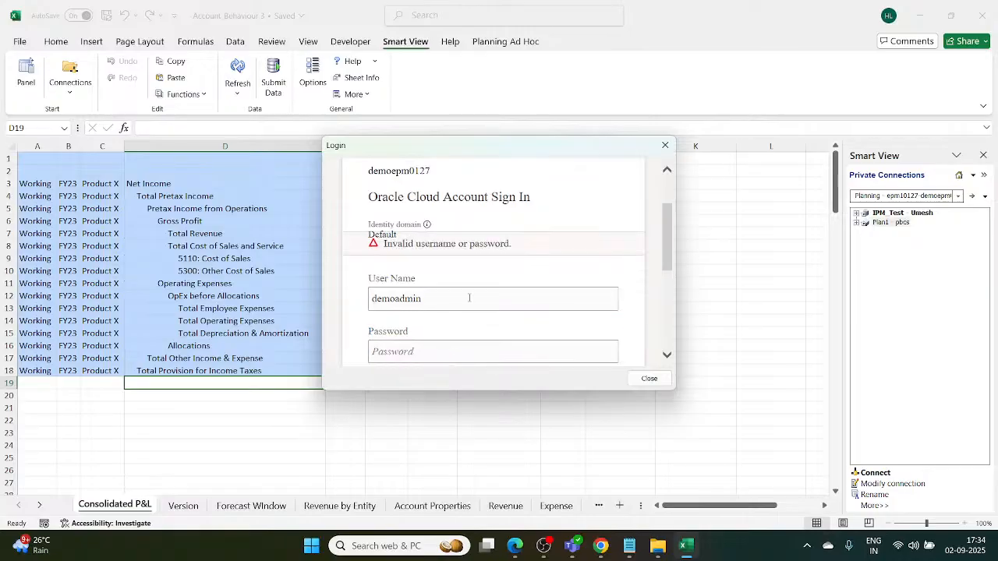
# Paste the account password again and retry the Smart View sign-in, closing the login window
pyautogui.scroll(-1, 469, 297)
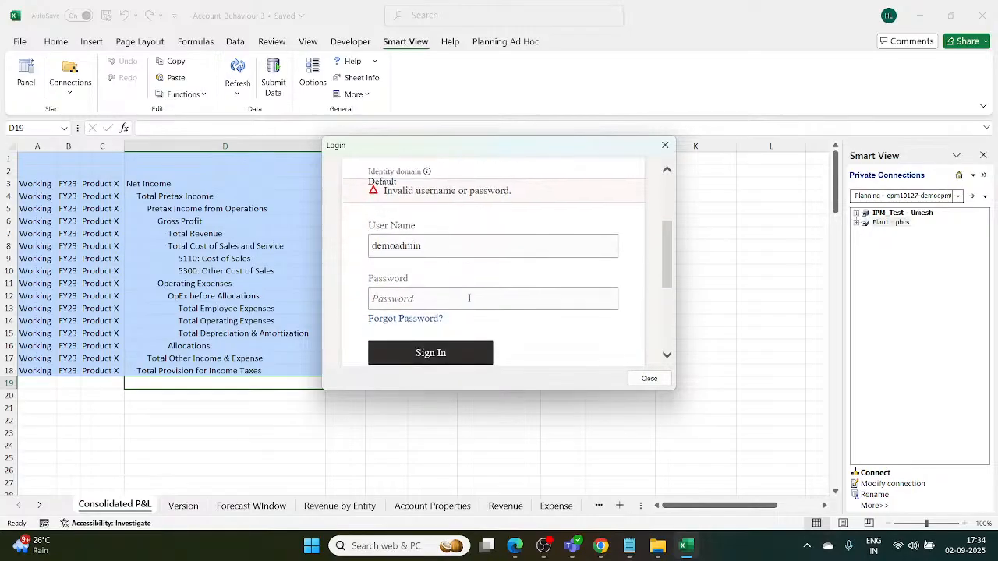
pyautogui.scroll(-1, 469, 297)
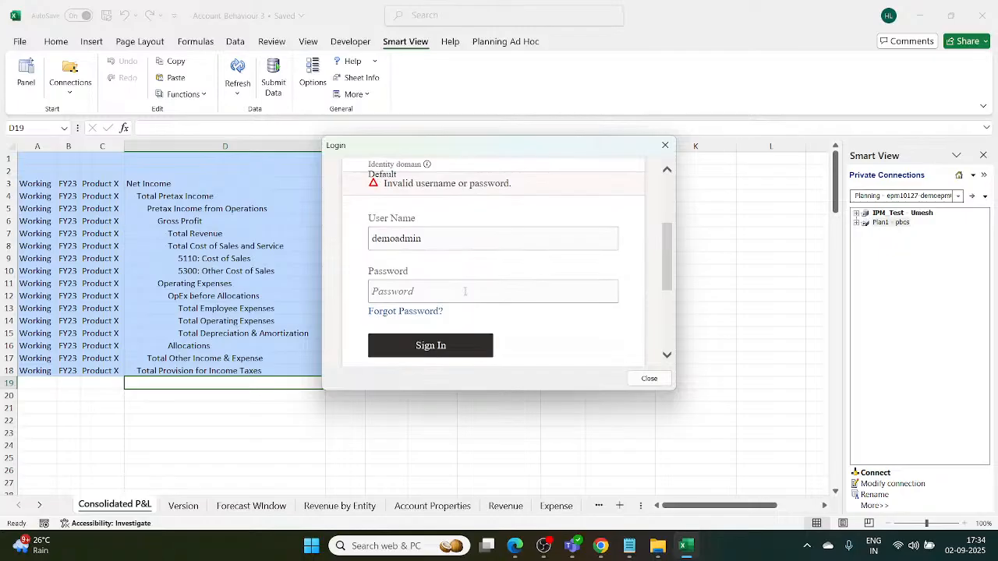
pyautogui.click(465, 292)
pyautogui.hotkey('ctrl', 'v')
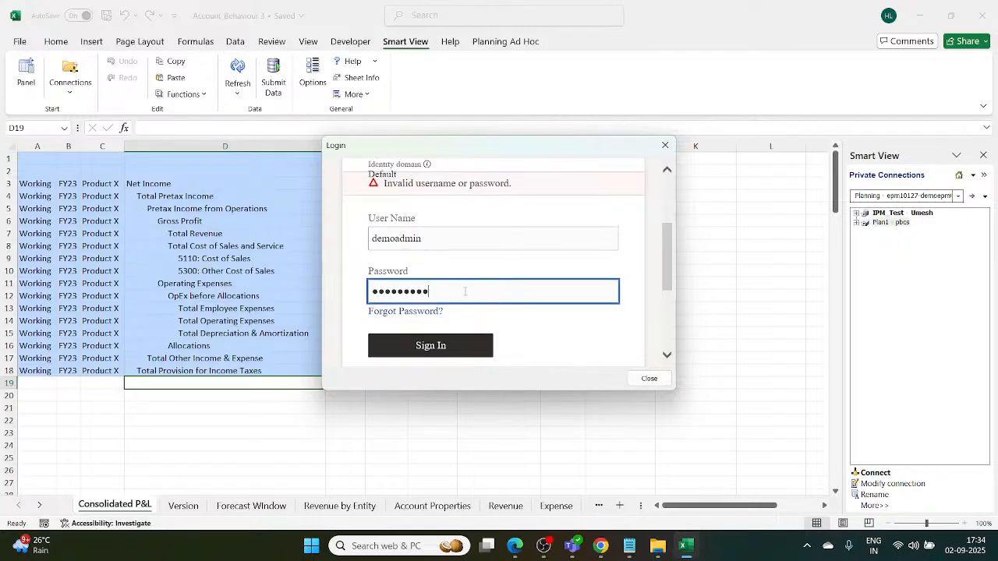
pyautogui.click(436, 343)
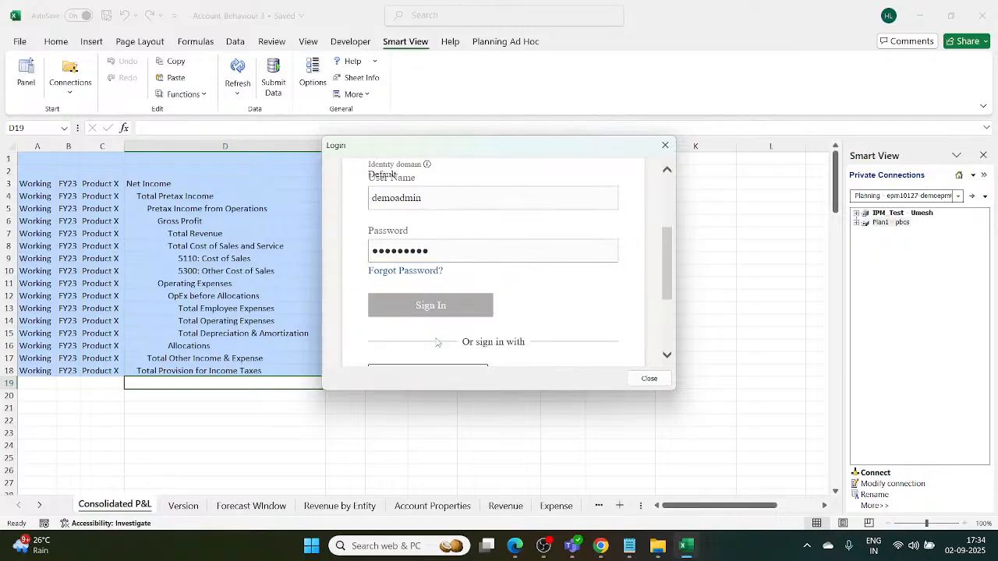
pyautogui.click(665, 145)
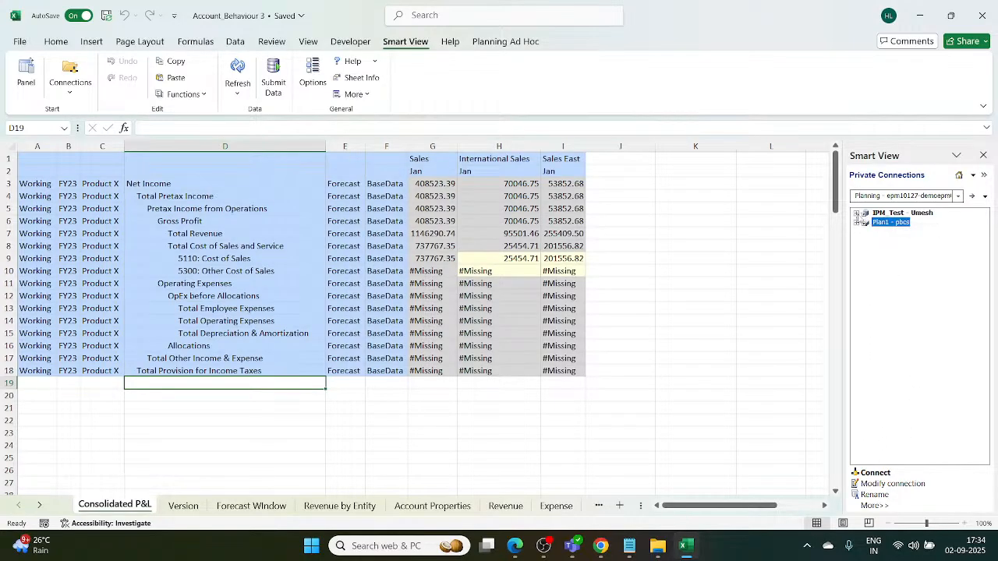
# Try to connect through the IPM_Test connection and the epm10127-demoepm0127 quick connect URL, dismissing each login
pyautogui.click(857, 213)
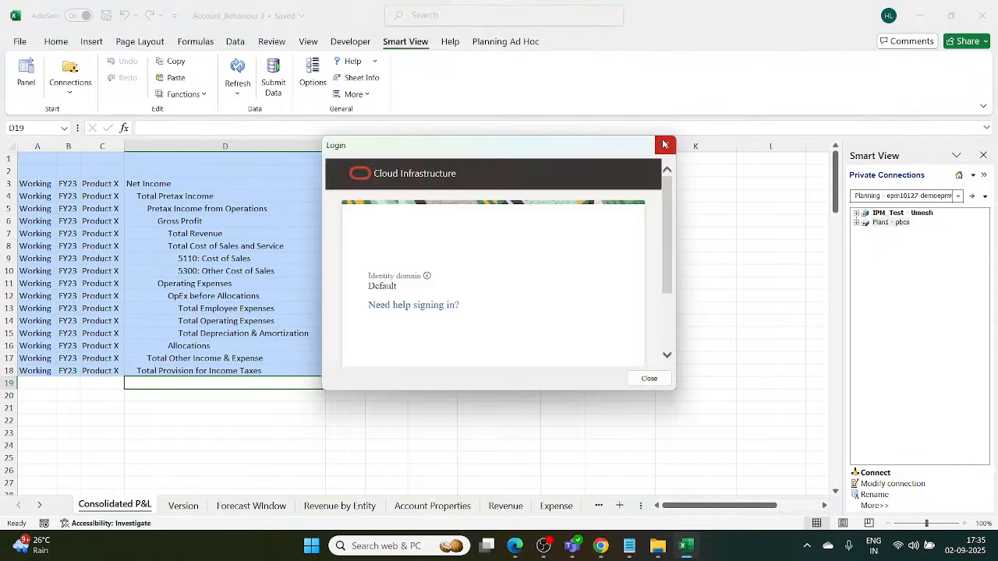
pyautogui.click(664, 145)
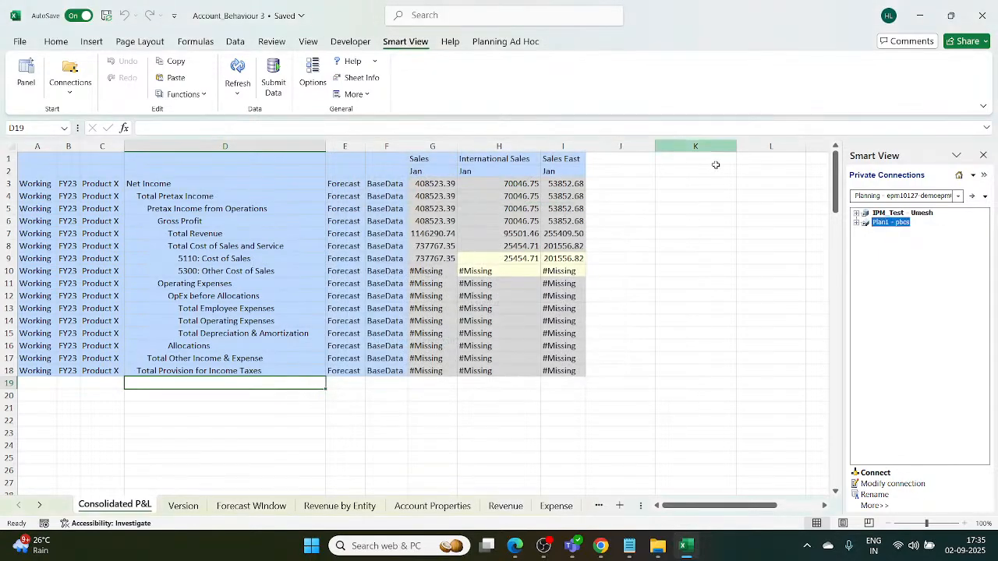
pyautogui.click(957, 197)
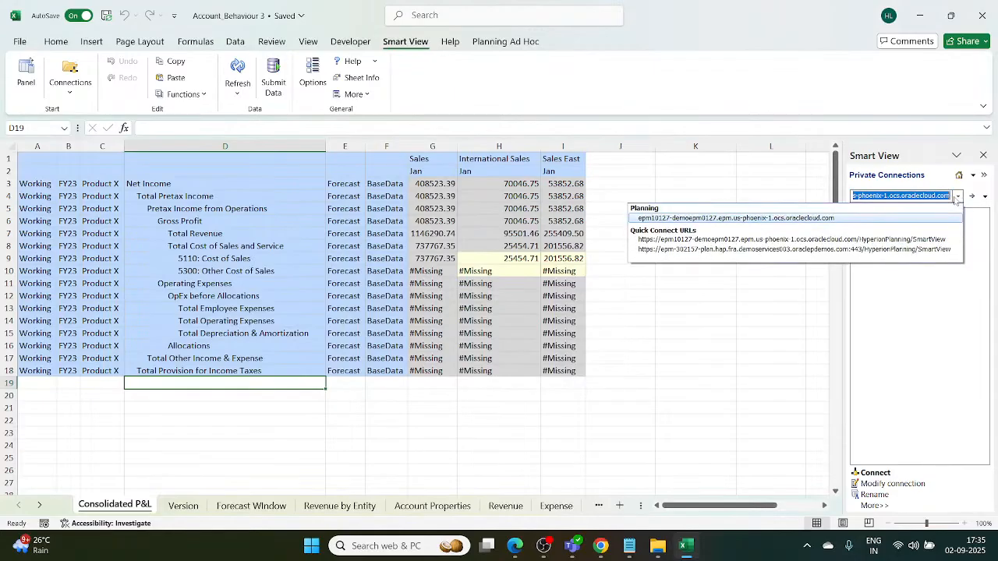
pyautogui.click(891, 240)
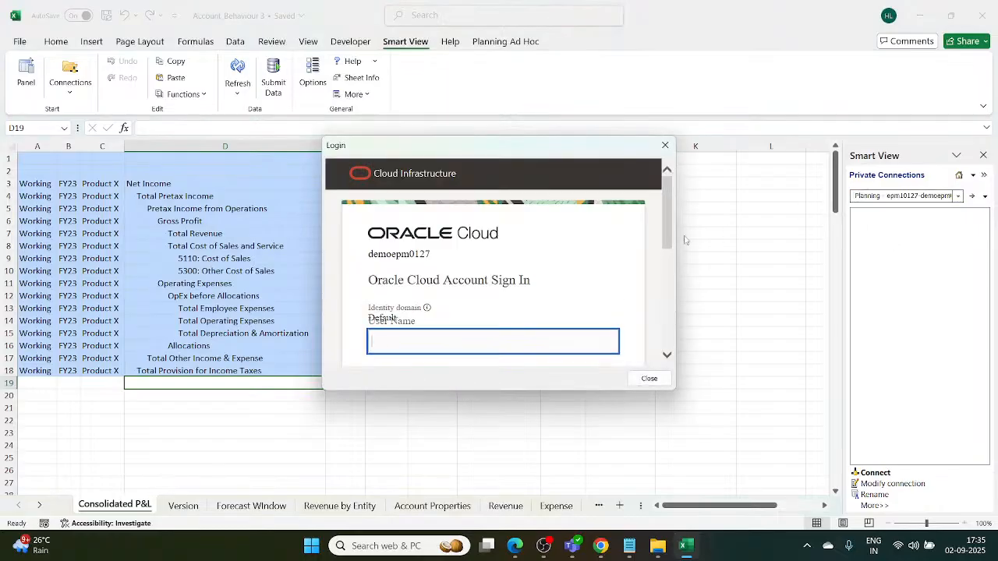
pyautogui.click(665, 145)
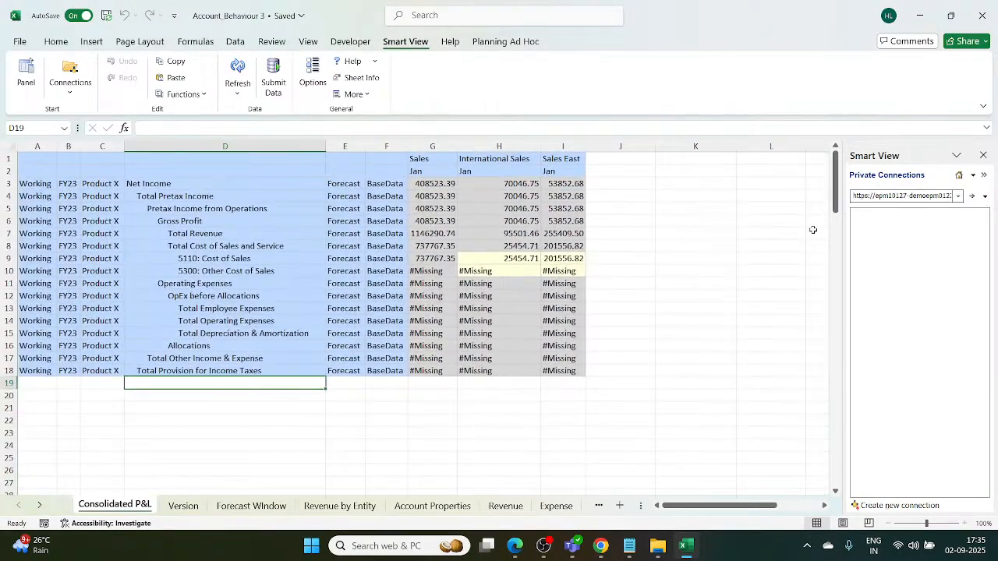
pyautogui.click(957, 196)
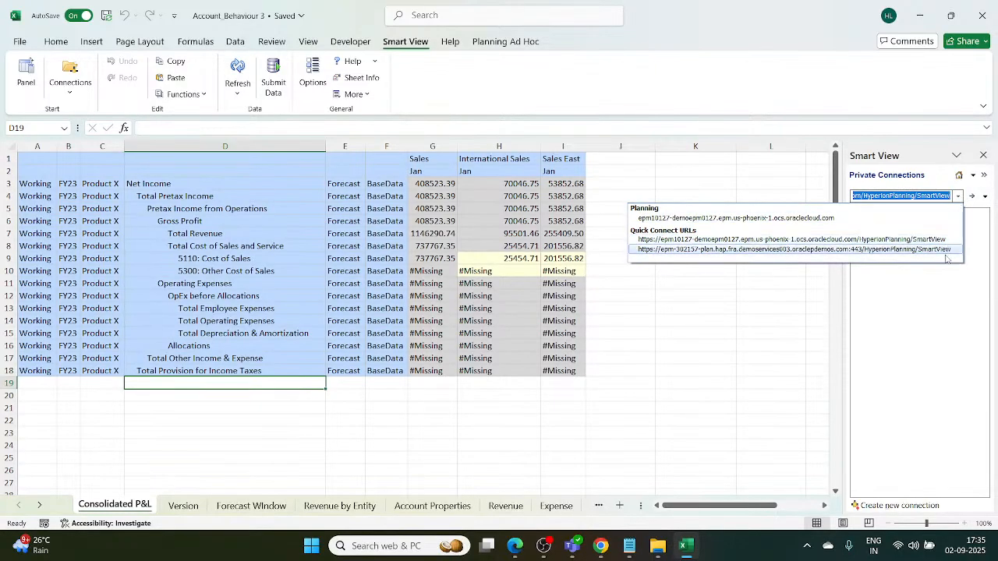
pyautogui.click(967, 337)
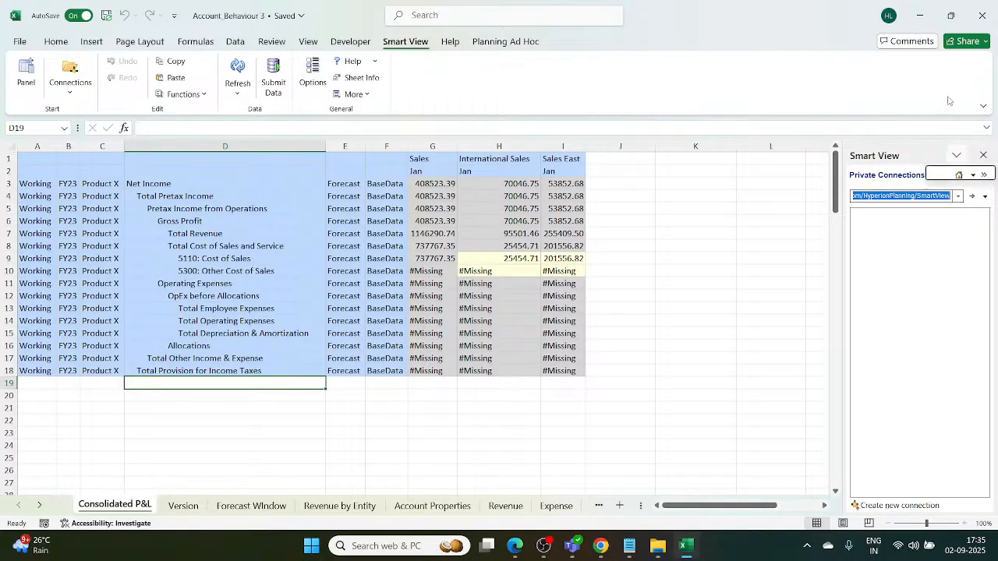
# Minimize Excel to return to Chrome and close the Cloud Sign In page
pyautogui.click(921, 16)
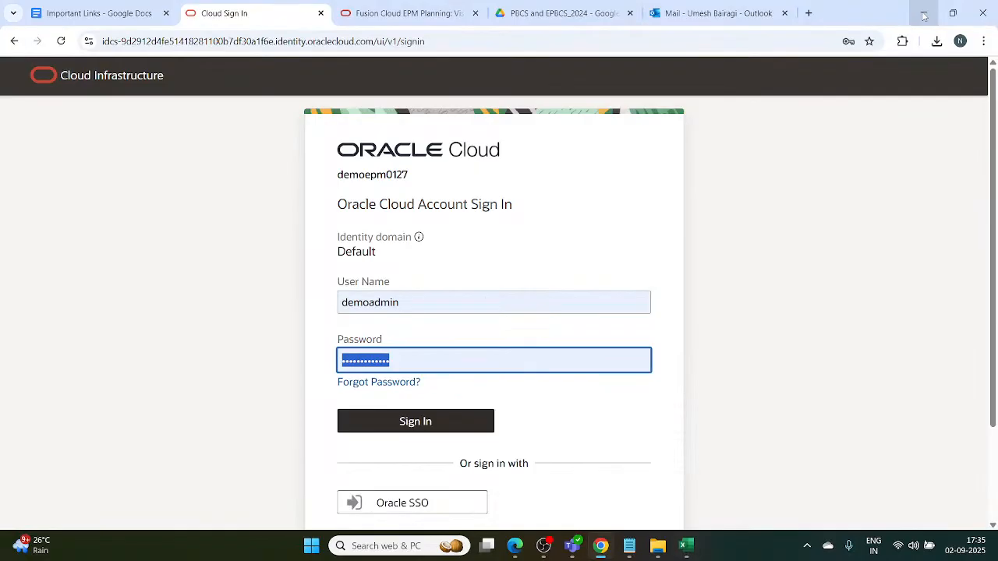
pyautogui.click(320, 13)
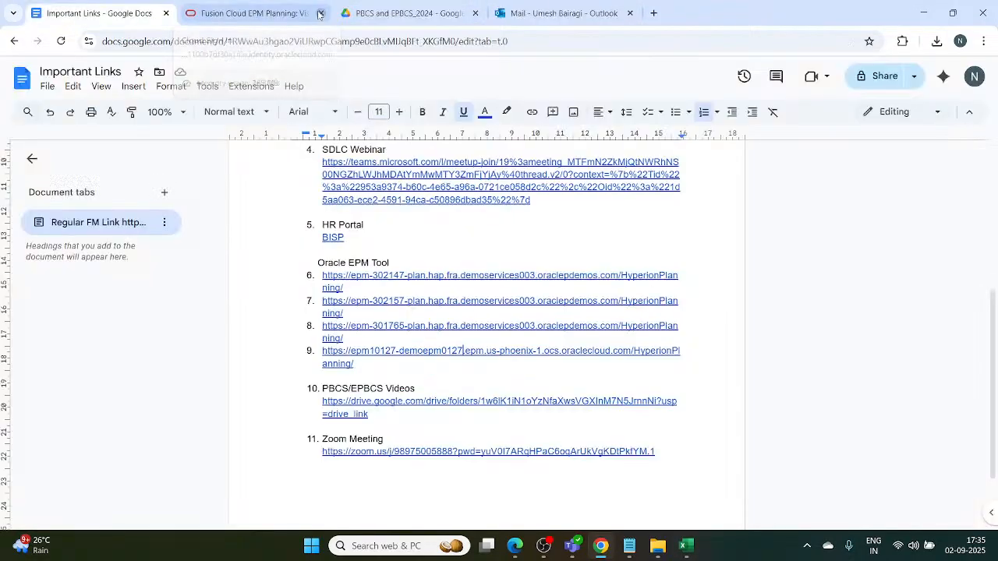
# Return to the Planning application page, reload it and sign in again with the saved account credentials
pyautogui.click(412, 13)
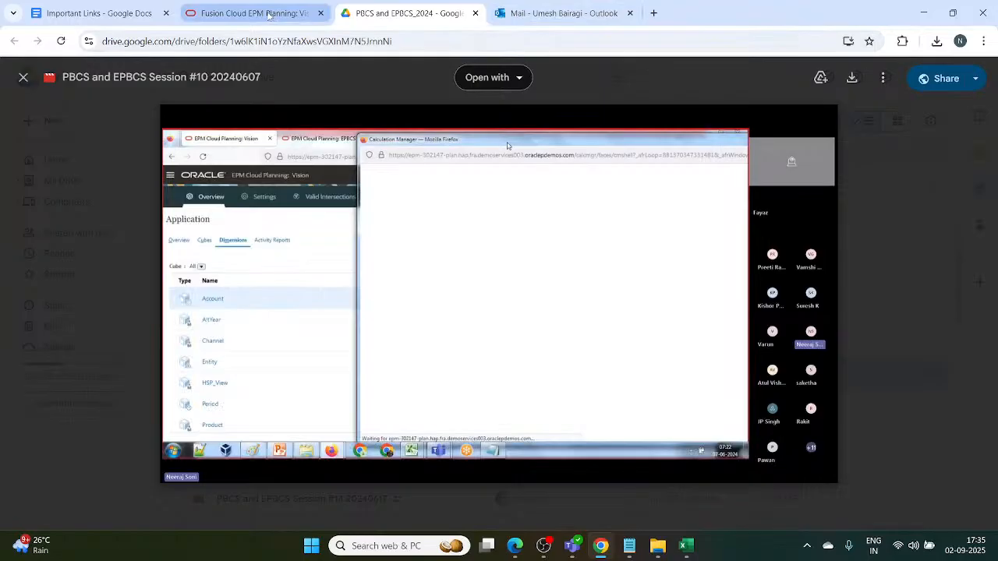
pyautogui.click(250, 14)
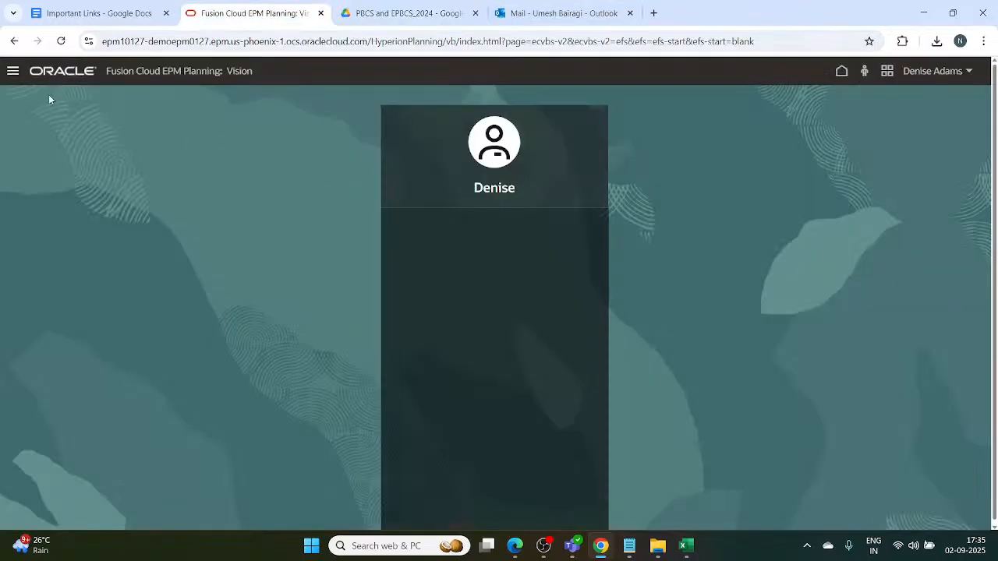
pyautogui.click(12, 71)
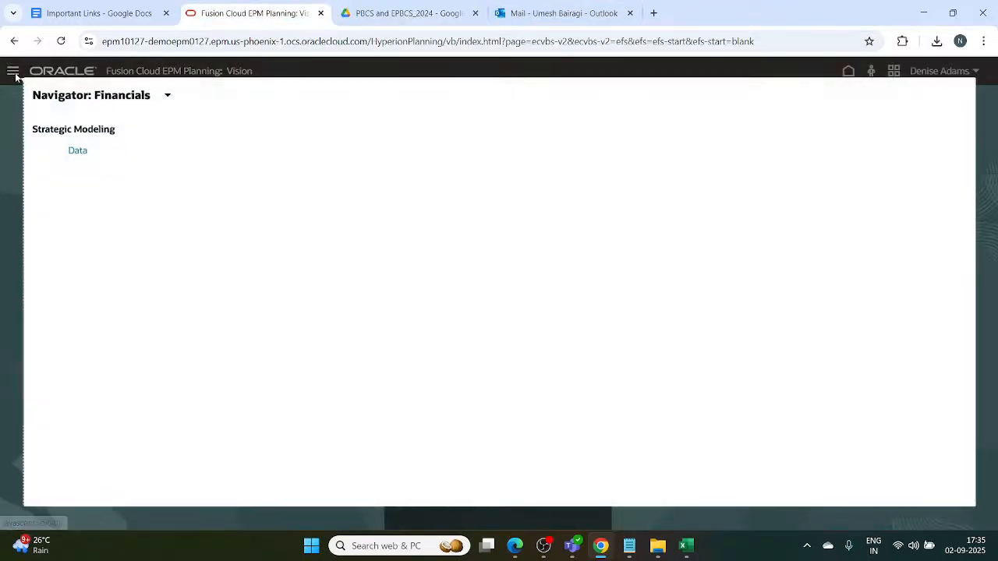
pyautogui.click(11, 73)
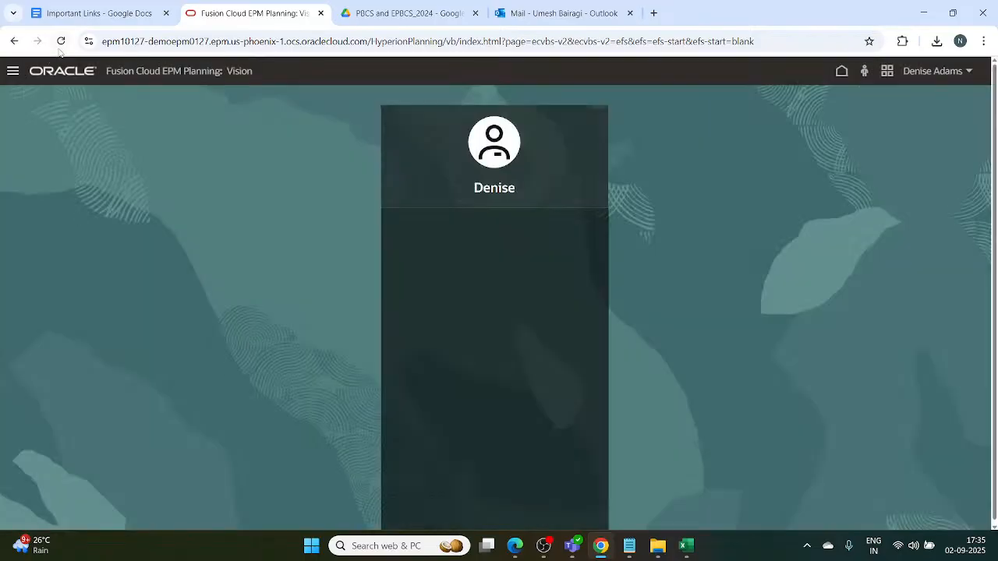
pyautogui.click(61, 42)
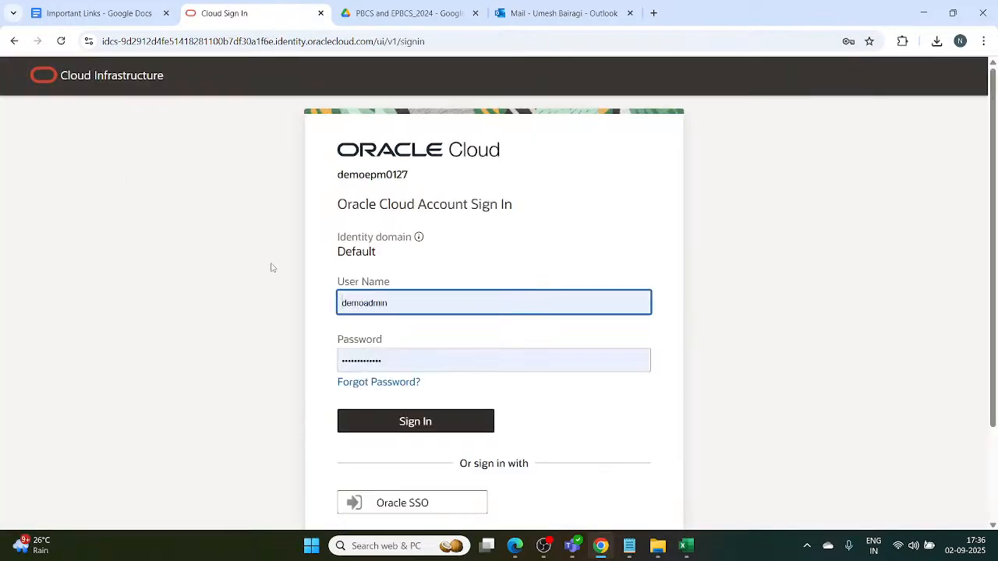
pyautogui.click(393, 423)
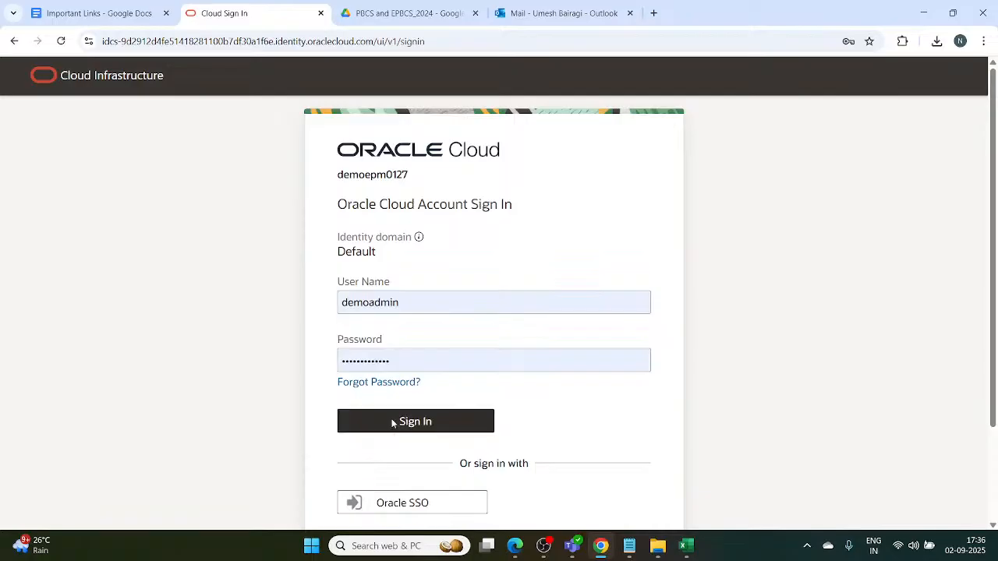
pyautogui.click(394, 423)
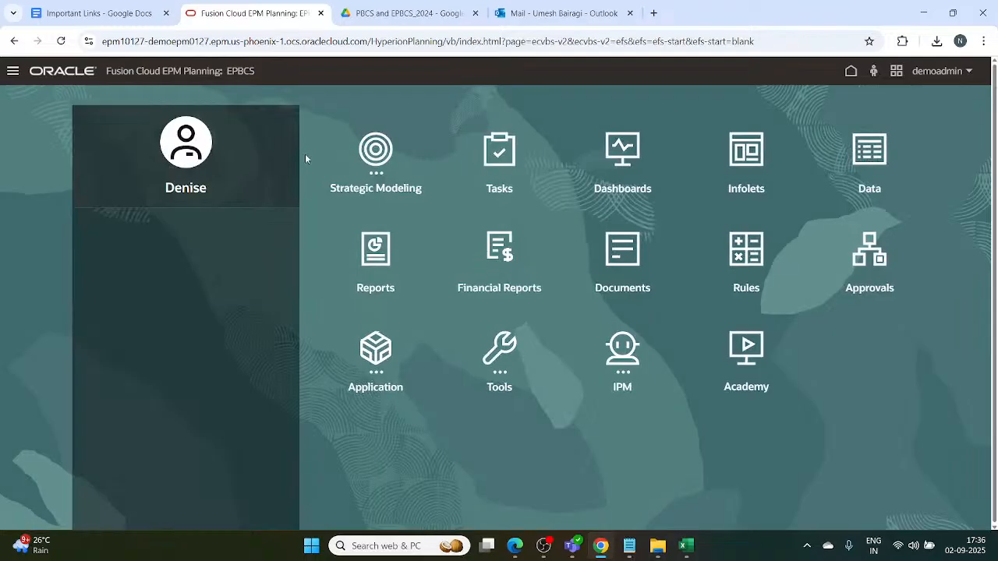
# Open the Dimensions editor of the EPBCS application
pyautogui.click(14, 72)
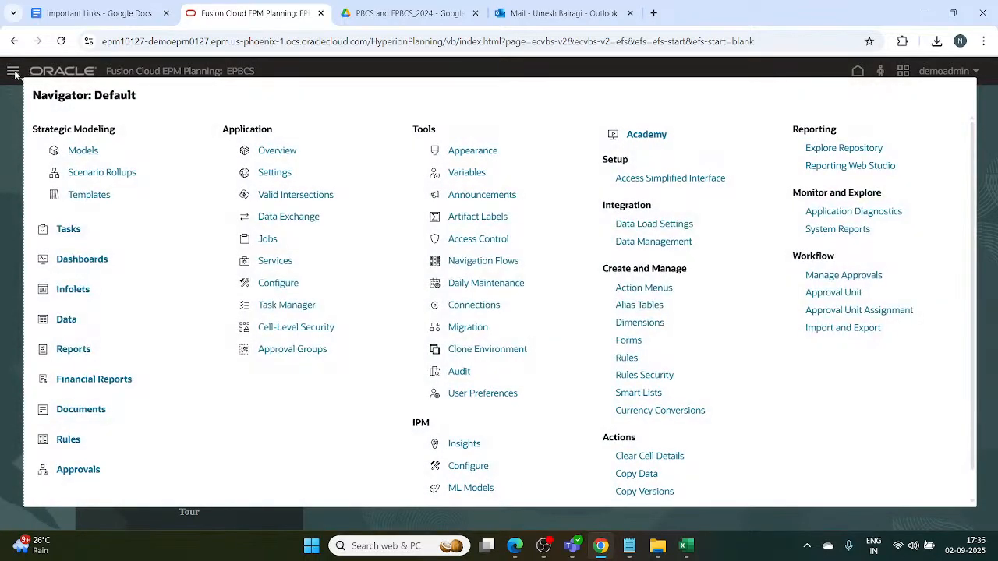
pyautogui.click(14, 72)
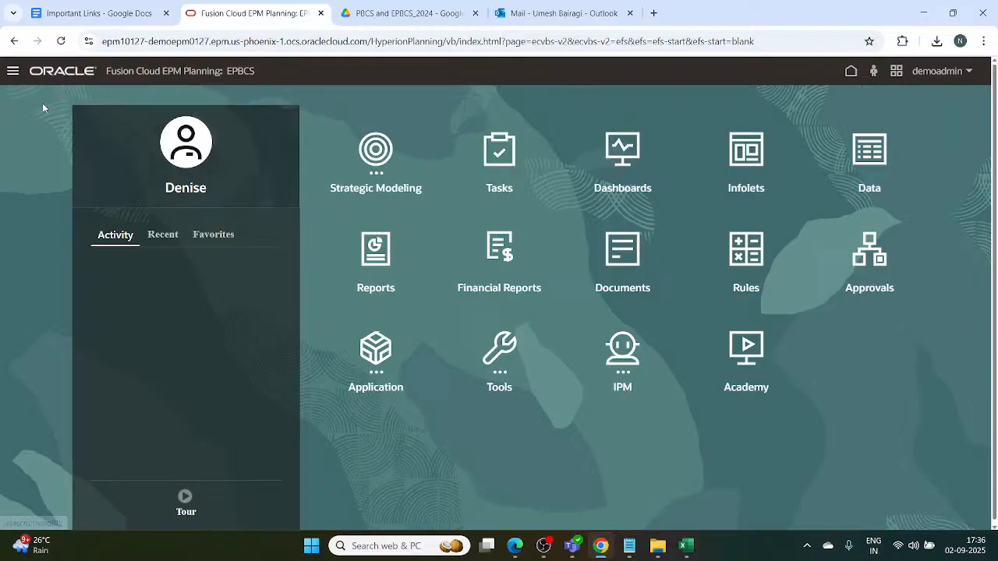
pyautogui.click(13, 72)
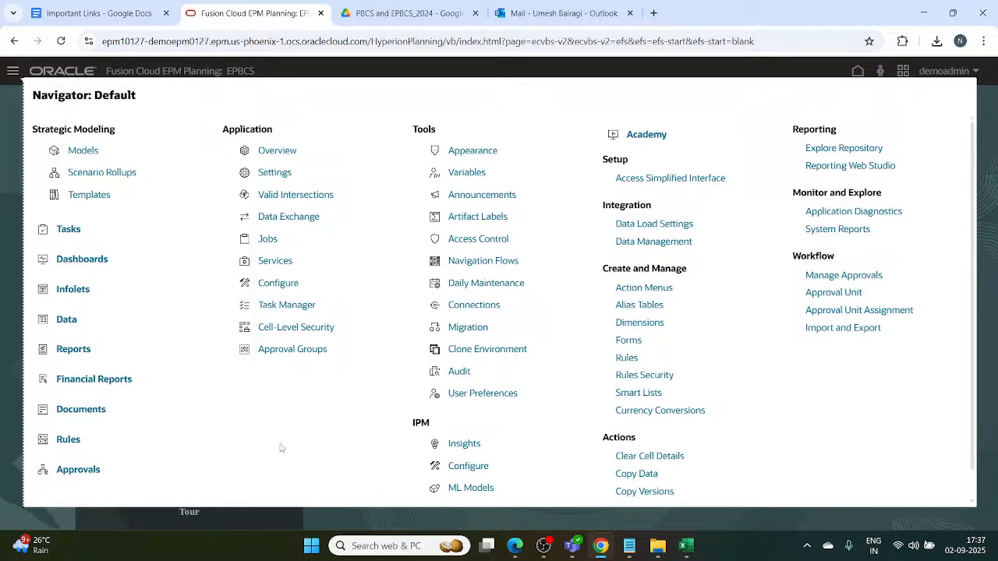
pyautogui.click(631, 323)
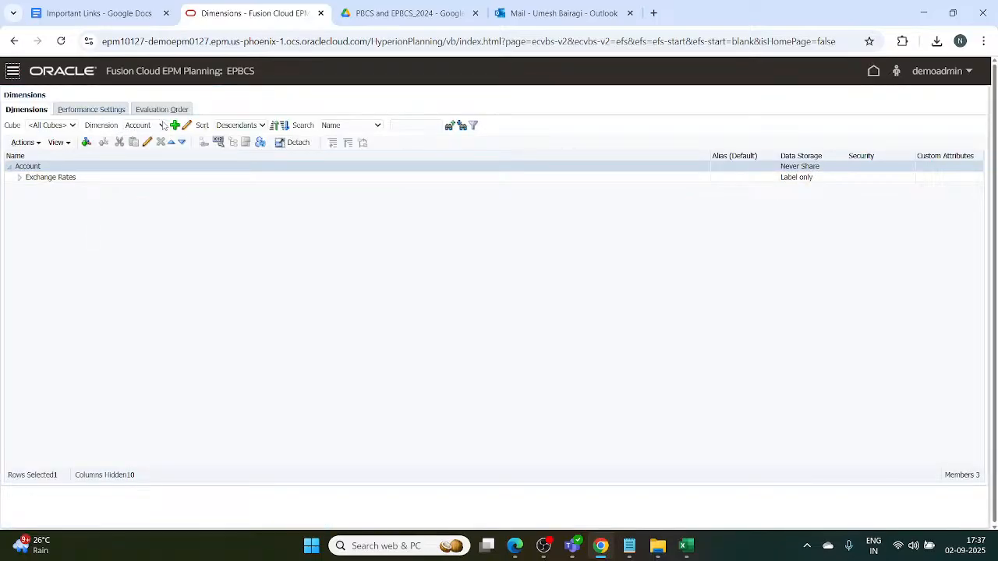
# View the Entity and Period dimensions, expanding YearTotal to examine its quarters
pyautogui.click(162, 125)
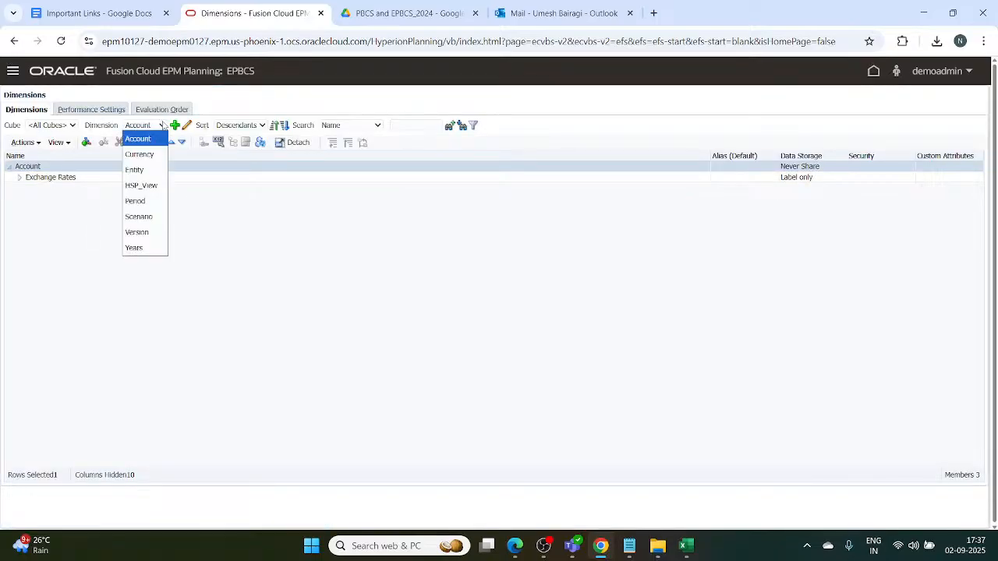
pyautogui.click(146, 171)
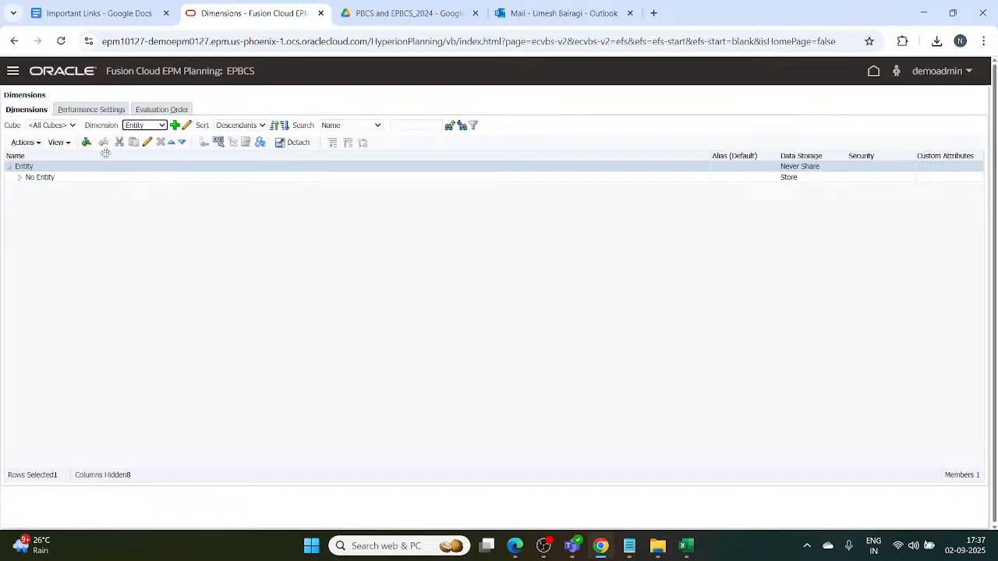
pyautogui.click(163, 125)
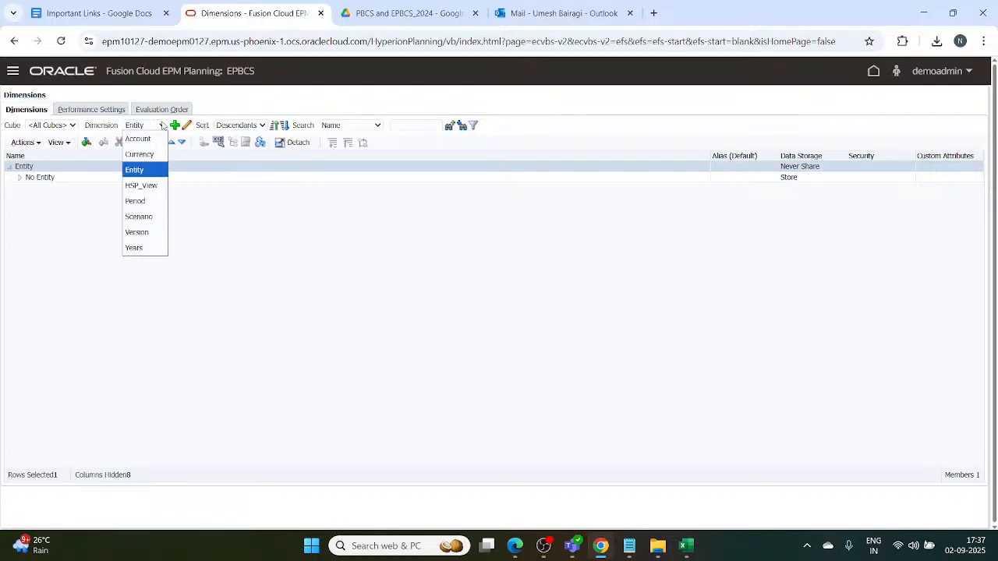
pyautogui.click(142, 202)
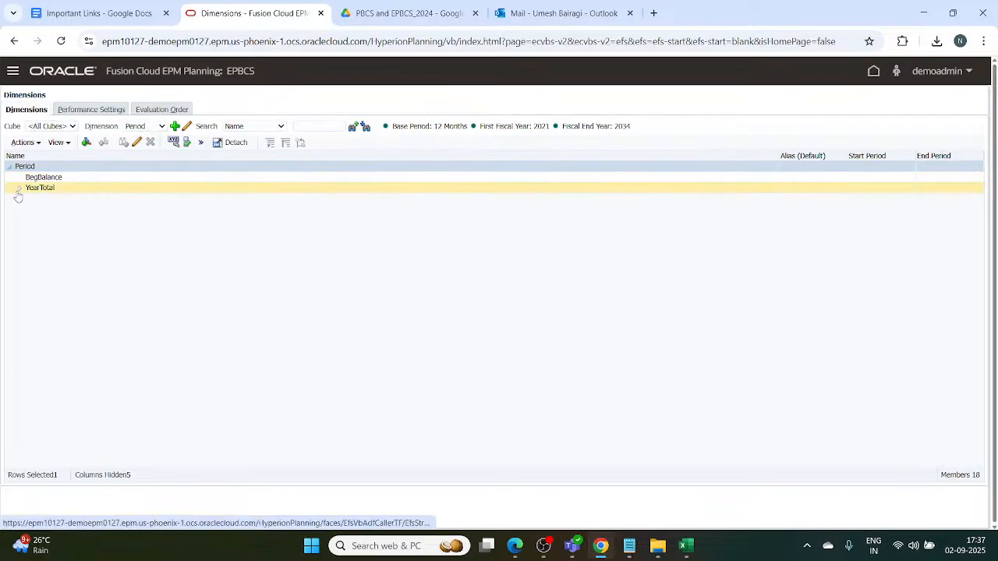
pyautogui.click(19, 190)
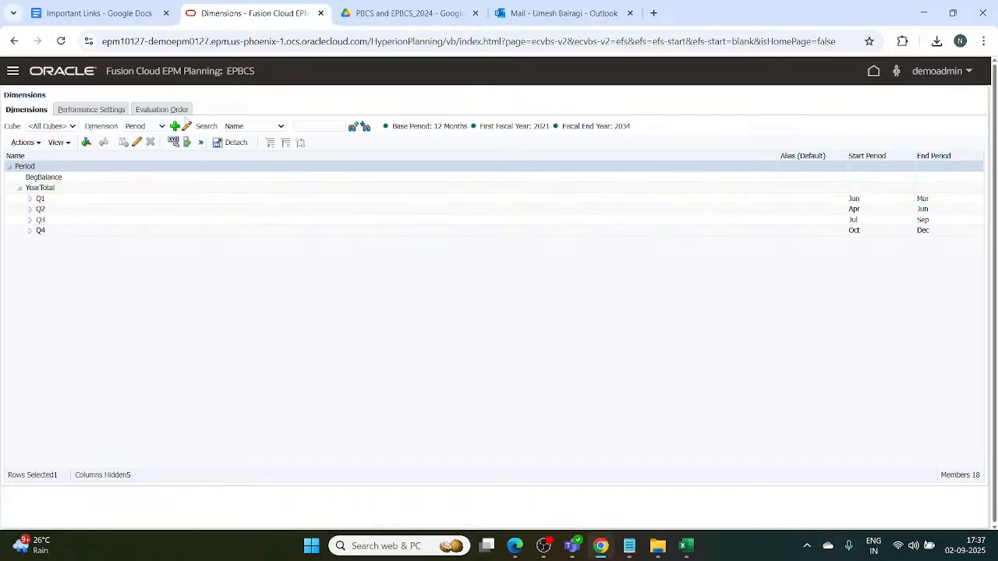
pyautogui.click(161, 127)
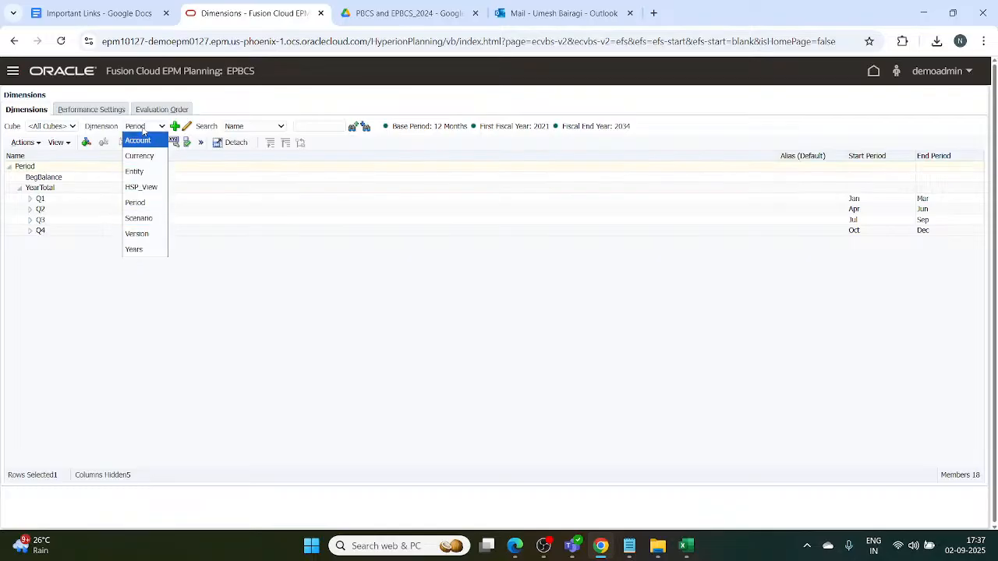
# Create a custom dimension named Product with the alias Product, valid for the Plan1 cube
pyautogui.click(175, 127)
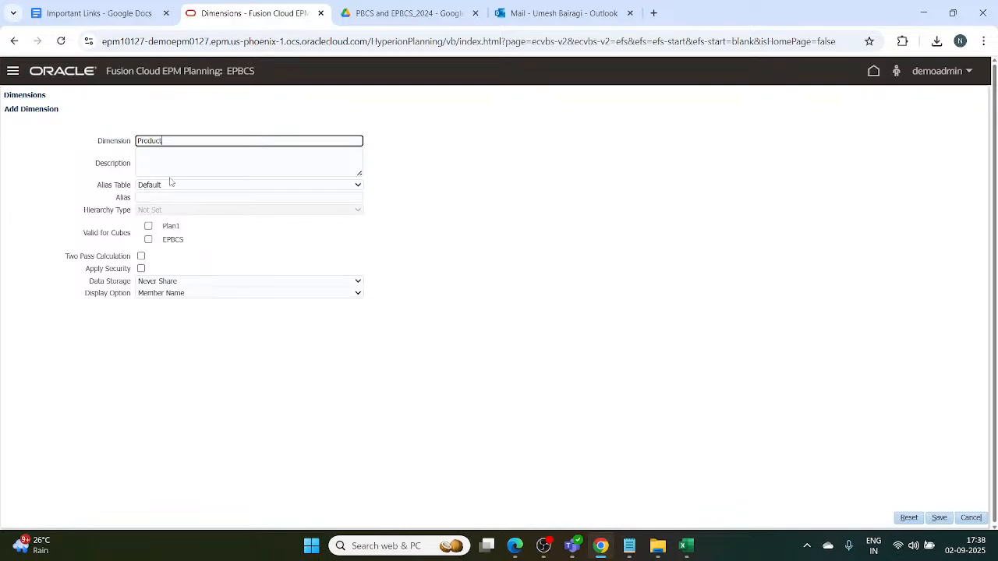
pyautogui.click(191, 200)
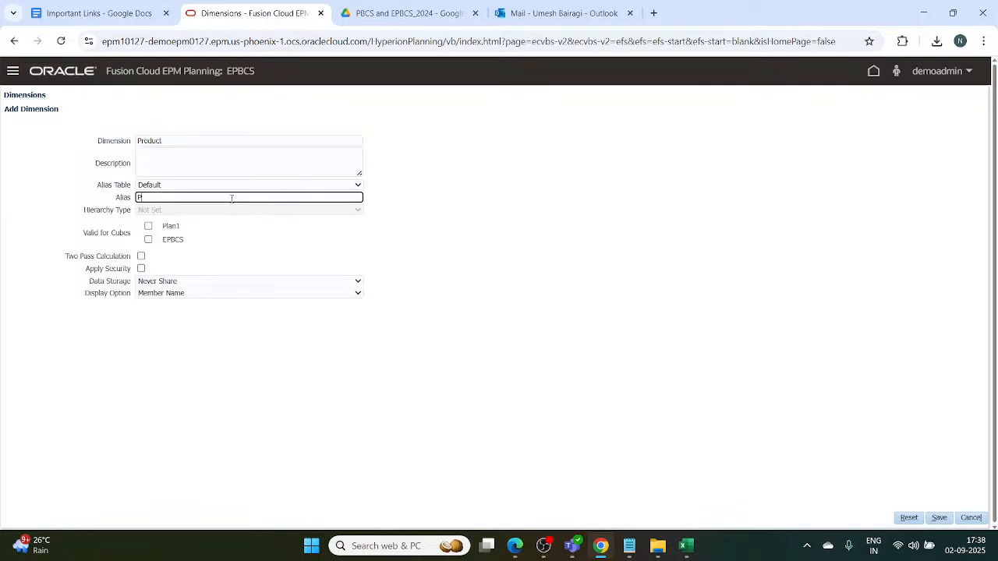
pyautogui.write('Product')
pyautogui.click(938, 518)
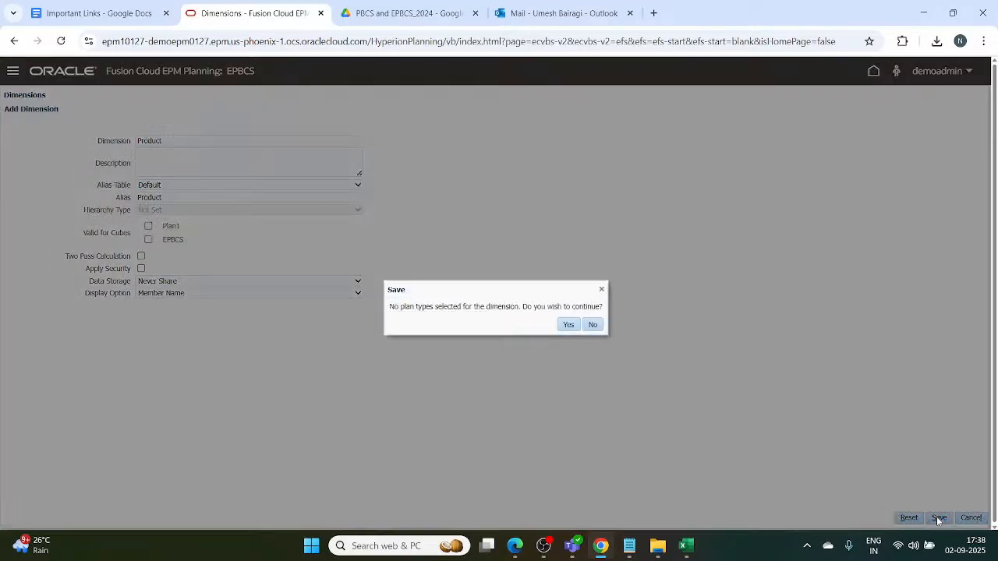
pyautogui.click(568, 325)
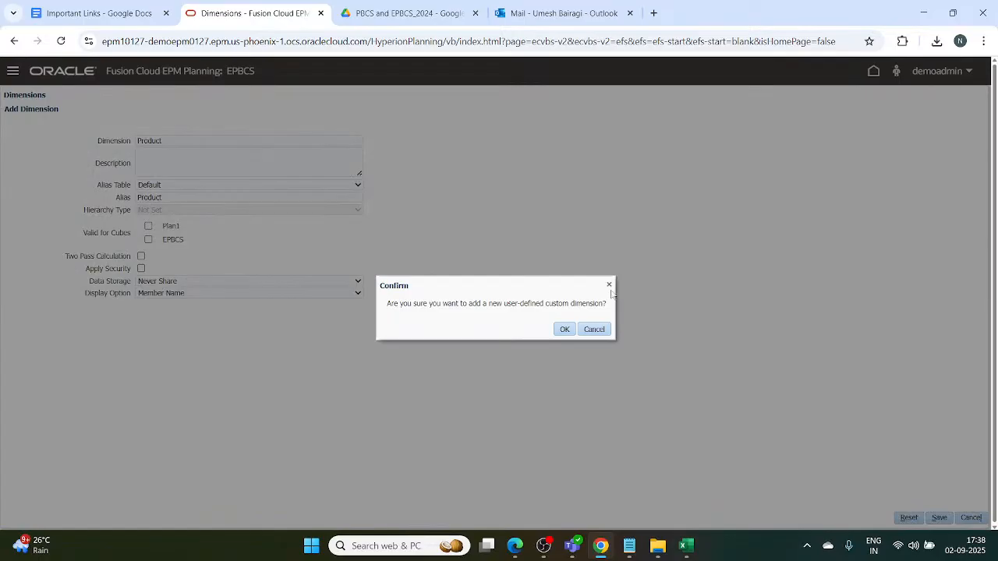
pyautogui.click(609, 286)
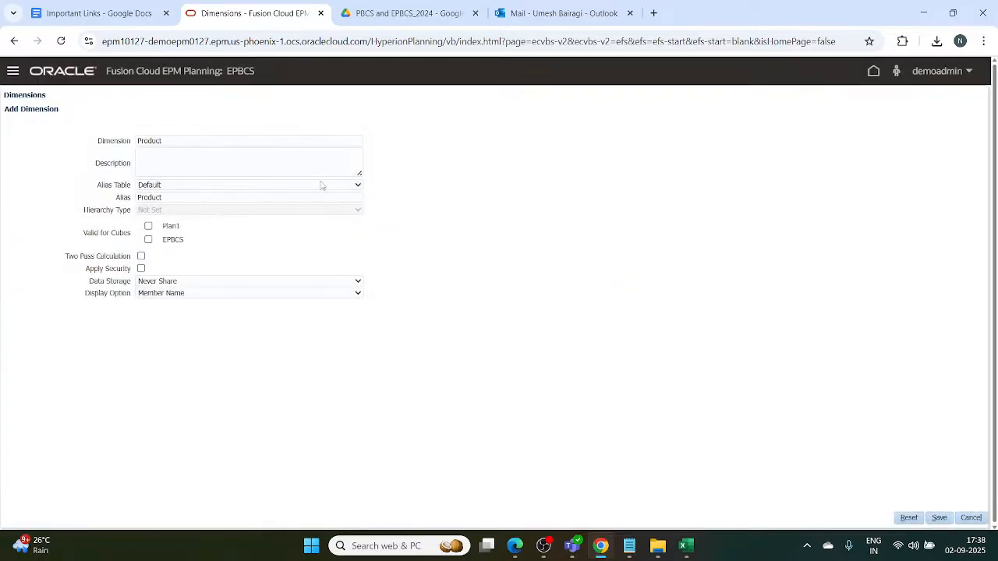
pyautogui.click(148, 226)
pyautogui.click(939, 519)
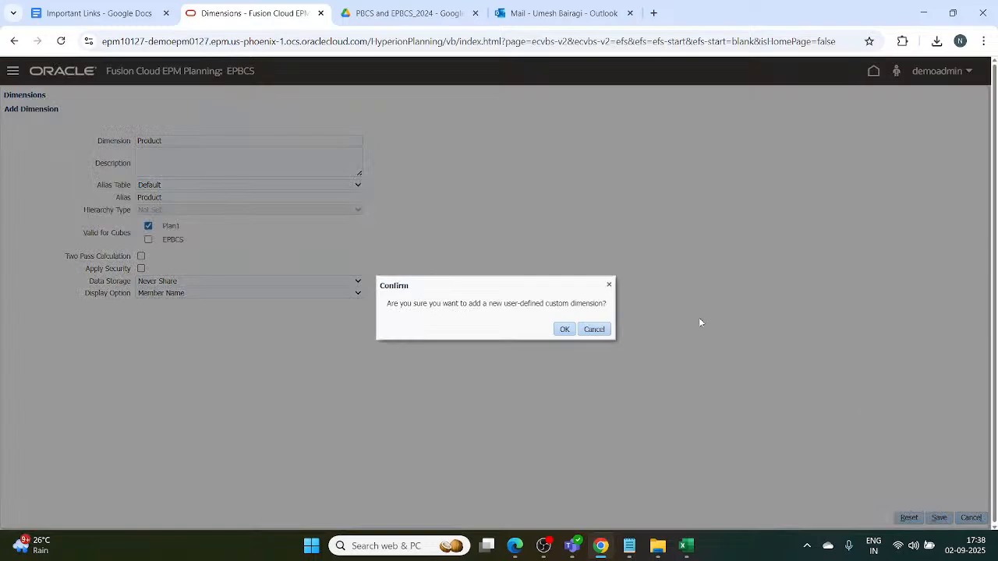
pyautogui.click(565, 330)
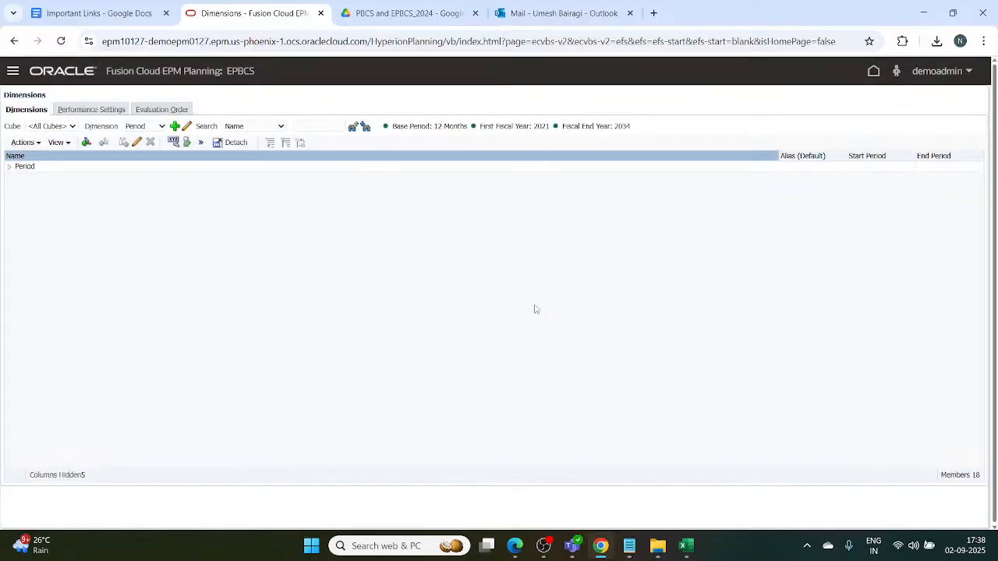
# Display the new Product dimension and expand its No Product member
pyautogui.click(163, 126)
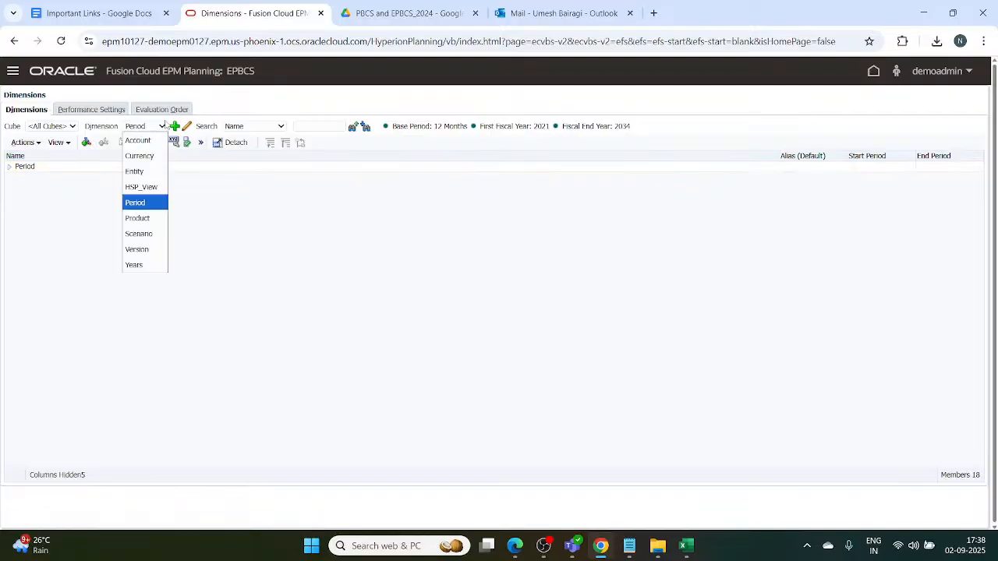
pyautogui.click(156, 222)
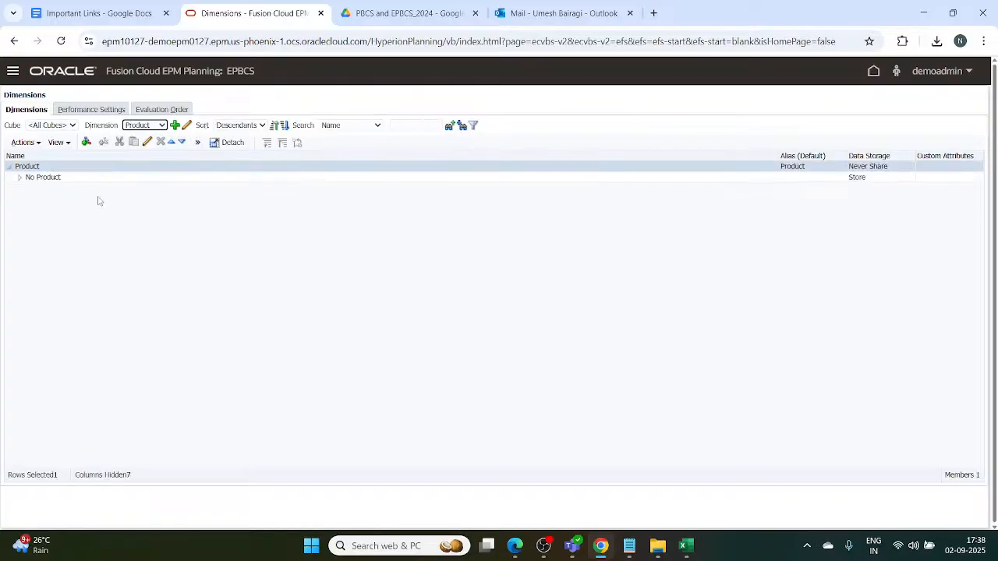
pyautogui.click(20, 179)
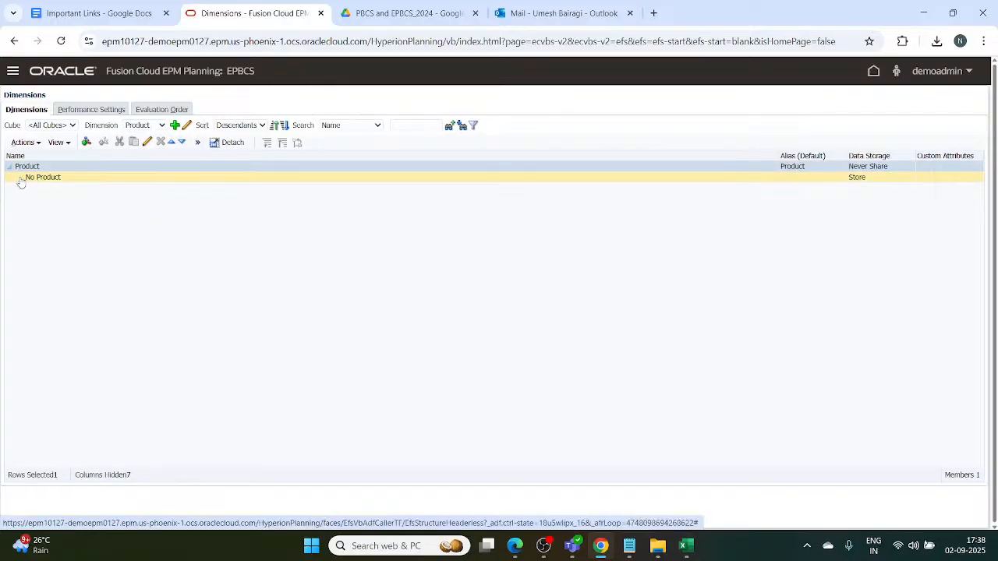
pyautogui.click(31, 178)
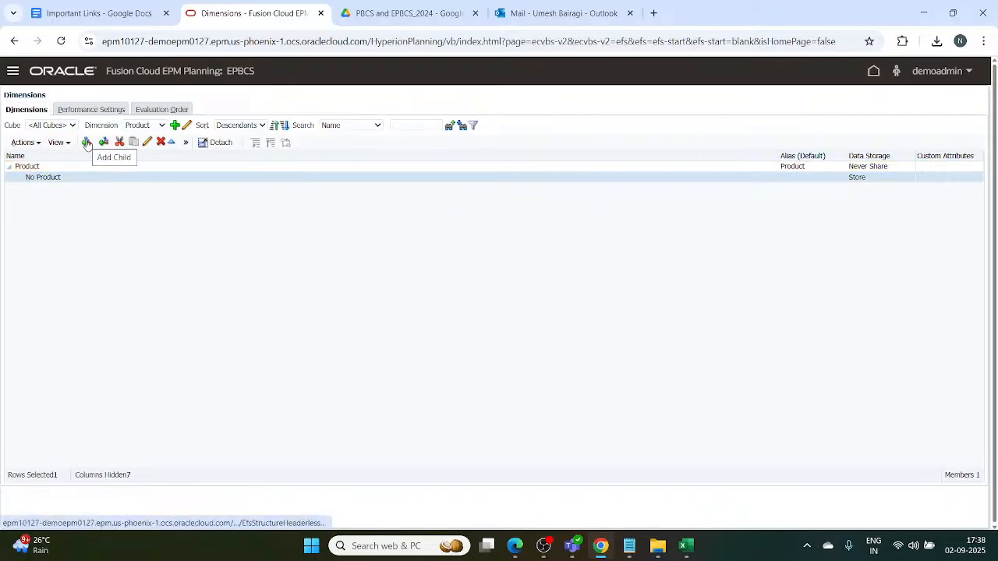
# Add a child member named mobile with the alias mobile phone under the Product root member
pyautogui.click(69, 165)
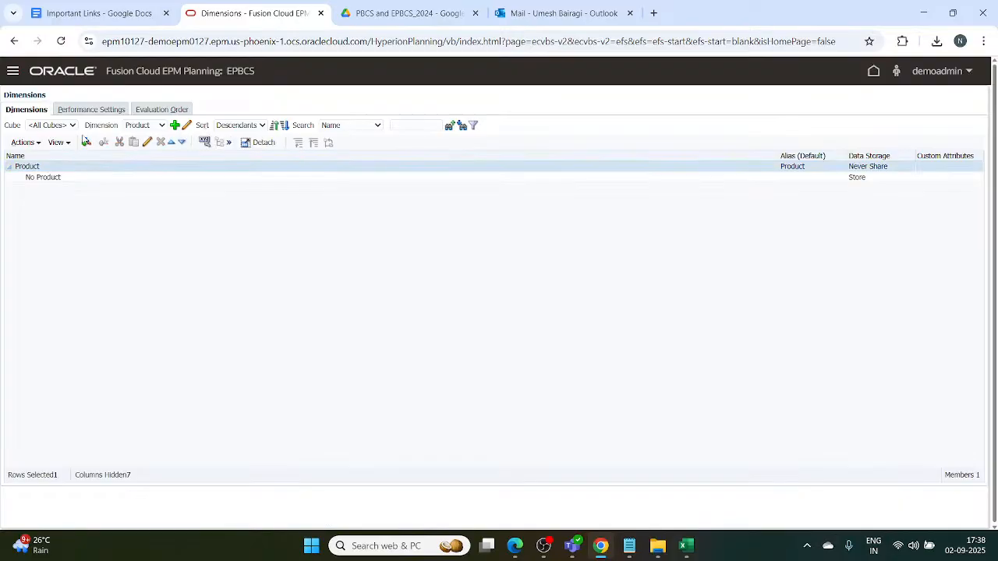
pyautogui.click(86, 142)
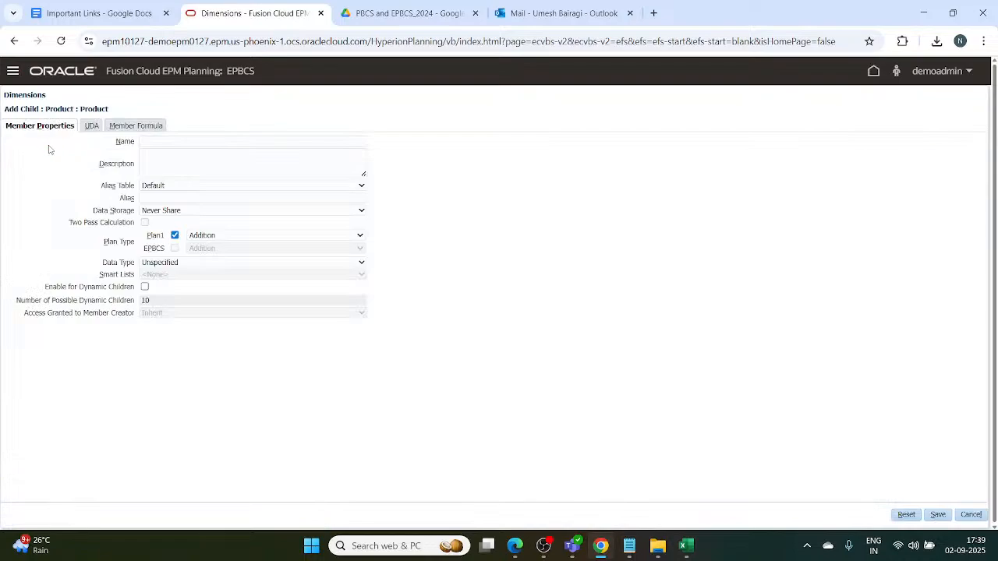
pyautogui.click(182, 145)
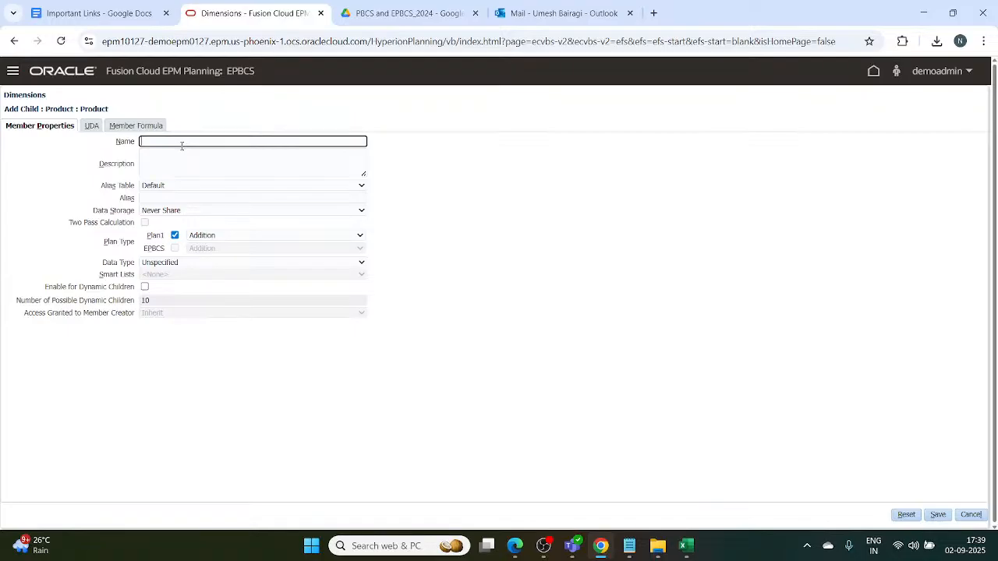
pyautogui.write('mobile')
pyautogui.click(182, 189)
pyautogui.click(183, 195)
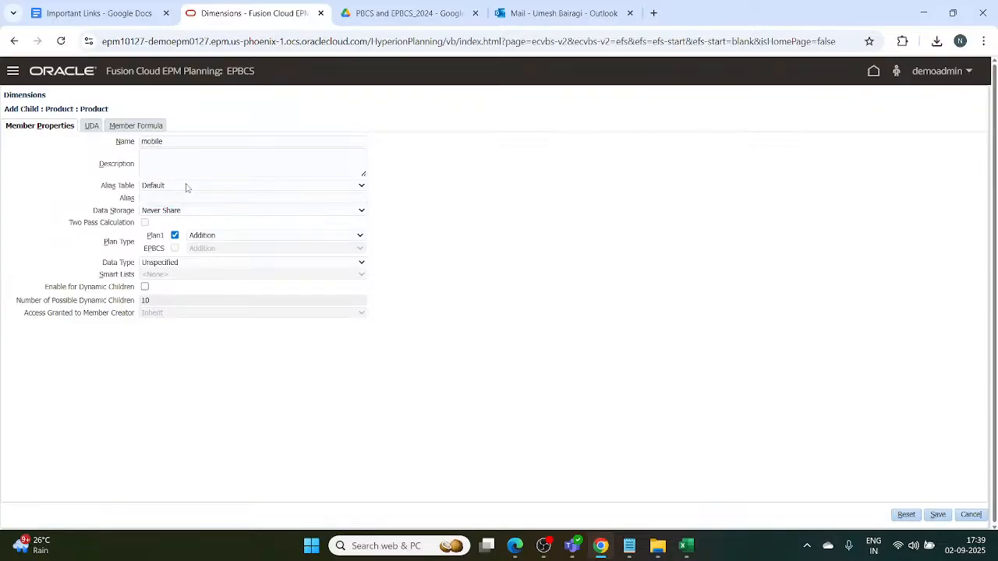
pyautogui.click(180, 197)
pyautogui.write('m')
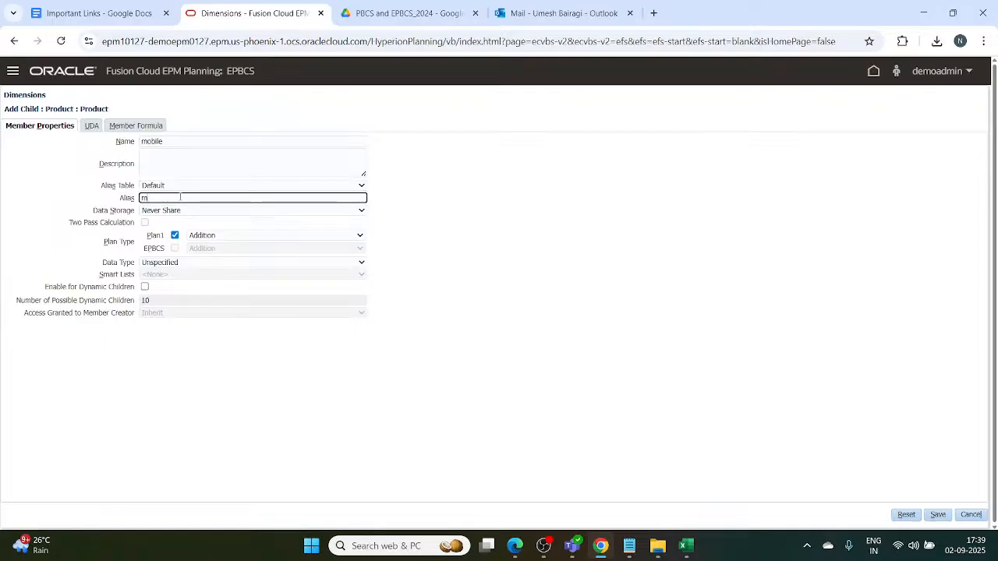
pyautogui.write('obile phone')
pyautogui.click(937, 514)
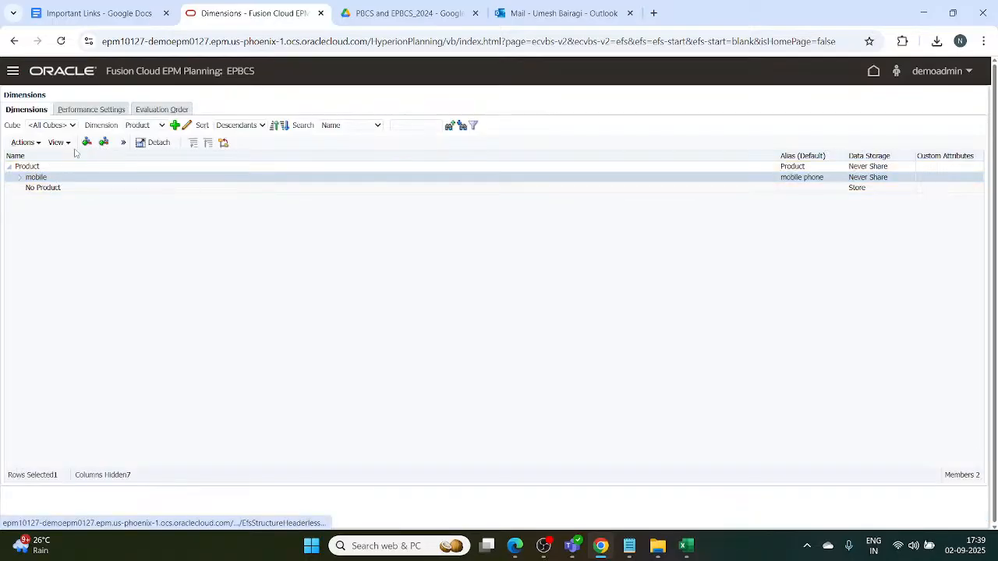
# Add a sibling member named computer with the alias computer next to mobile in the Product dimension
pyautogui.click(104, 143)
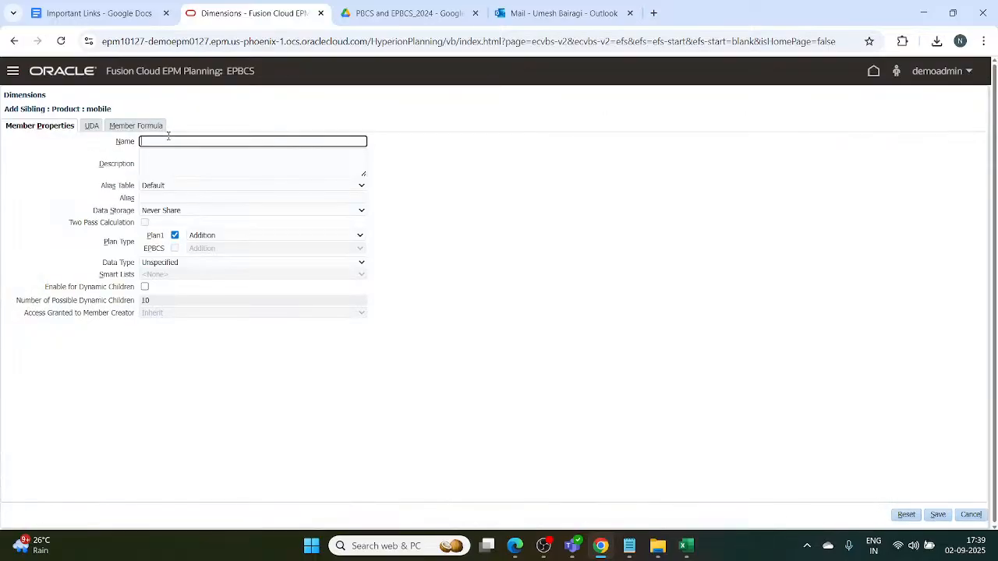
pyautogui.write('com')
pyautogui.click(187, 197)
pyautogui.write('computer')
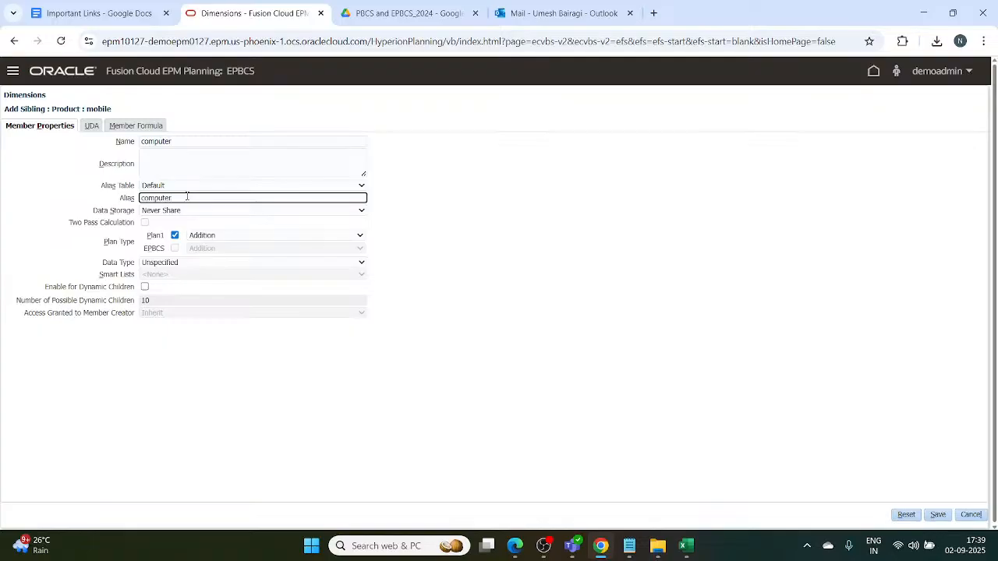
pyautogui.click(939, 516)
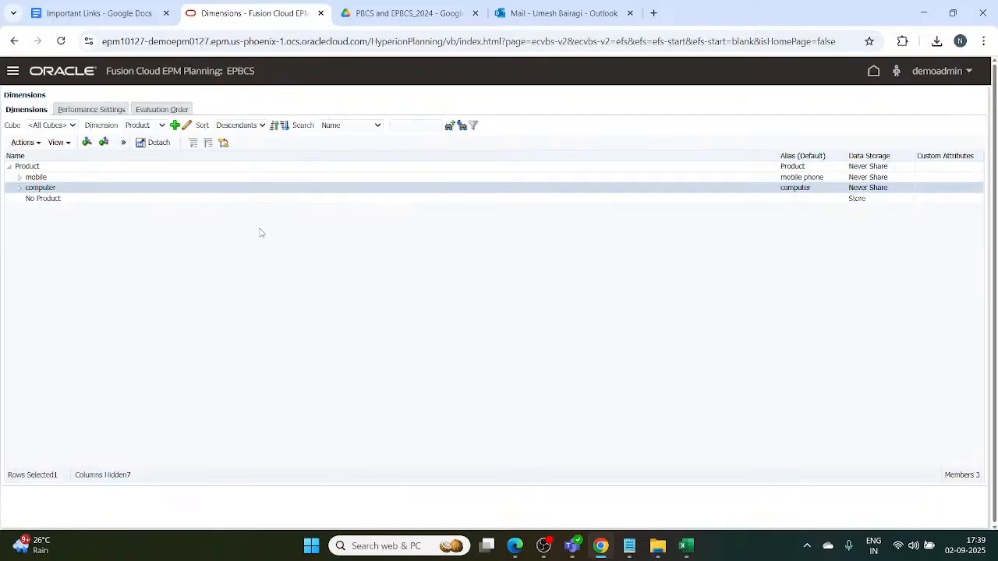
# Add a sibling member named laptop with the alias laptop next to computer in the Product dimension
pyautogui.click(104, 142)
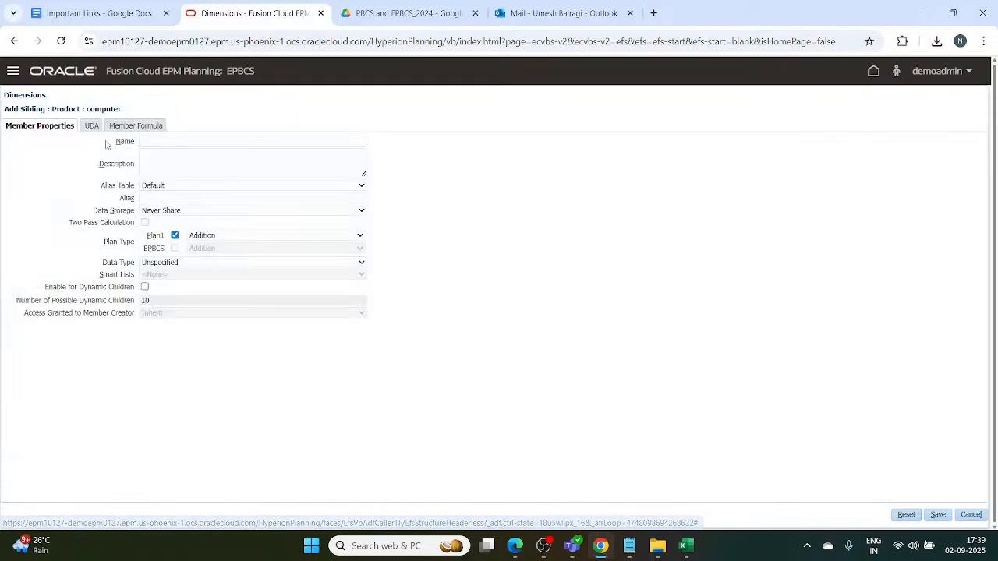
pyautogui.click(156, 140)
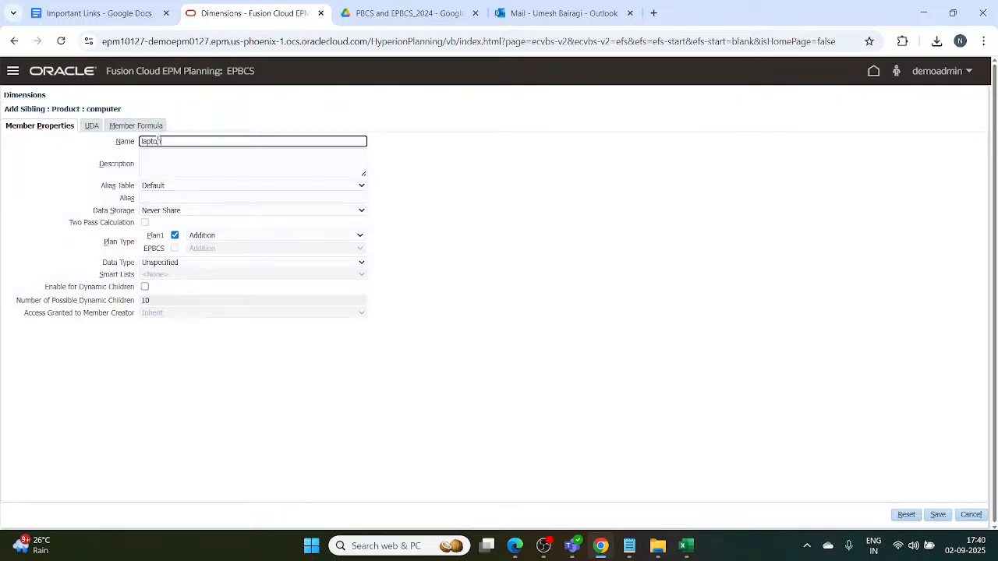
pyautogui.click(155, 196)
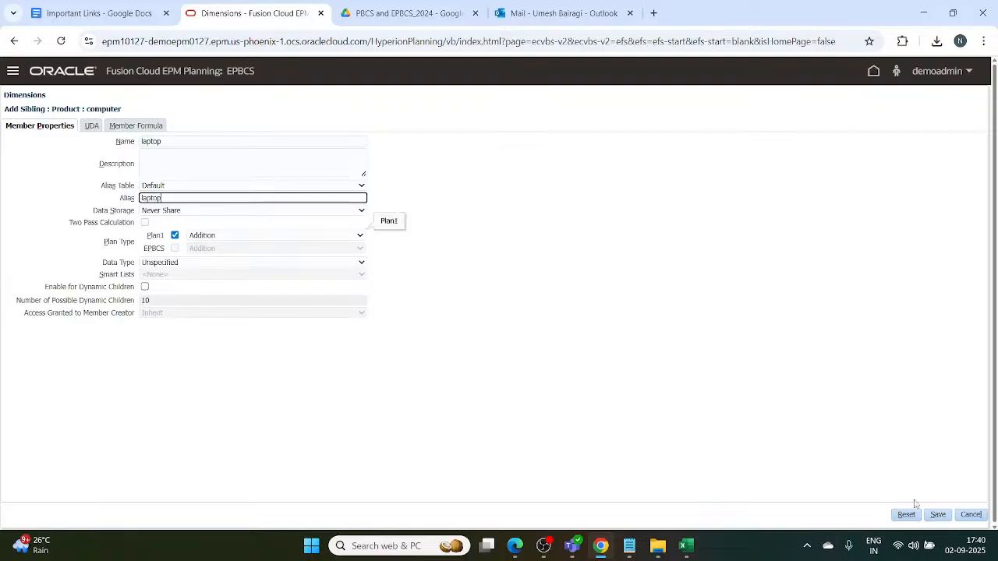
pyautogui.click(938, 515)
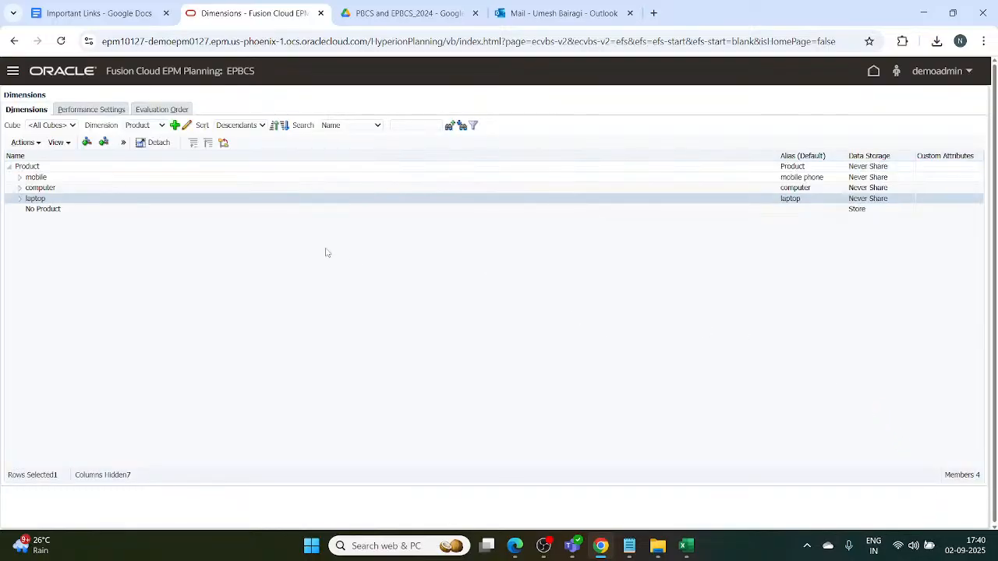
pyautogui.click(80, 181)
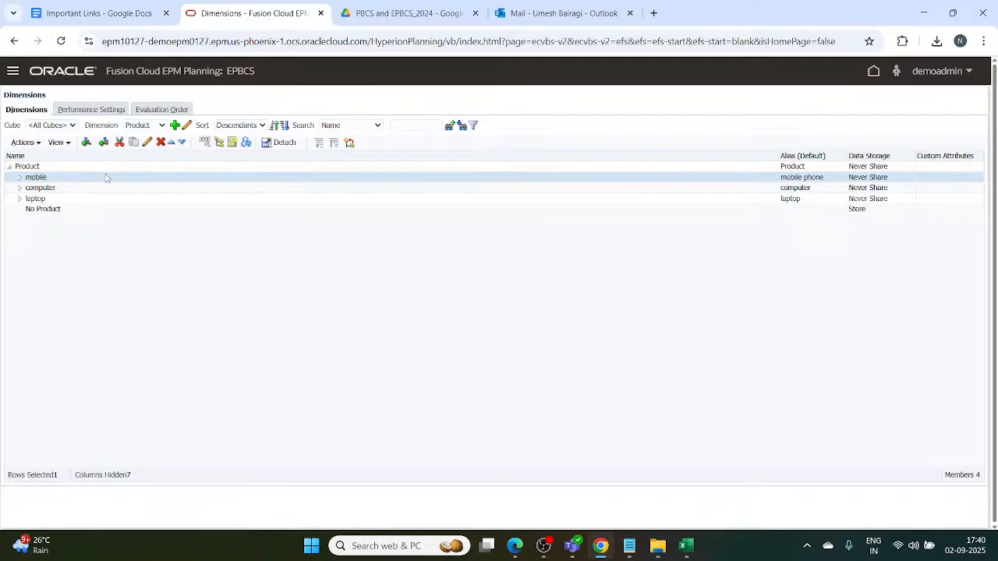
pyautogui.click(206, 143)
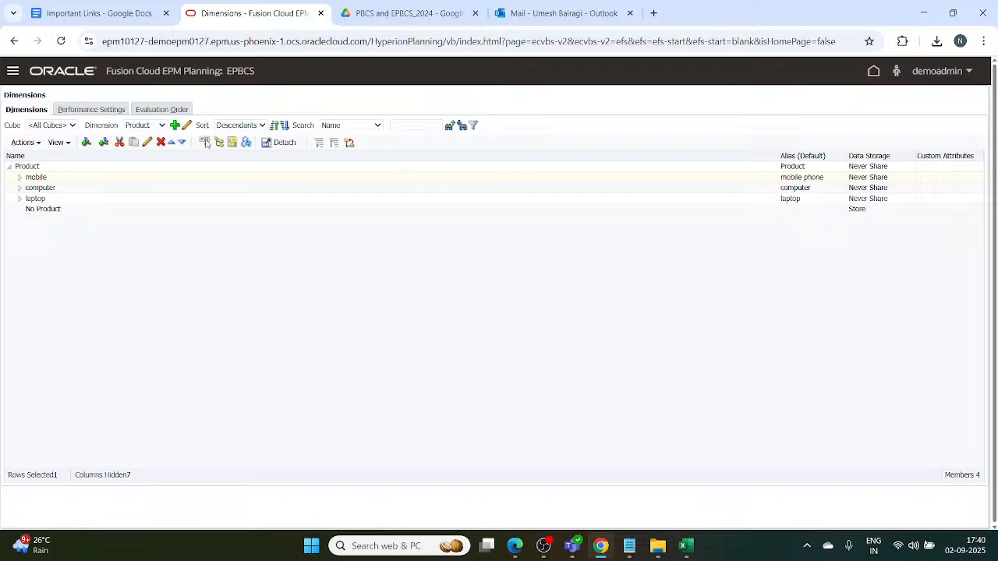
pyautogui.rightClick(206, 143)
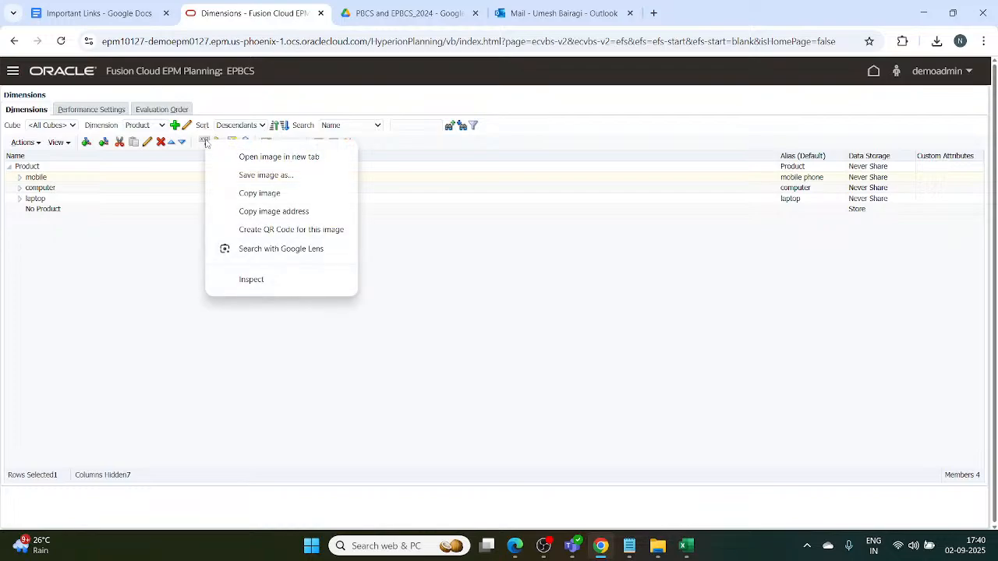
pyautogui.press('Escape')
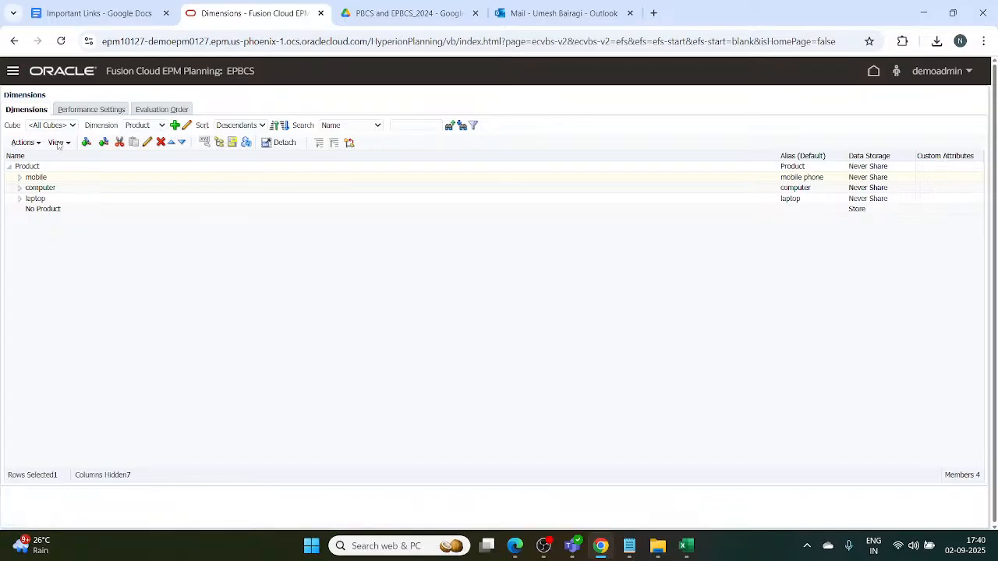
# Edit the mobile member and create three user-defined attributes (UDAs) named samsung, nokia and oppo
pyautogui.click(46, 179)
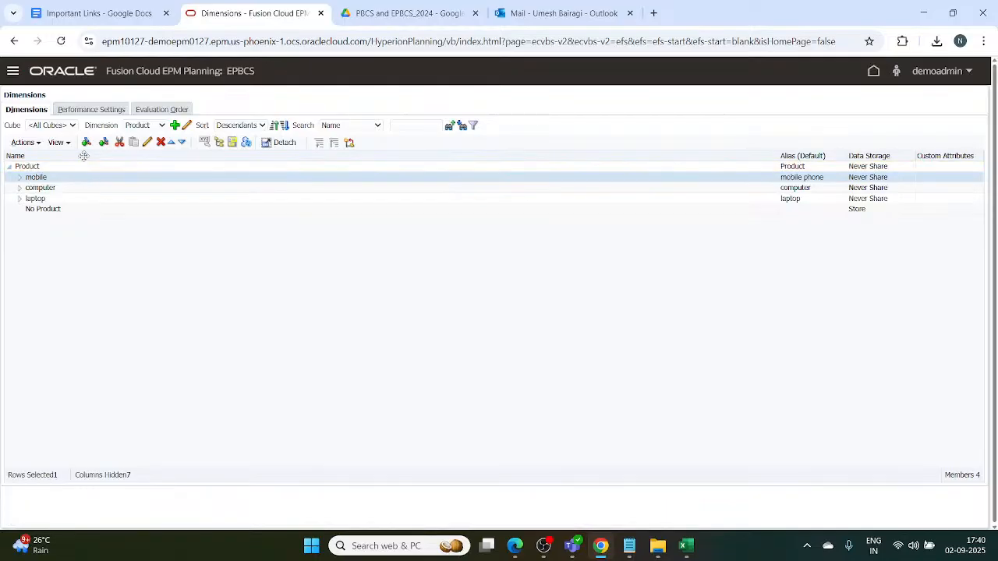
pyautogui.click(146, 143)
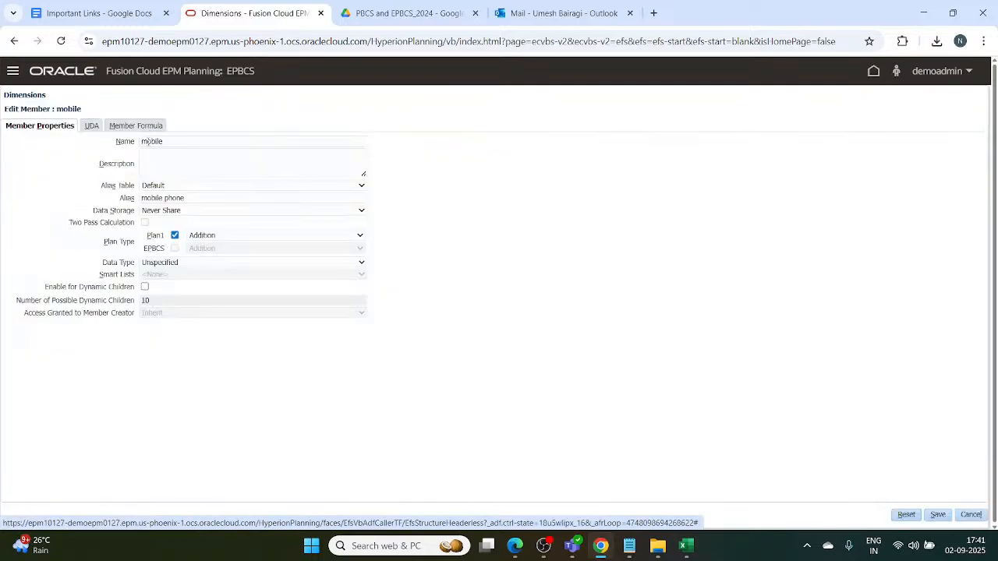
pyautogui.click(91, 127)
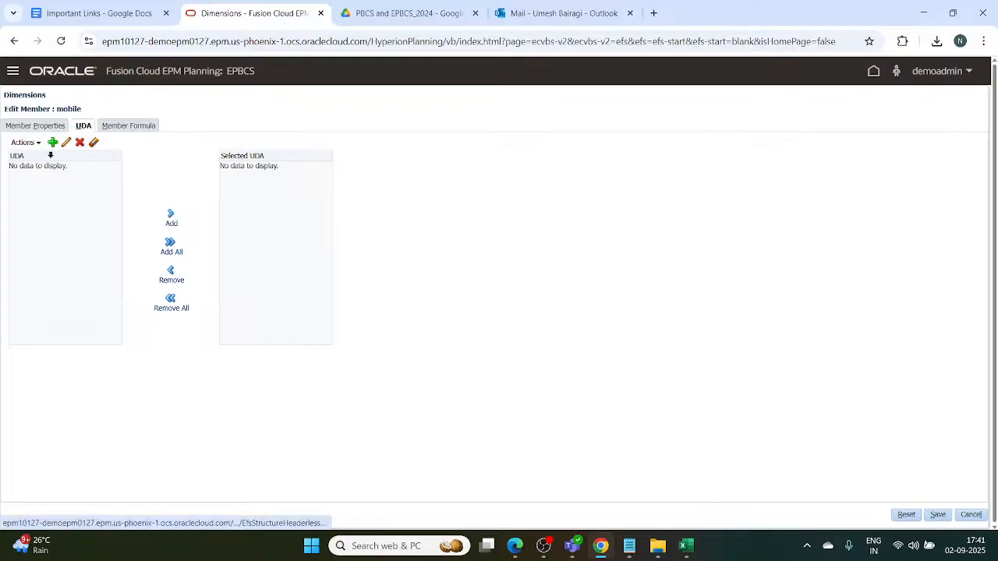
pyautogui.click(51, 146)
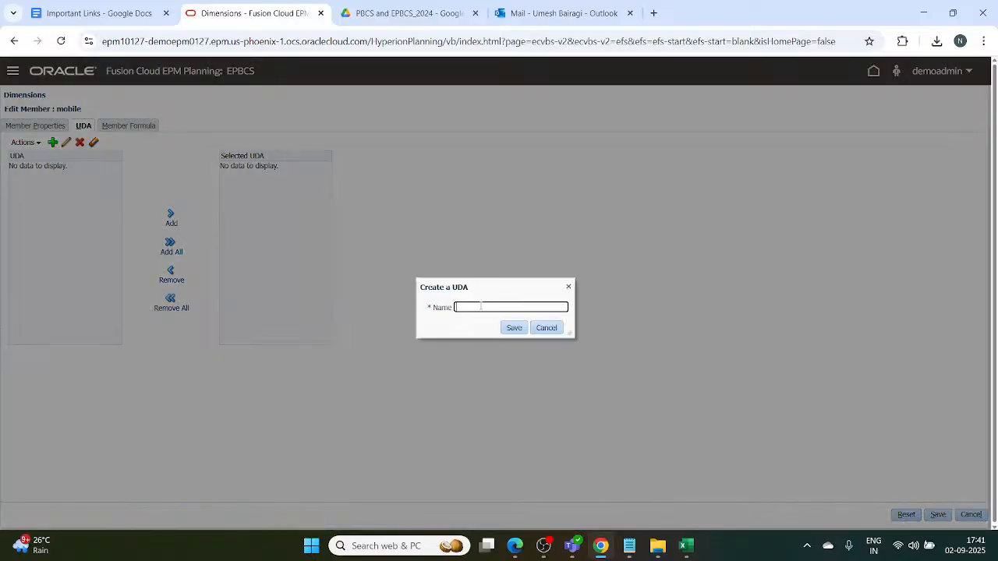
pyautogui.write('samsung')
pyautogui.press('Return')
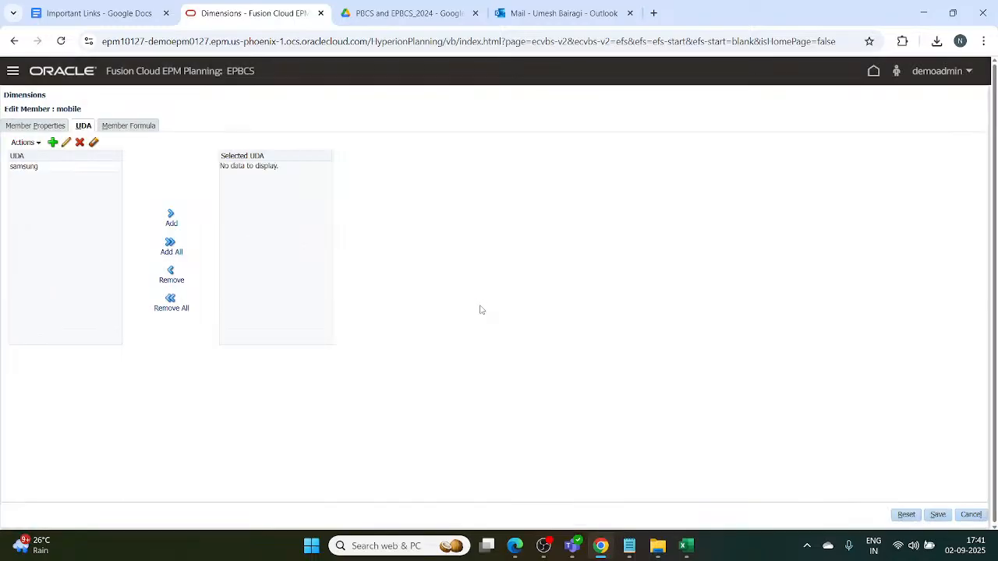
pyautogui.click(53, 142)
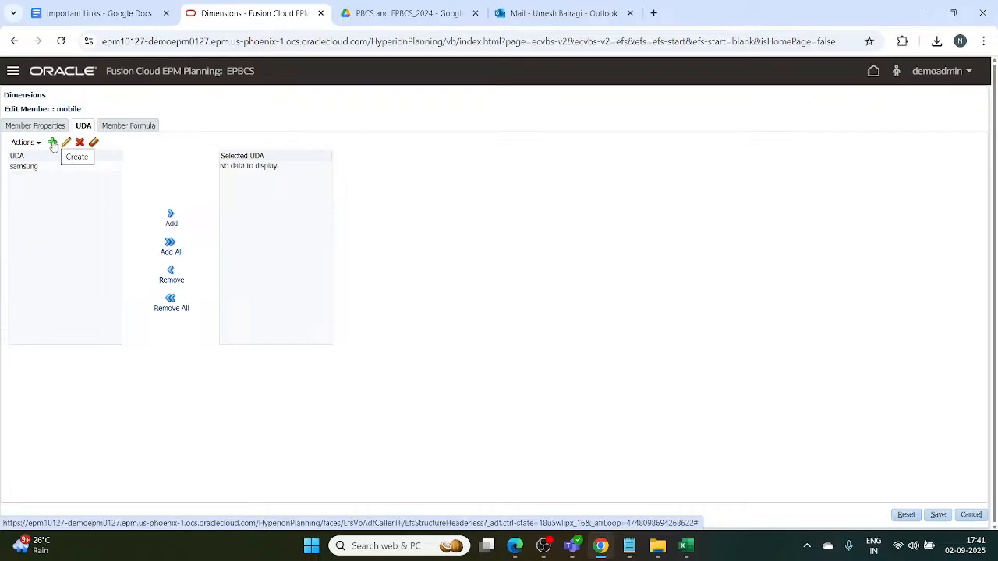
pyautogui.click(52, 144)
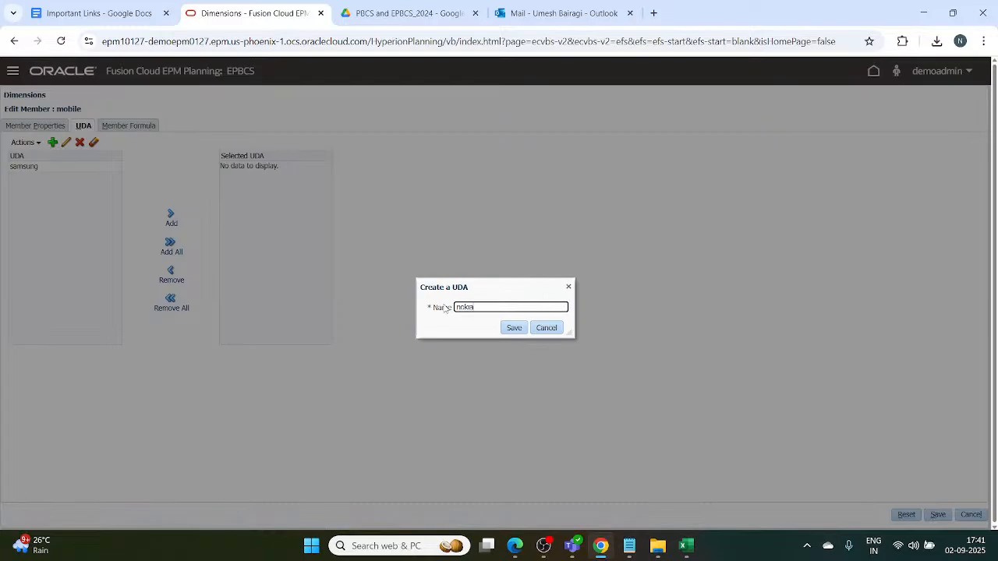
pyautogui.write('nokia')
pyautogui.click(513, 327)
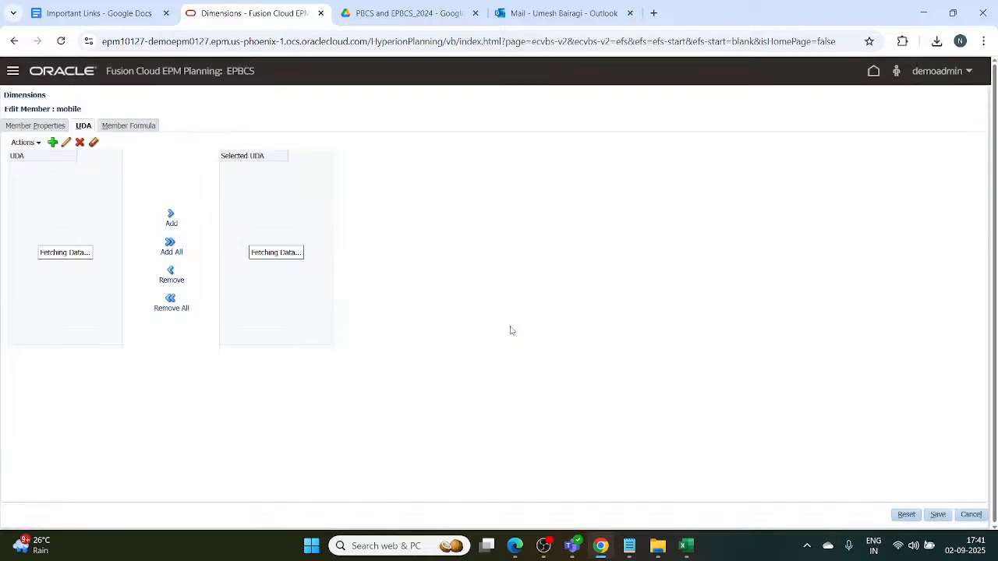
pyautogui.click(52, 143)
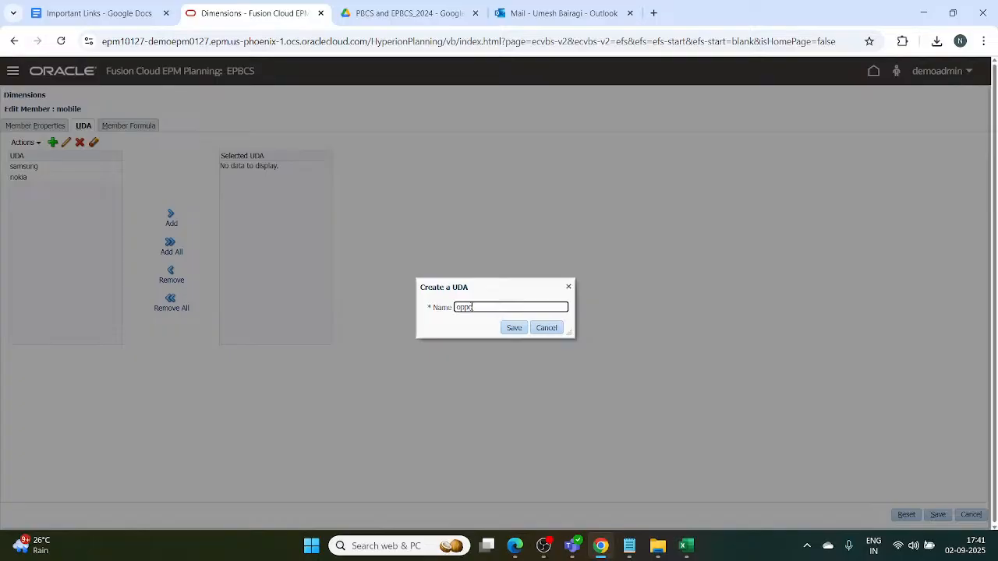
pyautogui.click(506, 328)
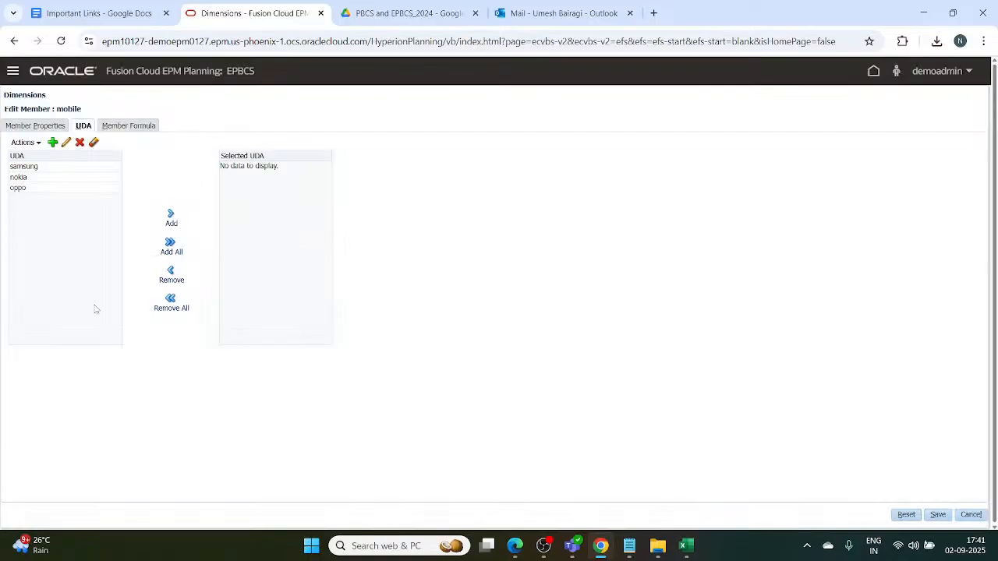
# Assign the oppo UDA to the mobile member and save the member
pyautogui.click(41, 188)
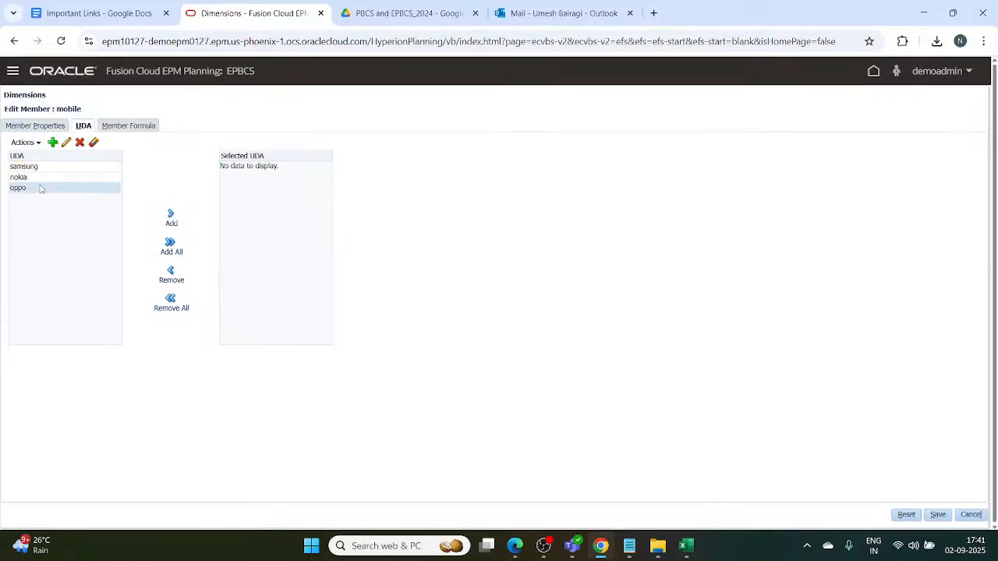
pyautogui.click(172, 218)
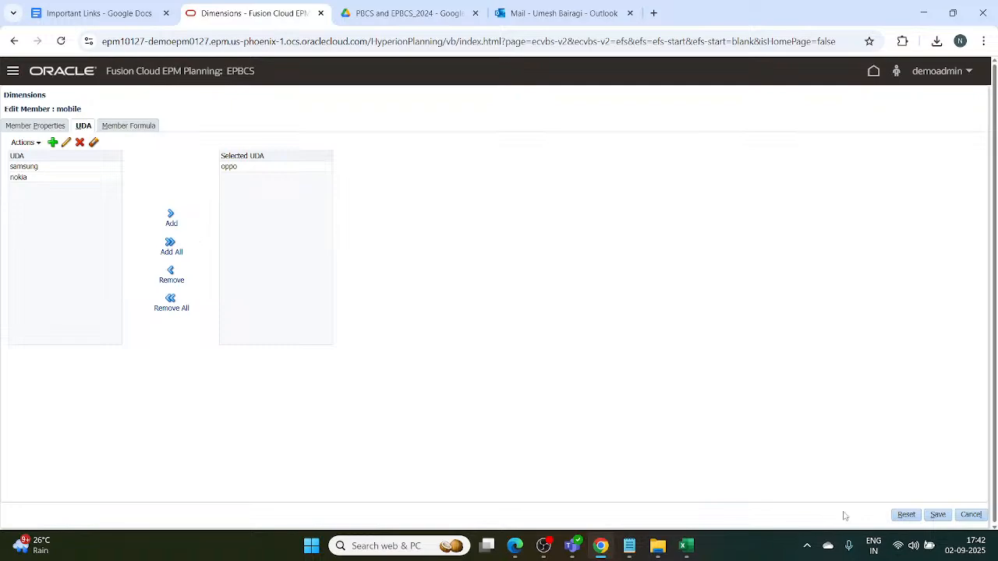
pyautogui.click(937, 515)
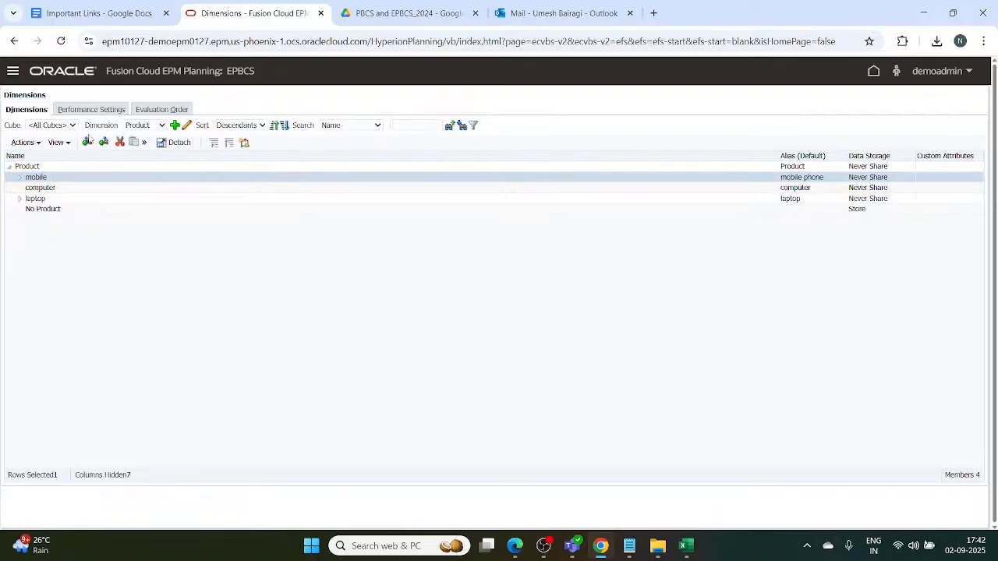
# Edit the computer member, assign it the samsung UDA and save the member
pyautogui.click(50, 188)
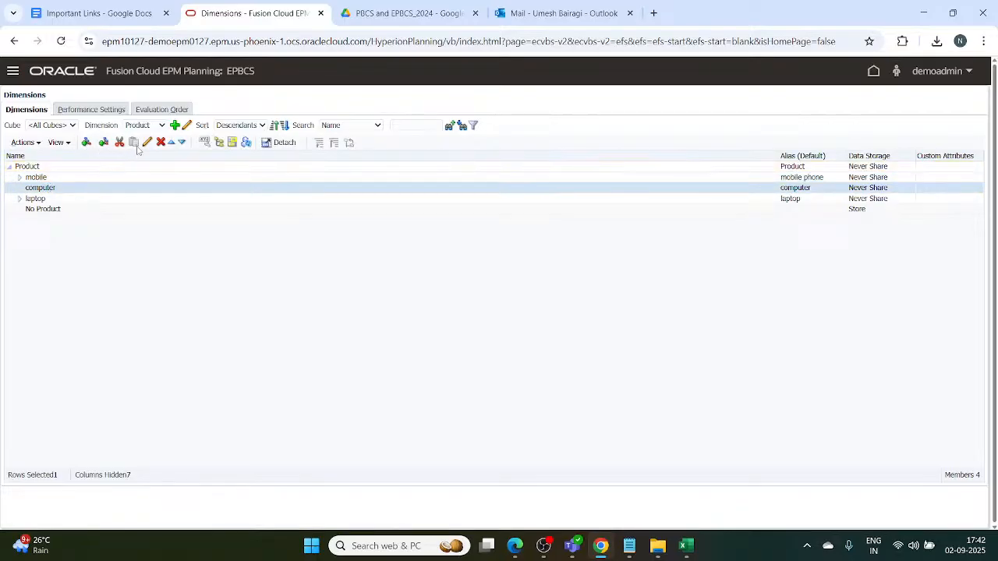
pyautogui.click(147, 143)
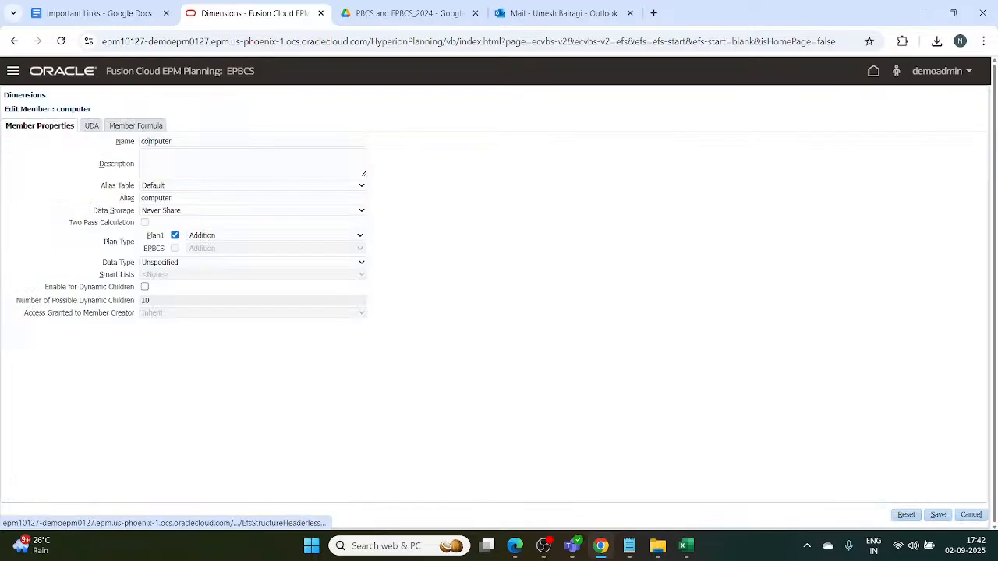
pyautogui.click(93, 129)
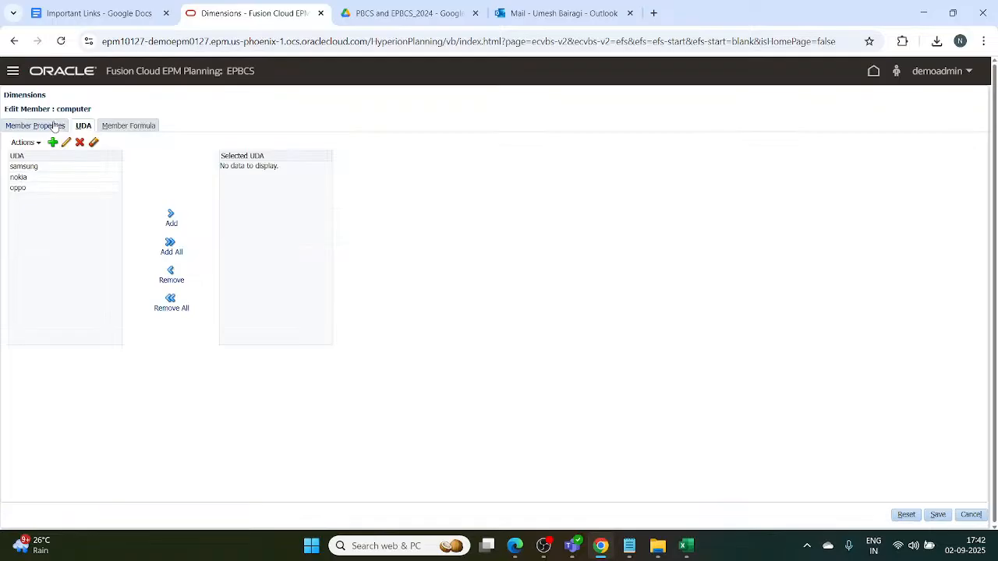
pyautogui.click(59, 167)
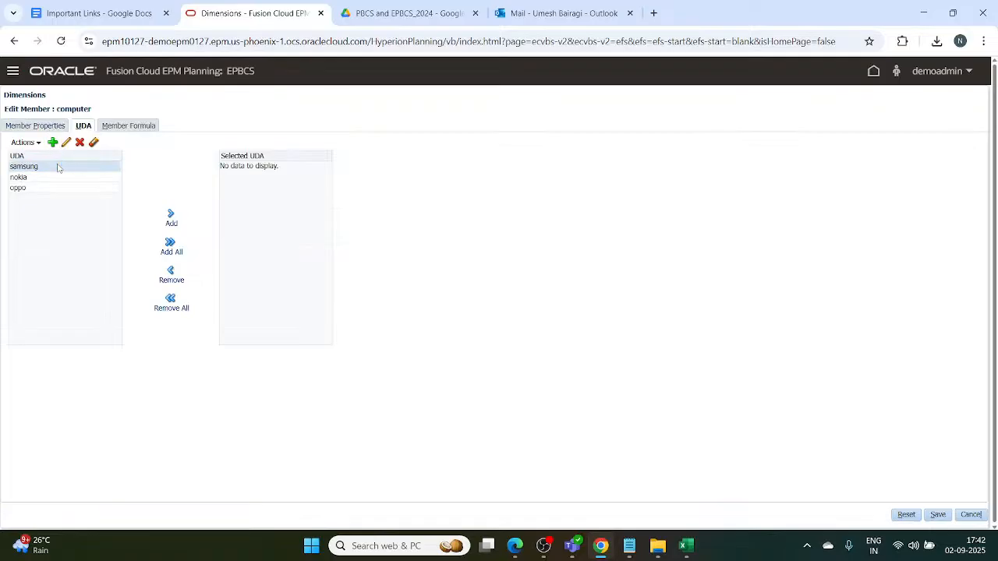
pyautogui.click(171, 217)
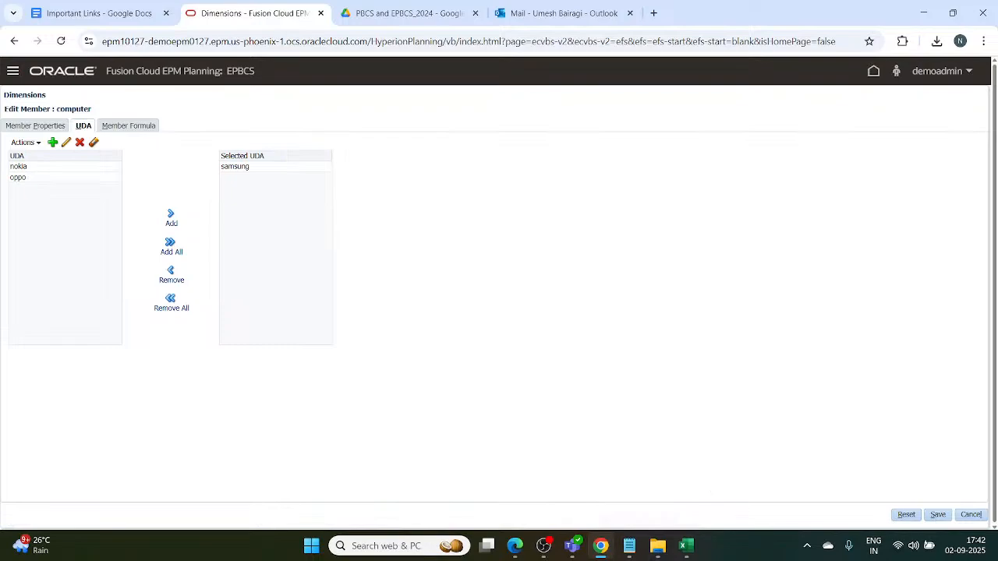
pyautogui.click(936, 515)
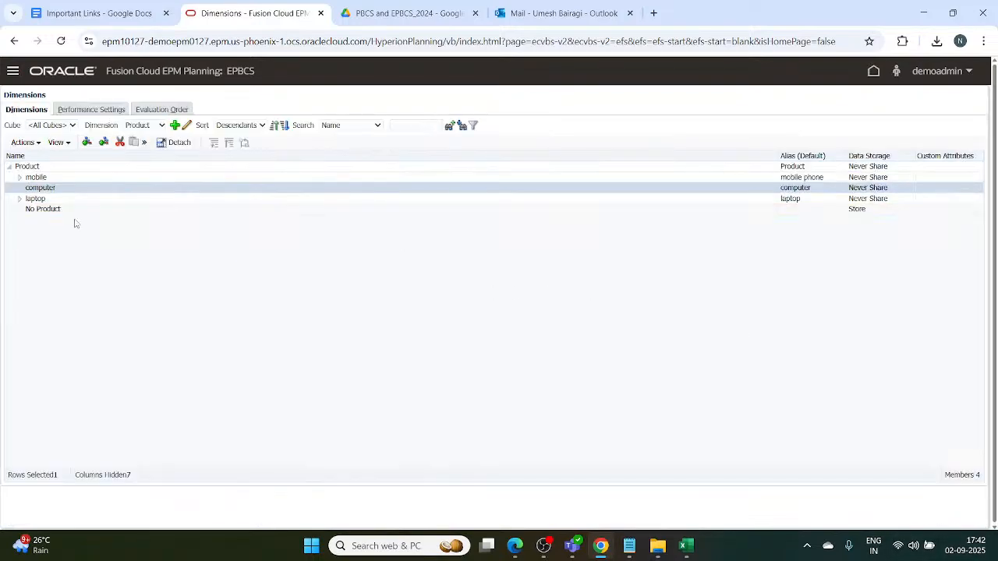
# Edit the laptop member, assign it the nokia UDA and save the member
pyautogui.click(67, 201)
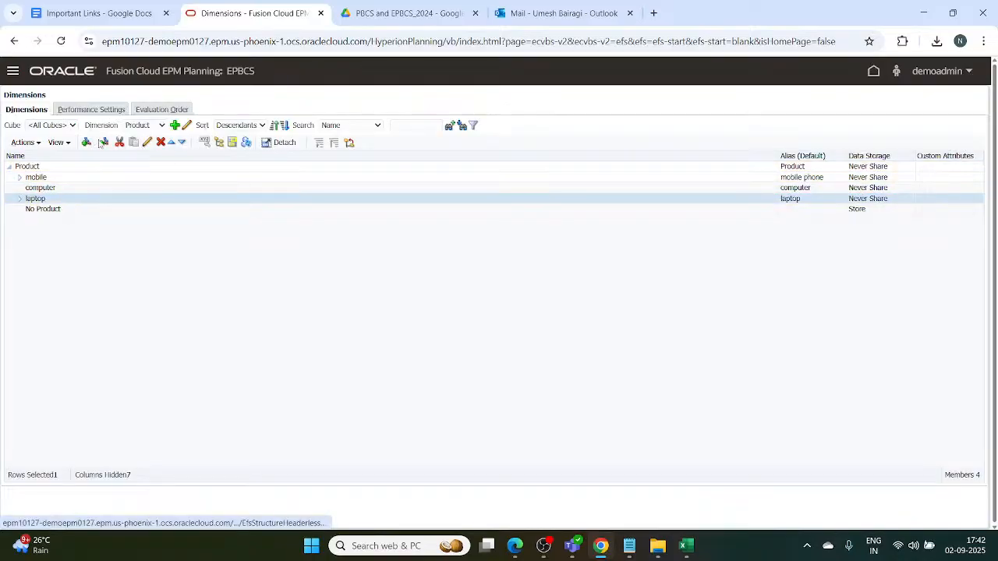
pyautogui.click(148, 144)
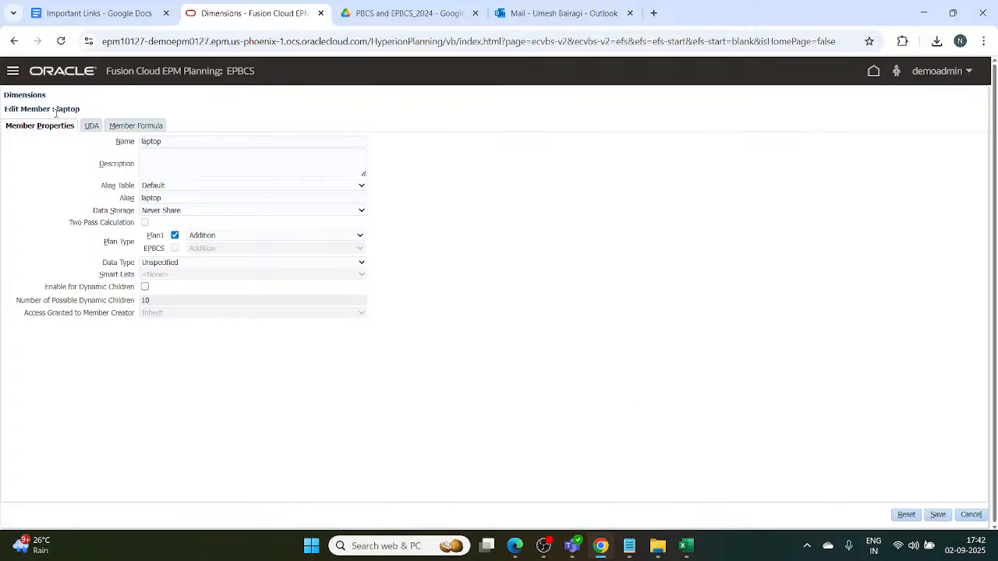
pyautogui.click(90, 127)
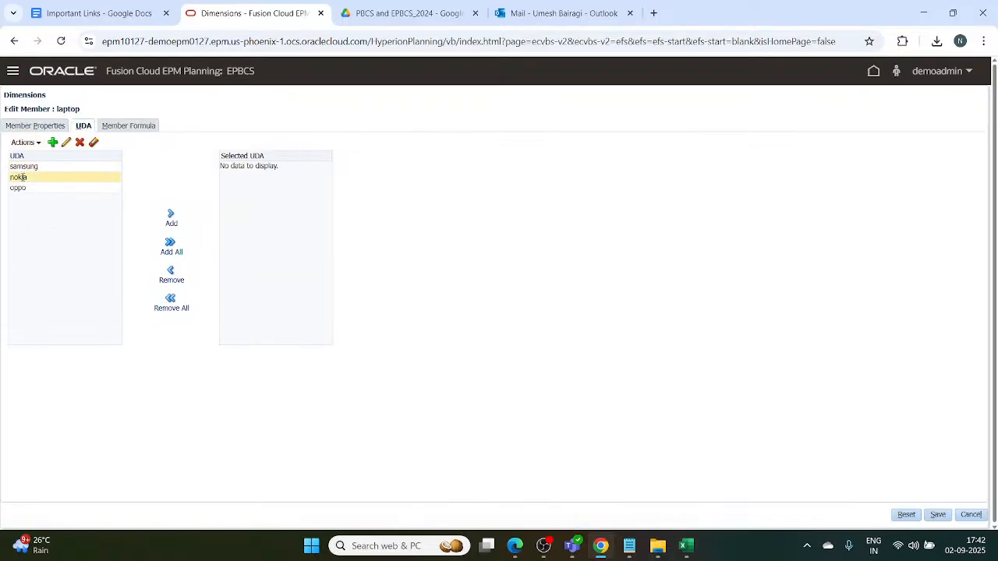
pyautogui.click(20, 178)
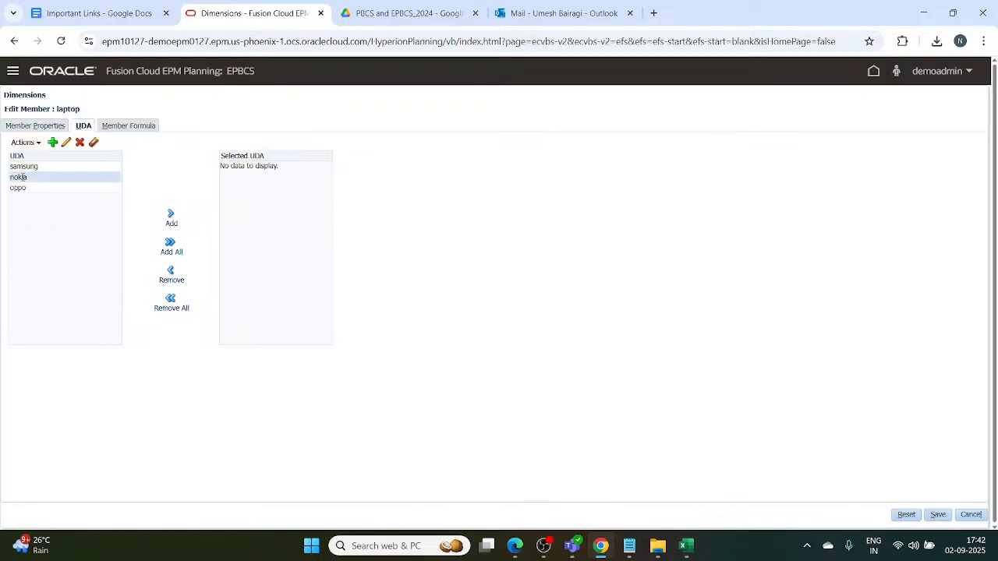
pyautogui.click(170, 217)
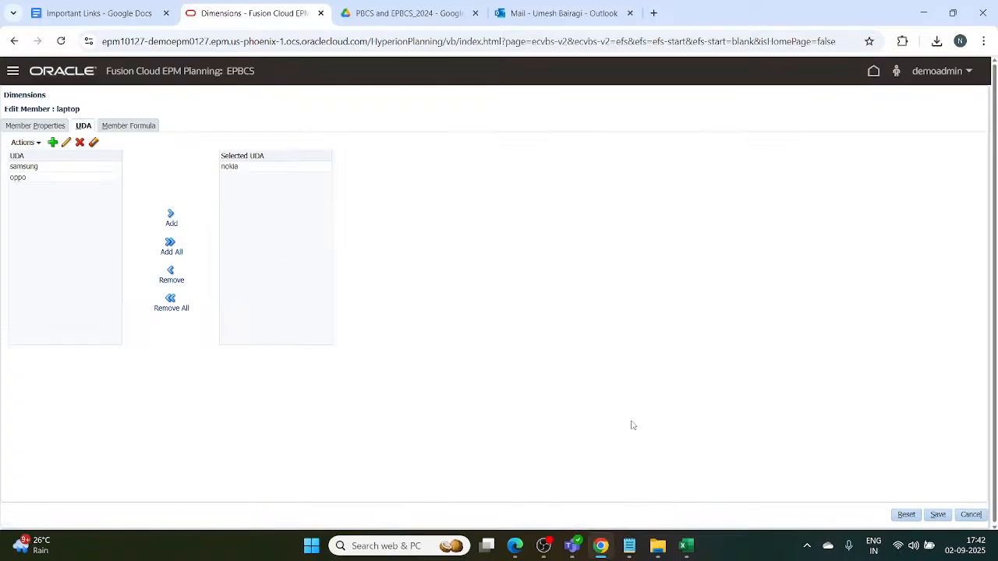
pyautogui.click(937, 515)
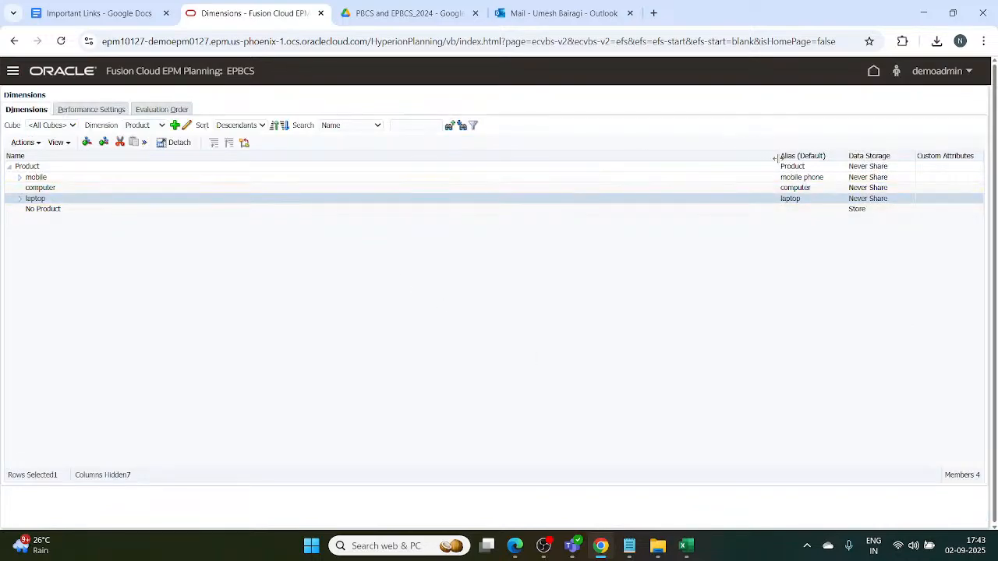
# Narrow the Name, Alias (Default) and Data Storage columns of the Product member grid so the columns sit close together
pyautogui.moveTo(777, 157); pyautogui.dragTo(148, 128)
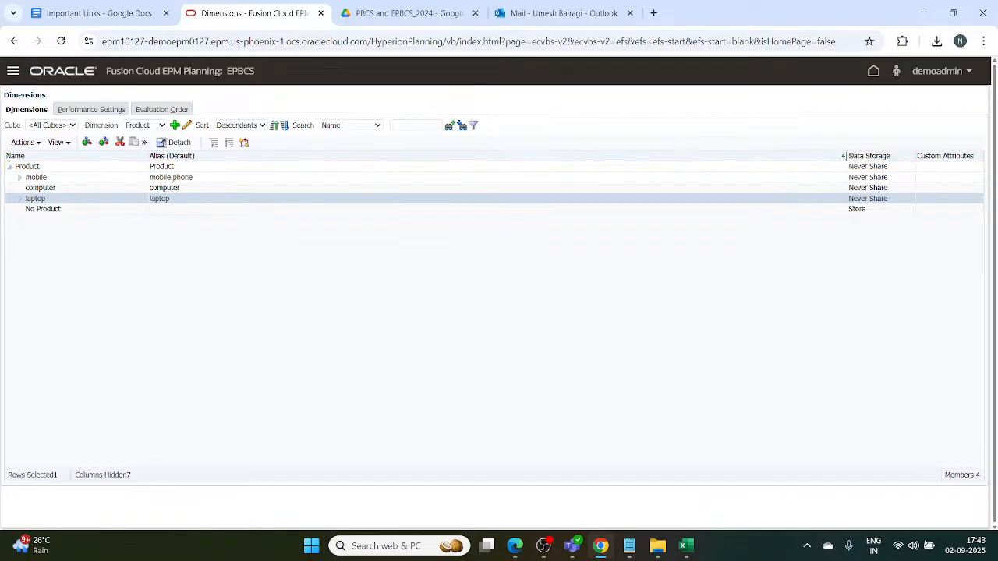
pyautogui.moveTo(850, 156); pyautogui.dragTo(257, 116)
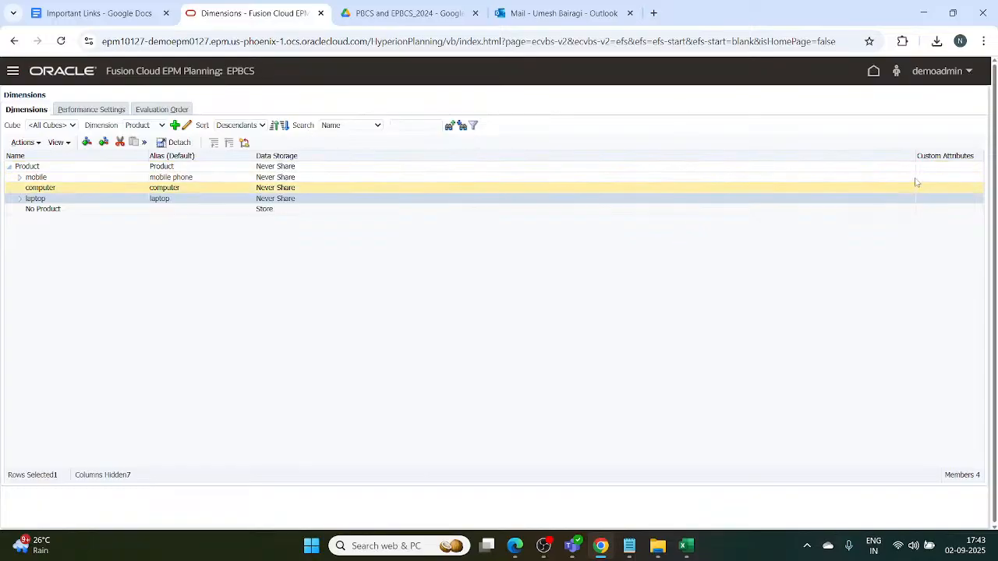
pyautogui.moveTo(915, 156); pyautogui.dragTo(353, 118)
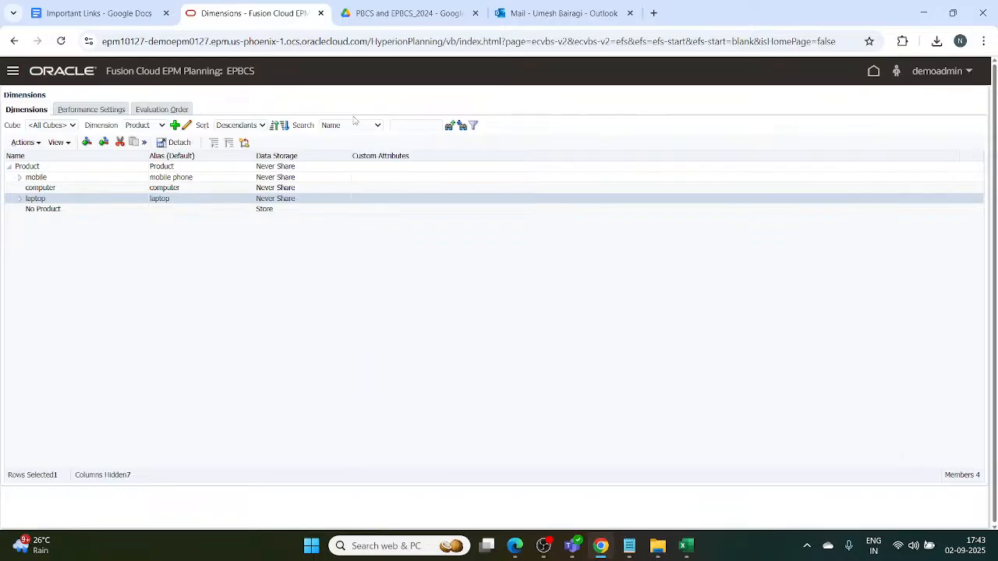
# Open the mobile member for editing, check its assigned UDAs and save the member
pyautogui.click(370, 166)
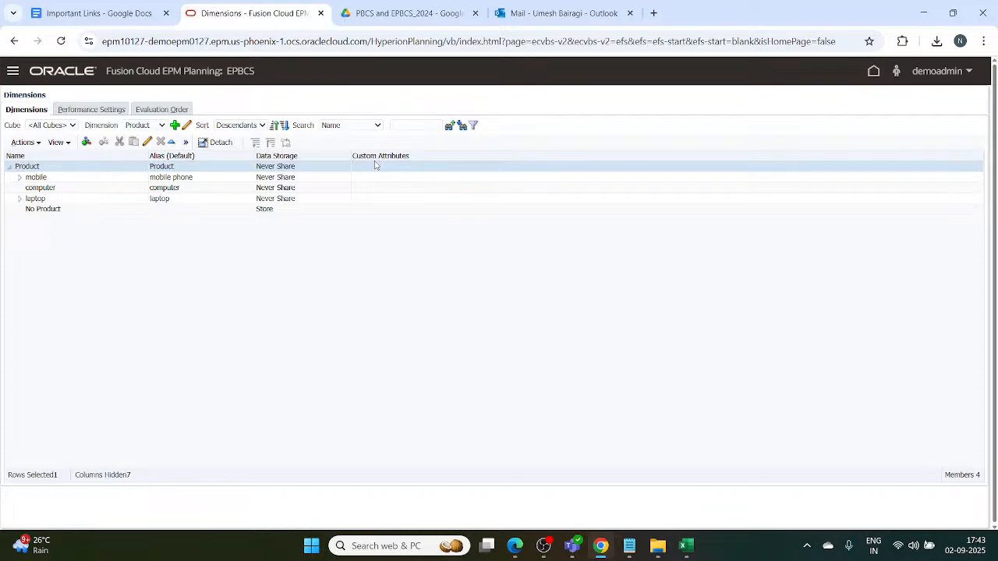
pyautogui.click(371, 177)
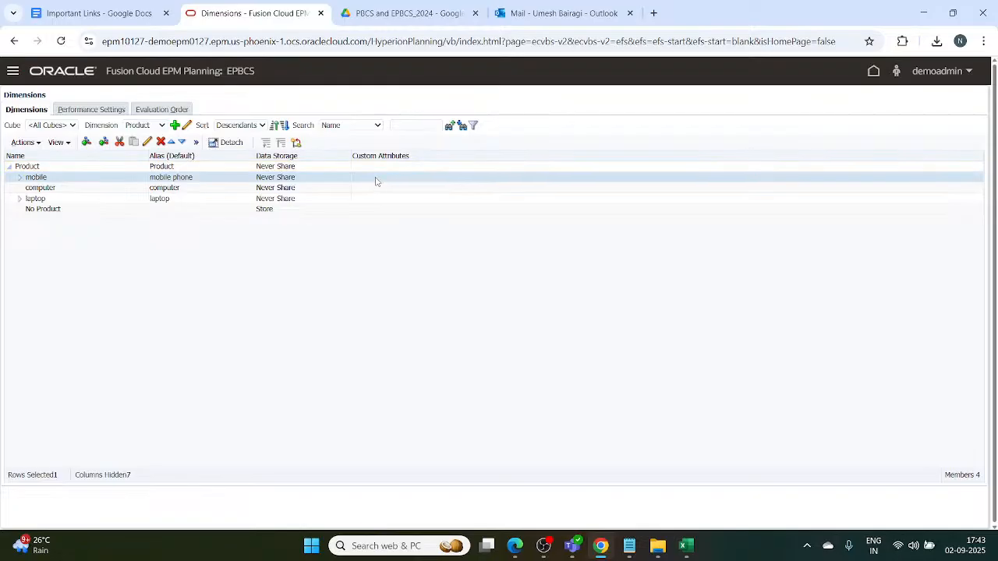
pyautogui.doubleClick(350, 284)
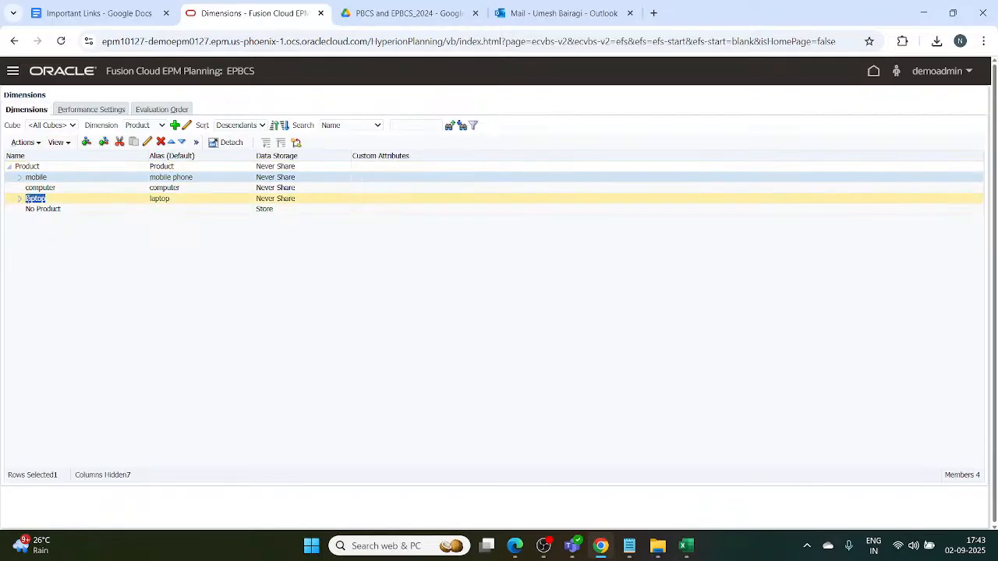
pyautogui.click(9, 167)
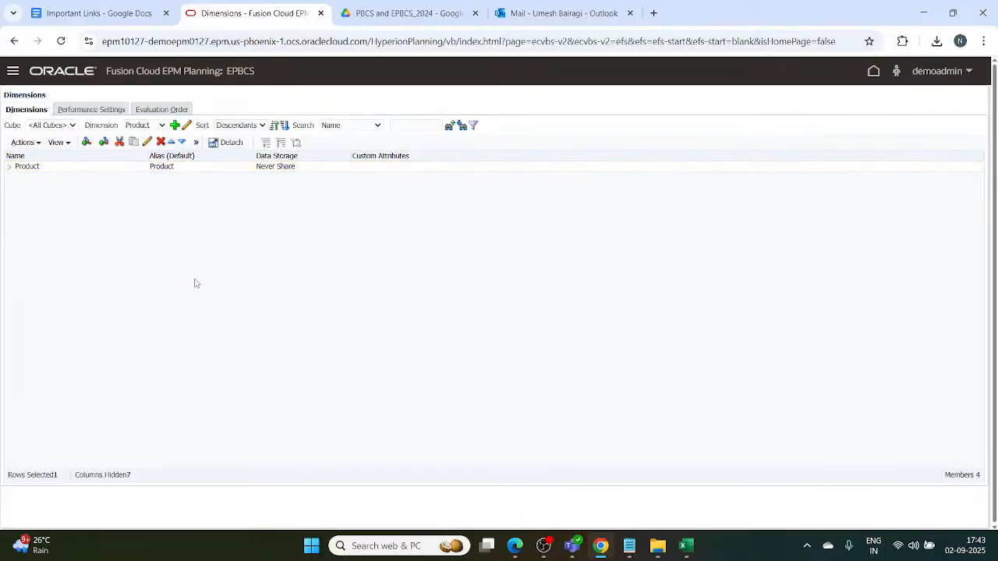
pyautogui.click(9, 167)
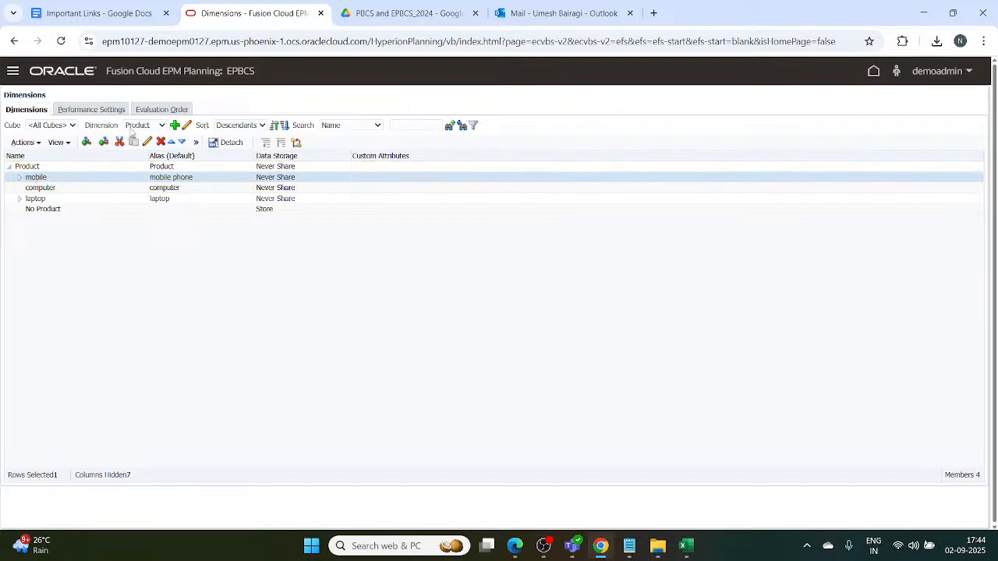
pyautogui.click(149, 141)
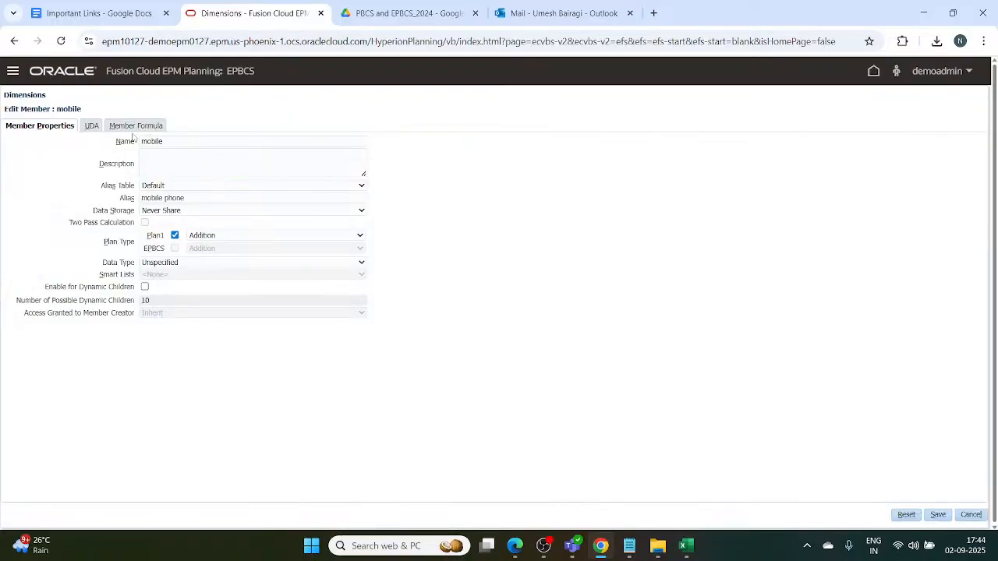
pyautogui.click(92, 126)
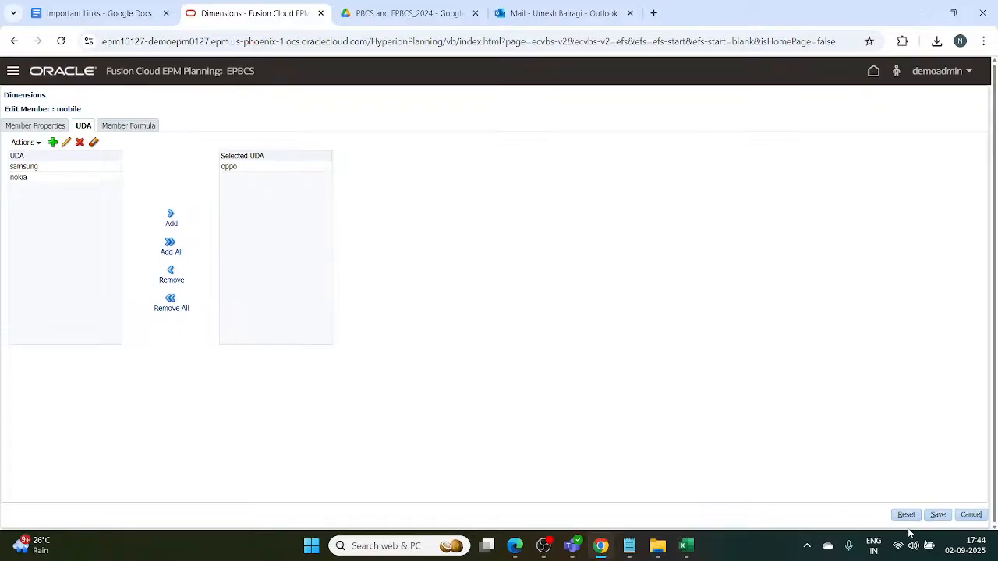
pyautogui.click(936, 515)
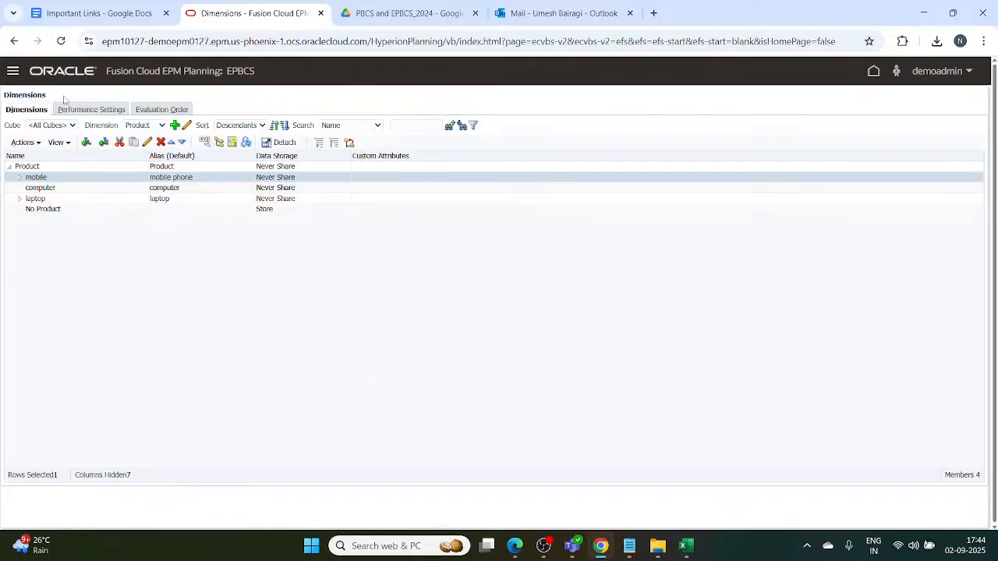
pyautogui.click(13, 71)
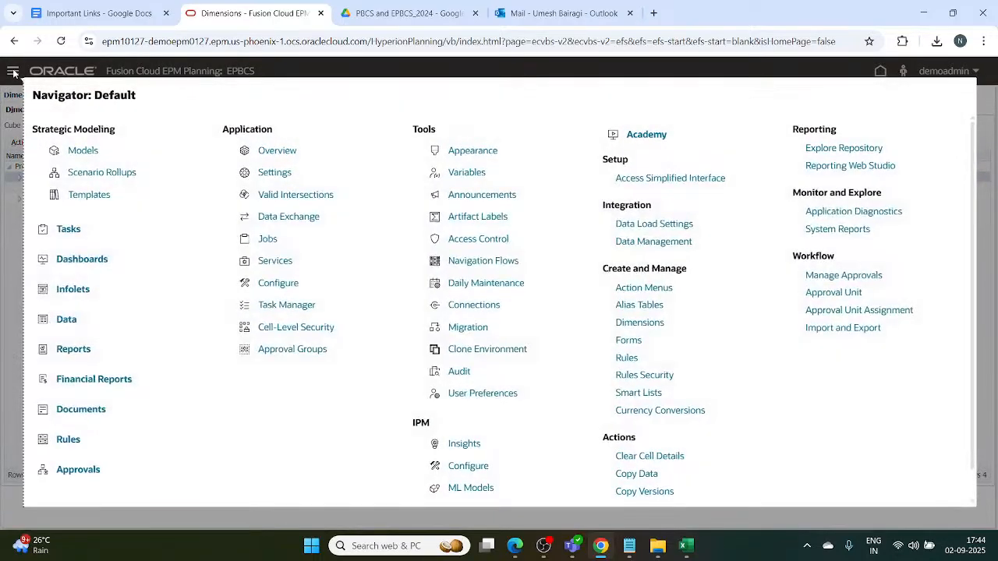
pyautogui.click(12, 73)
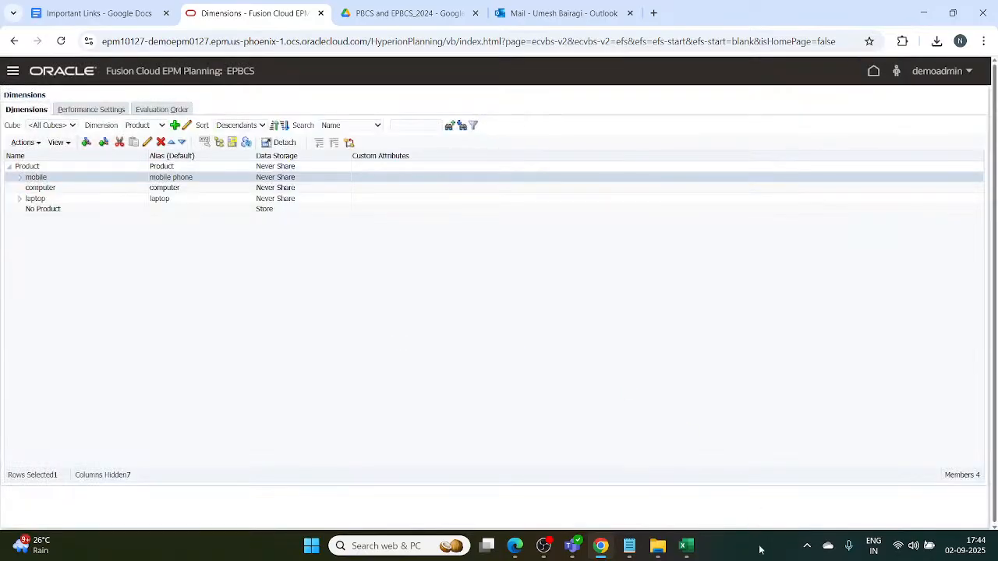
# Switch to the Metadata loading notes in Notepad, review the listed loading methods and return to the Dimensions page in the browser
pyautogui.moveTo(629, 545)
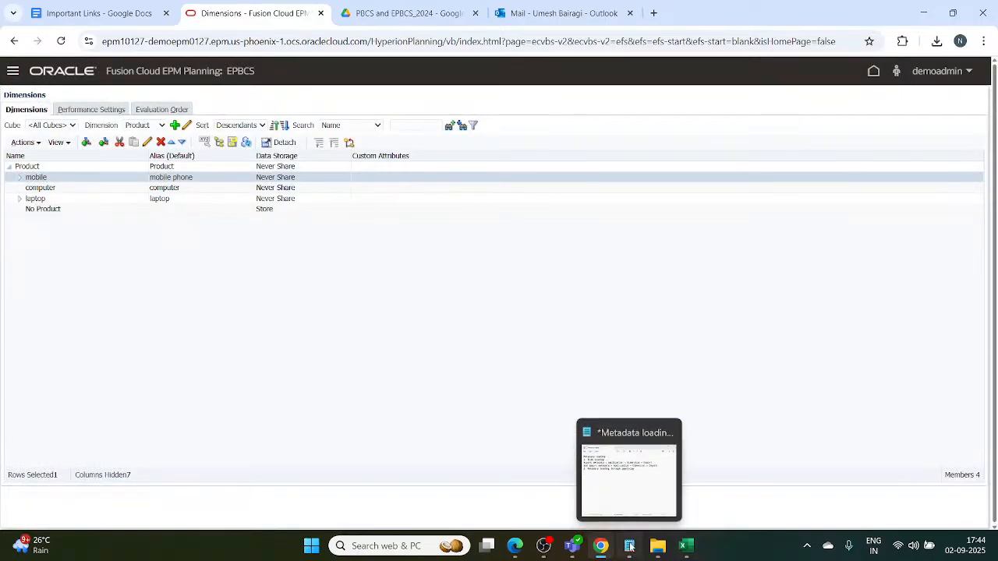
pyautogui.click(600, 445)
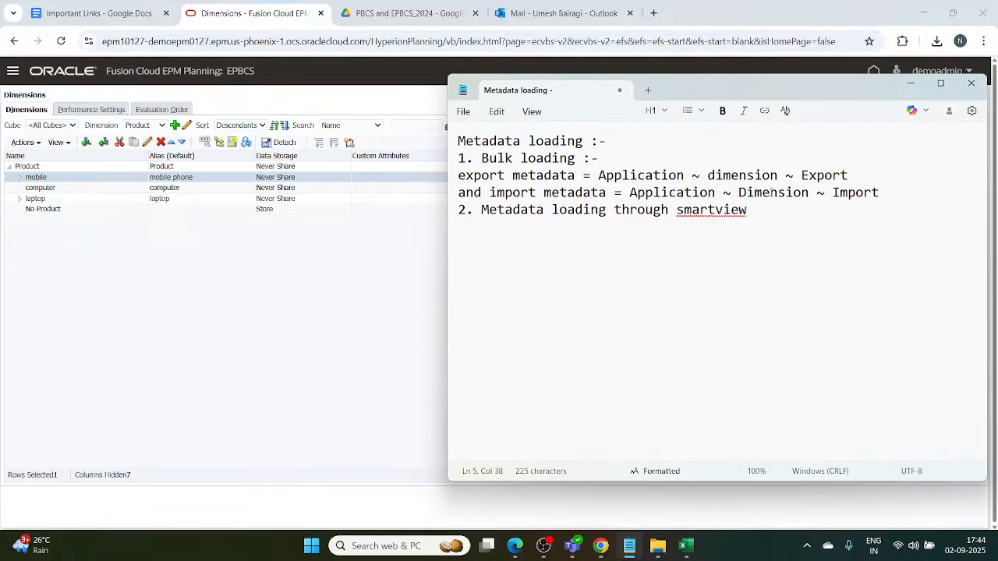
pyautogui.press('Return')
pyautogui.click(750, 209)
pyautogui.click(340, 274)
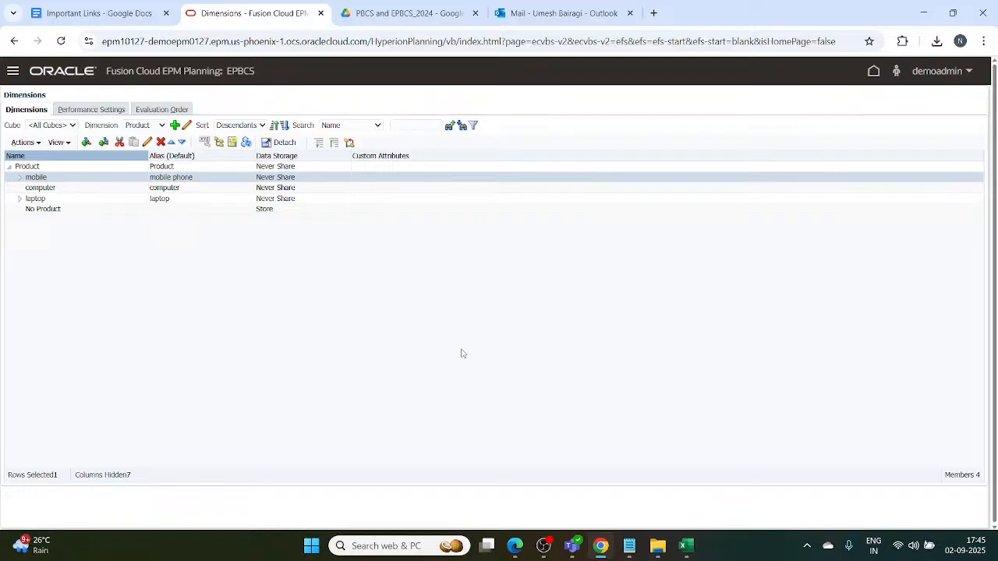
# Leave the Product dimension and return to the EPBCS application's home page
pyautogui.moveTo(265, 200); pyautogui.dragTo(26, 177)
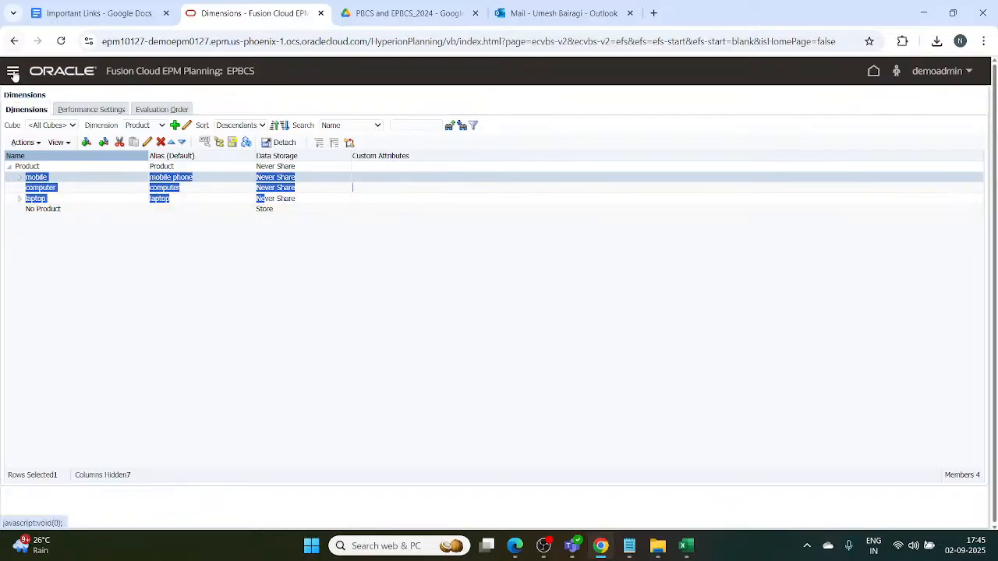
pyautogui.click(873, 71)
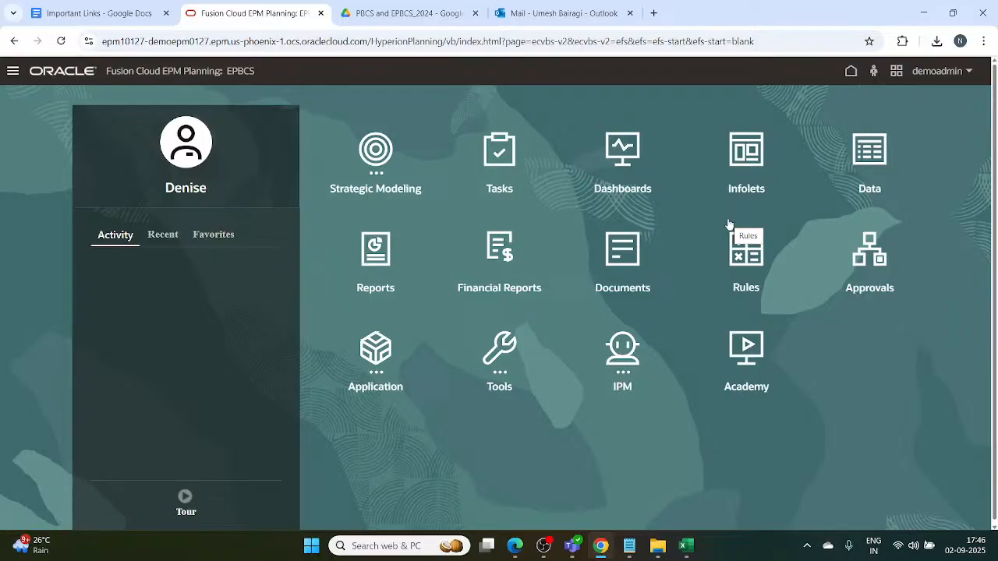
# Switch past OBS to YouTube Studio in Edge and end the live stream, confirming the end
pyautogui.click(544, 545)
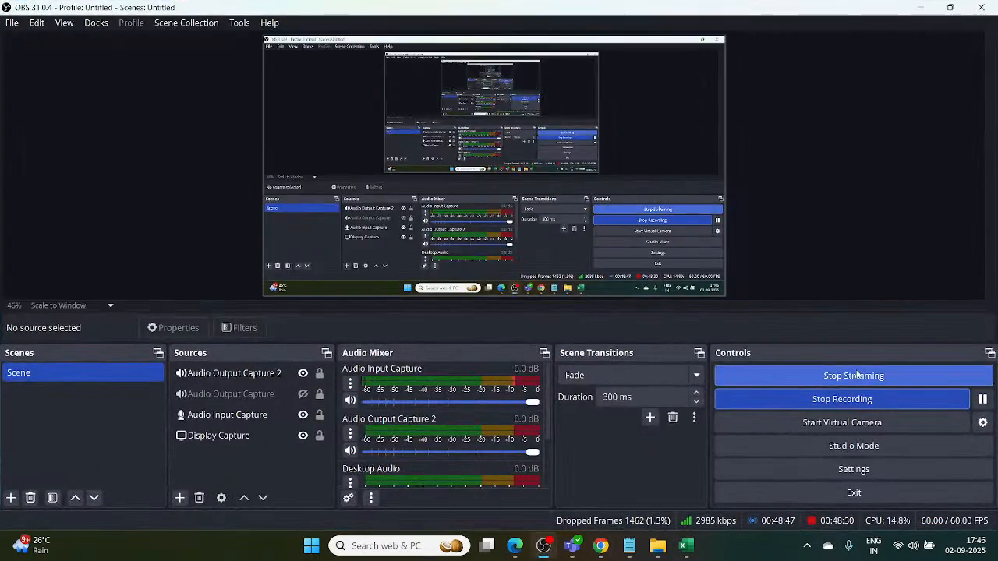
pyautogui.click(516, 545)
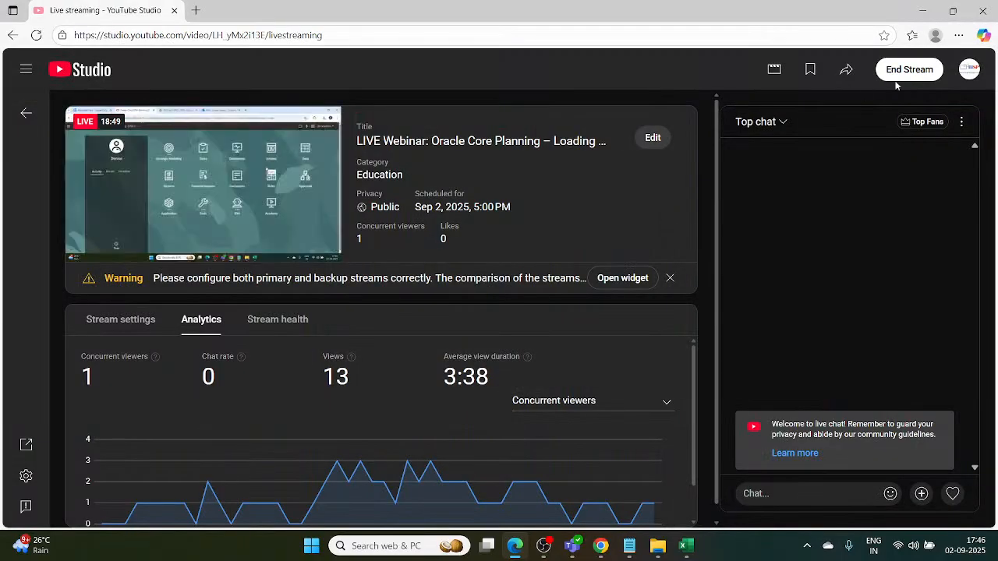
pyautogui.click(920, 70)
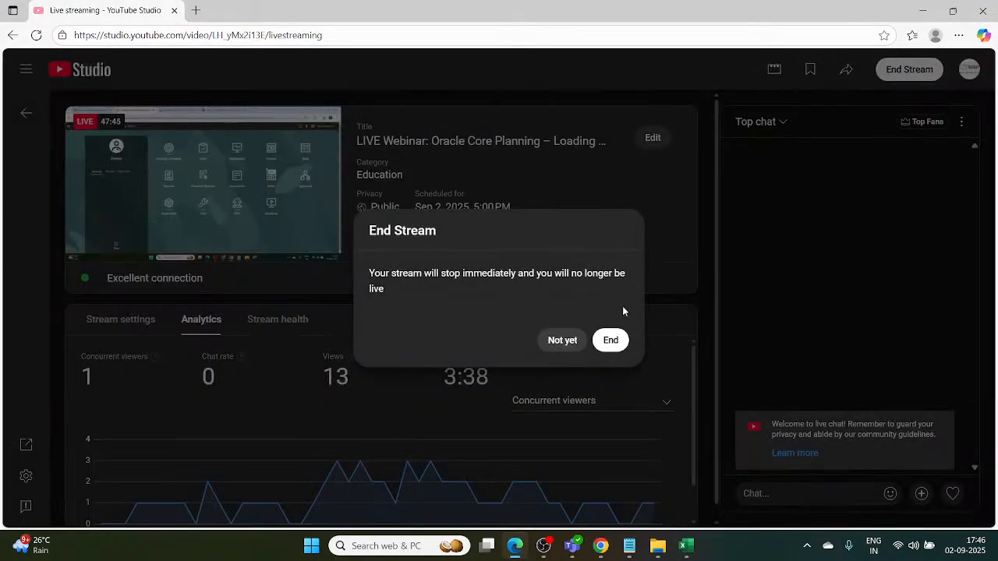
pyautogui.click(610, 340)
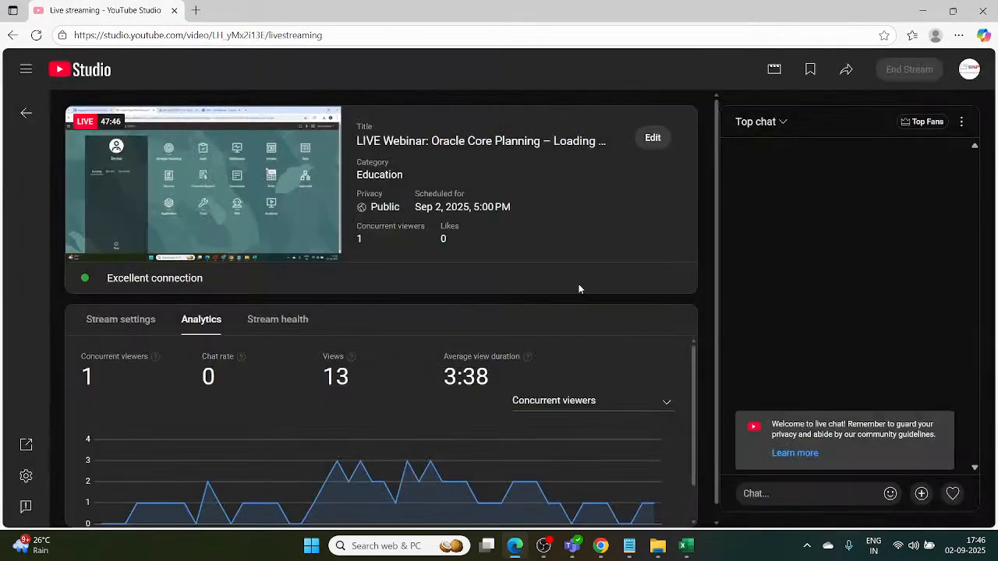